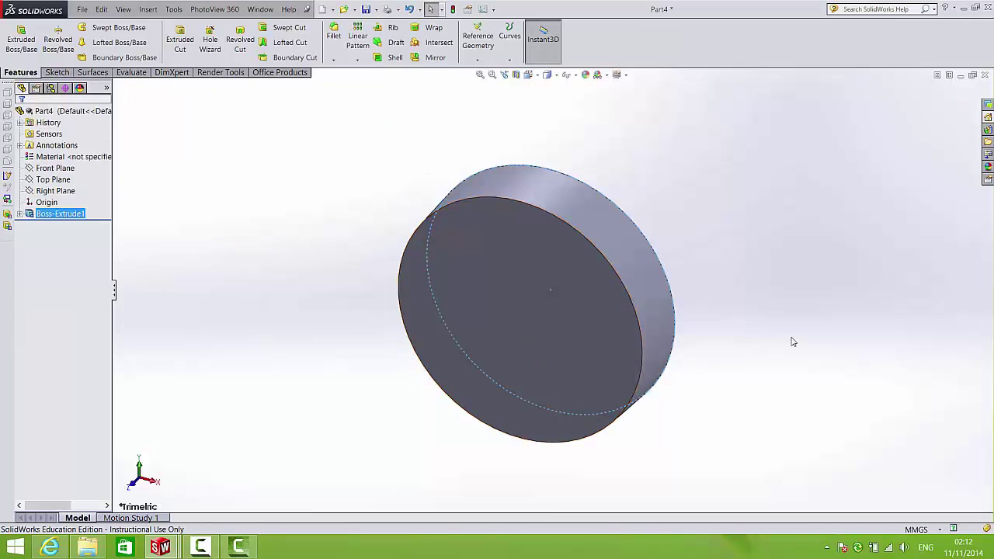
Step: Insert the Torch C Model part and place it beside the extruded disc
{"action": "left_click", "coordinate": [792, 339]}
{"action": "middle_click_drag", "start_coordinate": [690, 355], "coordinate": [535, 302]}
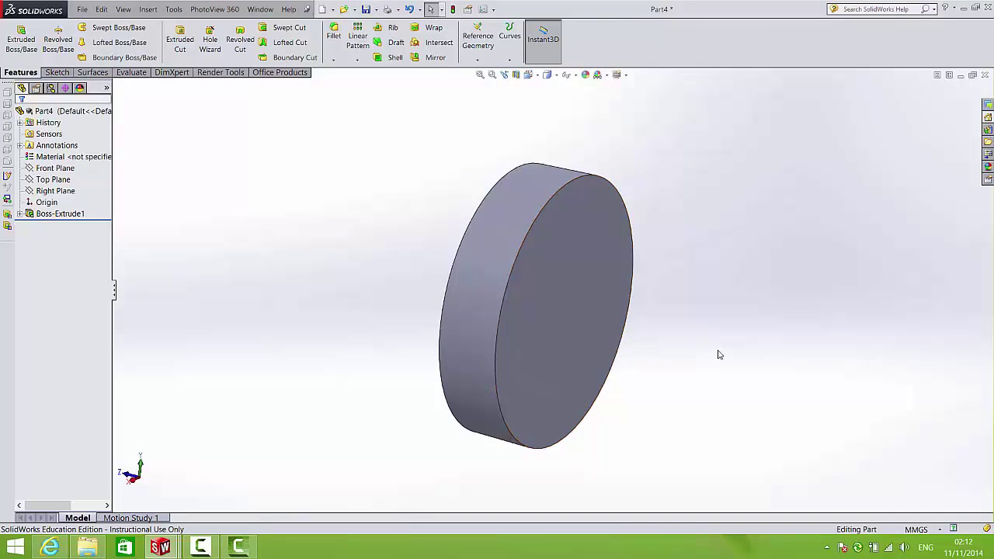
{"action": "middle_click_drag", "start_coordinate": [713, 343], "coordinate": [531, 315], "text": "ctrl"}
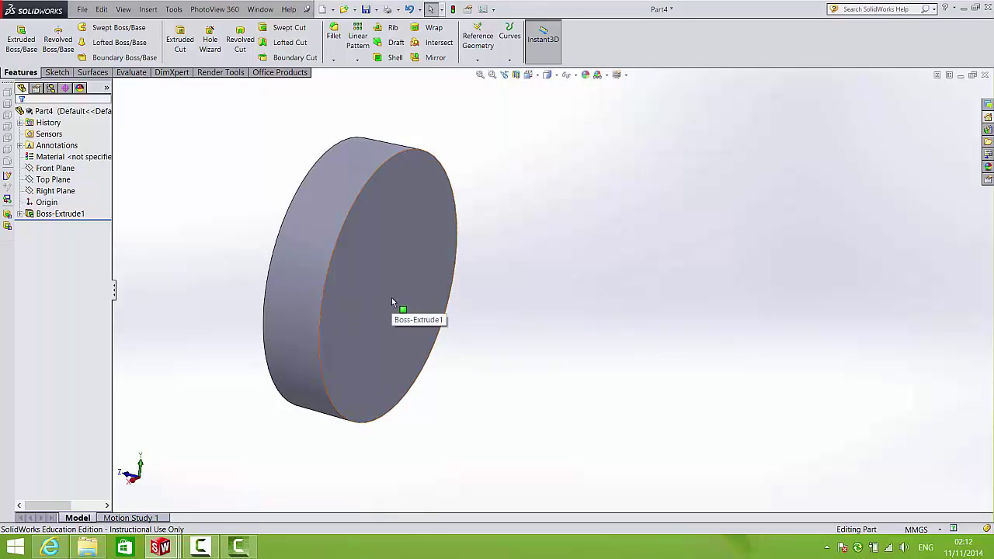
{"action": "left_click", "coordinate": [147, 9]}
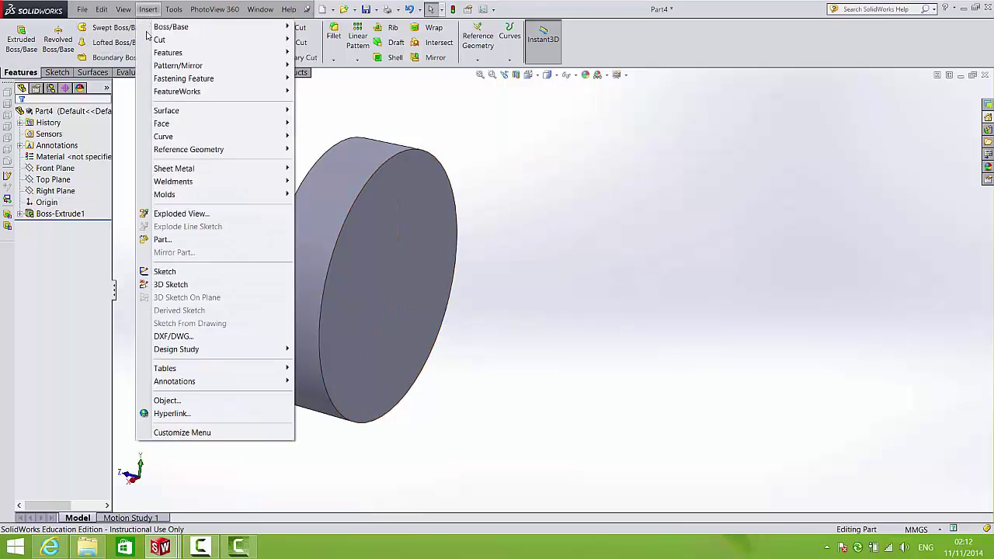
{"action": "left_click", "coordinate": [172, 242]}
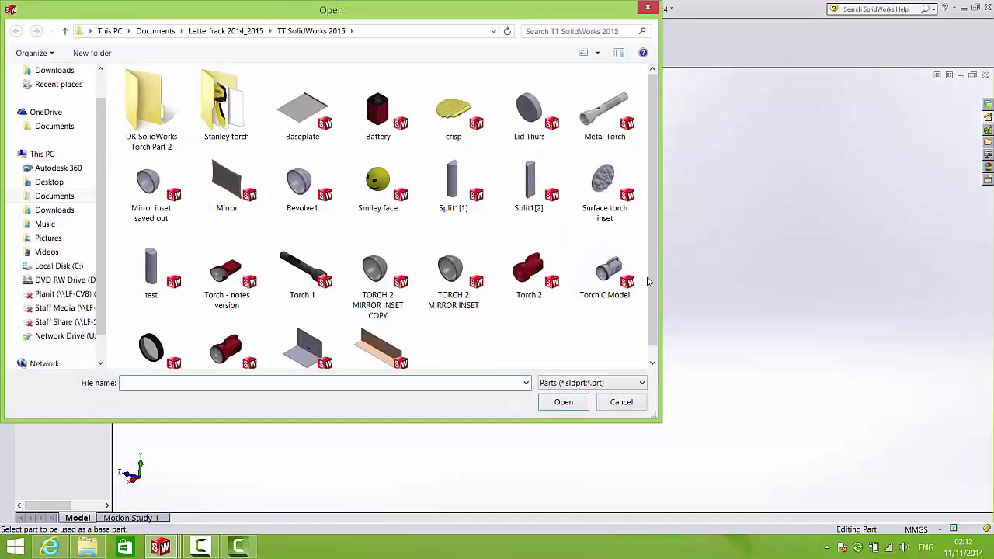
{"action": "scroll", "coordinate": [652, 283], "scroll_direction": "down", "scroll_amount": 1}
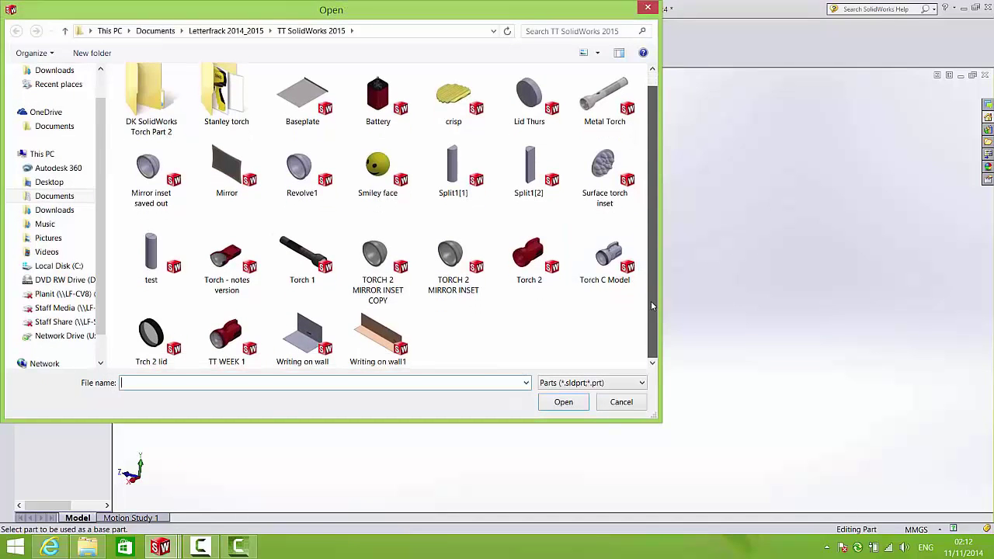
{"action": "double_click", "coordinate": [608, 267]}
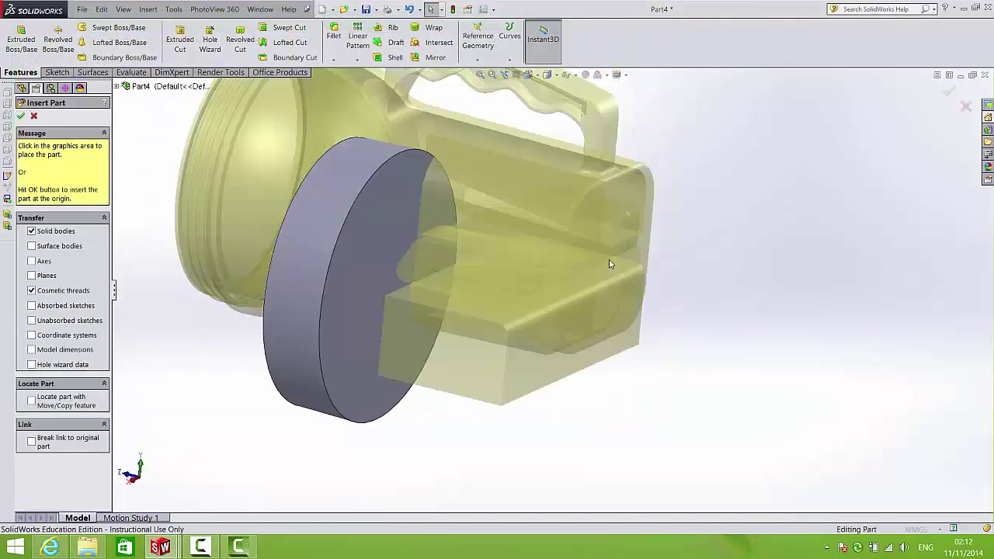
{"action": "scroll", "coordinate": [641, 324], "scroll_direction": "up", "scroll_amount": 3}
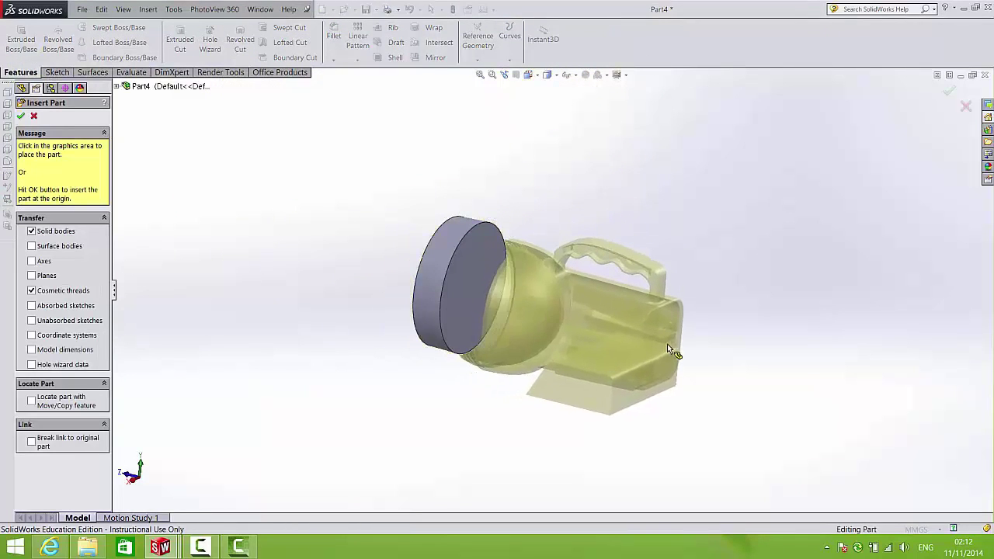
{"action": "middle_click_drag", "start_coordinate": [569, 319], "coordinate": [637, 261]}
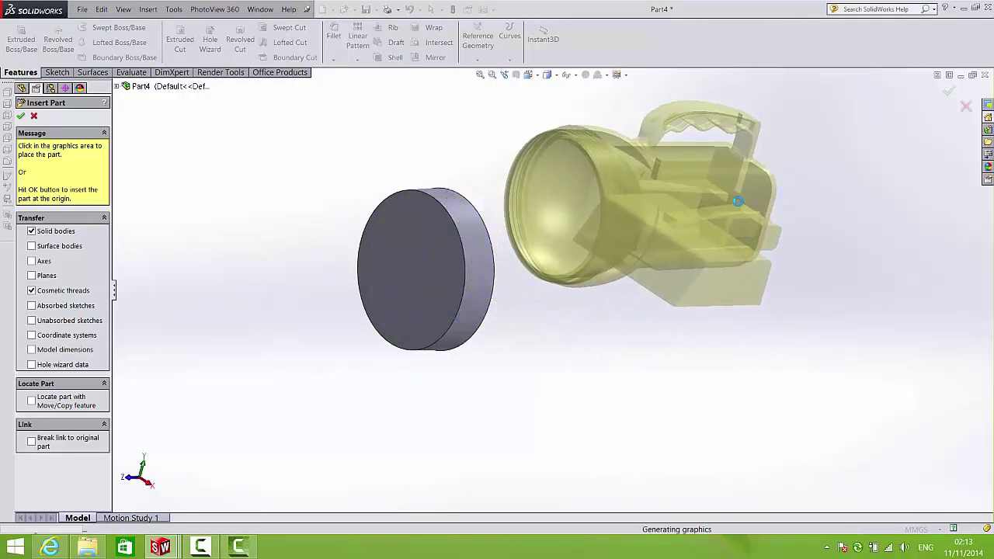
{"action": "left_click", "coordinate": [738, 202]}
Step: Set up a Move/Copy Body operation with the disc as the body to move, ready for mate selections
{"action": "middle_click_drag", "start_coordinate": [685, 283], "coordinate": [480, 228]}
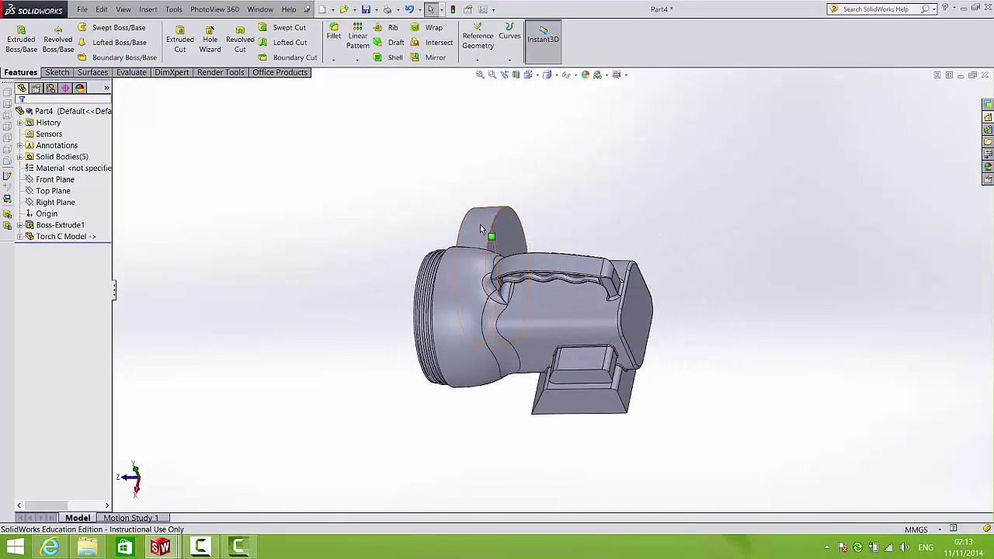
{"action": "middle_click_drag", "start_coordinate": [574, 337], "coordinate": [597, 355]}
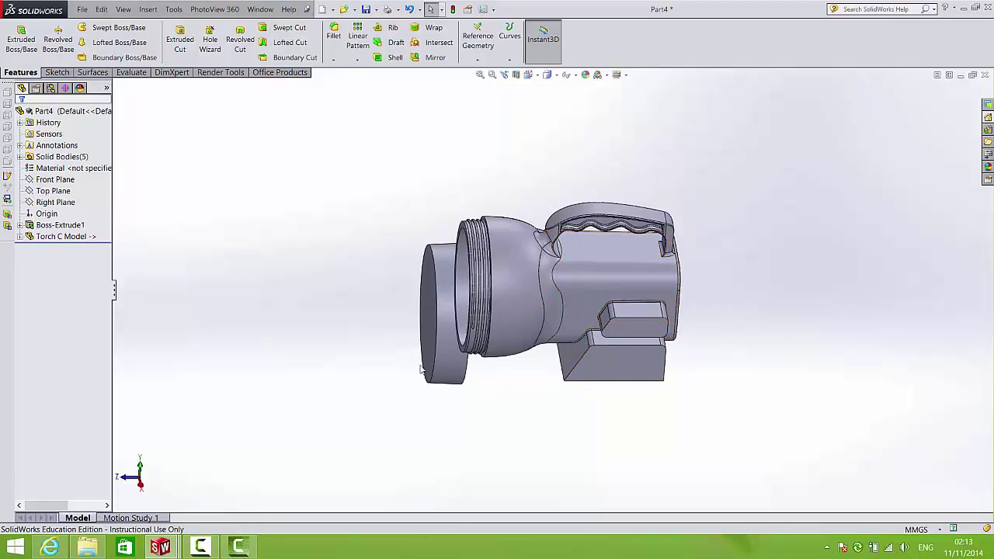
{"action": "middle_click_drag", "start_coordinate": [420, 369], "coordinate": [442, 284]}
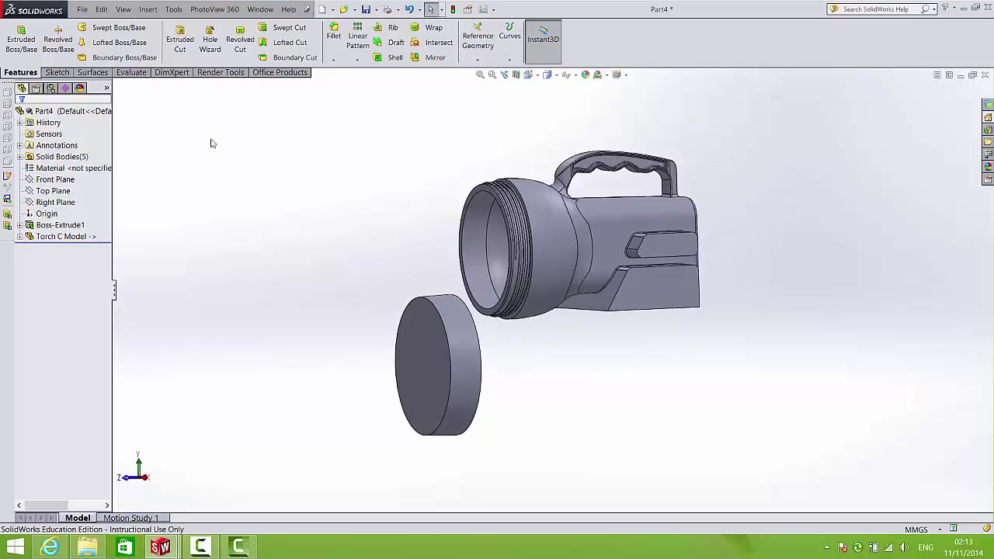
{"action": "left_click", "coordinate": [148, 10]}
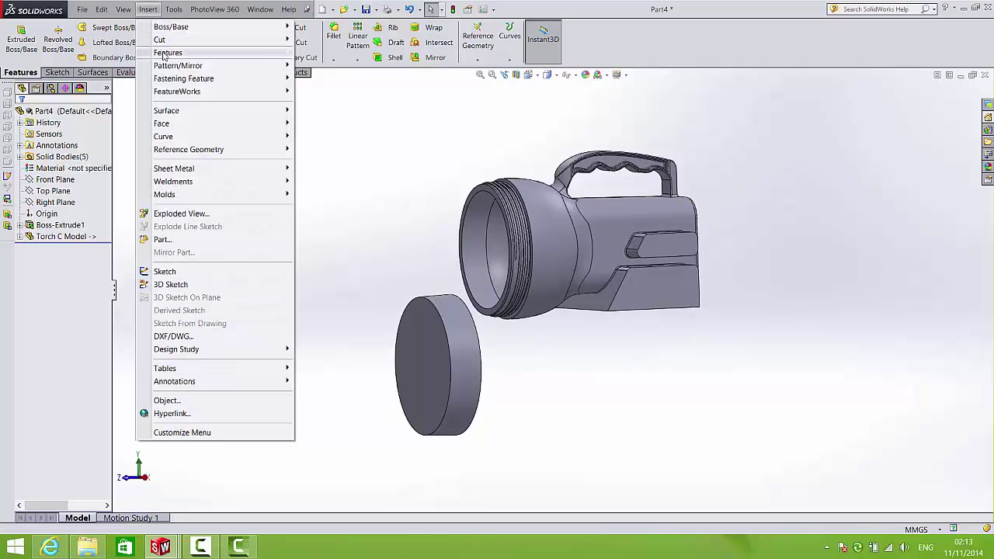
{"action": "mouse_move", "coordinate": [164, 56]}
{"action": "left_click", "coordinate": [334, 299]}
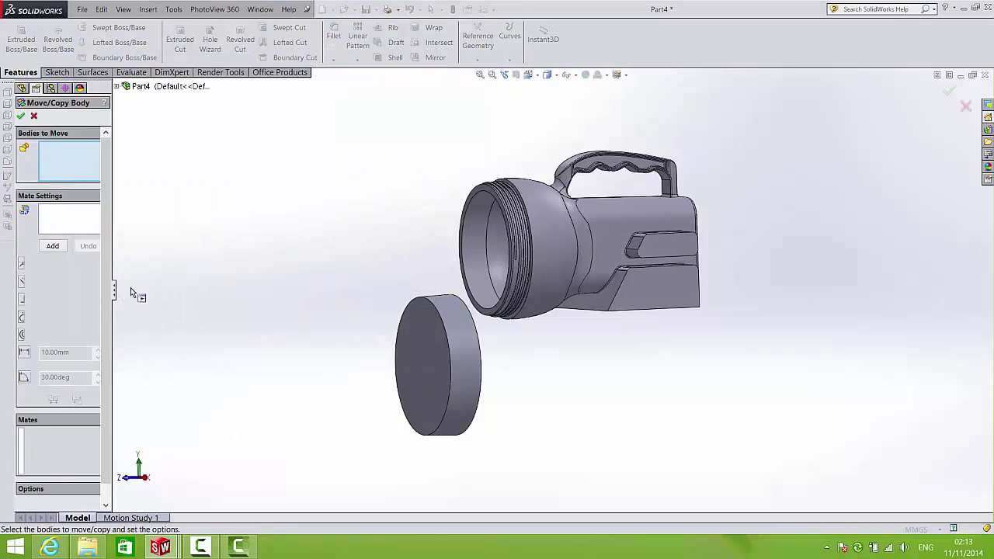
{"action": "left_click_drag", "start_coordinate": [130, 288], "coordinate": [226, 289]}
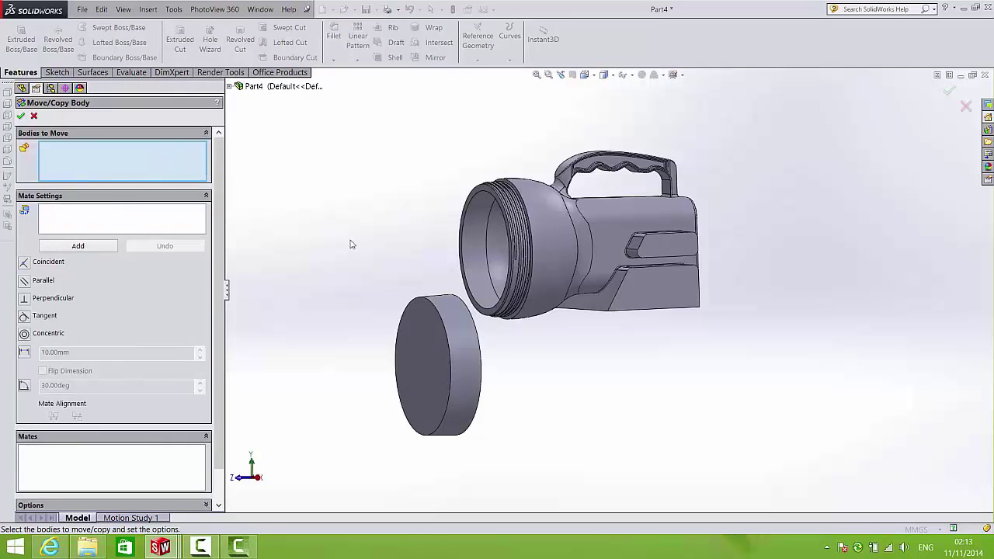
{"action": "left_click", "coordinate": [427, 338]}
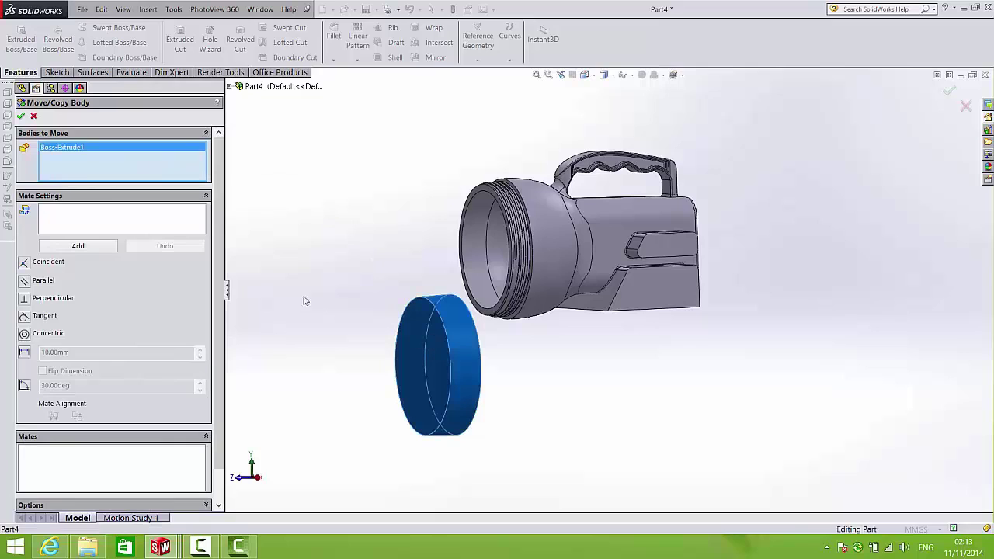
{"action": "left_click", "coordinate": [61, 219]}
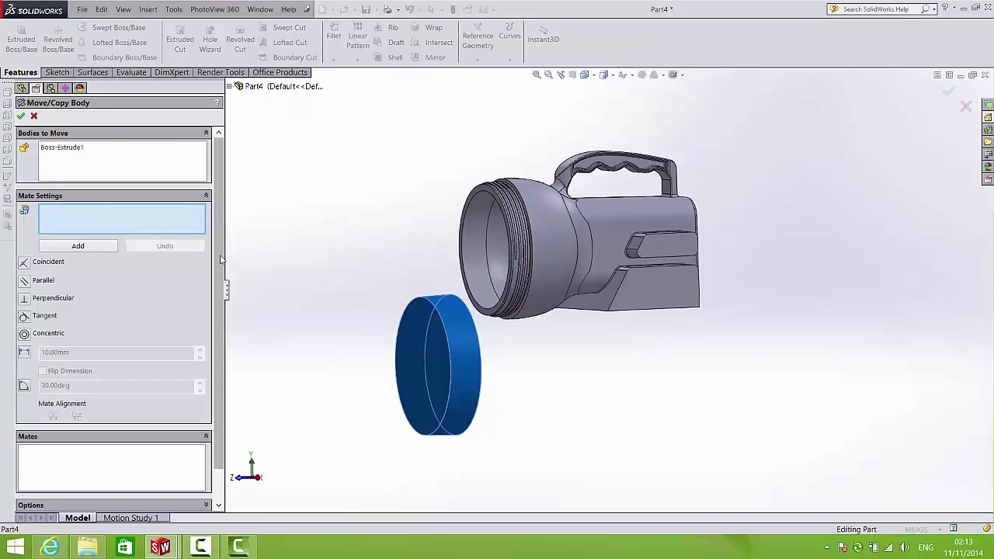
{"action": "scroll", "coordinate": [222, 306], "scroll_direction": "down", "scroll_amount": 1}
{"action": "left_click", "coordinate": [132, 498]}
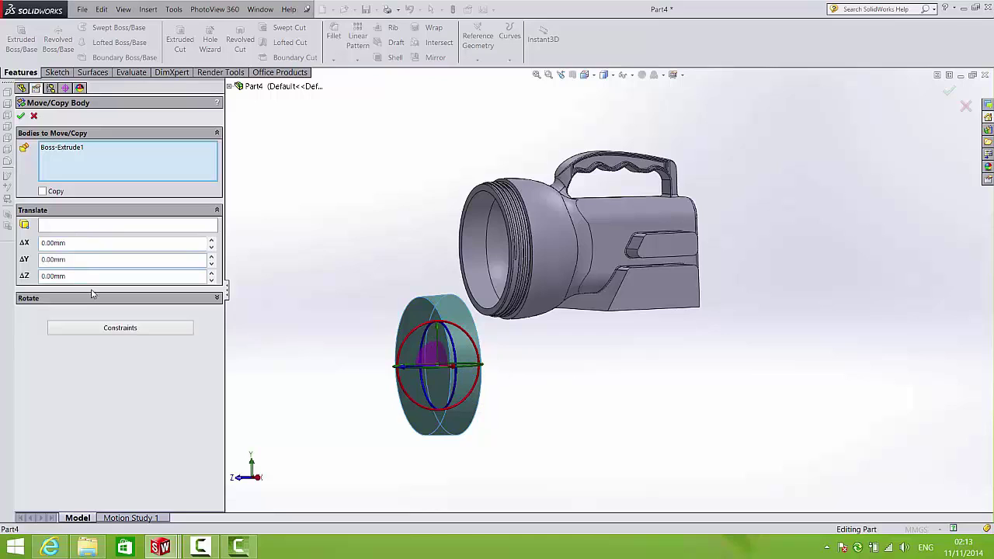
{"action": "left_click", "coordinate": [120, 327]}
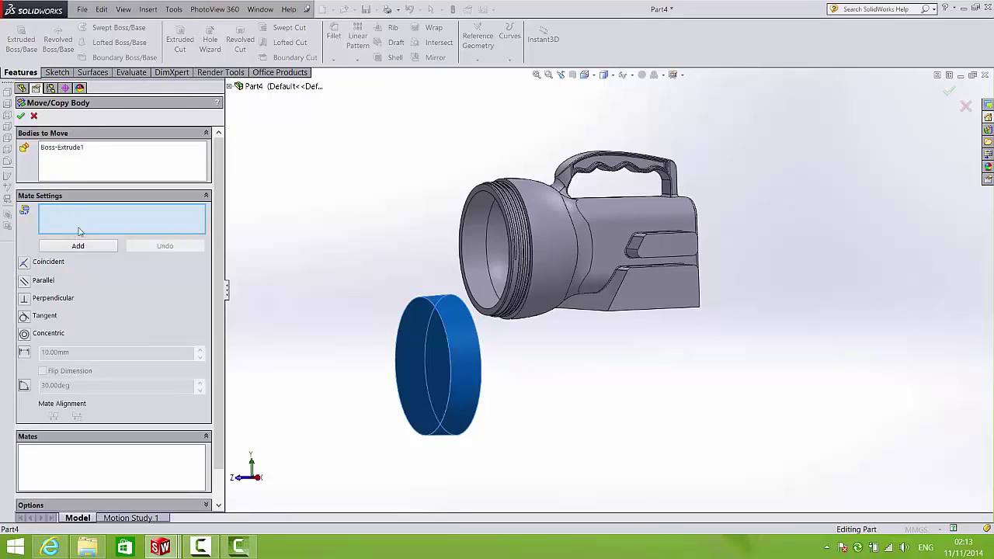
Step: Mate the disc's rear face coincident with the flat shoulder face behind the torch's threads and apply the move
{"action": "scroll", "coordinate": [498, 222], "scroll_direction": "up", "scroll_amount": 5}
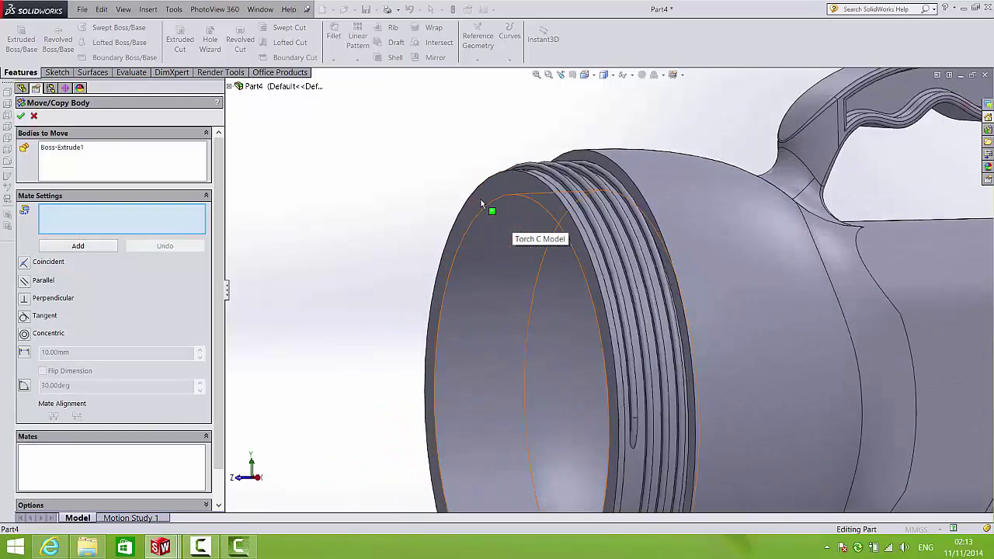
{"action": "middle_click_drag", "start_coordinate": [498, 221], "coordinate": [632, 248]}
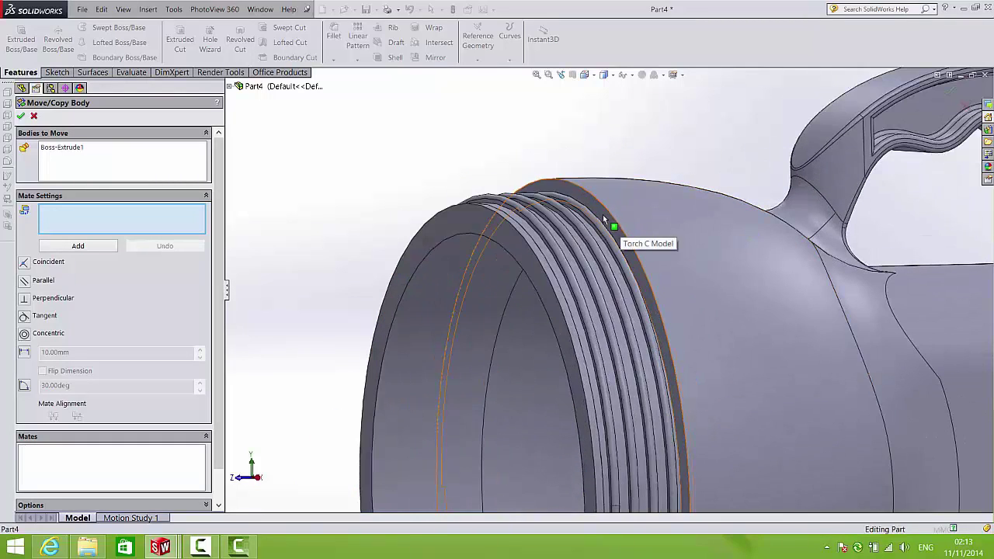
{"action": "left_click", "coordinate": [595, 223]}
{"action": "scroll", "coordinate": [595, 223], "scroll_direction": "up", "scroll_amount": 8}
{"action": "middle_click_drag", "start_coordinate": [683, 381], "coordinate": [611, 388]}
{"action": "left_click", "coordinate": [611, 388]}
{"action": "right_click", "coordinate": [619, 391]}
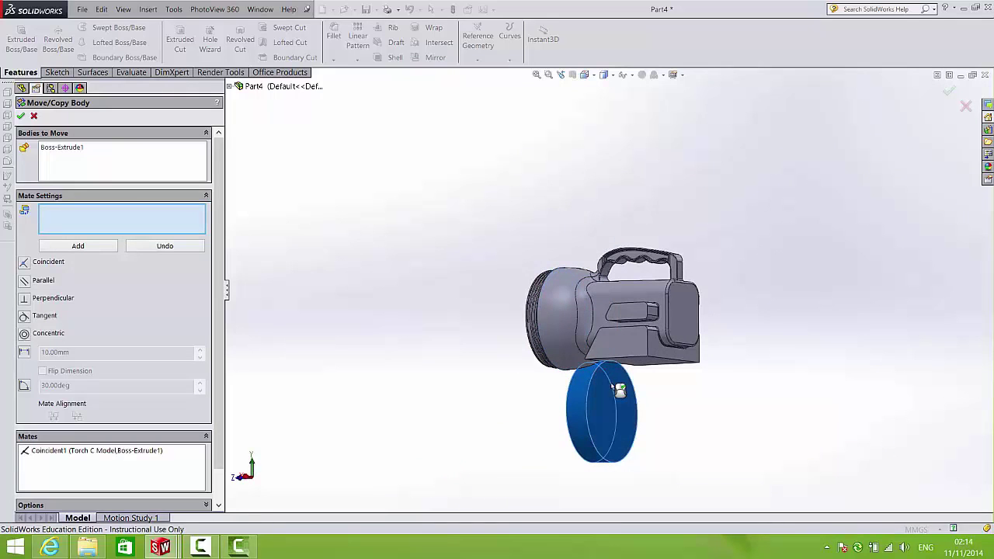
{"action": "left_click", "coordinate": [945, 94]}
Step: Move the disc body again with a concentric mate between its rear circular edge and the torch head's shoulder edge
{"action": "middle_click_drag", "start_coordinate": [616, 331], "coordinate": [659, 385]}
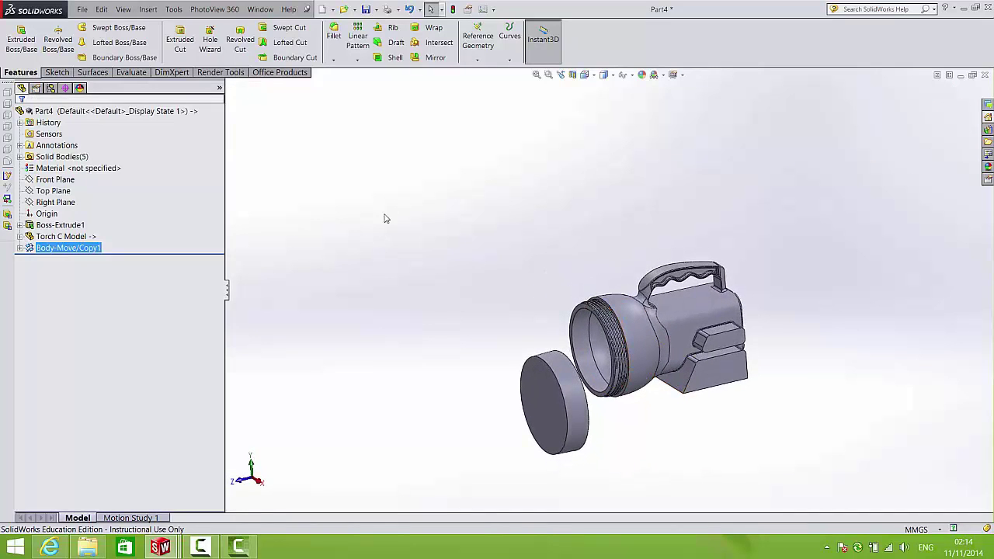
{"action": "left_click", "coordinate": [148, 9]}
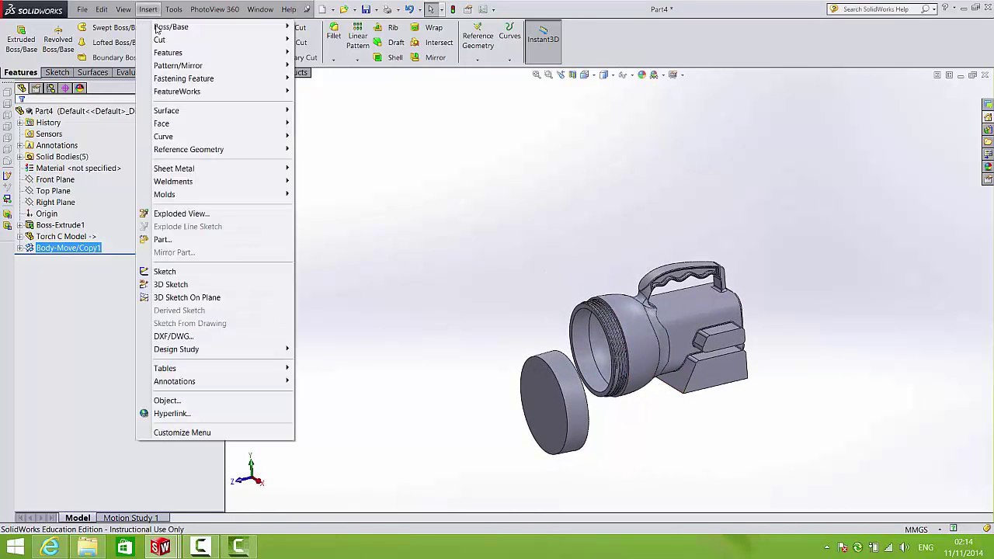
{"action": "mouse_move", "coordinate": [171, 52]}
{"action": "left_click", "coordinate": [329, 300]}
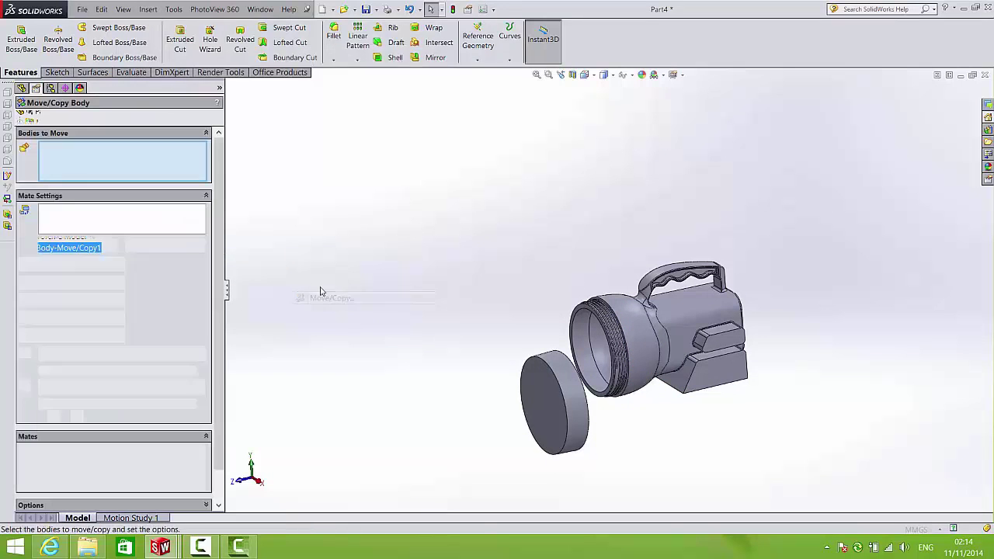
{"action": "scroll", "coordinate": [572, 400], "scroll_direction": "down", "scroll_amount": 3}
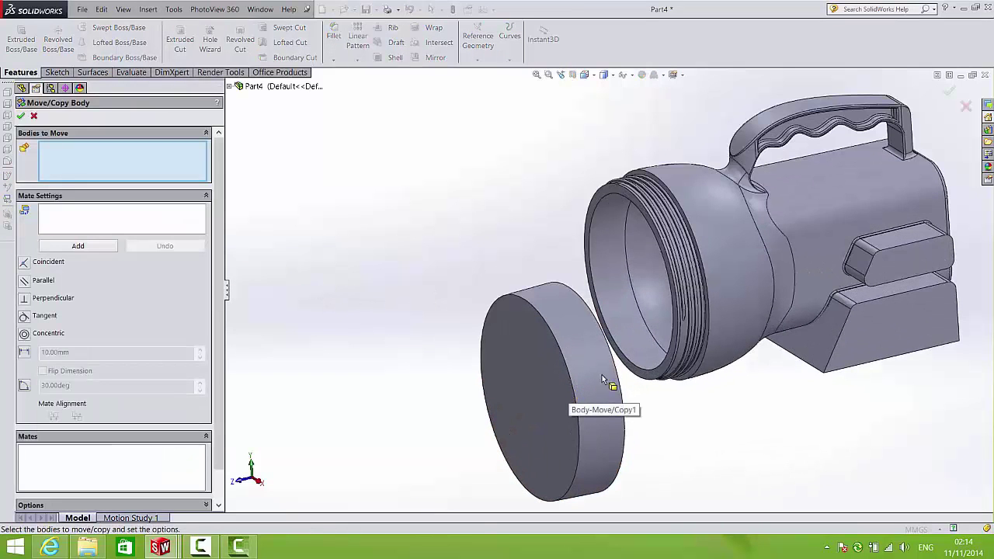
{"action": "left_click", "coordinate": [558, 344]}
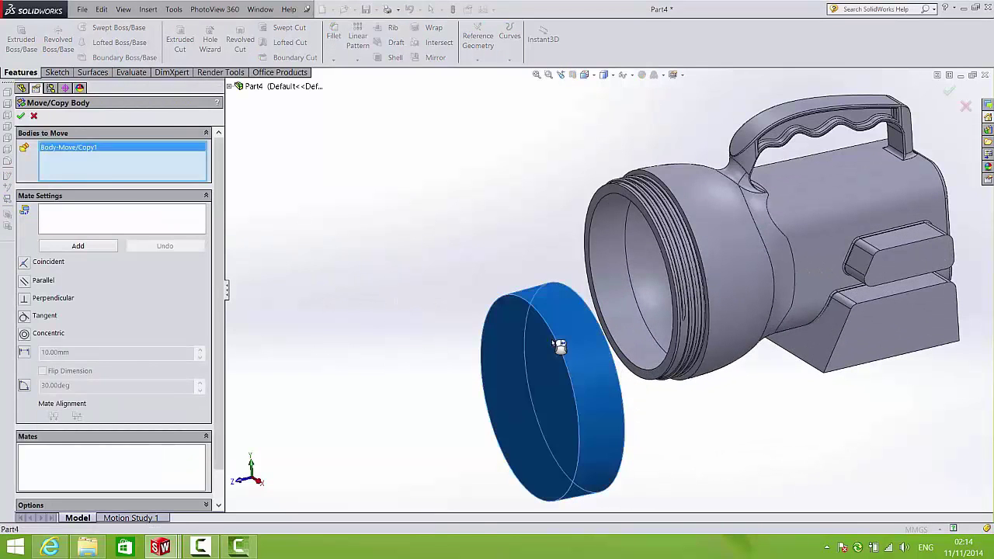
{"action": "left_click", "coordinate": [163, 217]}
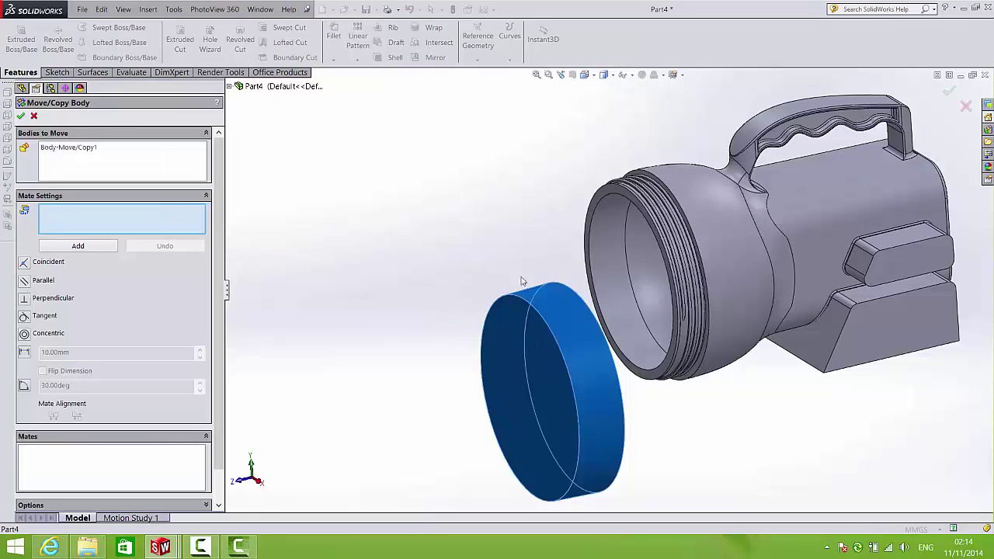
{"action": "left_click", "coordinate": [569, 288]}
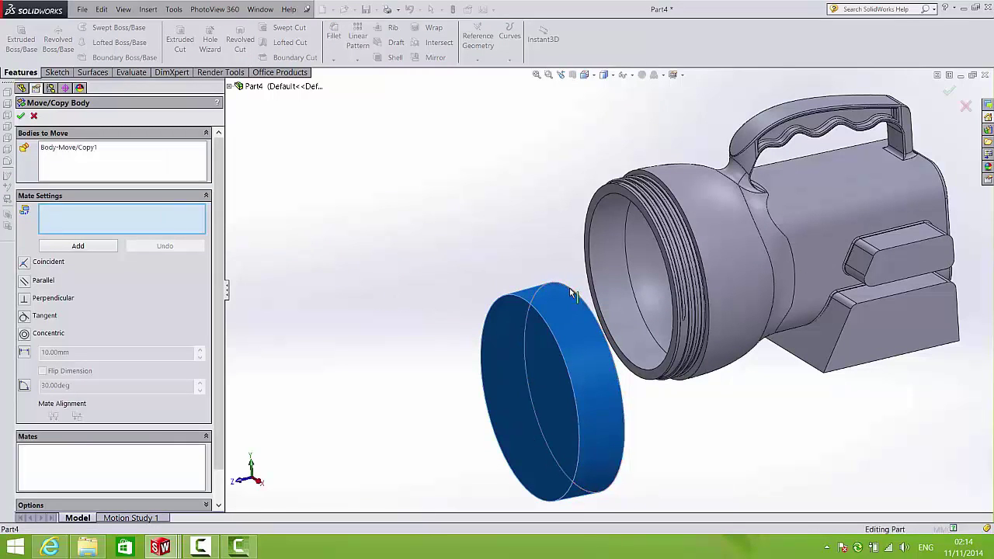
{"action": "left_click", "coordinate": [653, 178]}
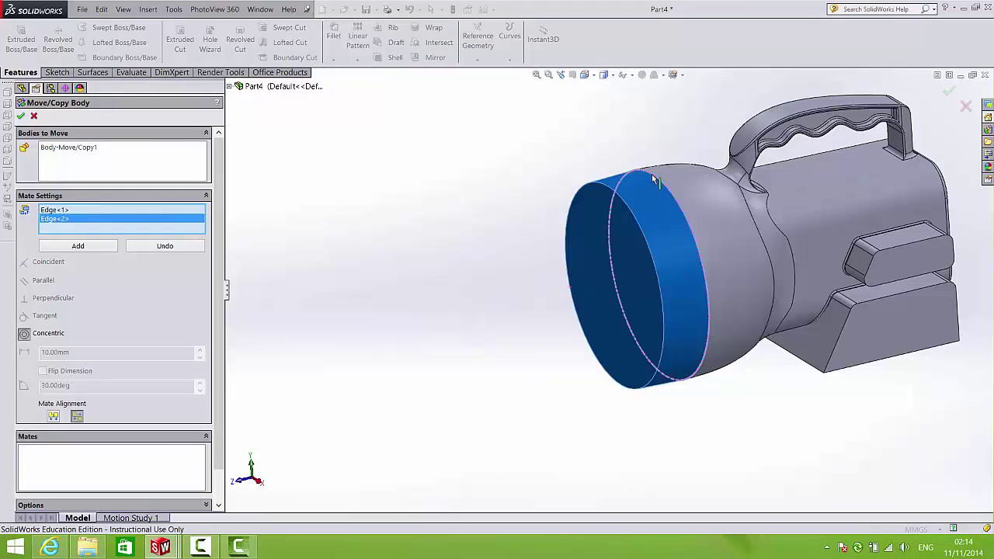
{"action": "right_click", "coordinate": [653, 178]}
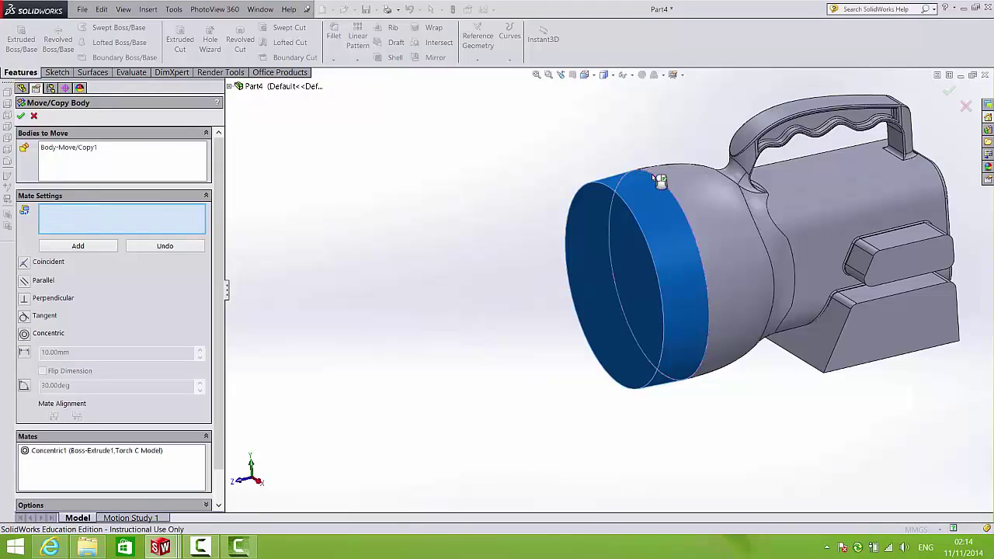
{"action": "left_click", "coordinate": [21, 115]}
{"action": "left_click_drag", "start_coordinate": [226, 290], "coordinate": [141, 291]}
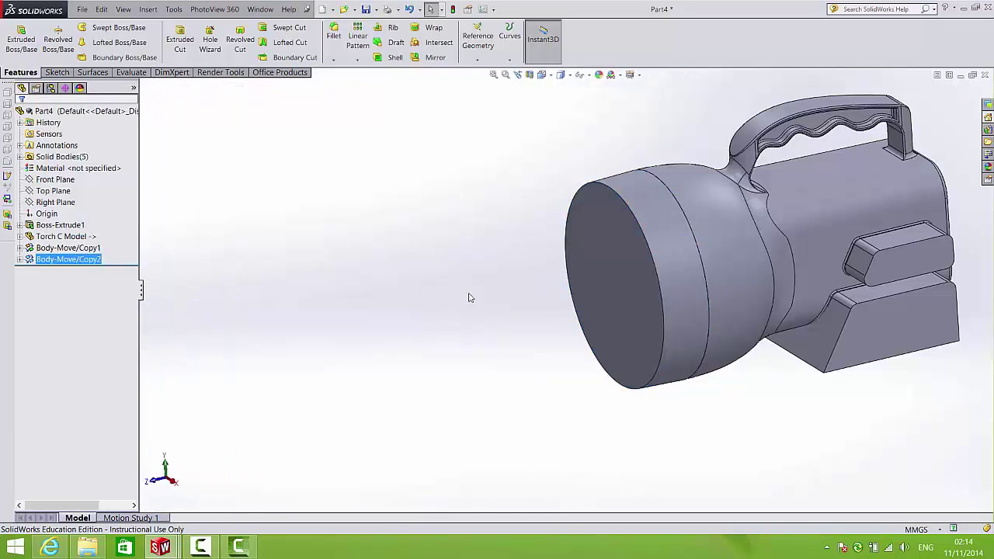
Step: Set up a subtract Combine operation with the disc on the torch head as the main body
{"action": "scroll", "coordinate": [469, 294], "scroll_direction": "up", "scroll_amount": 4}
{"action": "scroll", "coordinate": [752, 261], "scroll_direction": "down", "scroll_amount": 4}
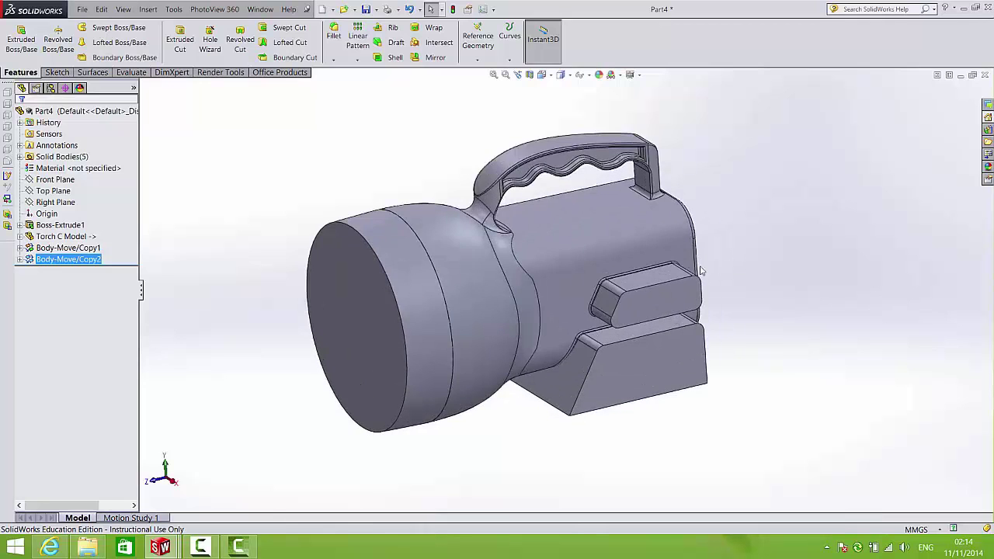
{"action": "middle_click_drag", "start_coordinate": [701, 270], "coordinate": [615, 309]}
{"action": "middle_click_drag", "start_coordinate": [520, 305], "coordinate": [576, 305]}
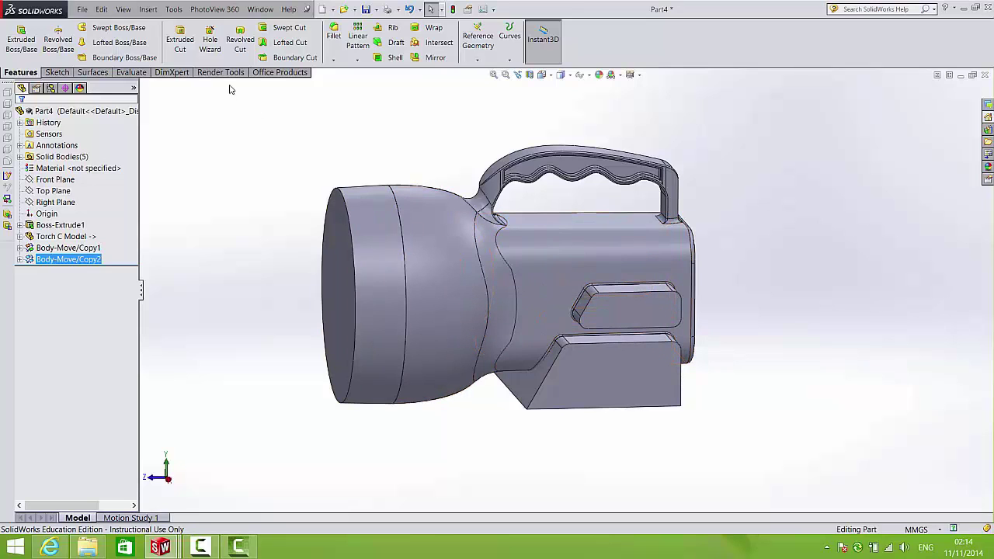
{"action": "left_click", "coordinate": [153, 10]}
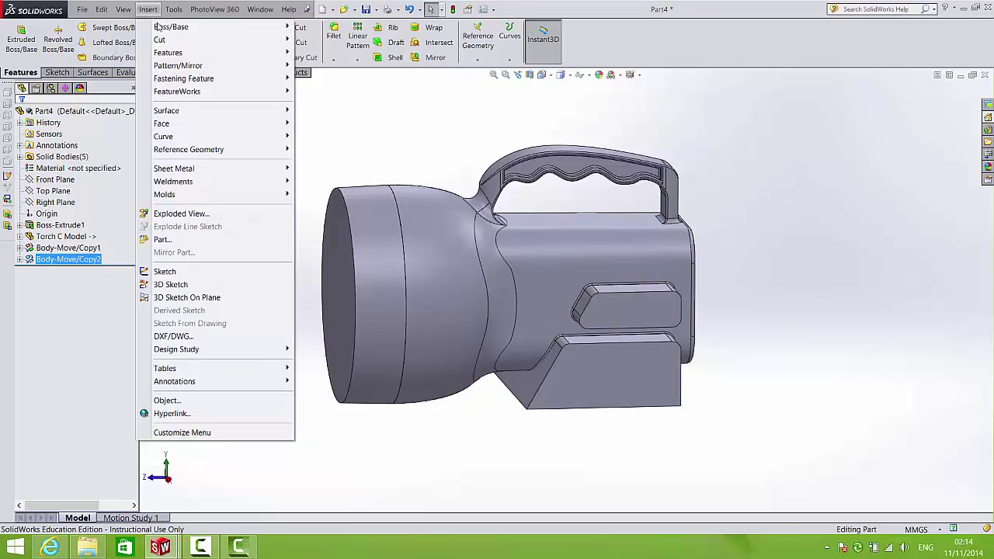
{"action": "mouse_move", "coordinate": [169, 55]}
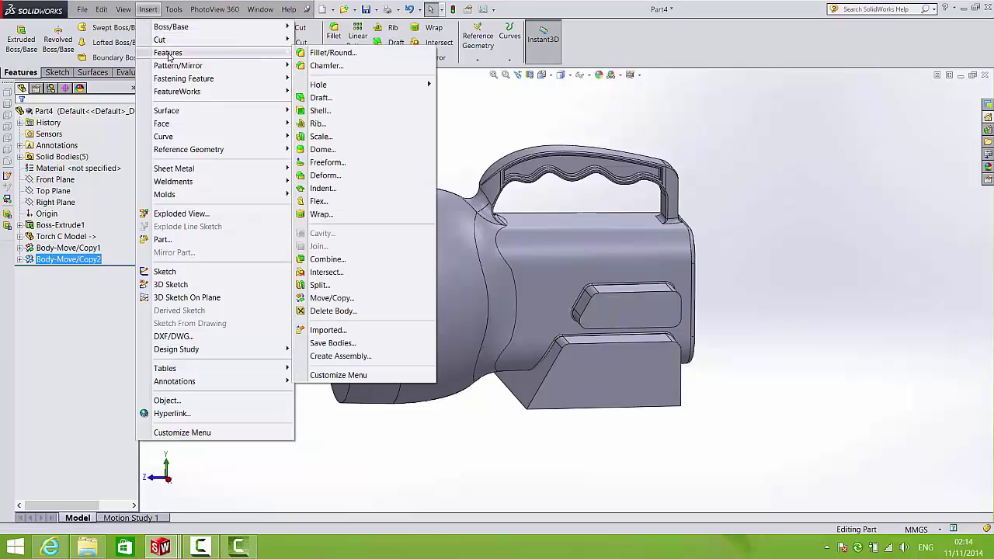
{"action": "left_click", "coordinate": [327, 260]}
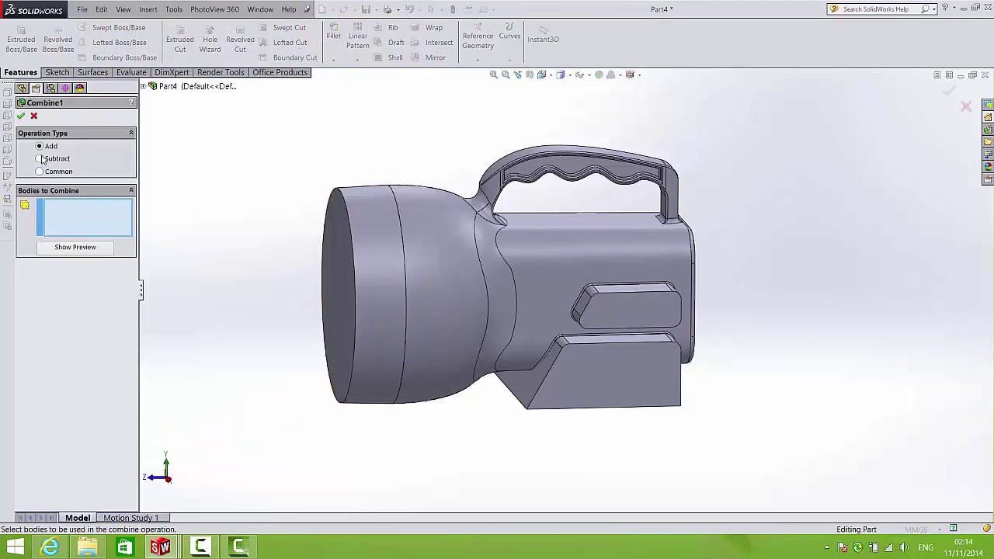
{"action": "left_click", "coordinate": [39, 159]}
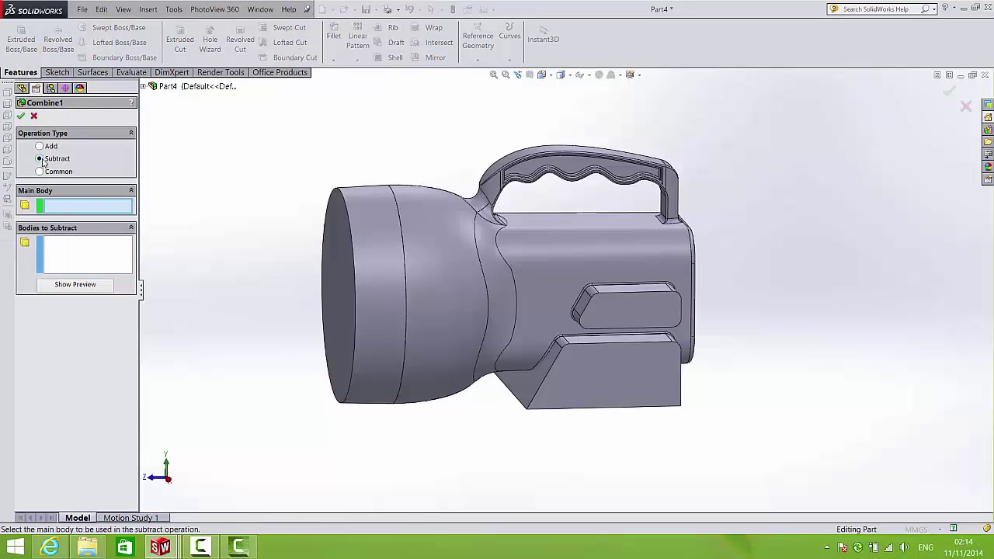
{"action": "left_click", "coordinate": [347, 196]}
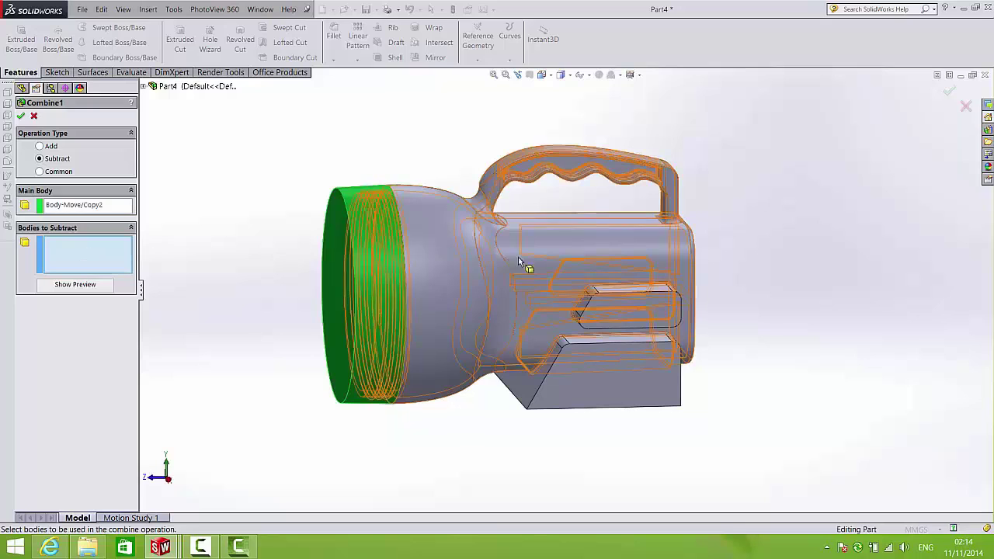
Step: Select all the torch's solid bodies as the bodies to subtract from the disc and apply the Combine
{"action": "left_click", "coordinate": [560, 261]}
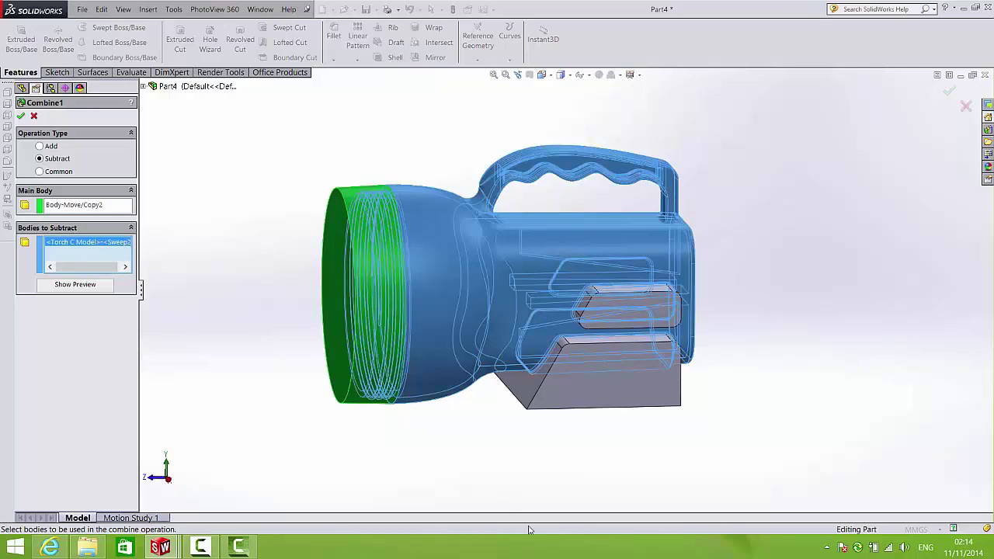
{"action": "left_click", "coordinate": [583, 395]}
{"action": "left_click", "coordinate": [594, 314]}
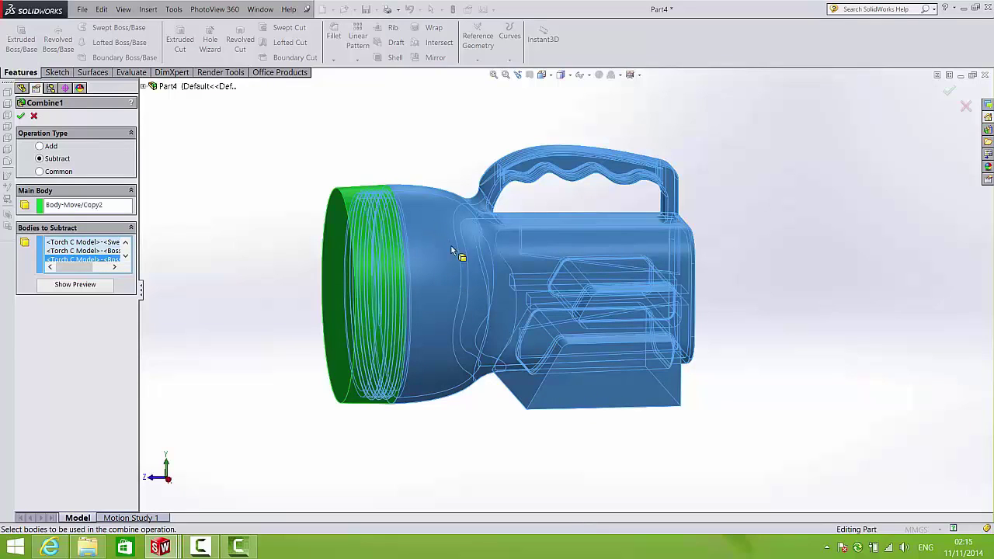
{"action": "left_click", "coordinate": [154, 86]}
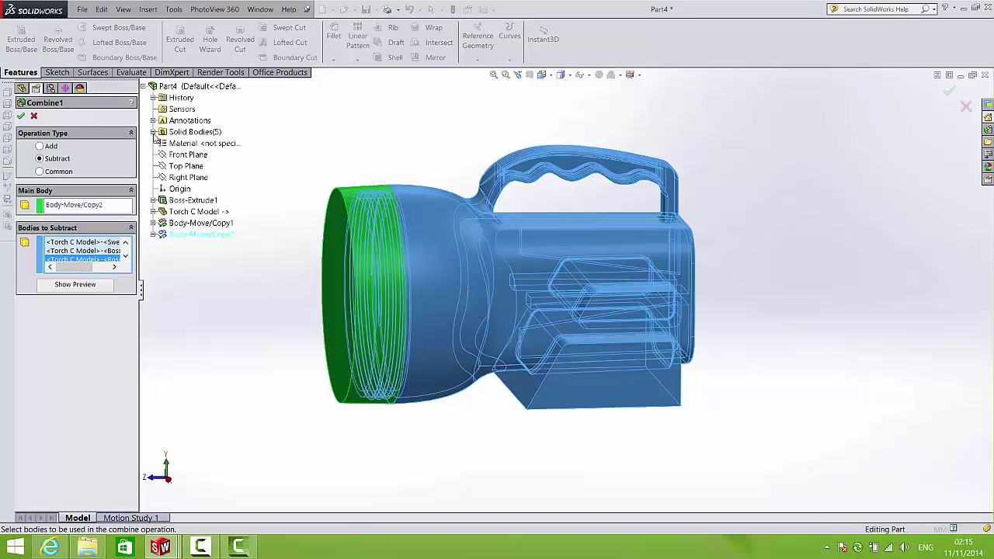
{"action": "left_click", "coordinate": [153, 132]}
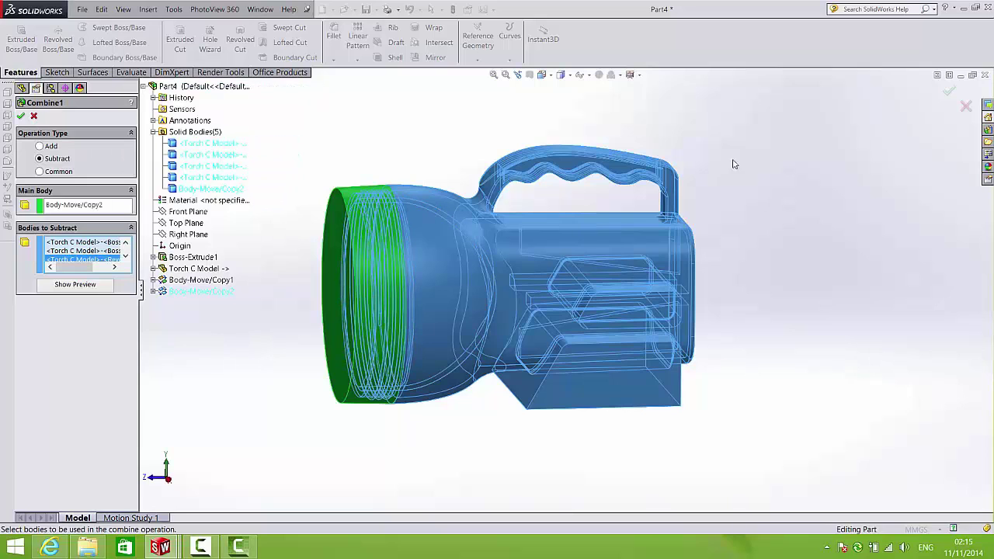
{"action": "left_click", "coordinate": [948, 93]}
Step: Sketch a concentric circle of 63 mm radius on the recessed inner face of the lid, matching the face's outer edge
{"action": "middle_click_drag", "start_coordinate": [706, 193], "coordinate": [442, 224]}
{"action": "scroll", "coordinate": [459, 270], "scroll_direction": "down", "scroll_amount": 3}
{"action": "scroll", "coordinate": [439, 251], "scroll_direction": "up", "scroll_amount": 4}
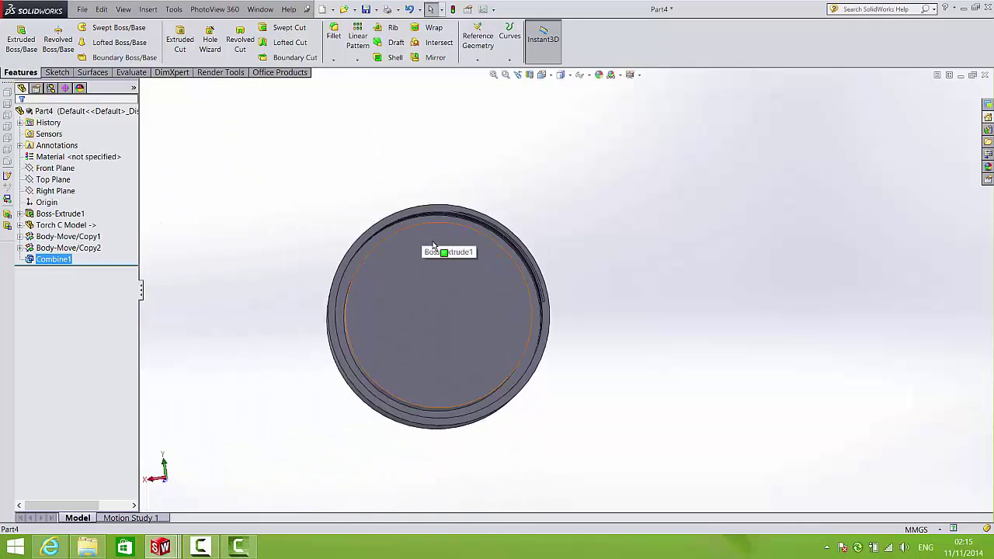
{"action": "scroll", "coordinate": [444, 262], "scroll_direction": "down", "scroll_amount": 2}
{"action": "middle_click_drag", "start_coordinate": [444, 261], "coordinate": [298, 213]}
{"action": "left_click", "coordinate": [56, 73]}
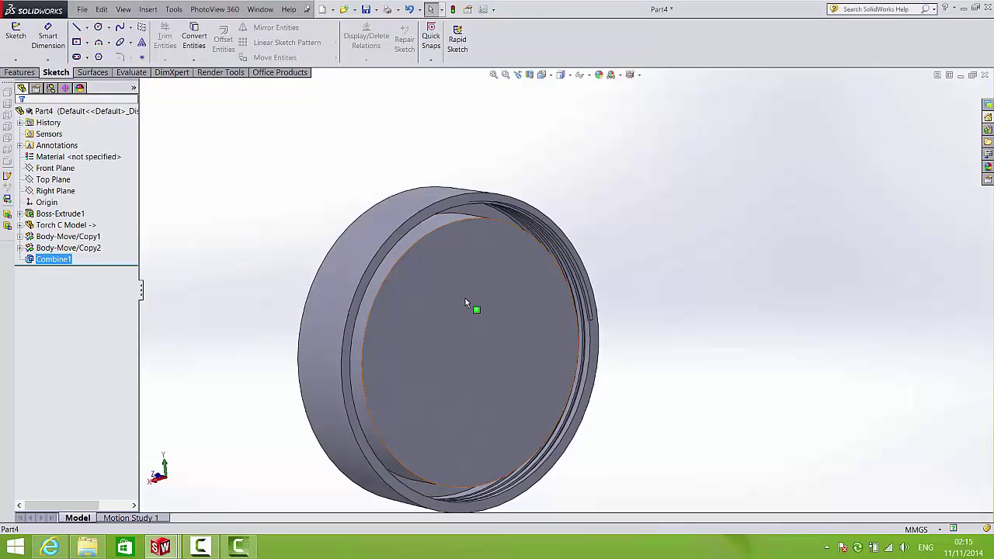
{"action": "left_click", "coordinate": [468, 261]}
{"action": "left_click", "coordinate": [98, 26]}
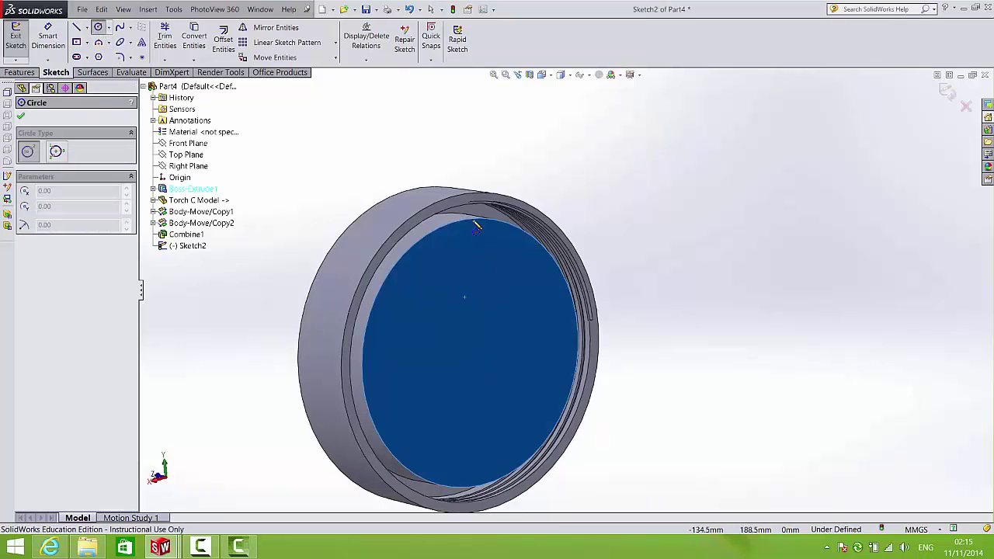
{"action": "left_click", "coordinate": [468, 353]}
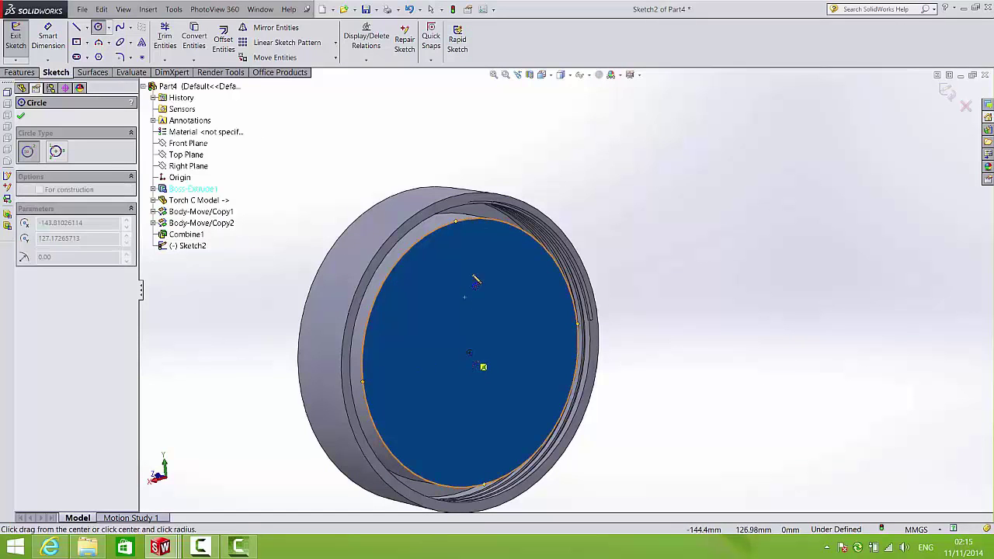
{"action": "left_click", "coordinate": [471, 230]}
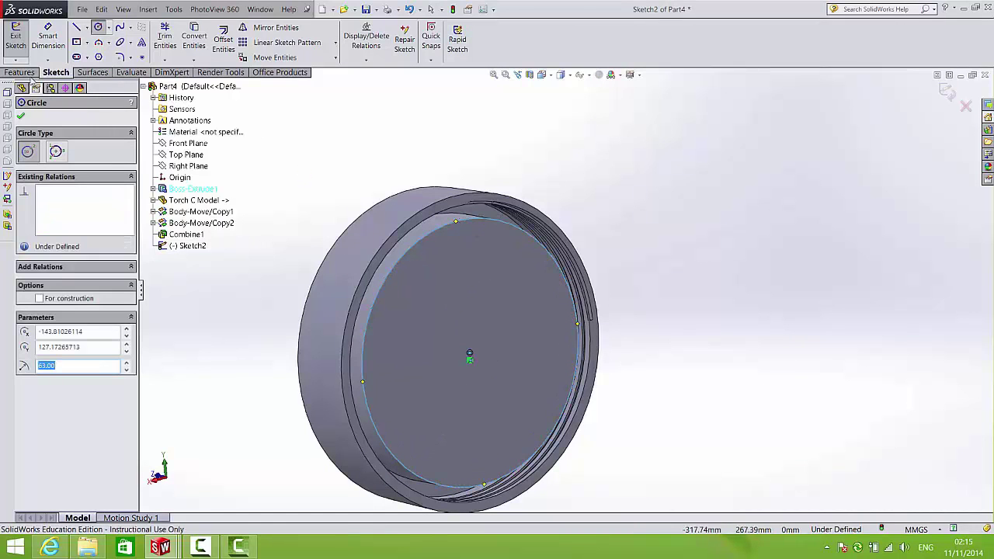
Step: Cut-extrude the circle 35 mm blind through the lid's end wall to open the lid into a ring
{"action": "left_click", "coordinate": [20, 71]}
{"action": "left_click", "coordinate": [180, 39]}
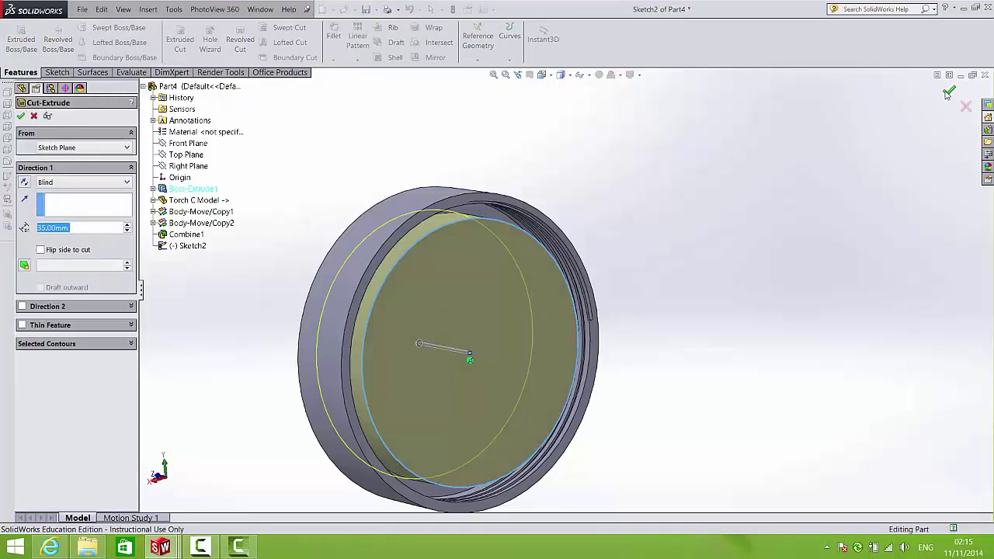
{"action": "left_click", "coordinate": [948, 92]}
{"action": "scroll", "coordinate": [464, 326], "scroll_direction": "up", "scroll_amount": 3}
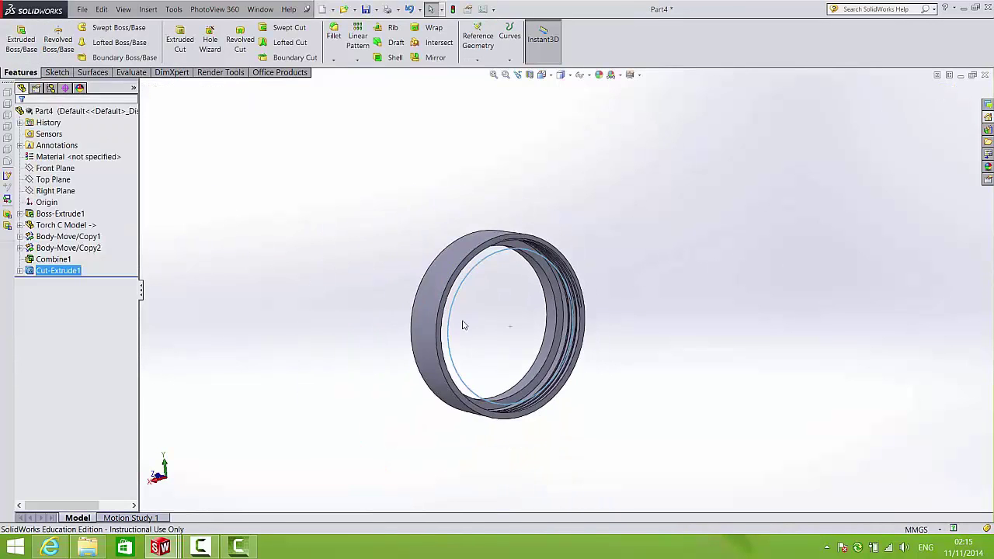
{"action": "middle_click_drag", "start_coordinate": [464, 326], "coordinate": [558, 289]}
{"action": "scroll", "coordinate": [560, 292], "scroll_direction": "down", "scroll_amount": 3}
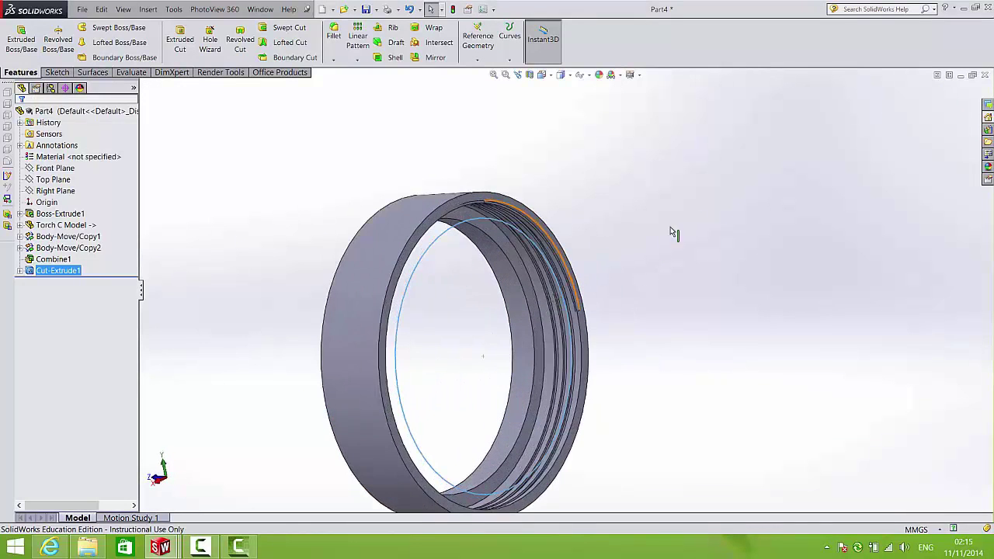
{"action": "scroll", "coordinate": [533, 274], "scroll_direction": "down", "scroll_amount": 5}
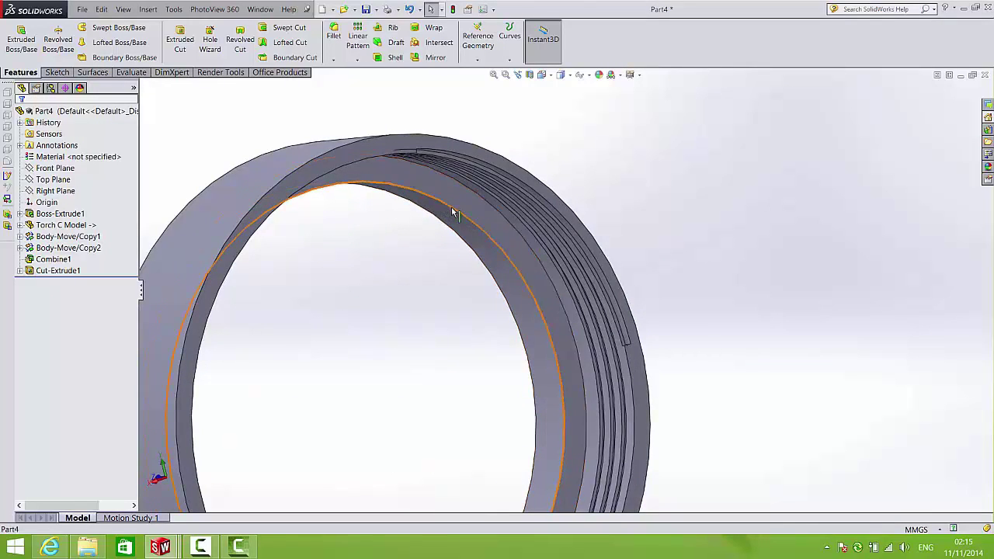
{"action": "scroll", "coordinate": [449, 202], "scroll_direction": "up", "scroll_amount": 5}
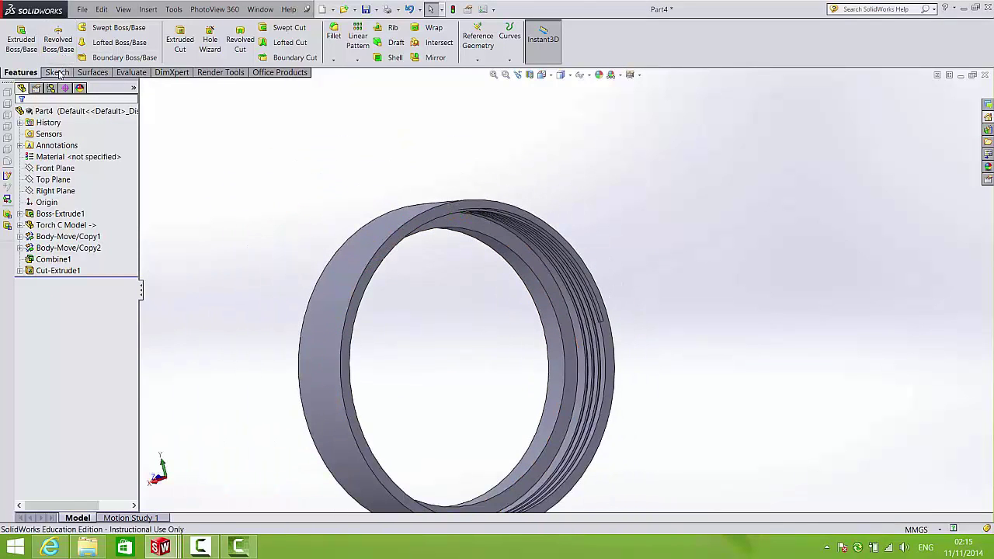
{"action": "left_click", "coordinate": [57, 72]}
{"action": "left_click", "coordinate": [106, 44]}
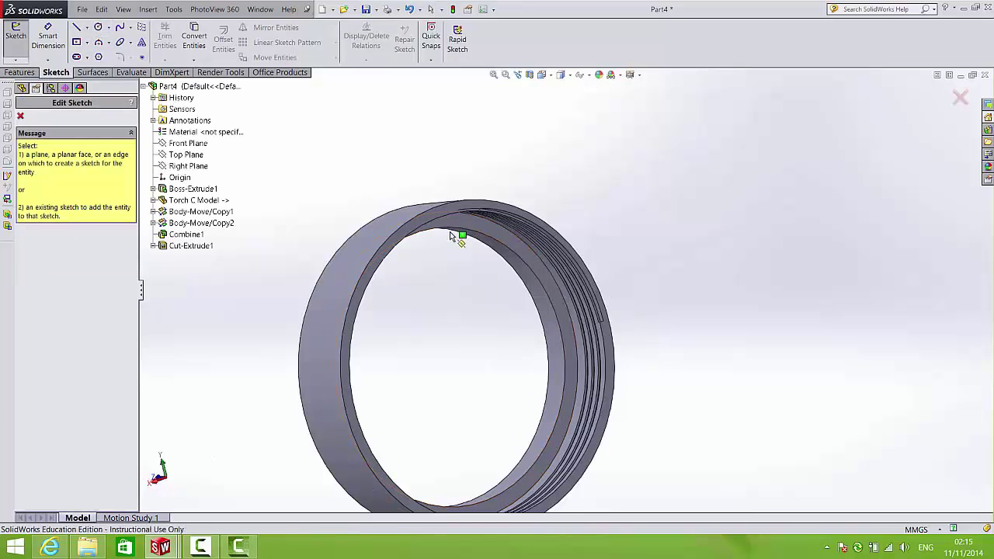
{"action": "left_click", "coordinate": [537, 268]}
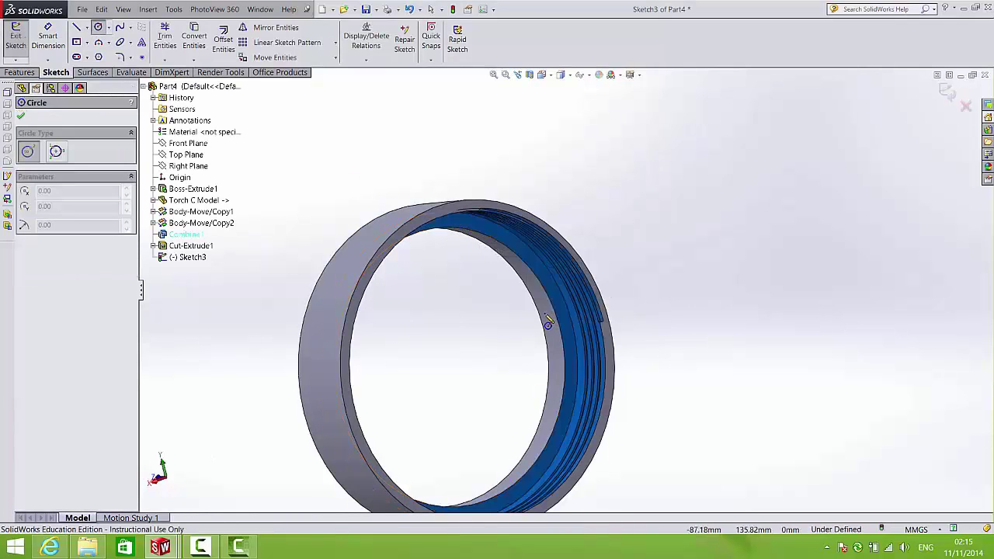
{"action": "key", "text": "Escape"}
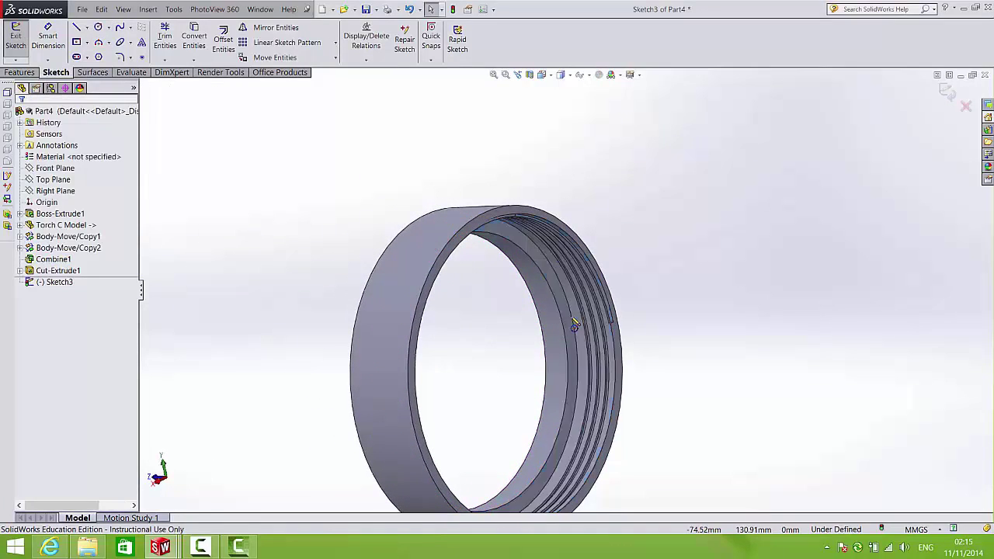
{"action": "left_click", "coordinate": [965, 107]}
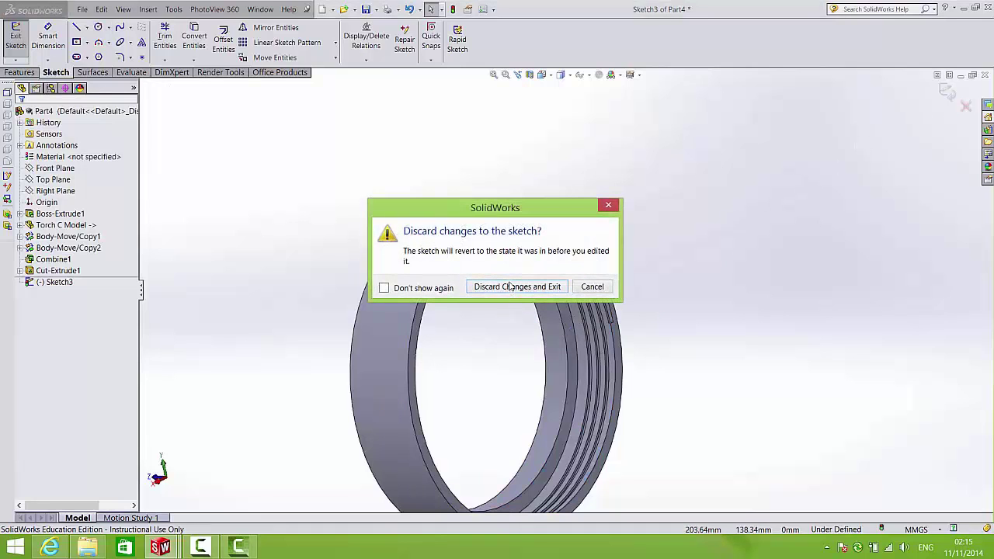
{"action": "left_click", "coordinate": [509, 287]}
Step: Sketch a circle of about 66 mm radius, concentric with the ring, on the narrow inner ledge face behind the threads
{"action": "left_click", "coordinate": [526, 249]}
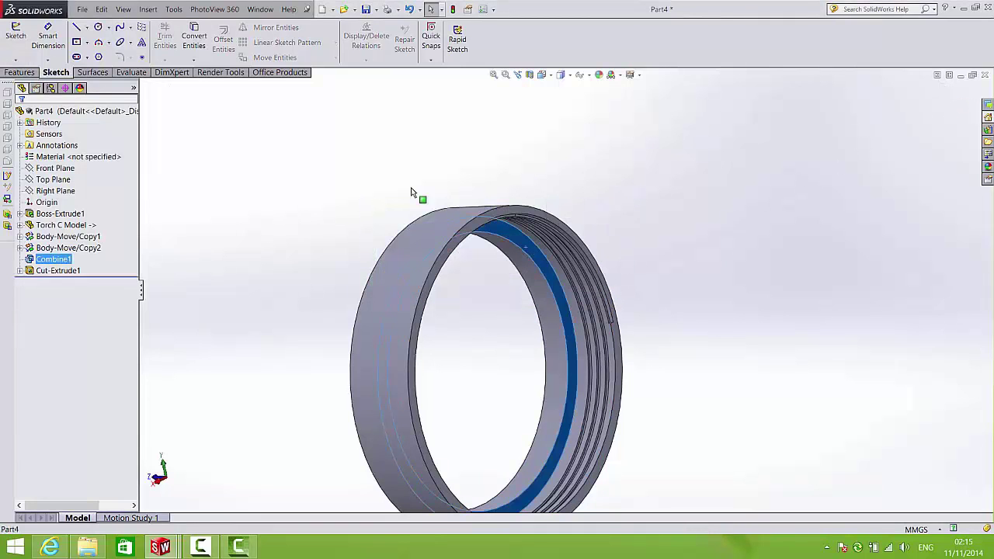
{"action": "left_click", "coordinate": [99, 29]}
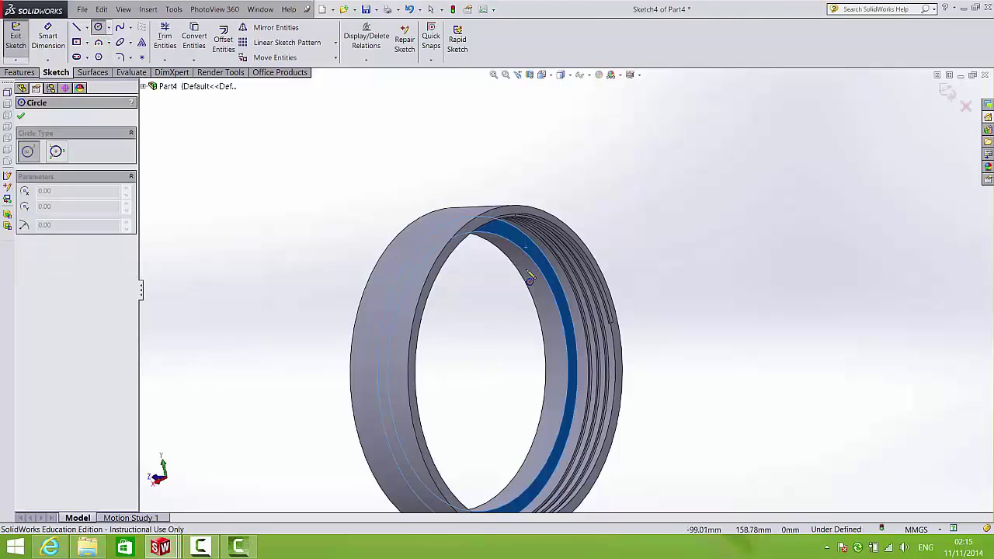
{"action": "left_click", "coordinate": [477, 370]}
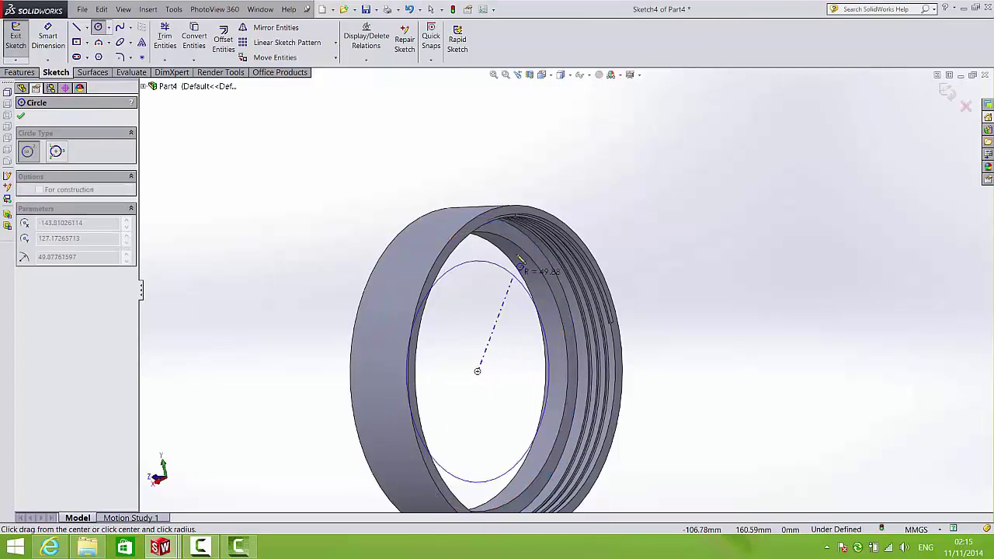
{"action": "left_click", "coordinate": [519, 247]}
{"action": "key", "text": "ctrl+8"}
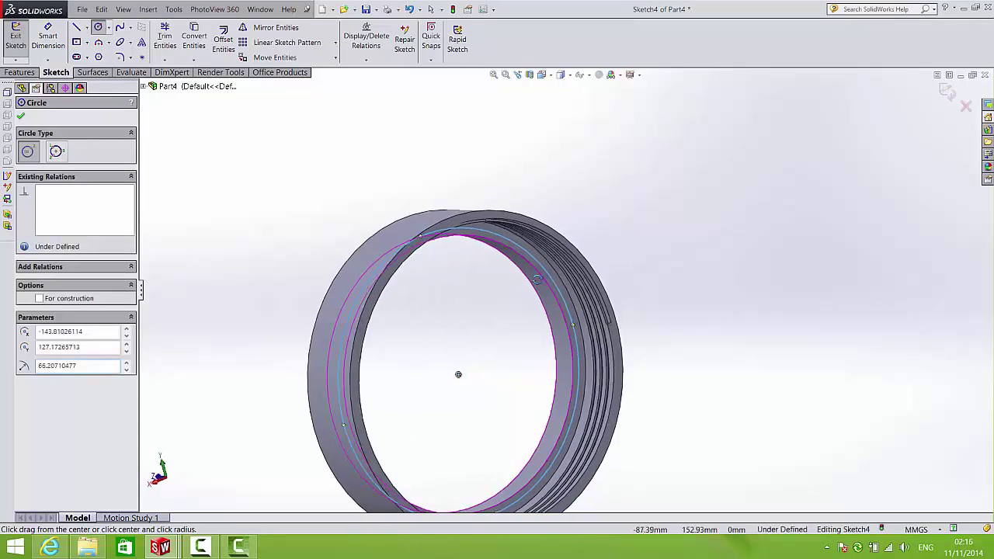
Step: Dimension the diameter of the ledge circle and set it to 130 mm
{"action": "key", "text": "d"}
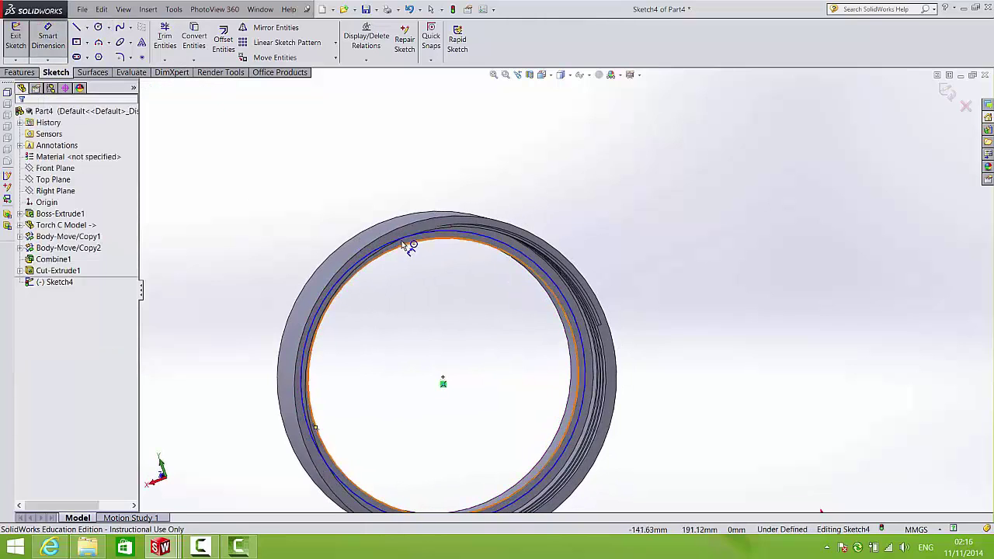
{"action": "left_click", "coordinate": [425, 303]}
{"action": "left_click", "coordinate": [421, 347]}
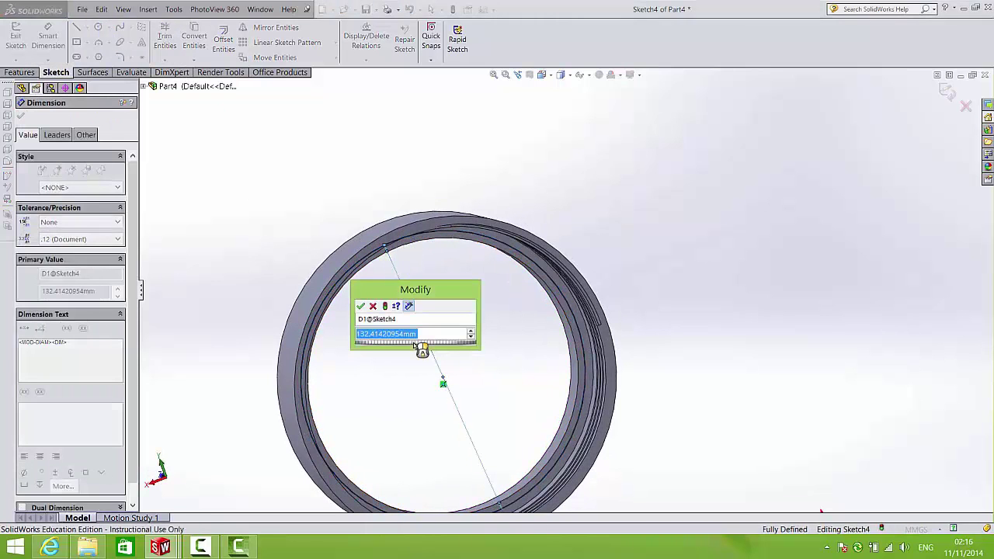
{"action": "type", "text": "130"}
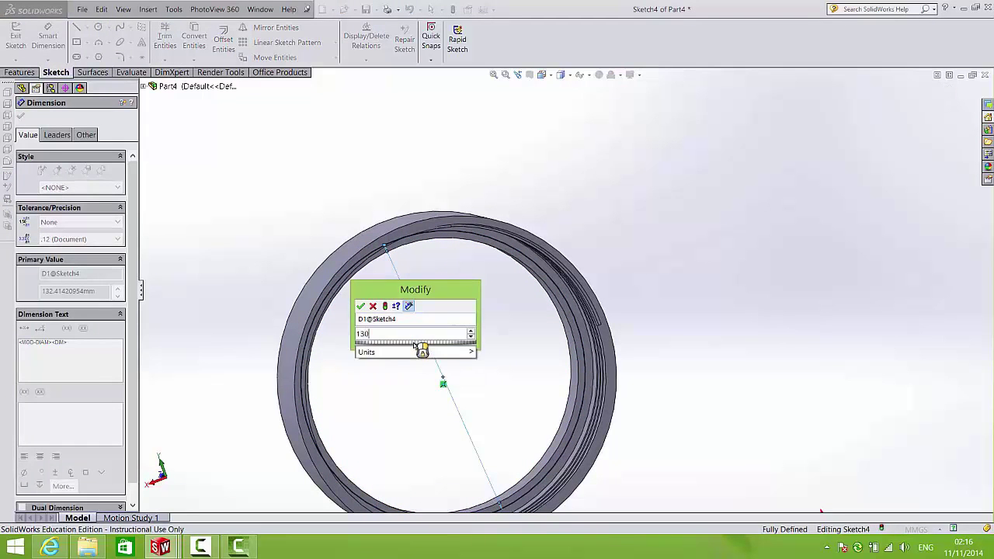
{"action": "key", "text": "Return"}
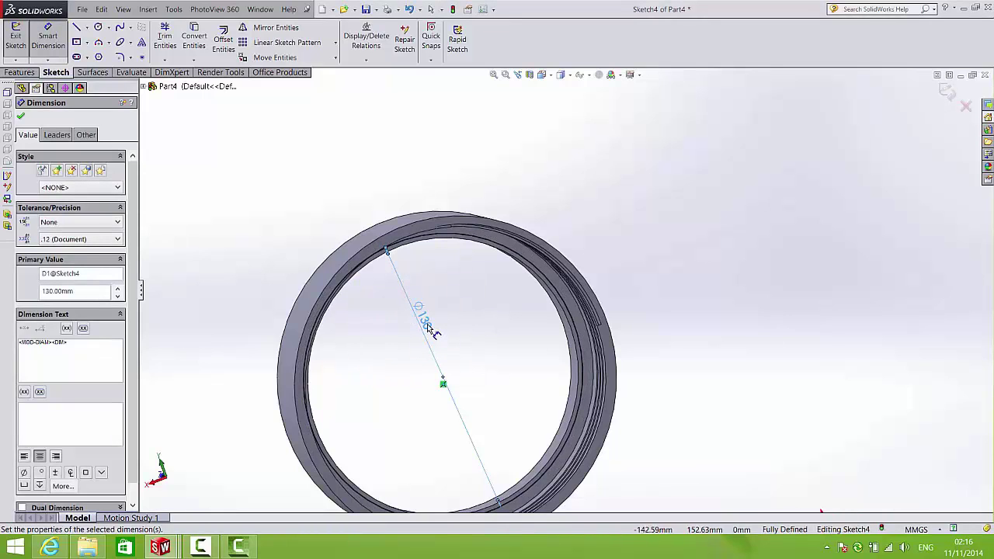
{"action": "key", "text": "Escape"}
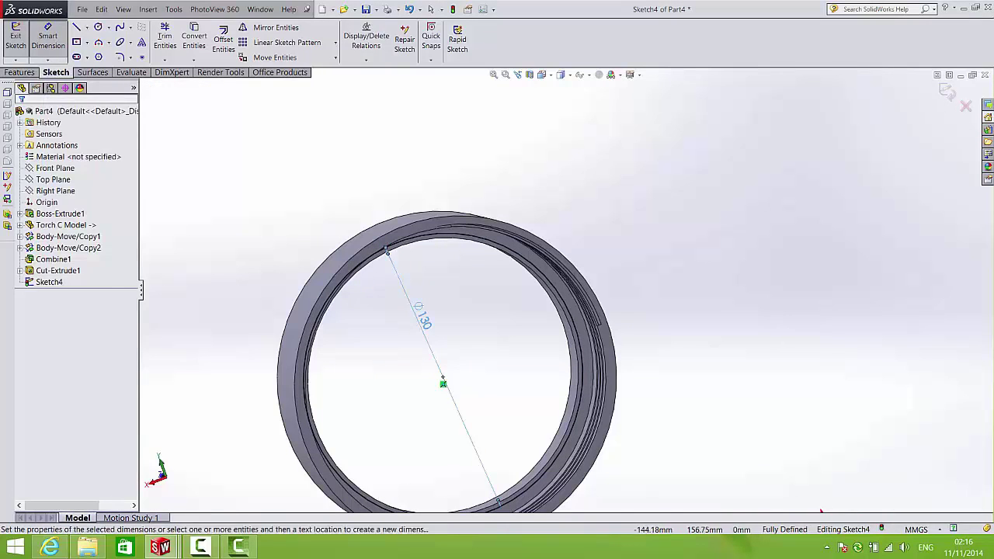
Step: Set the ledge circle's diameter to 140 mm
{"action": "double_click", "coordinate": [419, 330]}
{"action": "type", "text": "140"}
{"action": "key", "text": "Return"}
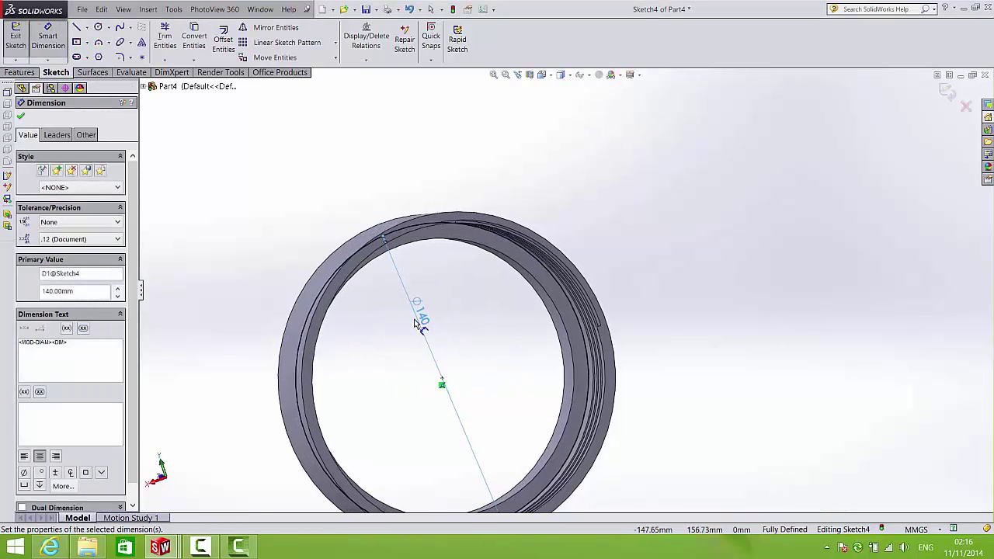
Step: Set the ledge circle's diameter to 135 mm
{"action": "key", "text": "Escape"}
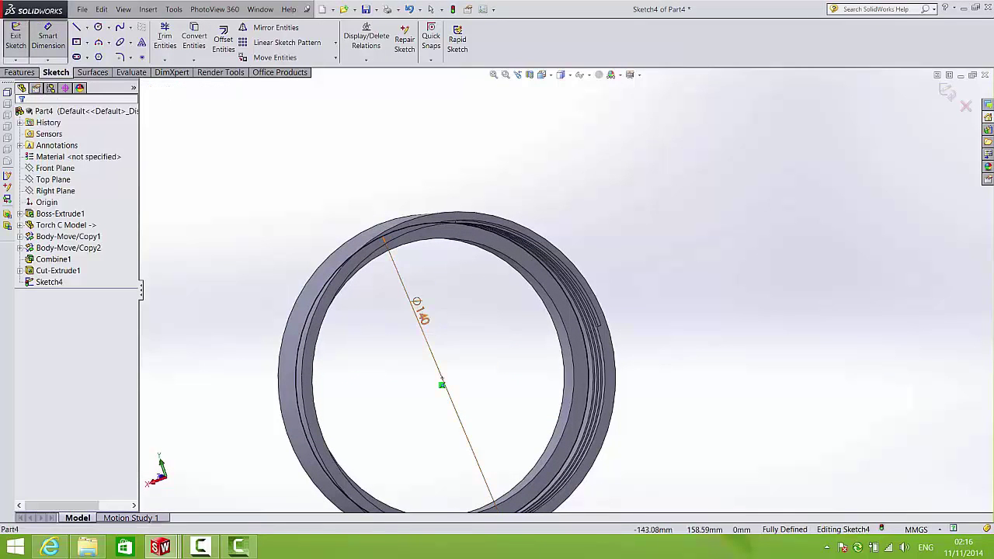
{"action": "double_click", "coordinate": [428, 324]}
{"action": "type", "text": "135"}
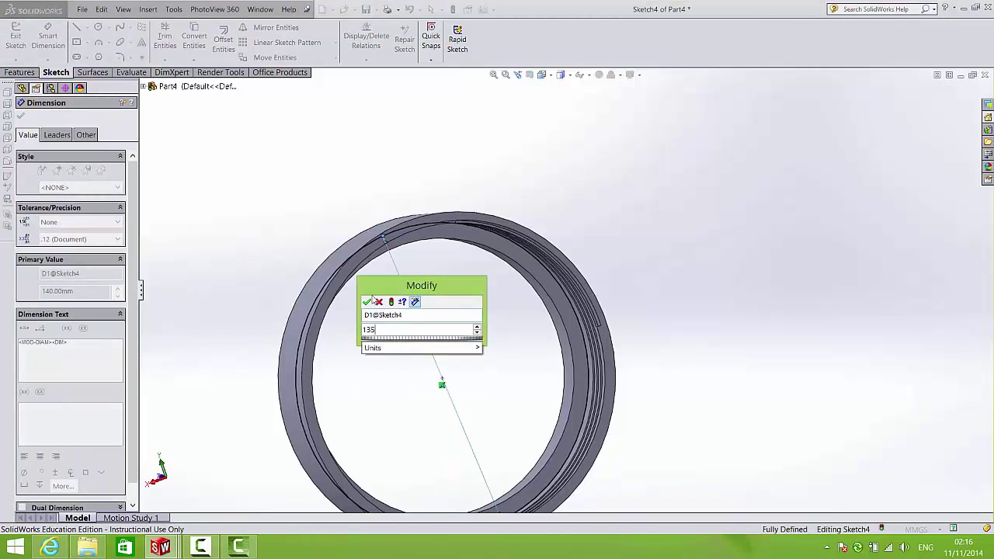
{"action": "left_click", "coordinate": [367, 301]}
Step: Cut-extrude the 135 mm circle 3 mm blind into the inner ledge to form a shallow recess
{"action": "middle_click_drag", "start_coordinate": [405, 278], "coordinate": [144, 95]}
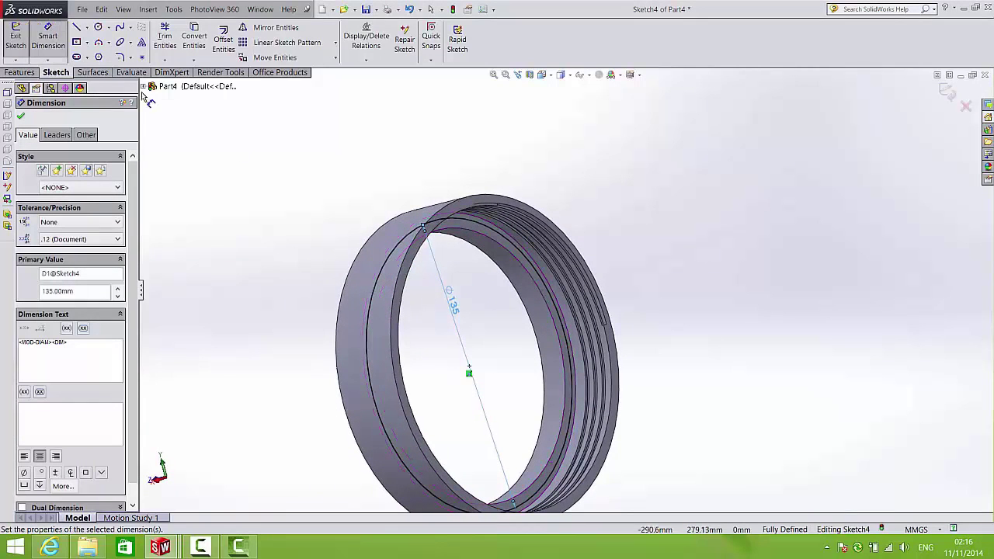
{"action": "left_click", "coordinate": [21, 72]}
{"action": "left_click", "coordinate": [175, 51]}
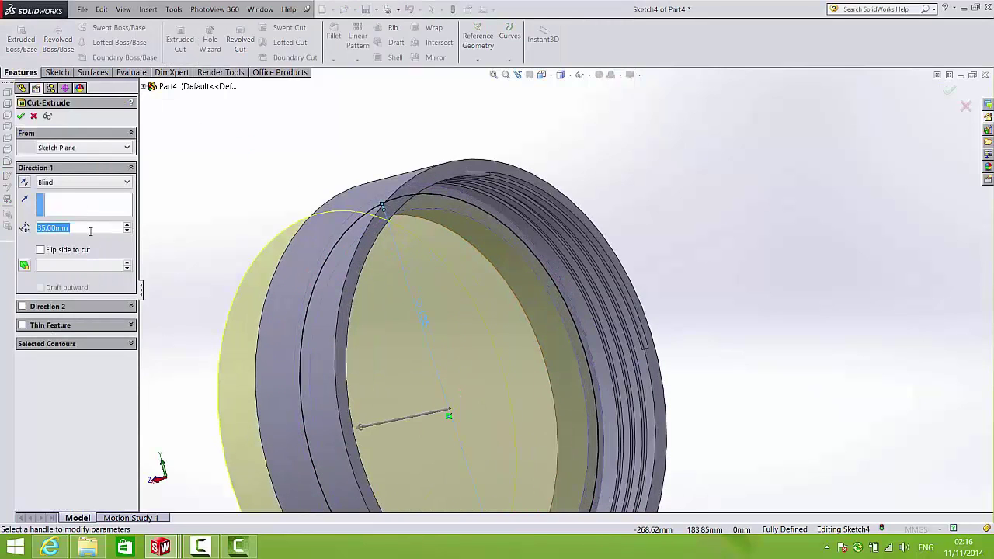
{"action": "type", "text": "3"}
{"action": "key", "text": "Return"}
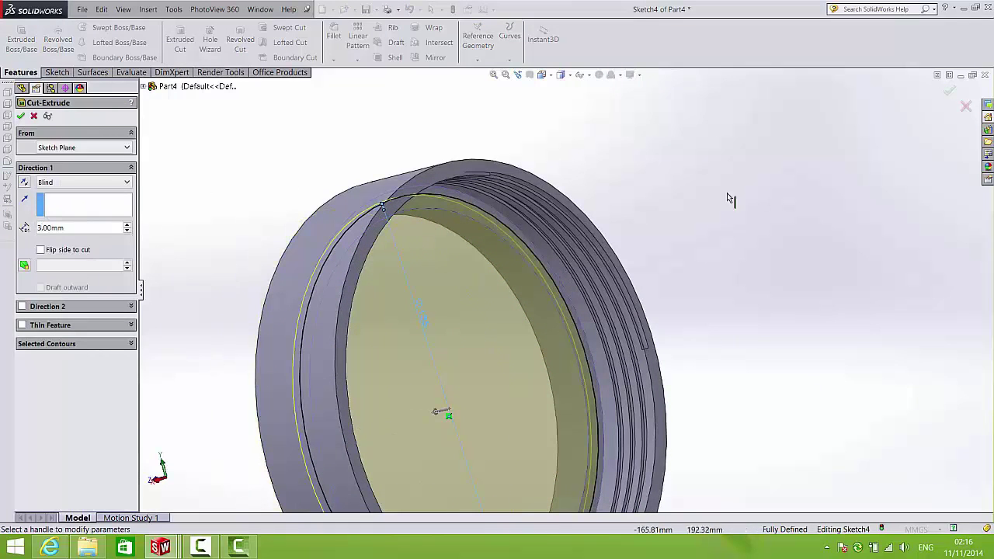
{"action": "left_click", "coordinate": [950, 92]}
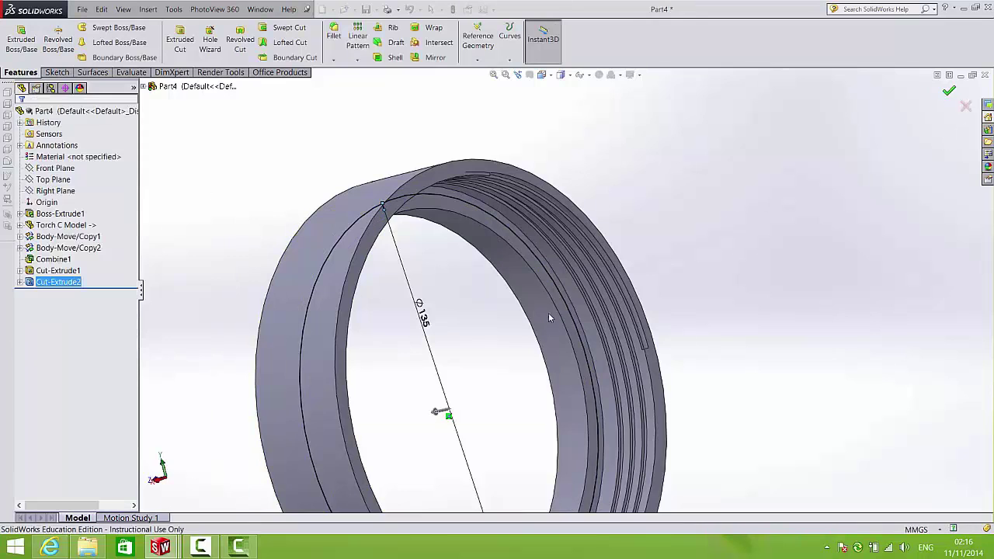
{"action": "scroll", "coordinate": [714, 204], "scroll_direction": "down", "scroll_amount": 2}
{"action": "scroll", "coordinate": [615, 345], "scroll_direction": "up", "scroll_amount": 3}
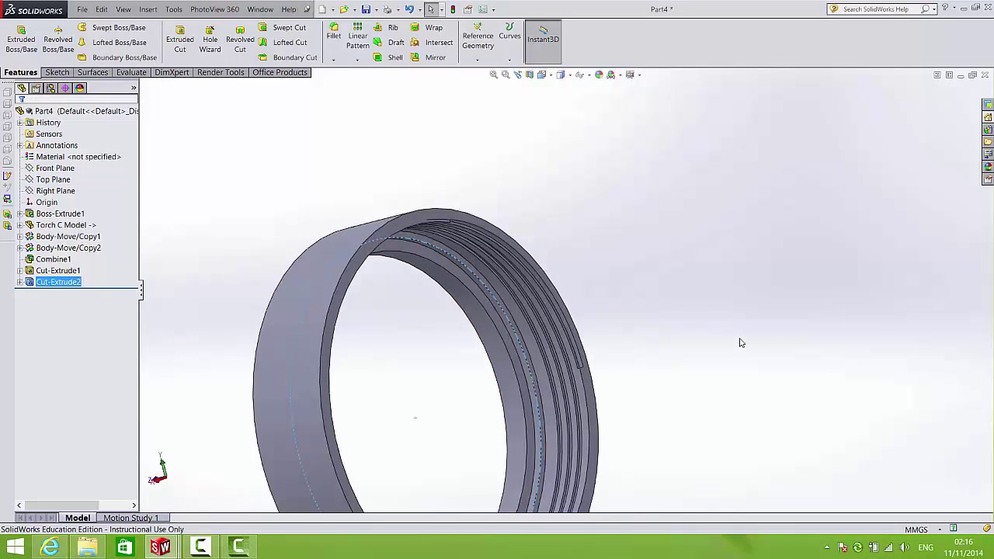
{"action": "left_click", "coordinate": [738, 339]}
{"action": "scroll", "coordinate": [427, 158], "scroll_direction": "up", "scroll_amount": 3}
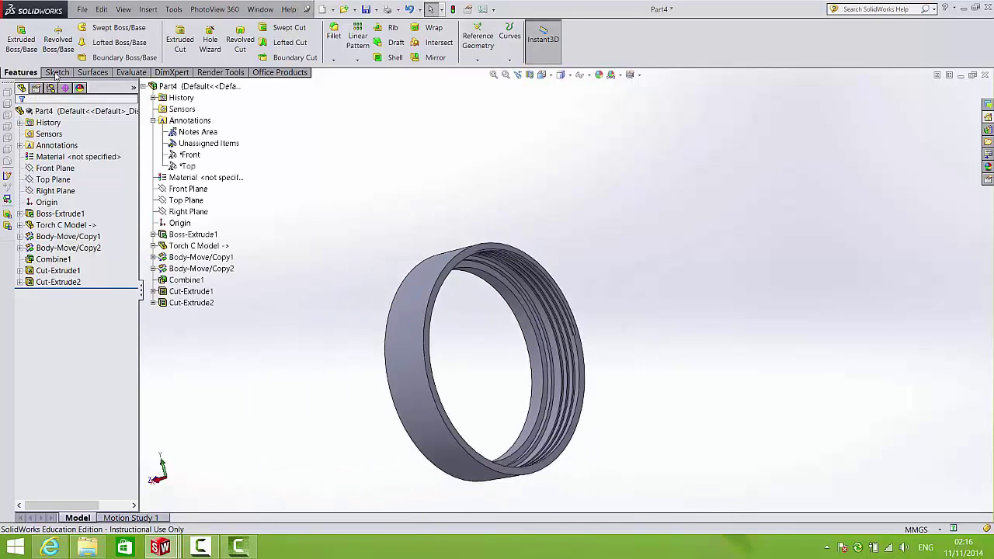
Step: Sketch a circle of about 67.5 mm radius on the recessed ledge face, concentric with the ring and reaching the recess's outer edge
{"action": "left_click", "coordinate": [56, 72]}
{"action": "left_click", "coordinate": [98, 28]}
{"action": "scroll", "coordinate": [488, 287], "scroll_direction": "down", "scroll_amount": 3}
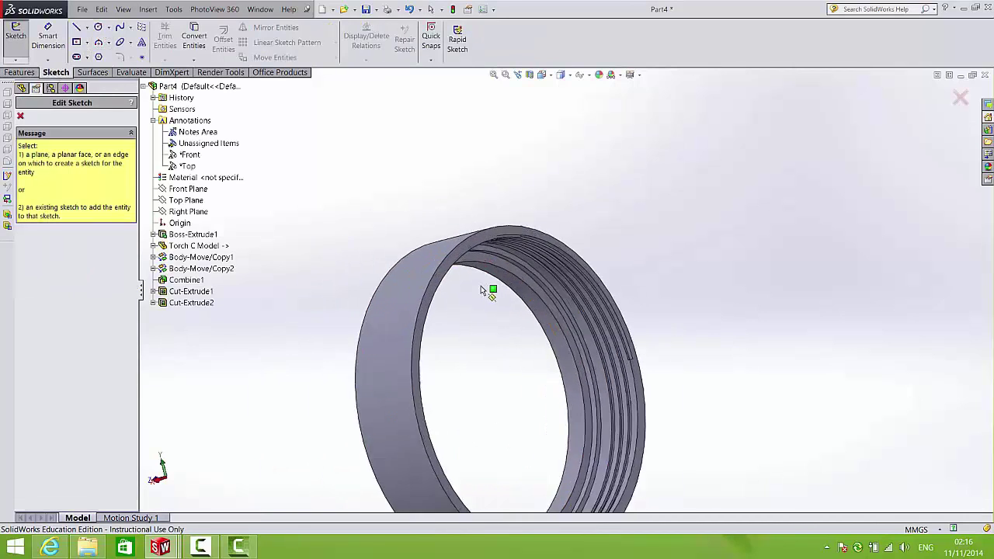
{"action": "left_click", "coordinate": [486, 255]}
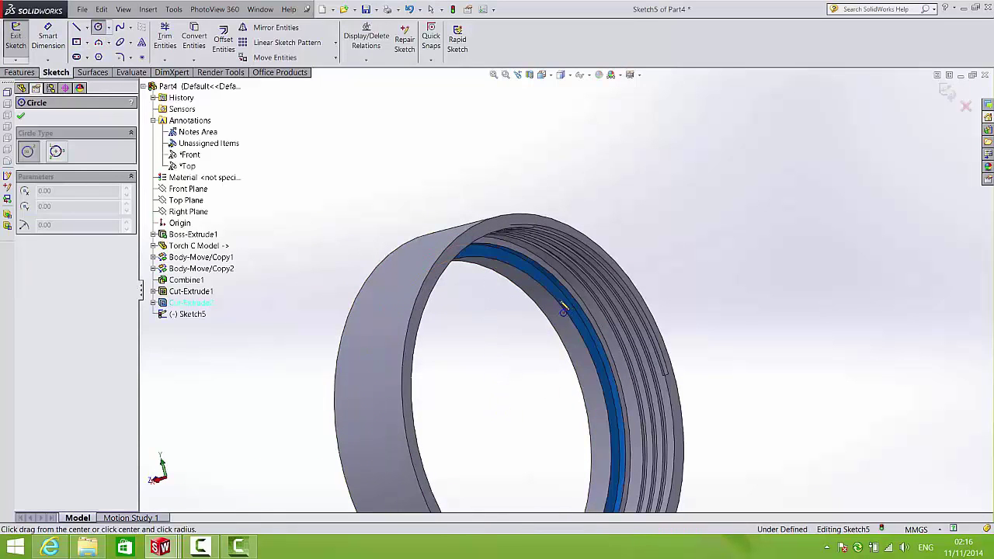
{"action": "left_click", "coordinate": [492, 426]}
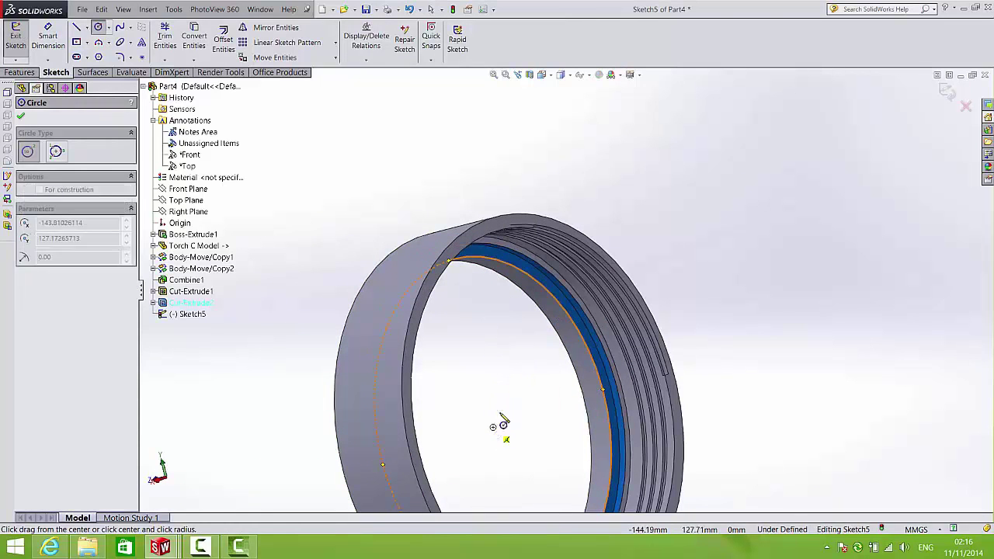
{"action": "left_click", "coordinate": [528, 264]}
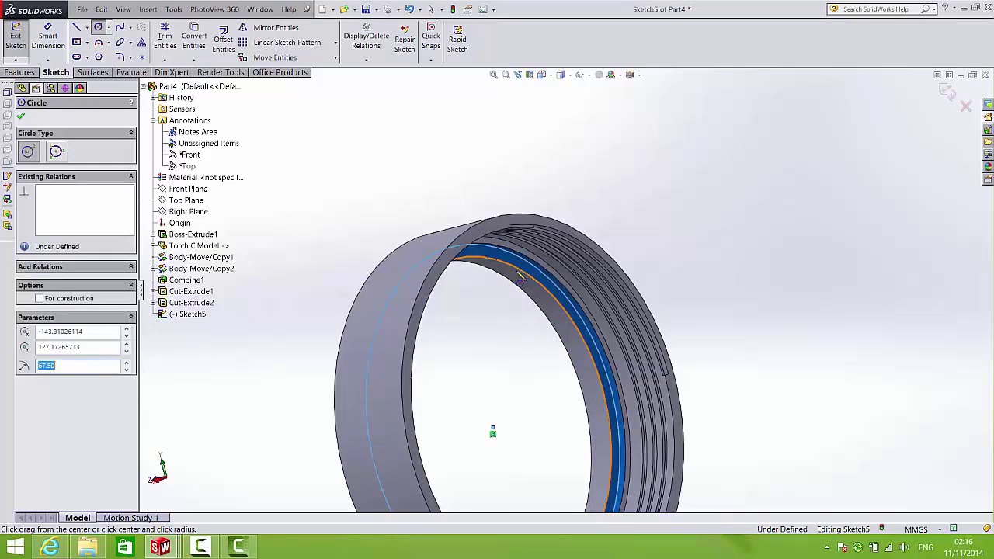
Step: Extrude the recess circle 3 mm blind as a separate disc body, with Merge result off
{"action": "left_click", "coordinate": [19, 72]}
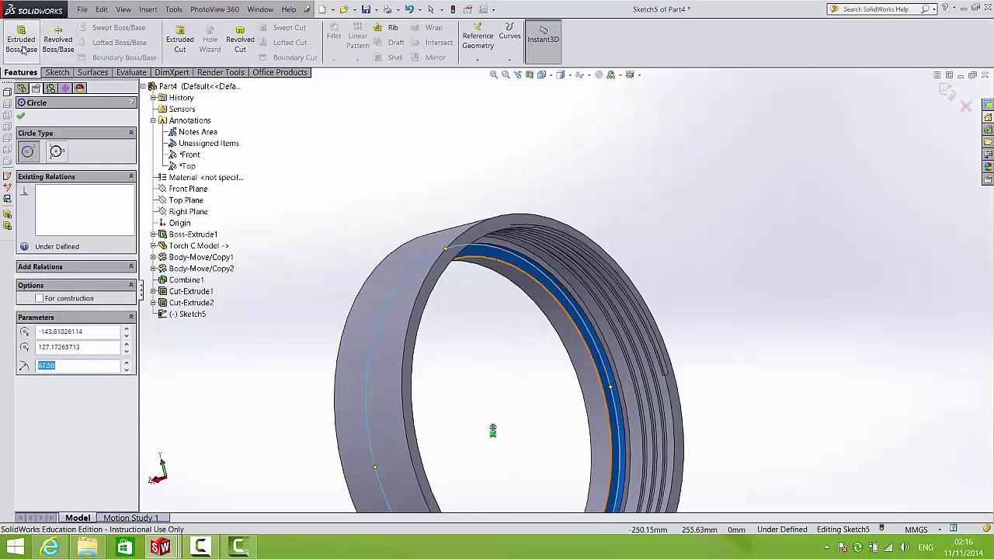
{"action": "left_click", "coordinate": [21, 39]}
{"action": "middle_click_drag", "start_coordinate": [493, 311], "coordinate": [608, 313]}
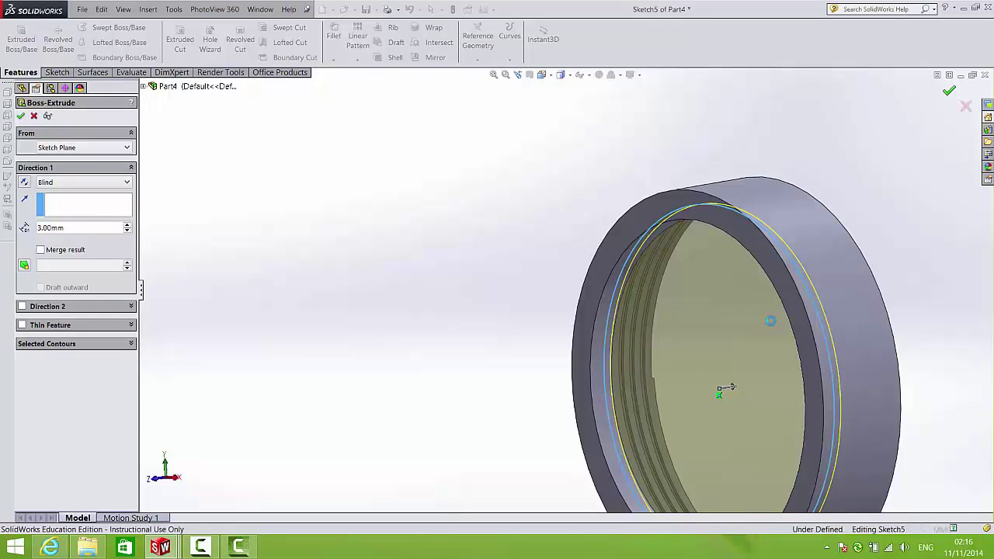
{"action": "key", "text": "Return"}
{"action": "scroll", "coordinate": [647, 347], "scroll_direction": "down", "scroll_amount": 3}
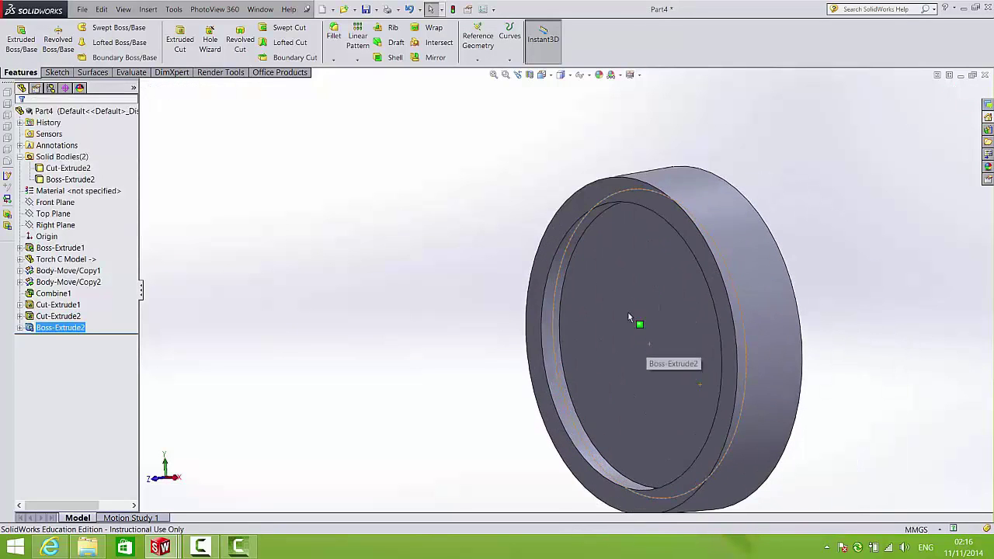
{"action": "left_click", "coordinate": [625, 330]}
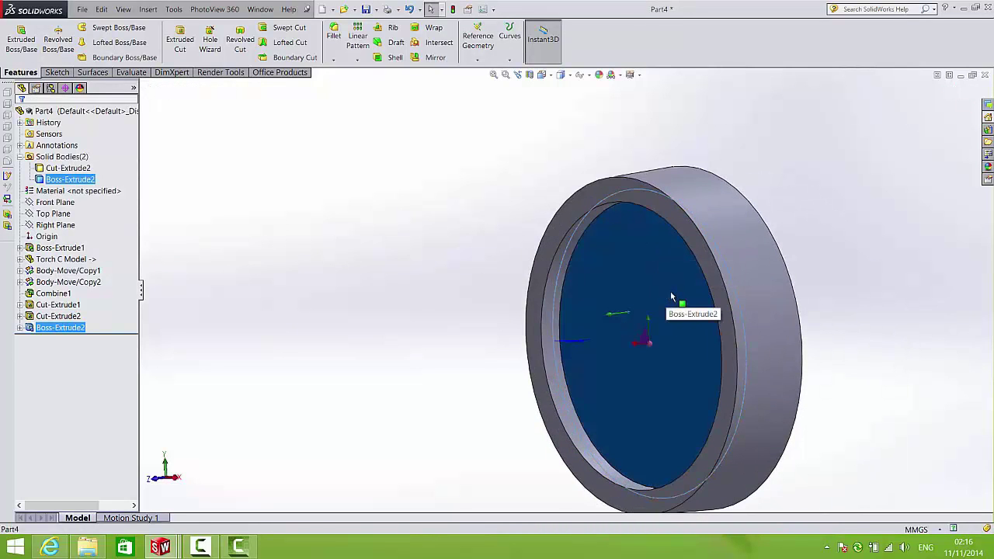
{"action": "left_click", "coordinate": [838, 212]}
Step: Chamfer the inner edge of the lid's front opening using Distance distance, with 6 mm and 3 mm
{"action": "middle_click_drag", "start_coordinate": [761, 310], "coordinate": [695, 265]}
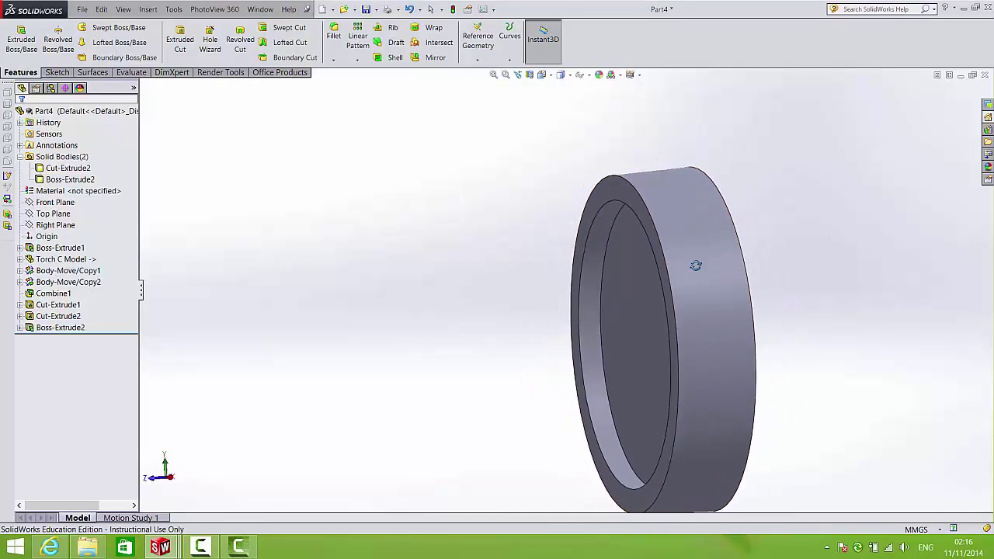
{"action": "left_click", "coordinate": [696, 266]}
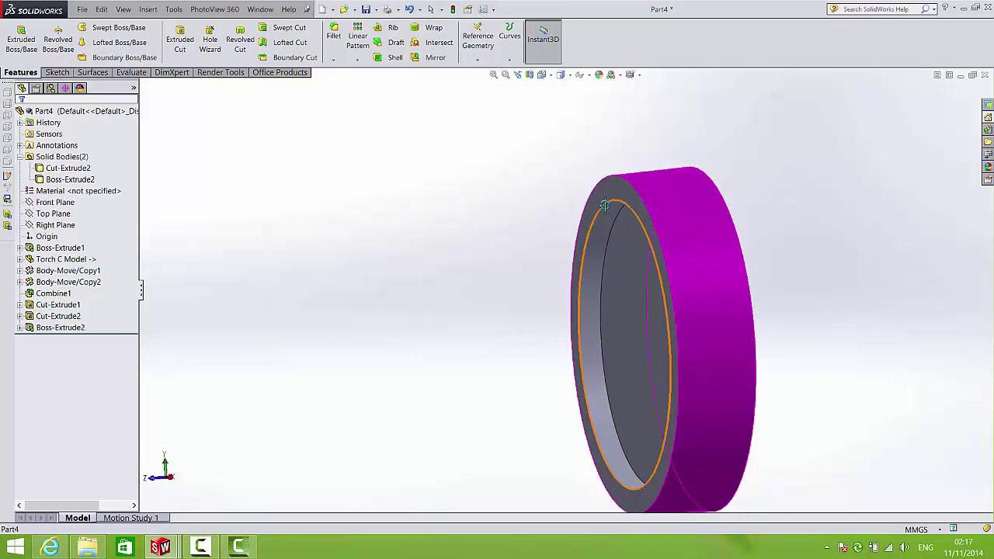
{"action": "left_click", "coordinate": [604, 205]}
{"action": "left_click", "coordinate": [435, 288]}
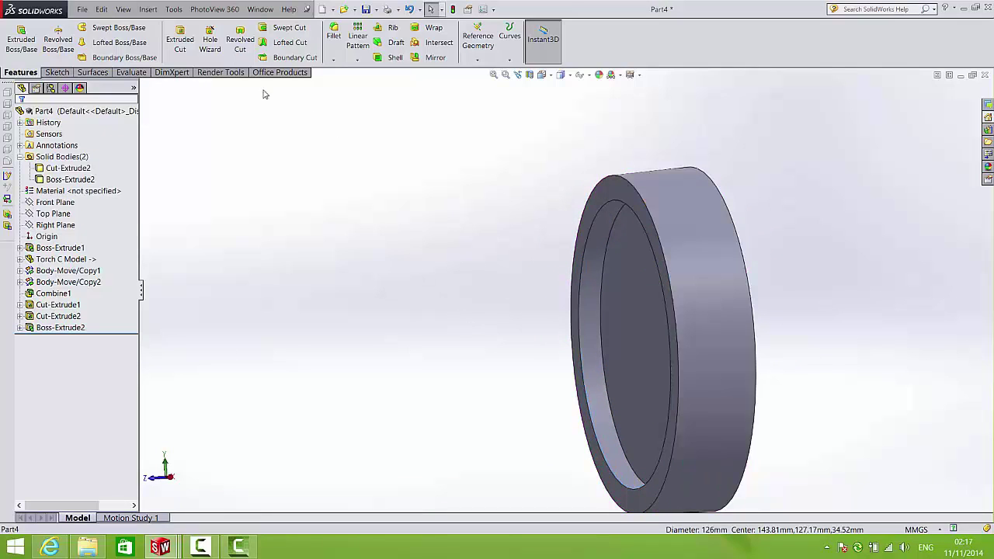
{"action": "left_click", "coordinate": [333, 60]}
{"action": "left_click", "coordinate": [349, 84]}
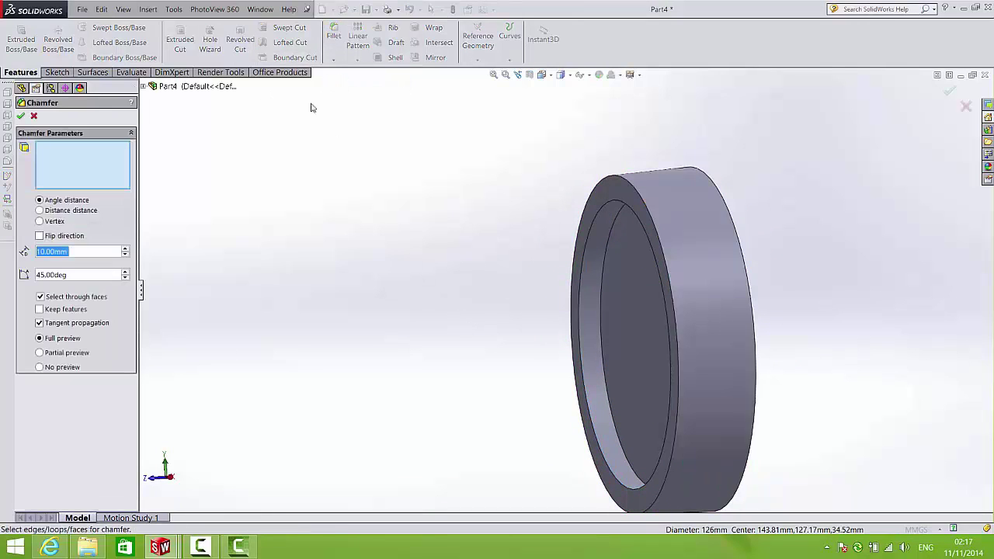
{"action": "left_click", "coordinate": [40, 210]}
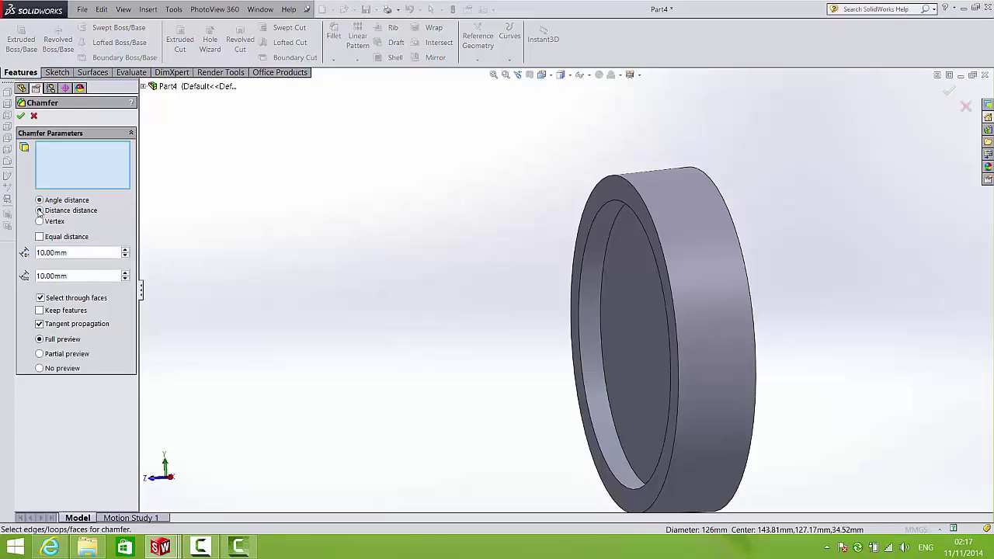
{"action": "type", "text": "6"}
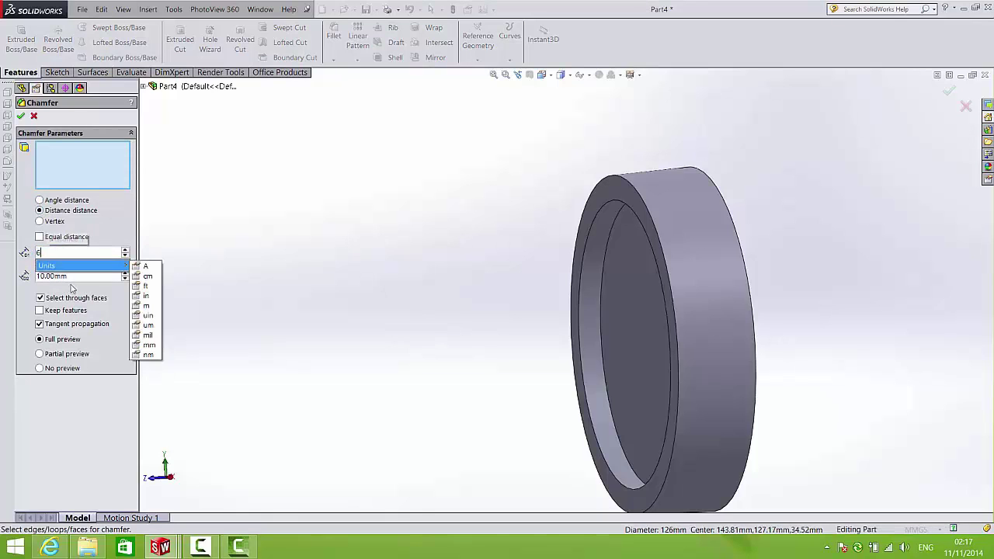
{"action": "left_click_drag", "start_coordinate": [77, 279], "coordinate": [31, 280]}
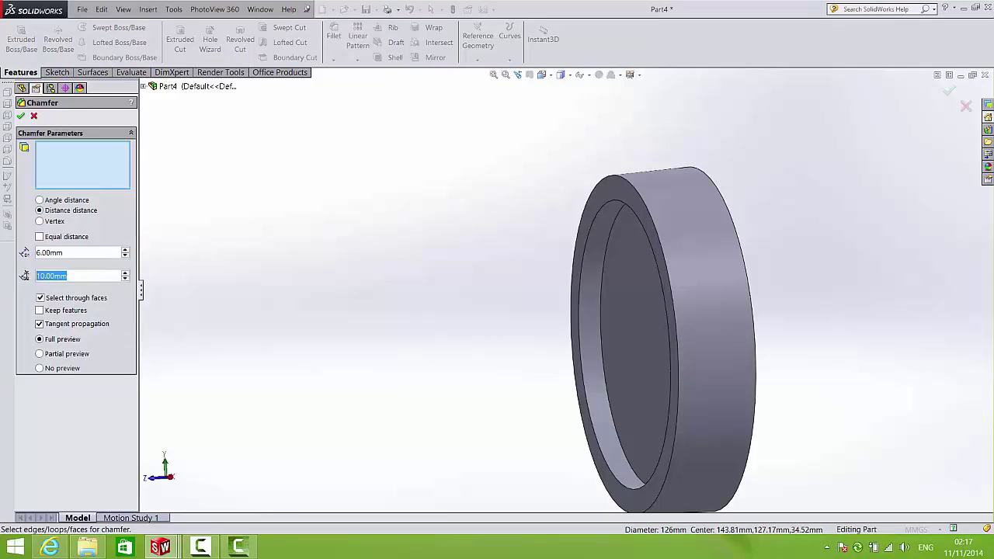
{"action": "type", "text": "3"}
{"action": "left_click", "coordinate": [603, 214]}
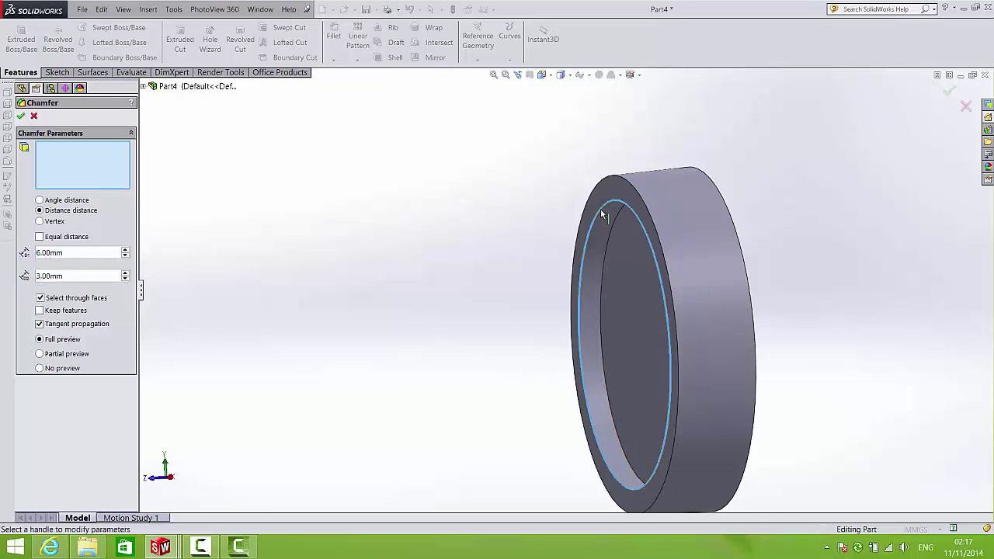
{"action": "left_click", "coordinate": [948, 93]}
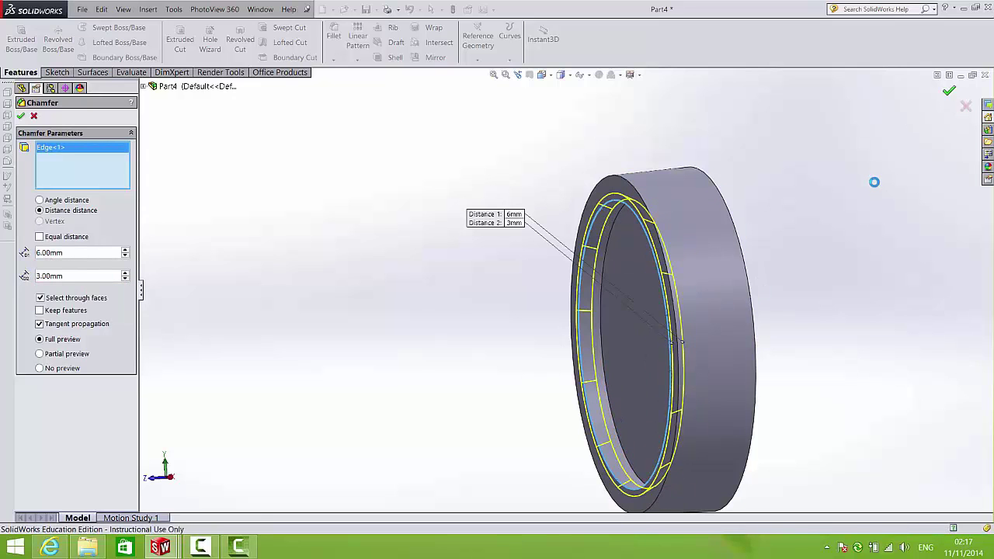
Step: Examine the chamfered lid straight on to the Front Plane and check where the Right Plane lies relative to it
{"action": "middle_click_drag", "start_coordinate": [668, 205], "coordinate": [583, 173]}
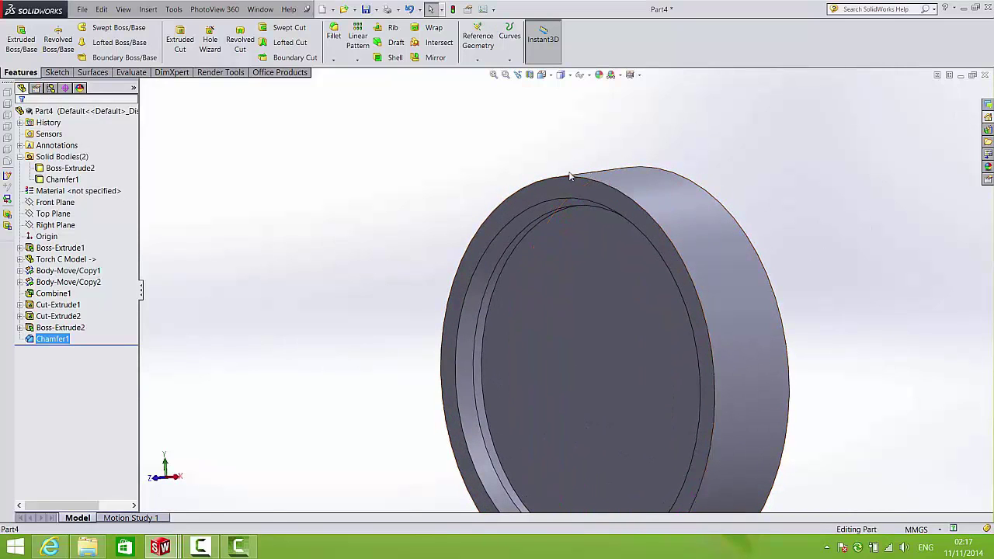
{"action": "left_click", "coordinate": [62, 203]}
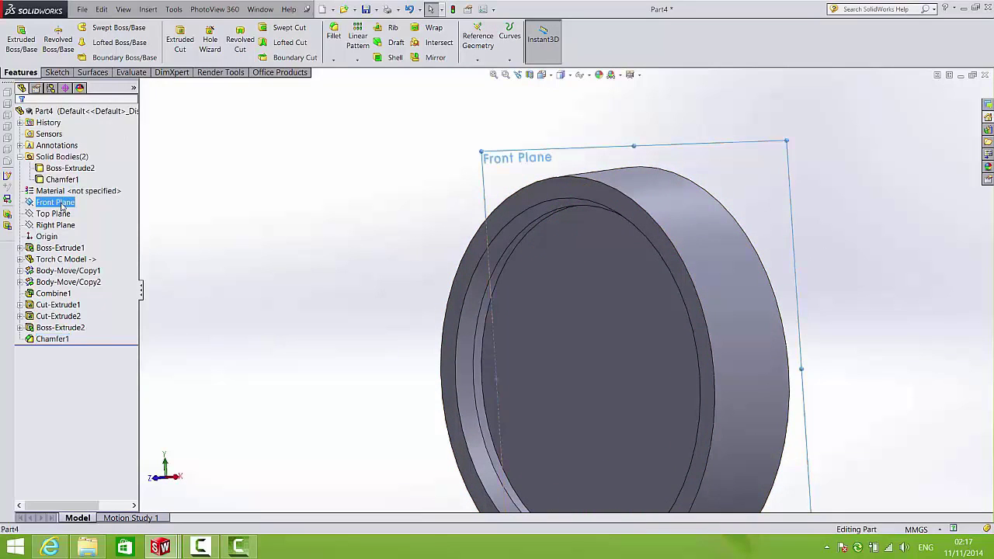
{"action": "key", "text": "space"}
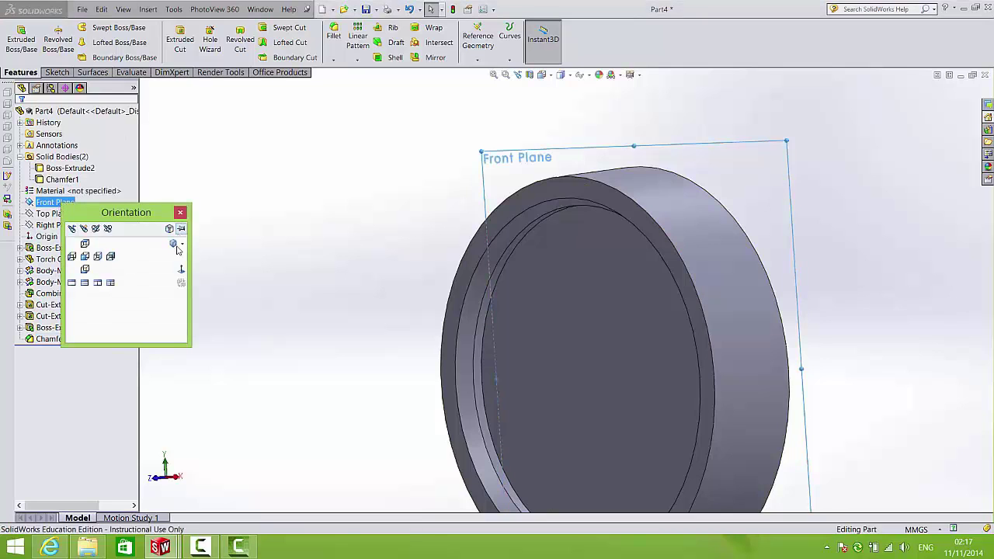
{"action": "left_click", "coordinate": [184, 272]}
{"action": "left_click", "coordinate": [814, 226]}
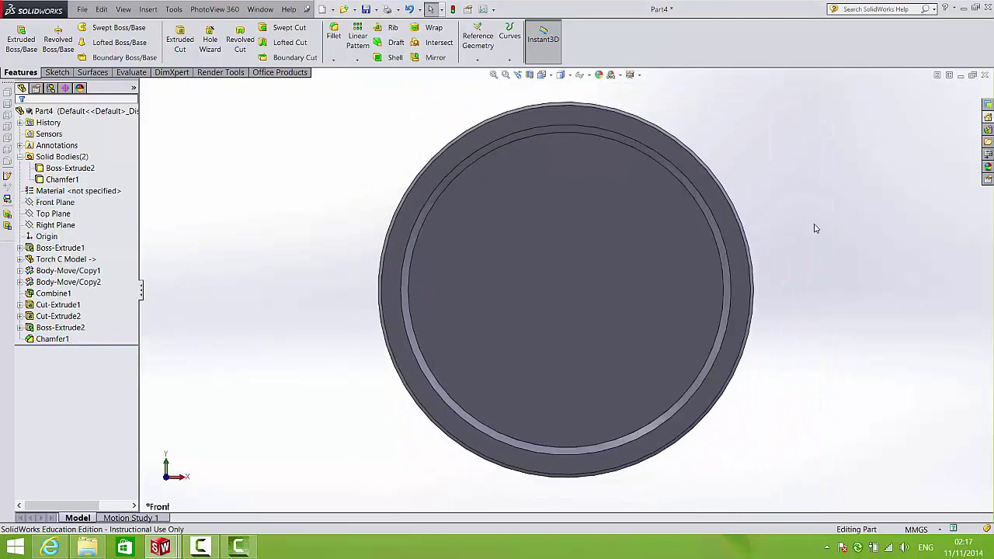
{"action": "middle_click_drag", "start_coordinate": [814, 227], "coordinate": [666, 250]}
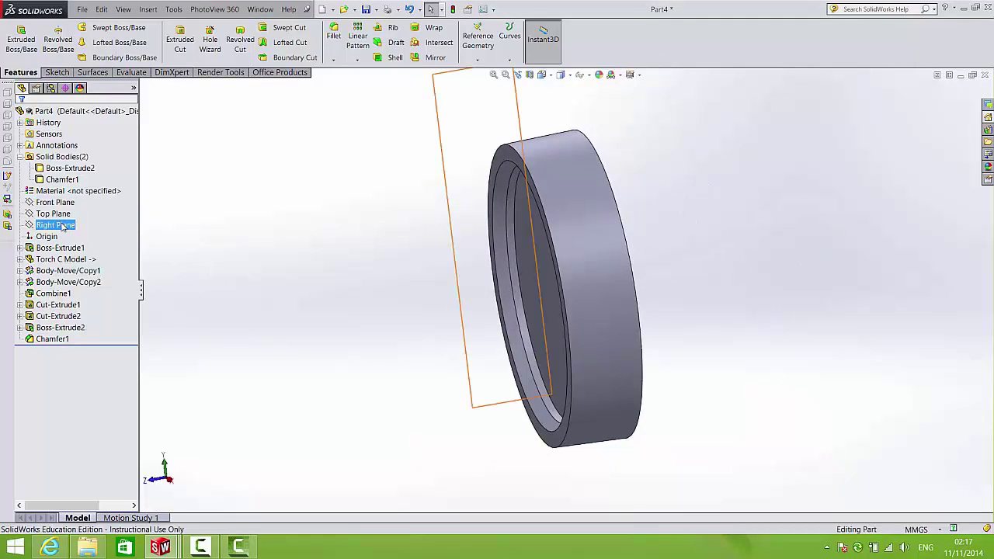
{"action": "middle_click_drag", "start_coordinate": [317, 222], "coordinate": [359, 225]}
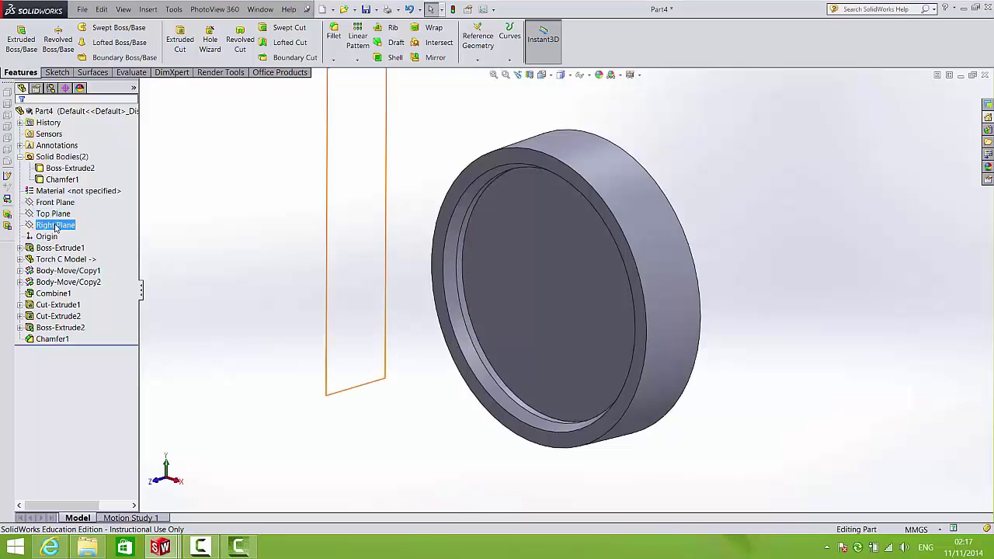
{"action": "left_click", "coordinate": [62, 229]}
{"action": "scroll", "coordinate": [544, 349], "scroll_direction": "up", "scroll_amount": 4}
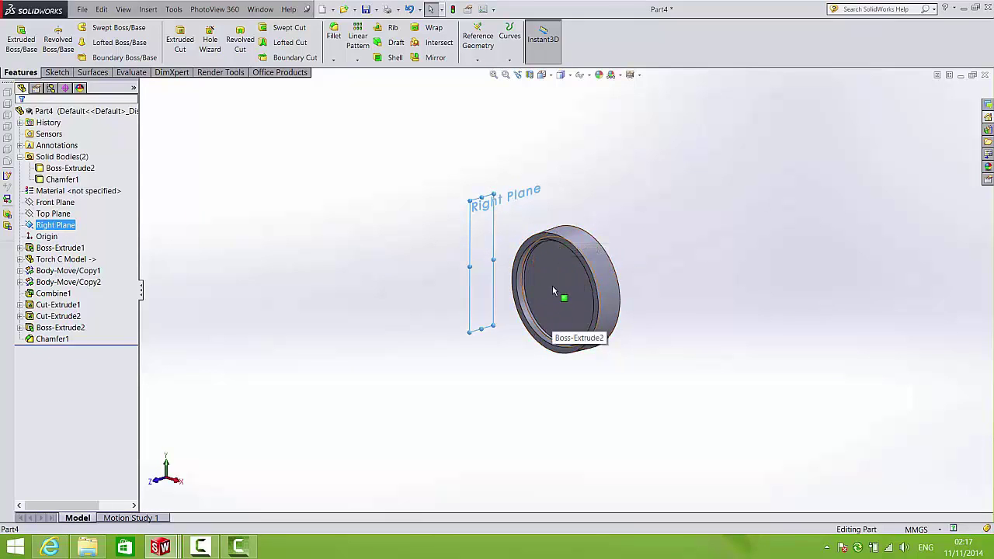
{"action": "scroll", "coordinate": [552, 271], "scroll_direction": "down", "scroll_amount": 2}
{"action": "key", "text": "Escape"}
Step: Create a reference axis through the lid's outer cylindrical face
{"action": "left_click", "coordinate": [477, 40]}
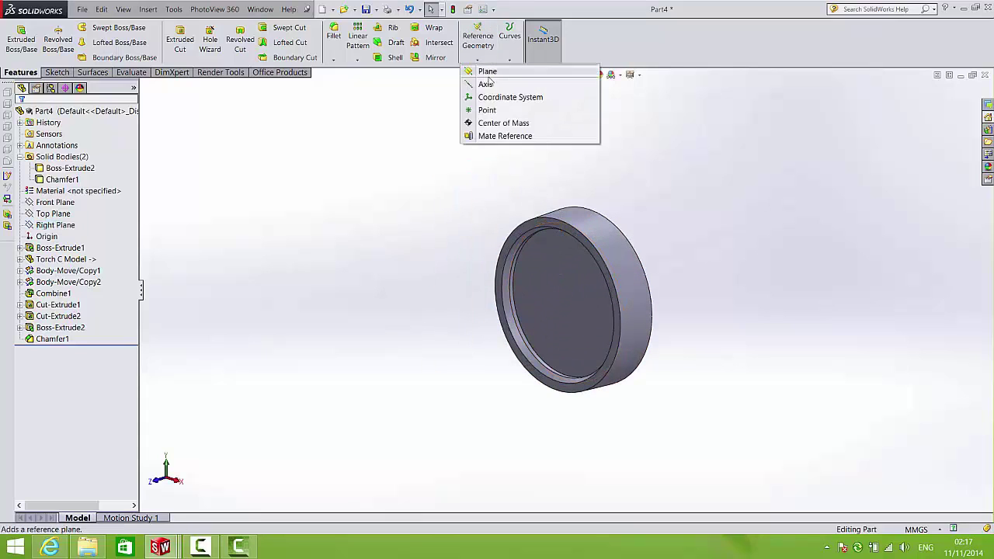
{"action": "left_click", "coordinate": [485, 85]}
{"action": "left_click", "coordinate": [614, 239]}
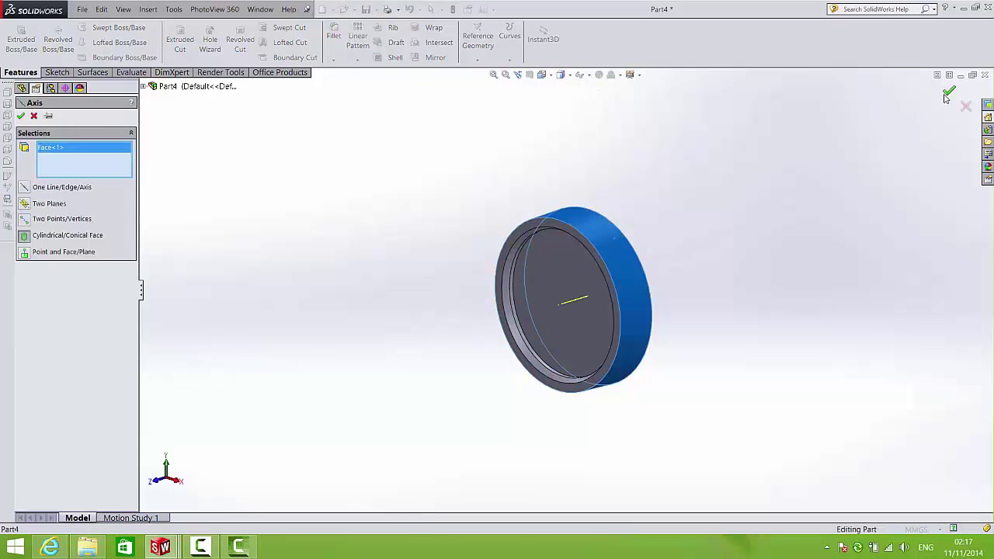
{"action": "left_click", "coordinate": [948, 93]}
Step: Create a reference plane through the lid's centre axis at 0° to the Right Plane, and stretch its outline beyond the lid's rim
{"action": "left_click", "coordinate": [478, 40]}
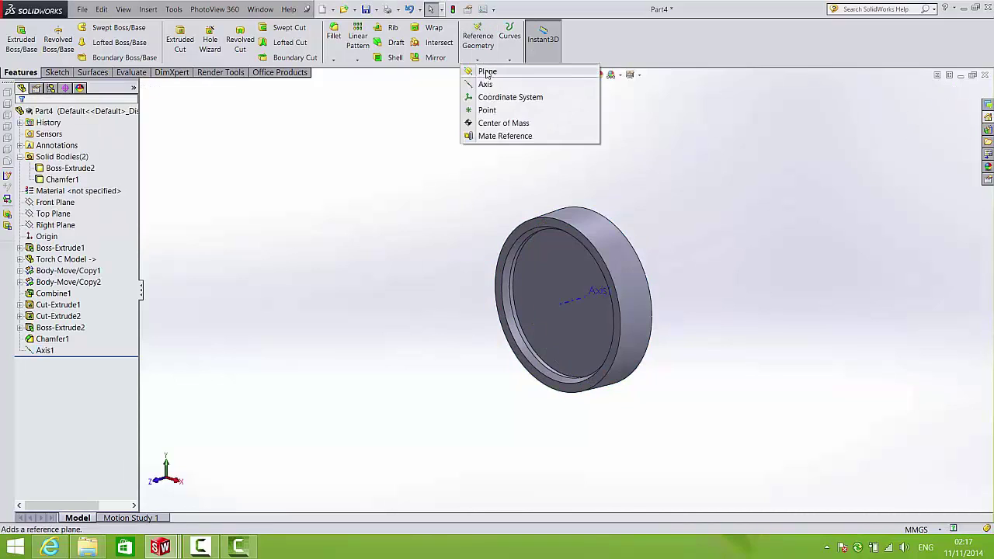
{"action": "left_click", "coordinate": [487, 73]}
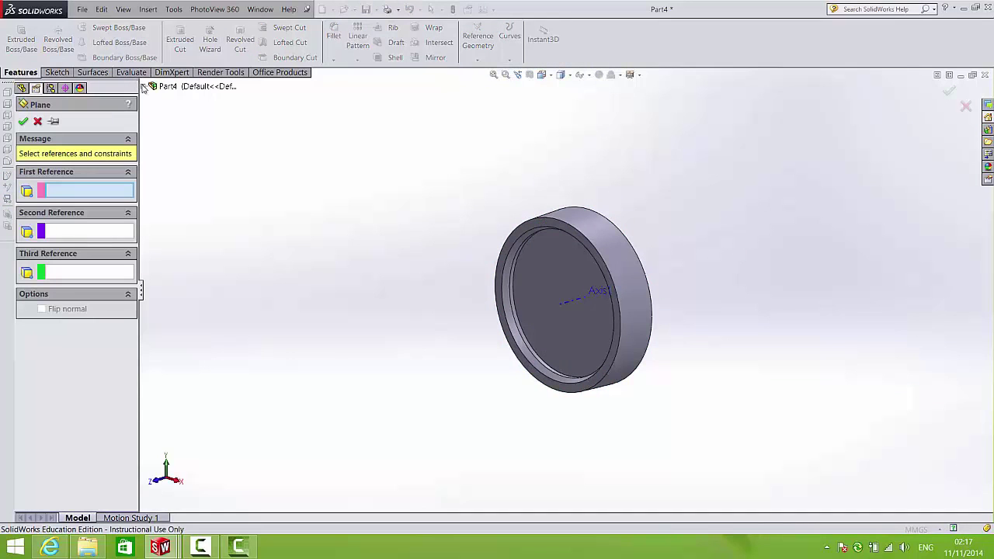
{"action": "left_click", "coordinate": [145, 86]}
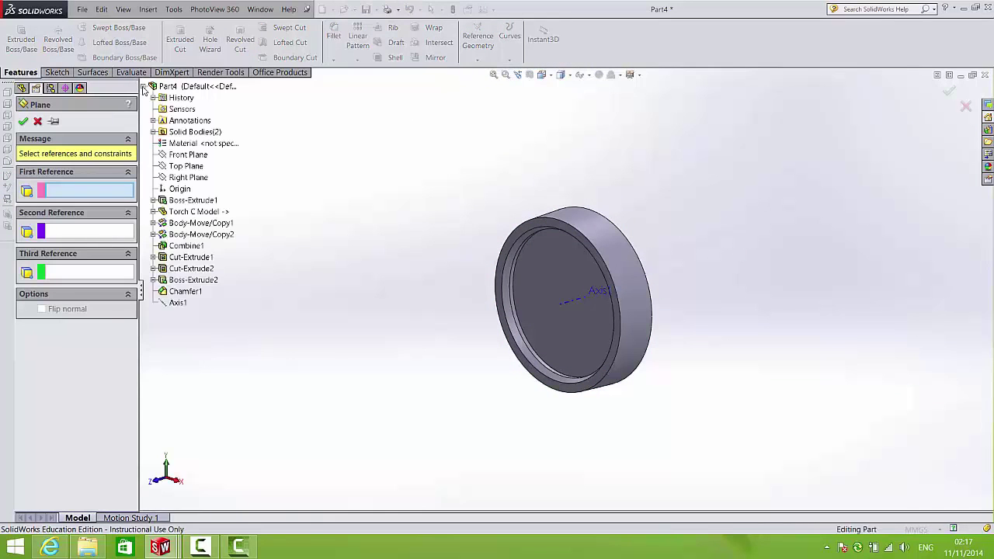
{"action": "left_click", "coordinate": [189, 178]}
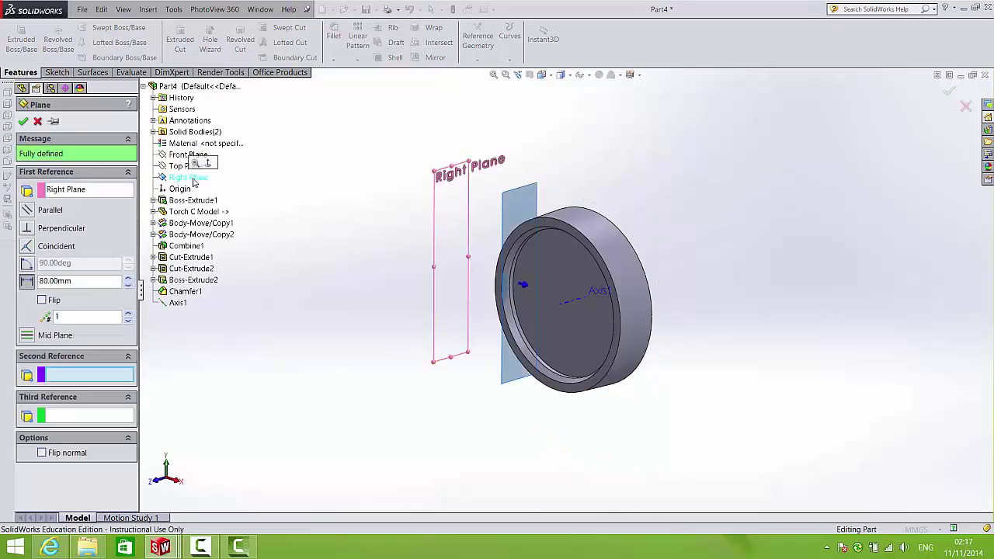
{"action": "left_click", "coordinate": [565, 308]}
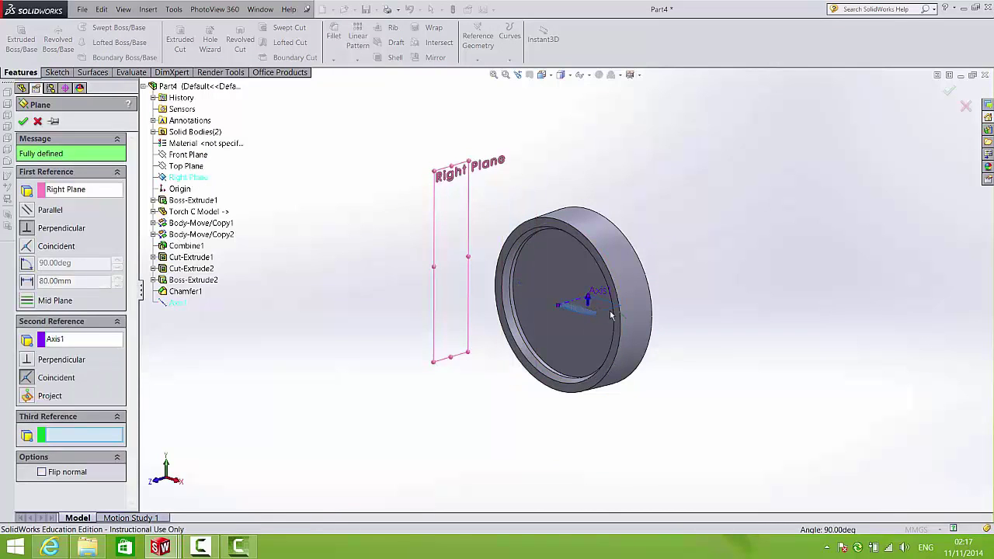
{"action": "left_click", "coordinate": [26, 265]}
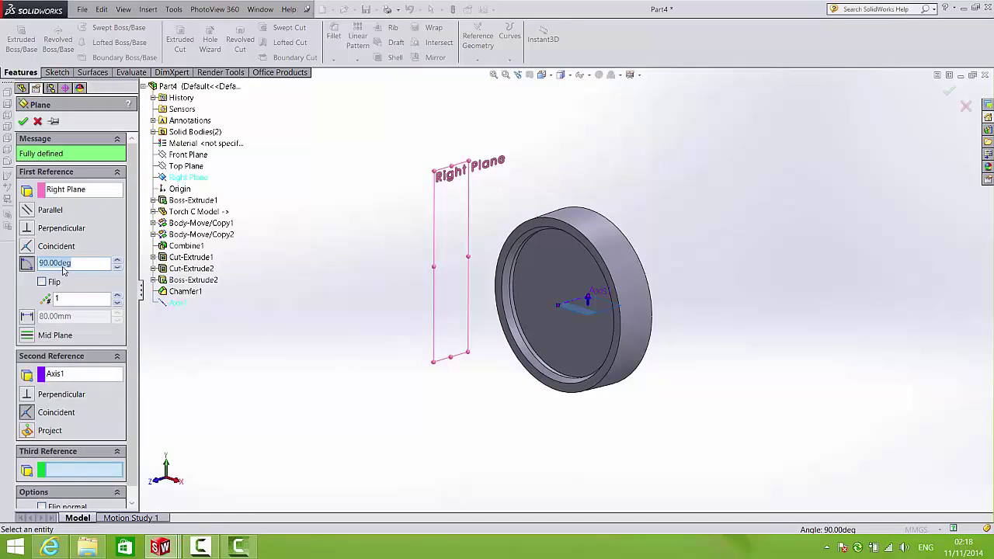
{"action": "type", "text": "0"}
{"action": "key", "text": "Return"}
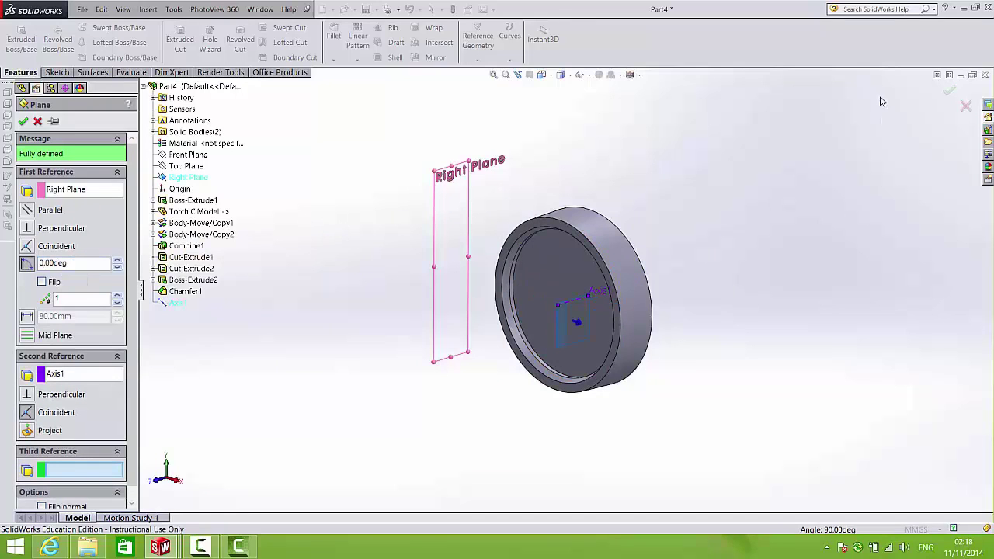
{"action": "left_click", "coordinate": [948, 94]}
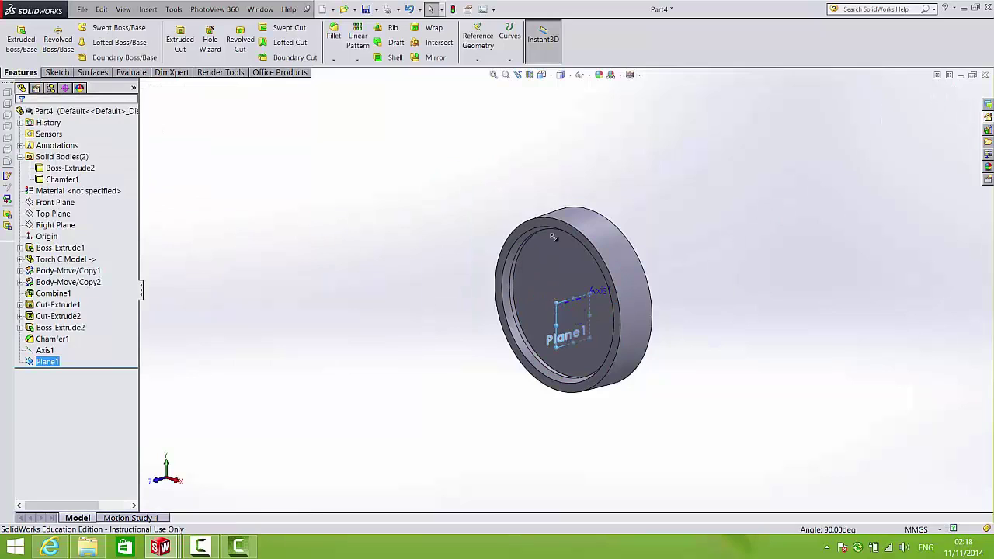
{"action": "left_click_drag", "start_coordinate": [554, 238], "coordinate": [553, 174]}
{"action": "left_click_drag", "start_coordinate": [548, 353], "coordinate": [532, 420]}
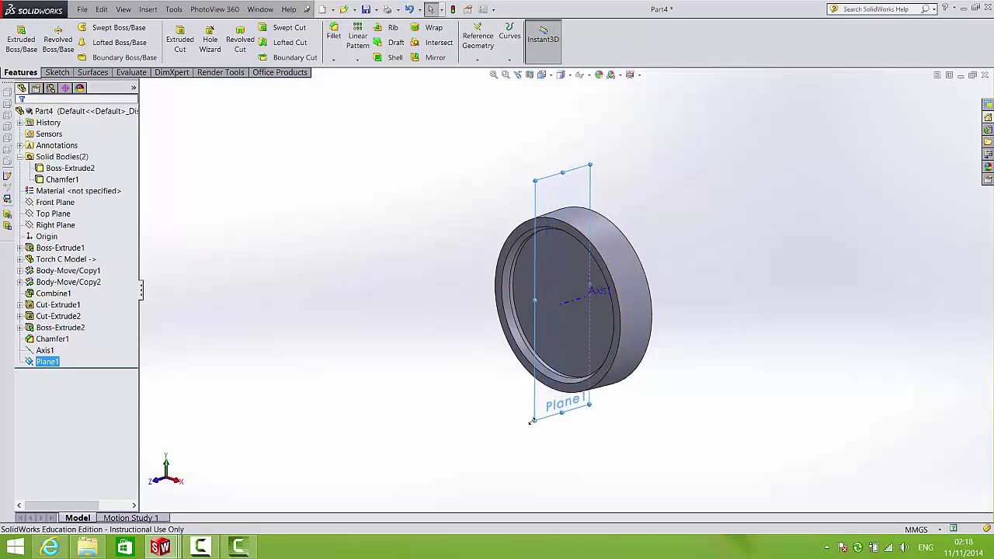
Step: Sketch a closed trapezoid on the new plane, sitting on the lid's outer edge, with a base about 26 mm and top about 20 mm long
{"action": "left_click", "coordinate": [62, 72]}
{"action": "left_click", "coordinate": [76, 27]}
{"action": "key", "text": "space"}
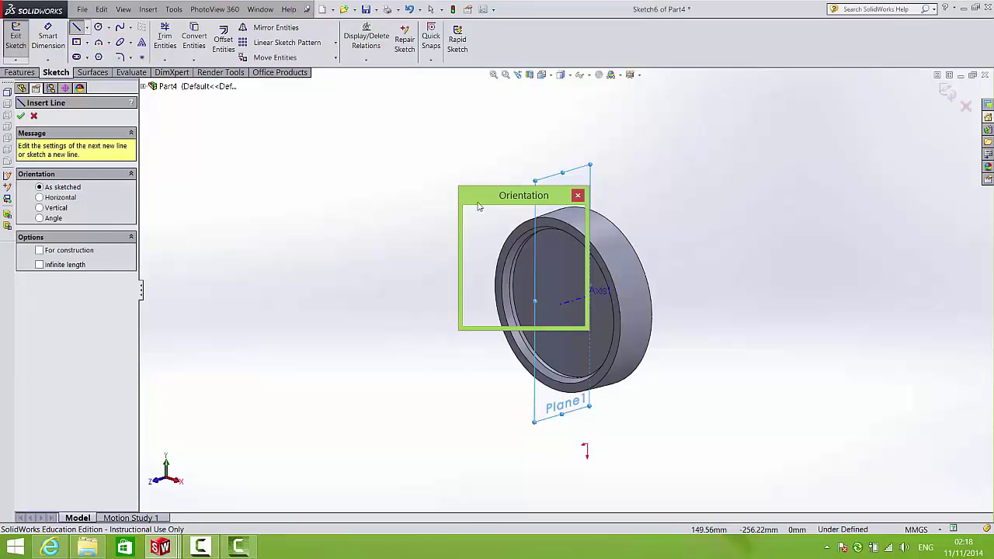
{"action": "left_click", "coordinate": [579, 253]}
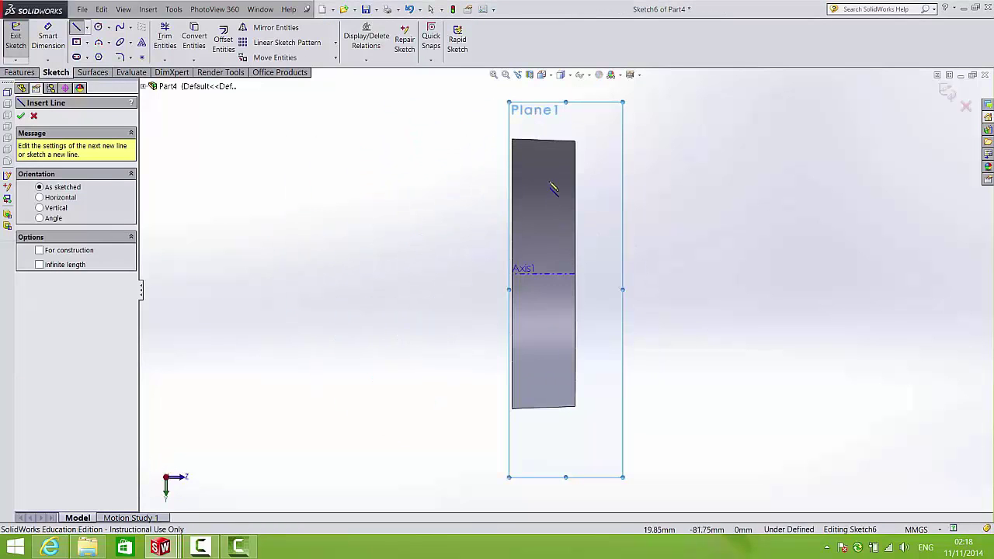
{"action": "scroll", "coordinate": [536, 153], "scroll_direction": "down", "scroll_amount": 6}
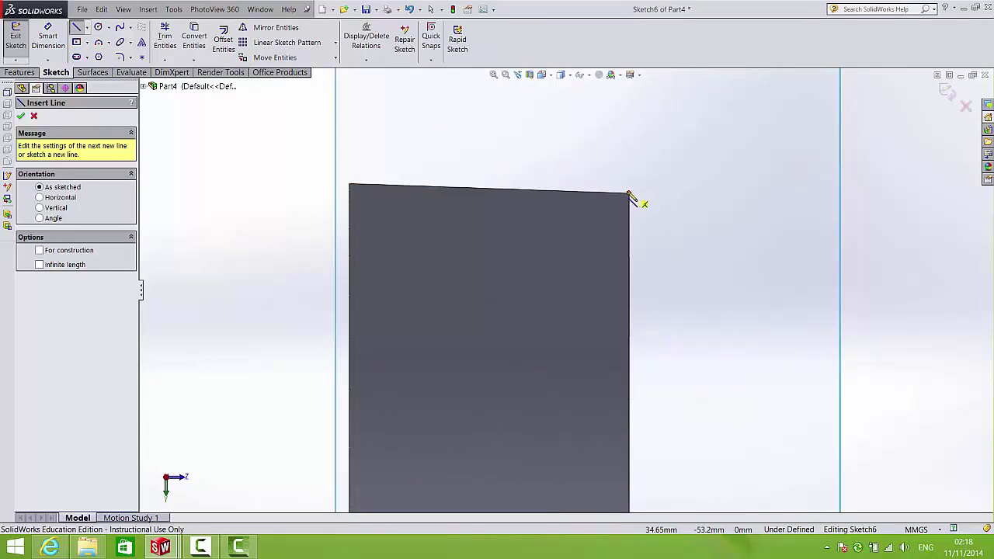
{"action": "left_click", "coordinate": [599, 193]}
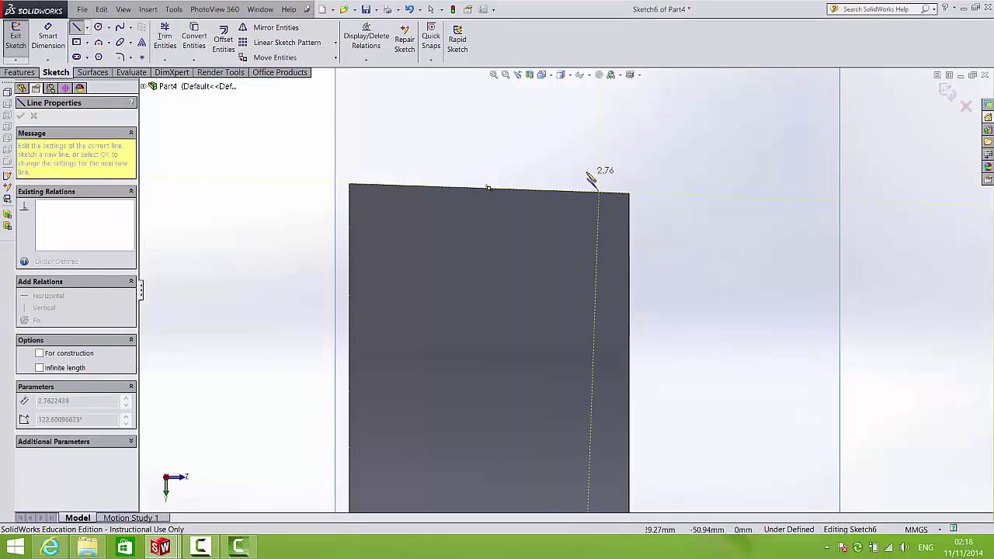
{"action": "left_click", "coordinate": [576, 164]}
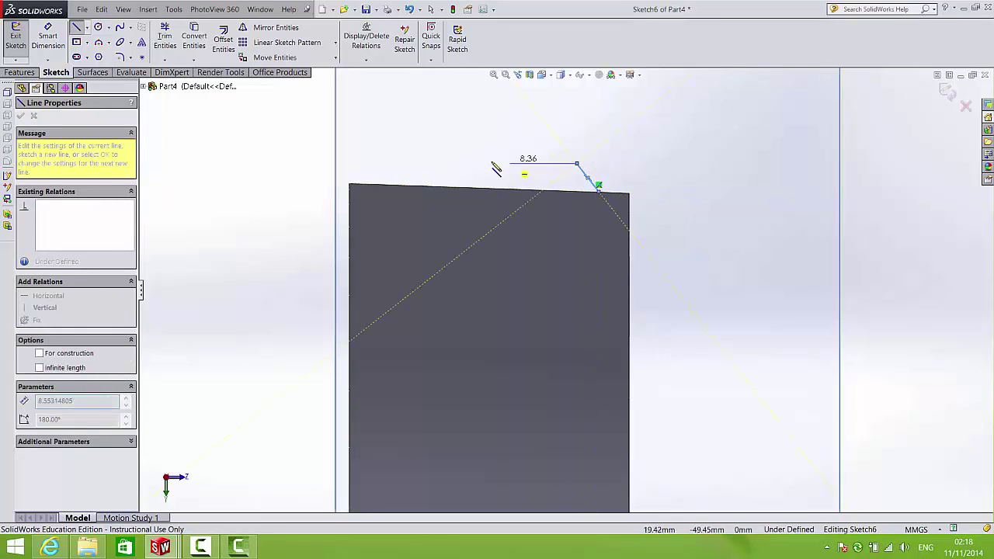
{"action": "left_click", "coordinate": [416, 158]}
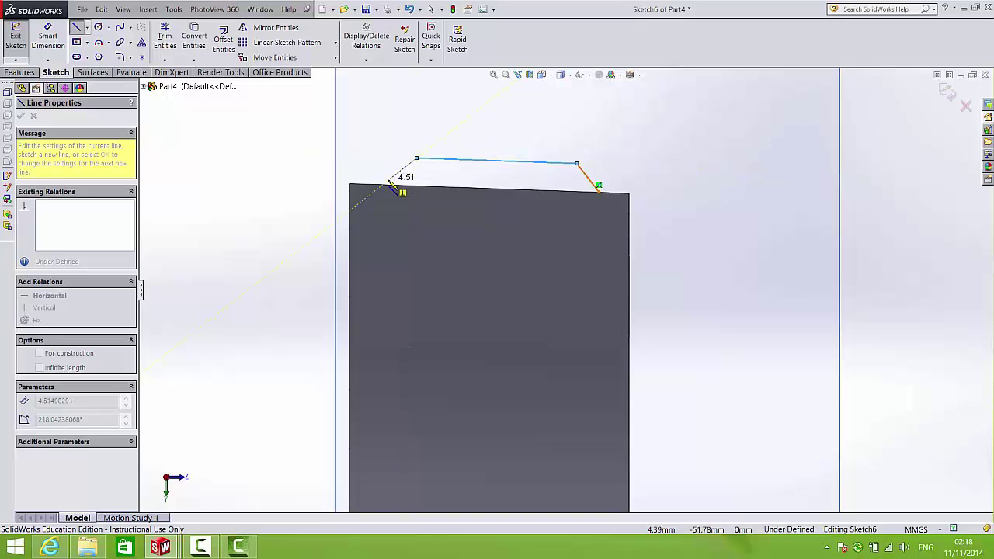
{"action": "left_click", "coordinate": [393, 180]}
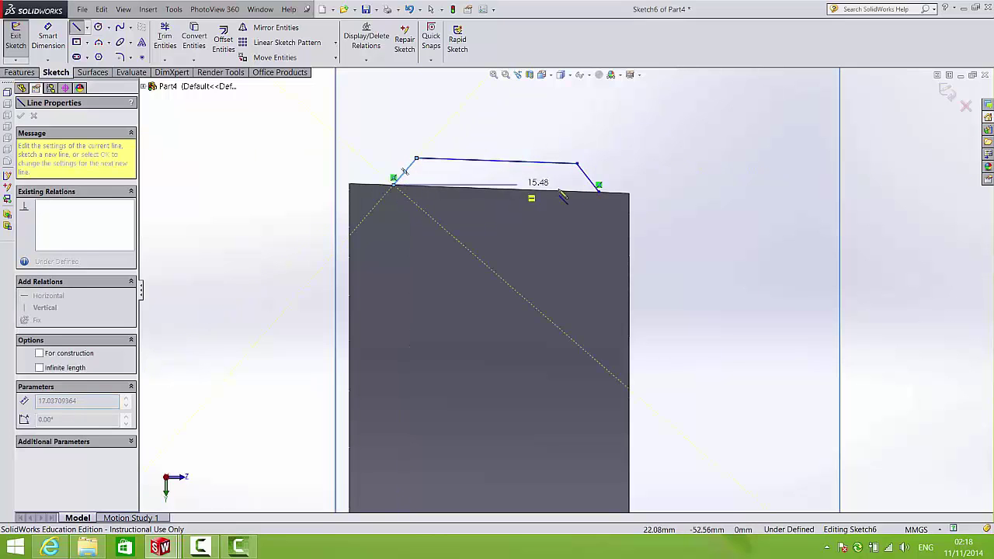
{"action": "left_click", "coordinate": [598, 188]}
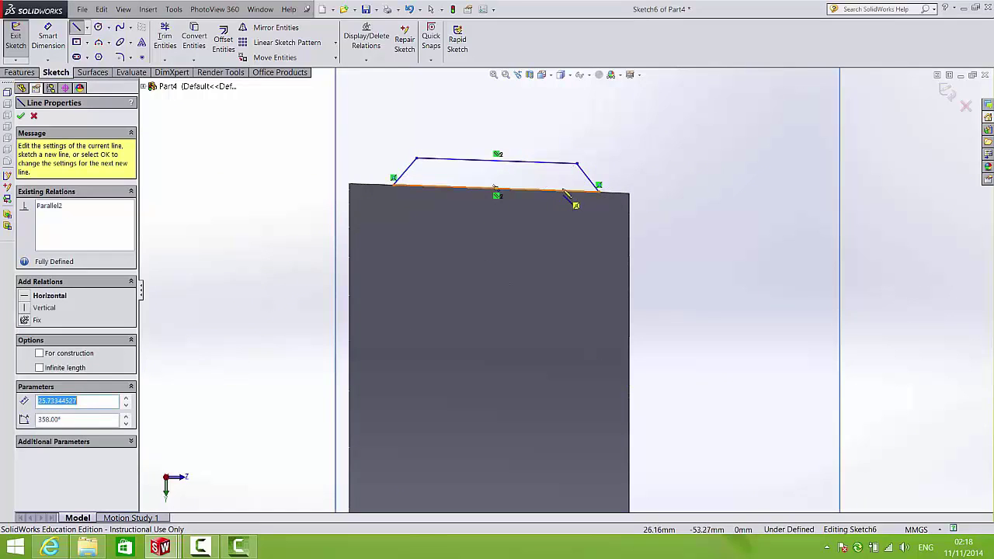
{"action": "key", "text": "Escape"}
Step: Try to add a Horizontal relation to the trapezoid's top line
{"action": "left_click", "coordinate": [525, 168]}
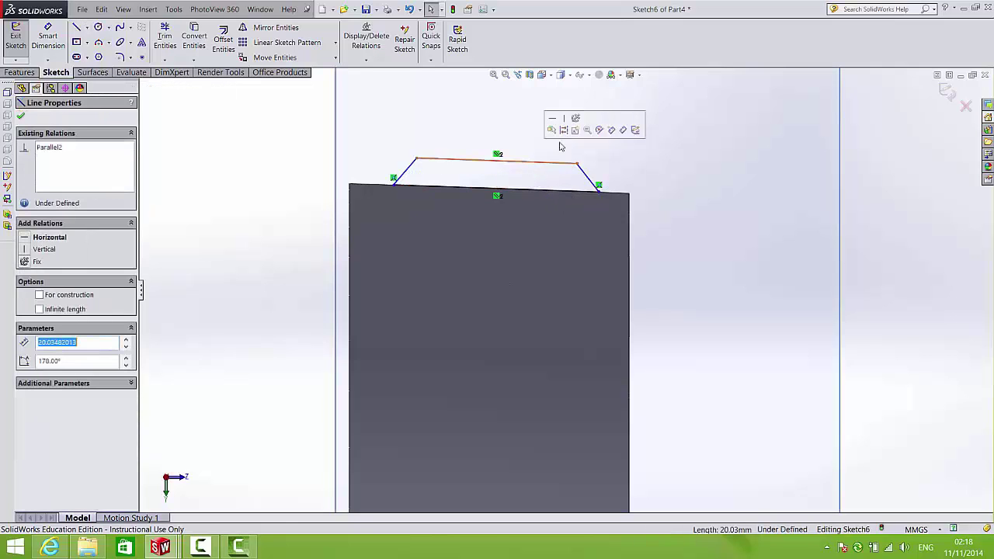
{"action": "left_click", "coordinate": [550, 115]}
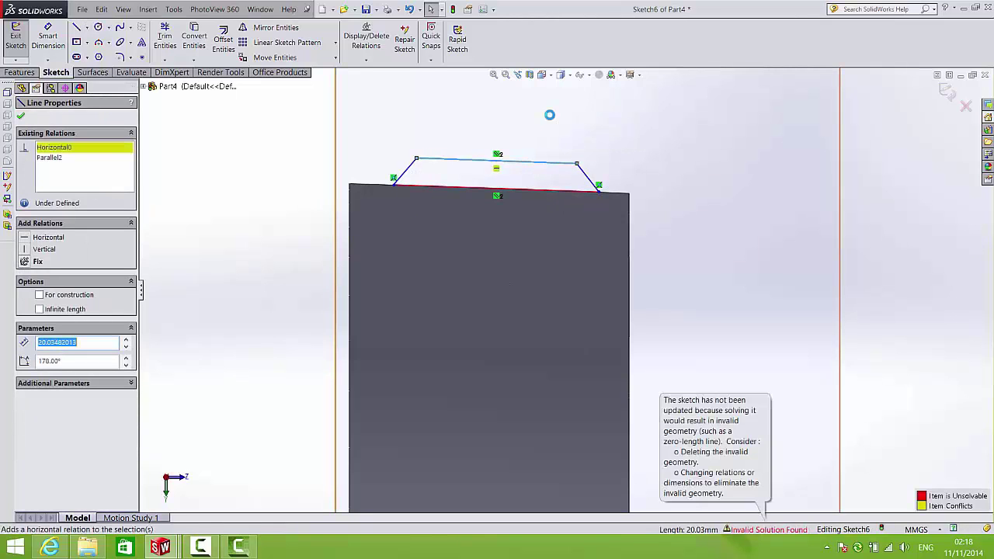
{"action": "key", "text": "ctrl+z"}
Step: Raise the trapezoid's top line, replace its Parallel relation with Horizontal, and exit the sketch
{"action": "left_click_drag", "start_coordinate": [577, 163], "coordinate": [579, 154]}
{"action": "left_click", "coordinate": [547, 165]}
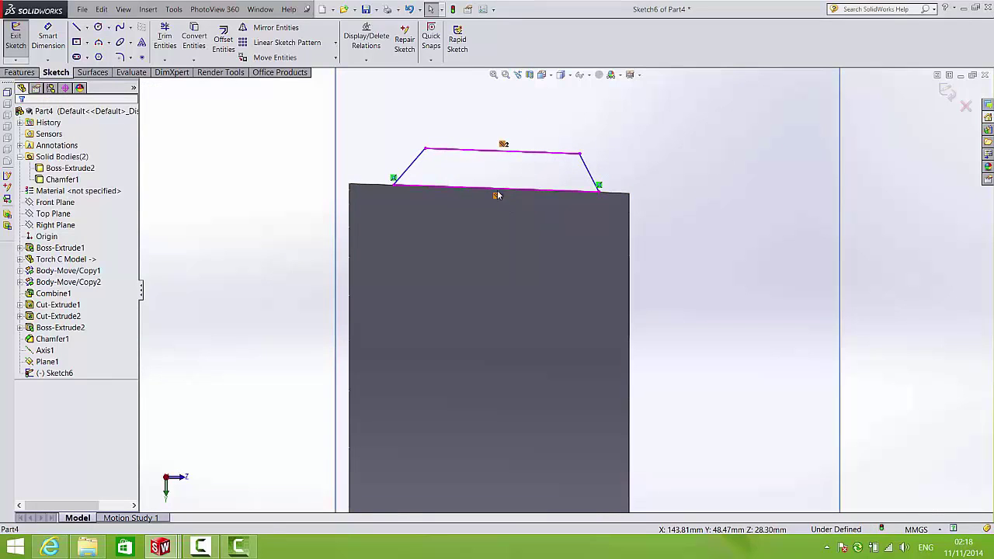
{"action": "left_click", "coordinate": [503, 147]}
{"action": "key", "text": "Delete"}
{"action": "left_click", "coordinate": [504, 152]}
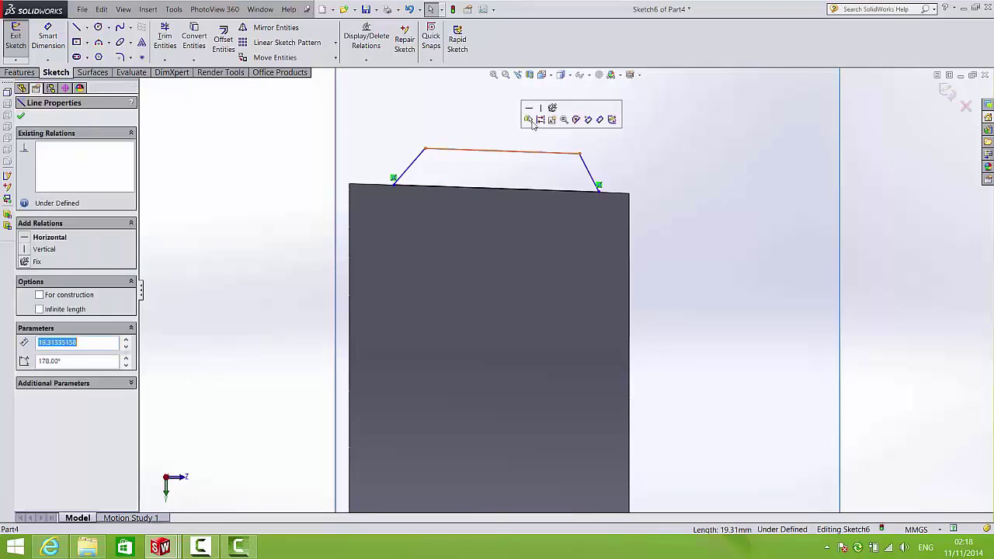
{"action": "left_click", "coordinate": [528, 109]}
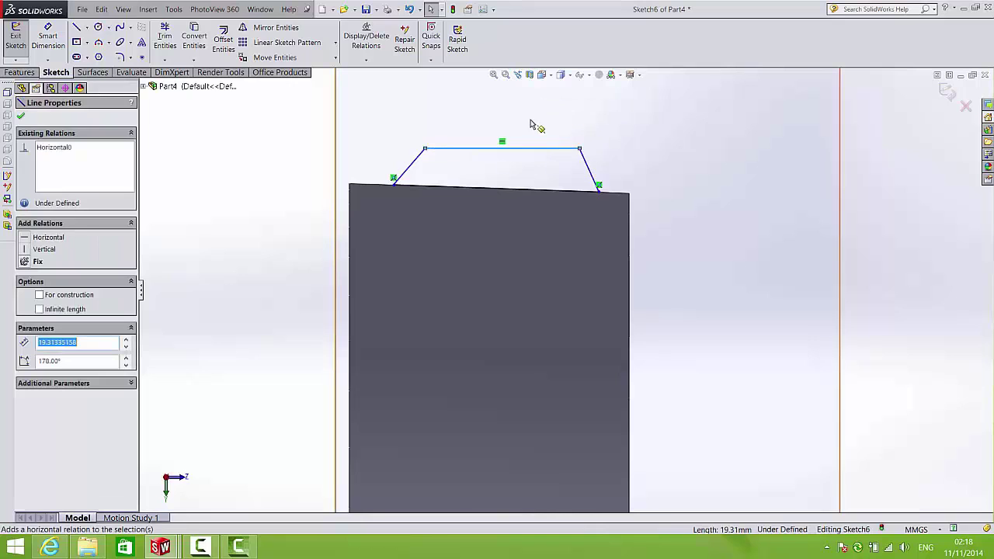
{"action": "left_click", "coordinate": [947, 91]}
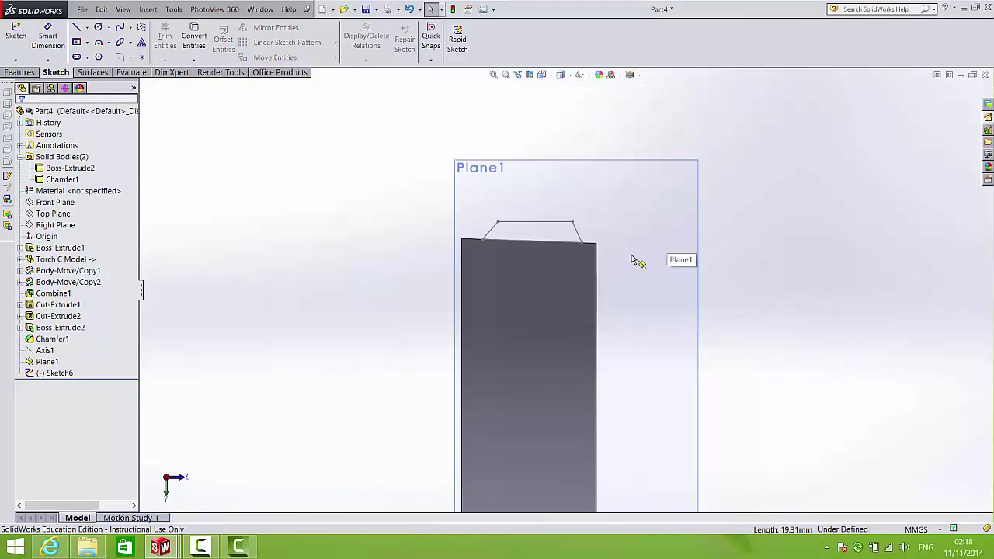
Step: Hide the reference plane that carries the trapezoid sketch
{"action": "scroll", "coordinate": [605, 269], "scroll_direction": "up", "scroll_amount": 3}
{"action": "middle_click_drag", "start_coordinate": [594, 274], "coordinate": [535, 293]}
{"action": "scroll", "coordinate": [595, 247], "scroll_direction": "down", "scroll_amount": 4}
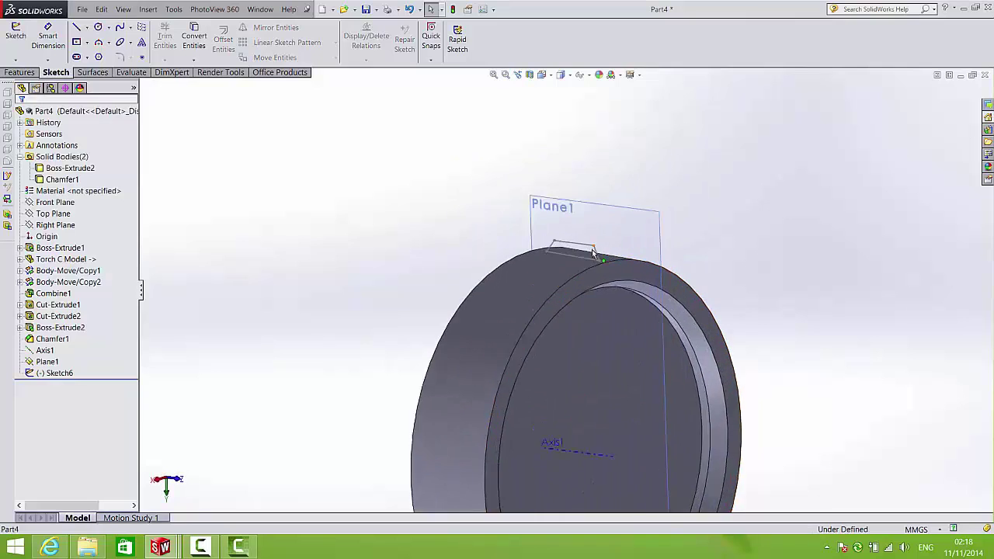
{"action": "left_click", "coordinate": [610, 185]}
{"action": "left_click", "coordinate": [659, 153]}
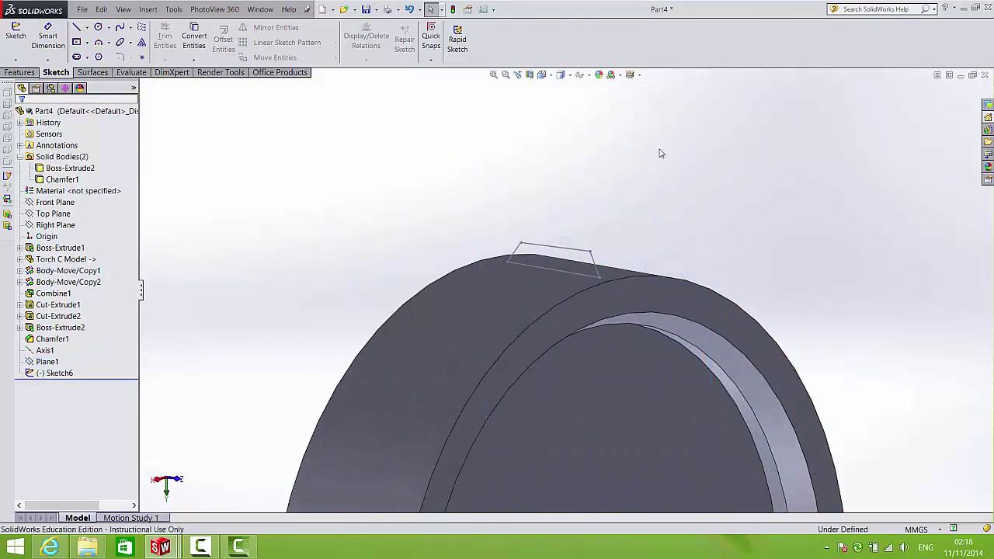
{"action": "left_click", "coordinate": [20, 72]}
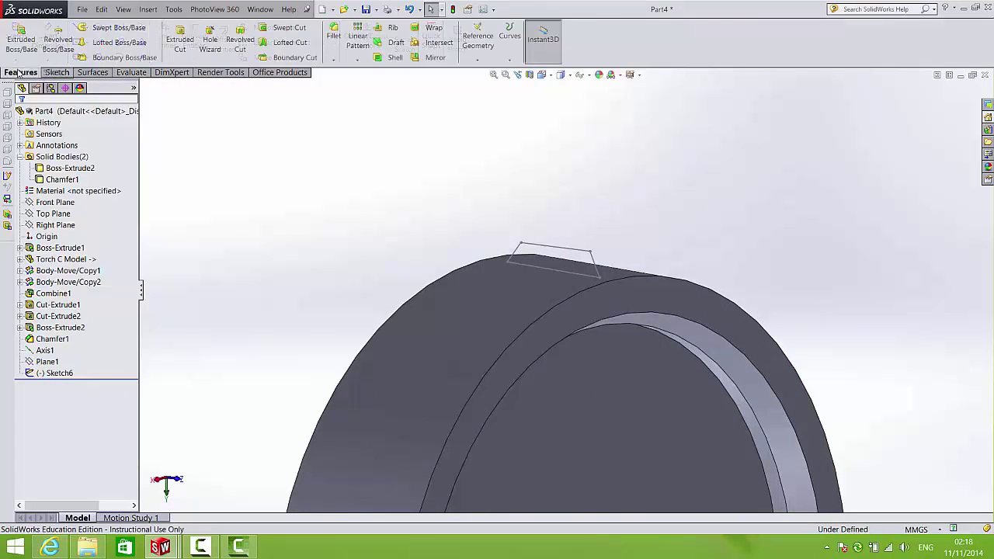
{"action": "left_click", "coordinate": [21, 39]}
{"action": "left_click", "coordinate": [575, 252]}
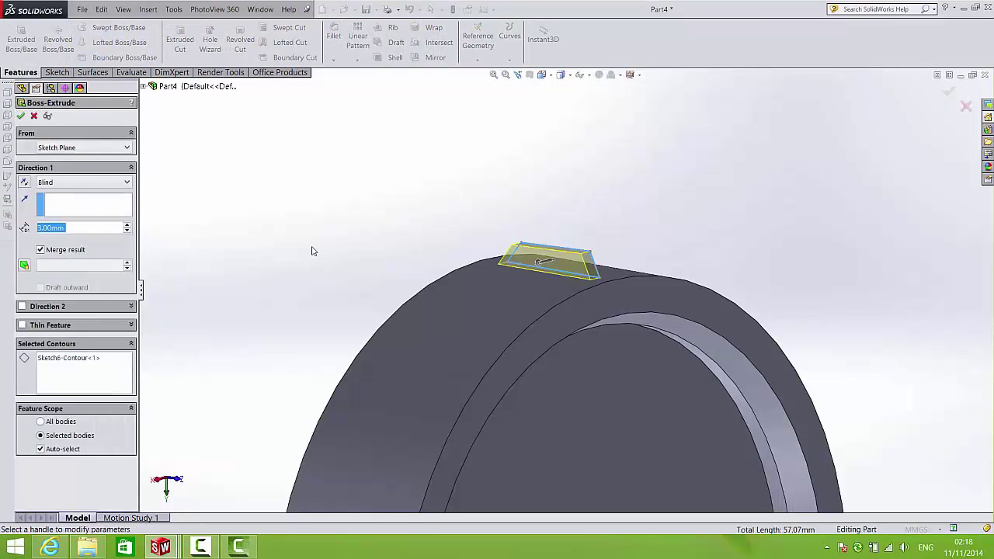
{"action": "left_click", "coordinate": [107, 181]}
{"action": "left_click", "coordinate": [69, 248]}
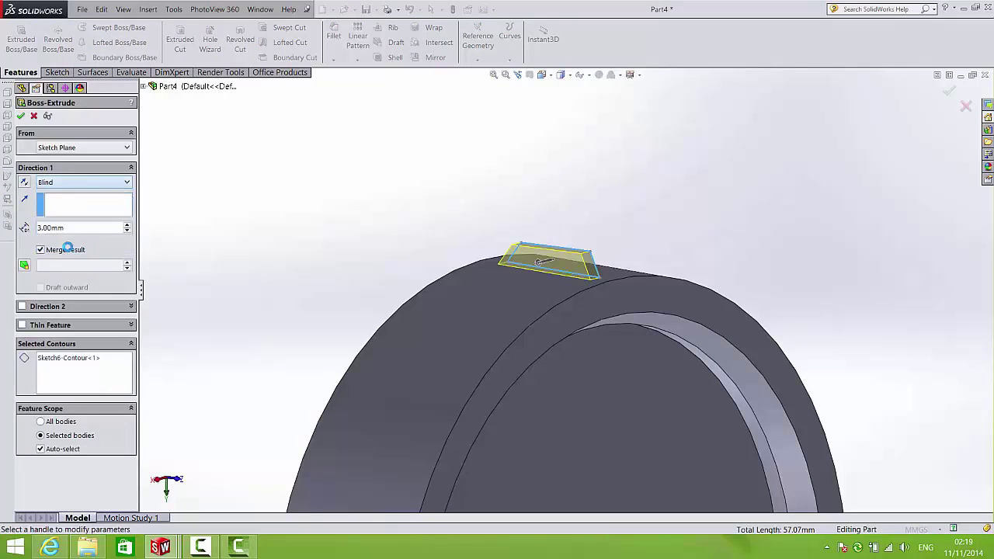
{"action": "left_click_drag", "start_coordinate": [537, 264], "coordinate": [519, 270]}
{"action": "middle_click_drag", "start_coordinate": [536, 300], "coordinate": [571, 307]}
{"action": "scroll", "coordinate": [590, 295], "scroll_direction": "down", "scroll_amount": 5}
{"action": "scroll", "coordinate": [578, 290], "scroll_direction": "down", "scroll_amount": 2}
{"action": "left_click", "coordinate": [965, 105]}
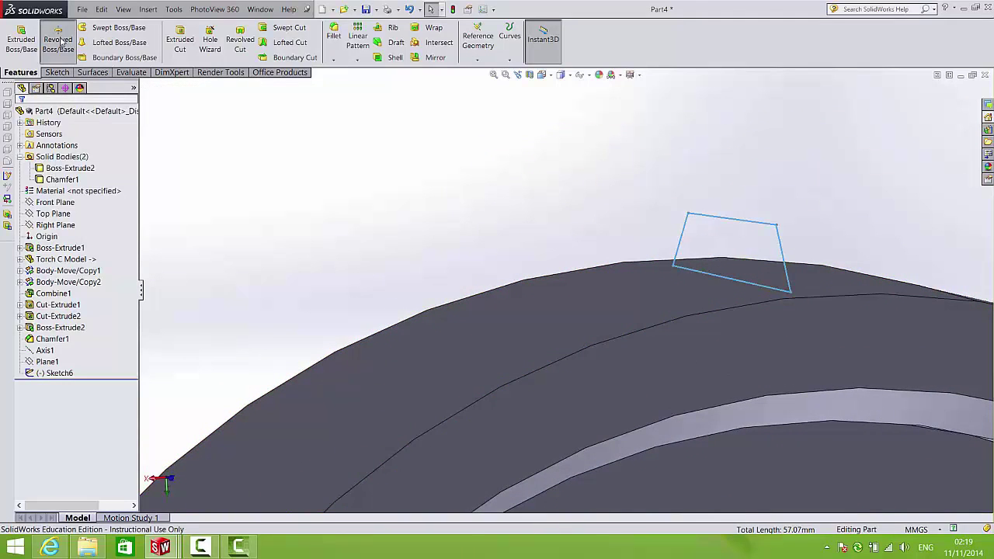
Step: Revolve the trapezoid 12° about the lid's centre axis using Mid Plane, merged with the lid, to form a grip rib
{"action": "left_click", "coordinate": [59, 38]}
{"action": "left_click", "coordinate": [730, 279]}
{"action": "scroll", "coordinate": [719, 281], "scroll_direction": "up", "scroll_amount": 2}
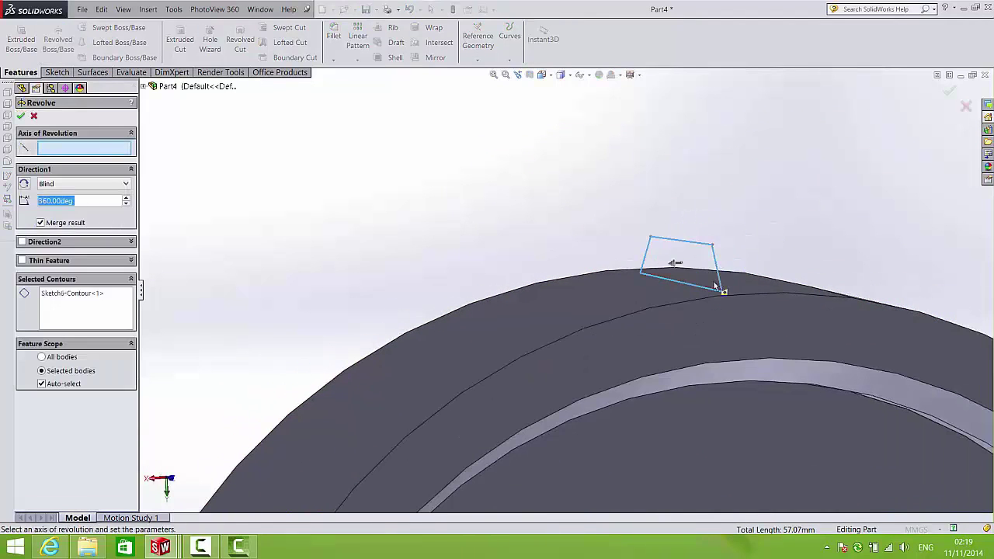
{"action": "scroll", "coordinate": [677, 292], "scroll_direction": "up", "scroll_amount": 5}
{"action": "scroll", "coordinate": [593, 403], "scroll_direction": "down", "scroll_amount": 3}
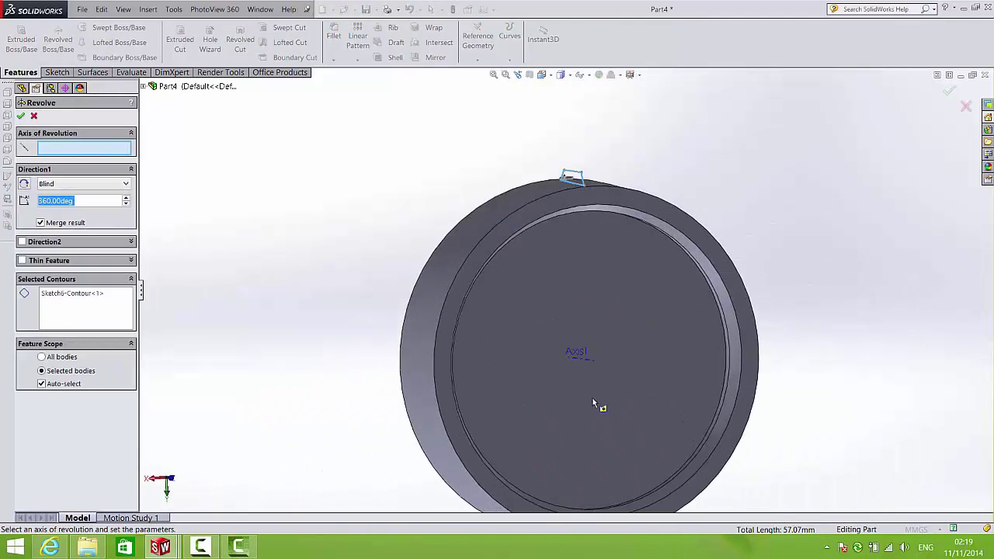
{"action": "left_click", "coordinate": [576, 178]}
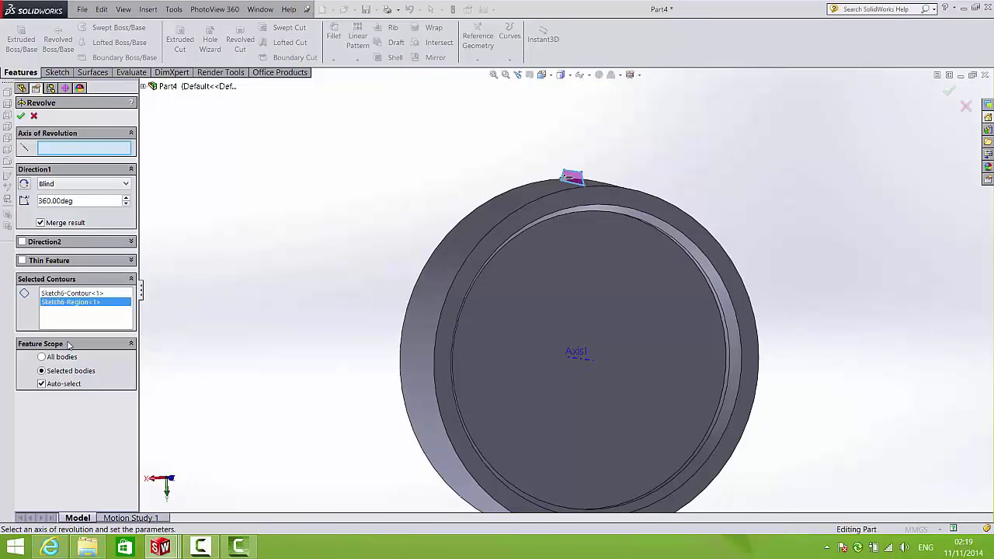
{"action": "left_click", "coordinate": [577, 357]}
{"action": "middle_click_drag", "start_coordinate": [564, 250], "coordinate": [361, 248]}
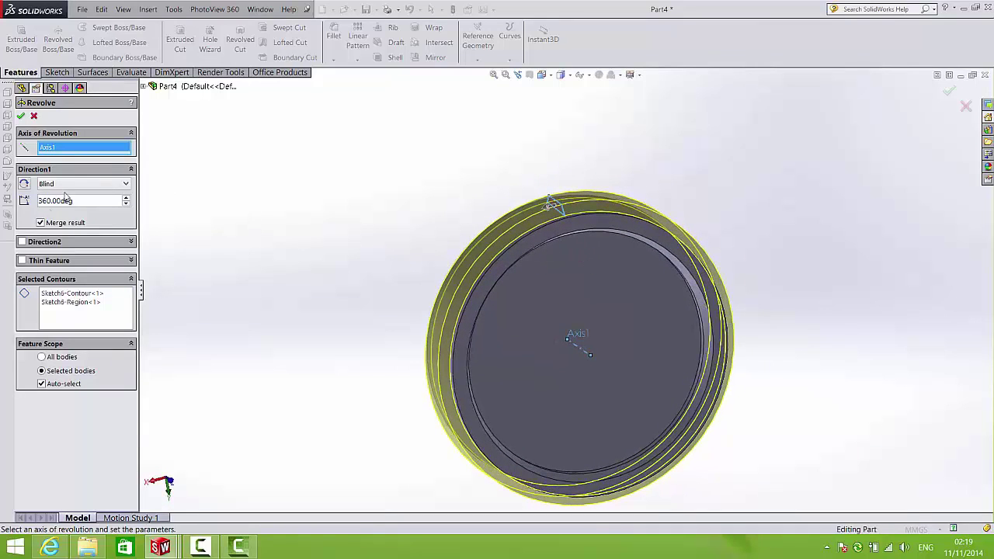
{"action": "left_click", "coordinate": [65, 222]}
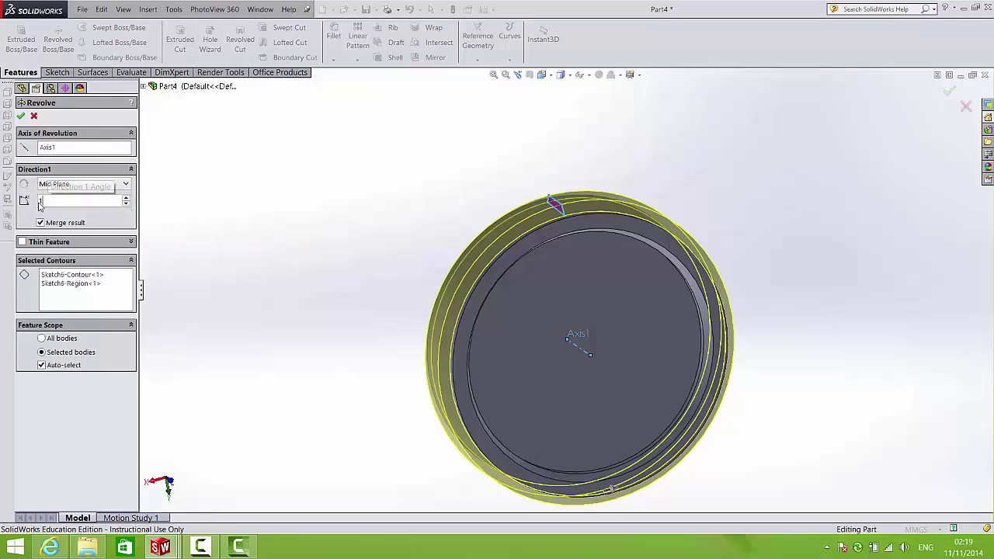
{"action": "type", "text": "12"}
{"action": "key", "text": "Return"}
{"action": "middle_click_drag", "start_coordinate": [493, 294], "coordinate": [477, 242]}
{"action": "left_click", "coordinate": [948, 91]}
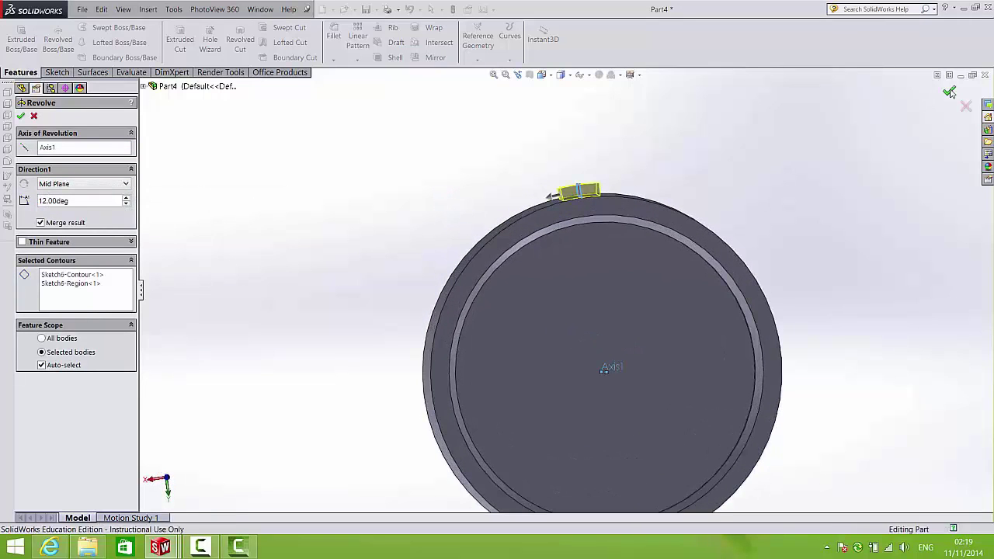
Step: Start a circular pattern of the grip rib around the lid's centre axis
{"action": "middle_click_drag", "start_coordinate": [785, 226], "coordinate": [829, 151]}
{"action": "left_click", "coordinate": [829, 151]}
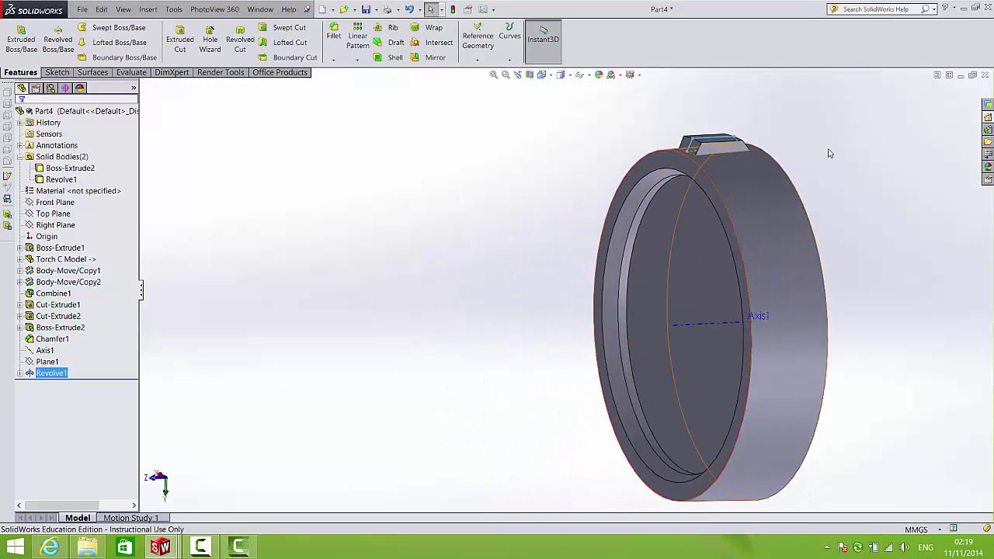
{"action": "scroll", "coordinate": [686, 262], "scroll_direction": "up", "scroll_amount": 2}
{"action": "scroll", "coordinate": [641, 241], "scroll_direction": "down", "scroll_amount": 4}
{"action": "scroll", "coordinate": [652, 242], "scroll_direction": "down", "scroll_amount": 2}
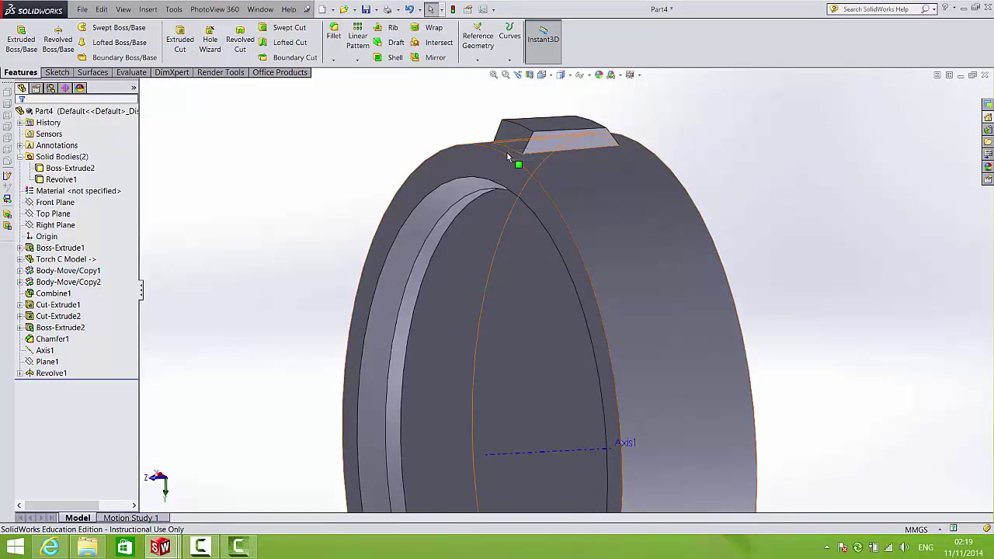
{"action": "scroll", "coordinate": [509, 157], "scroll_direction": "up", "scroll_amount": 3}
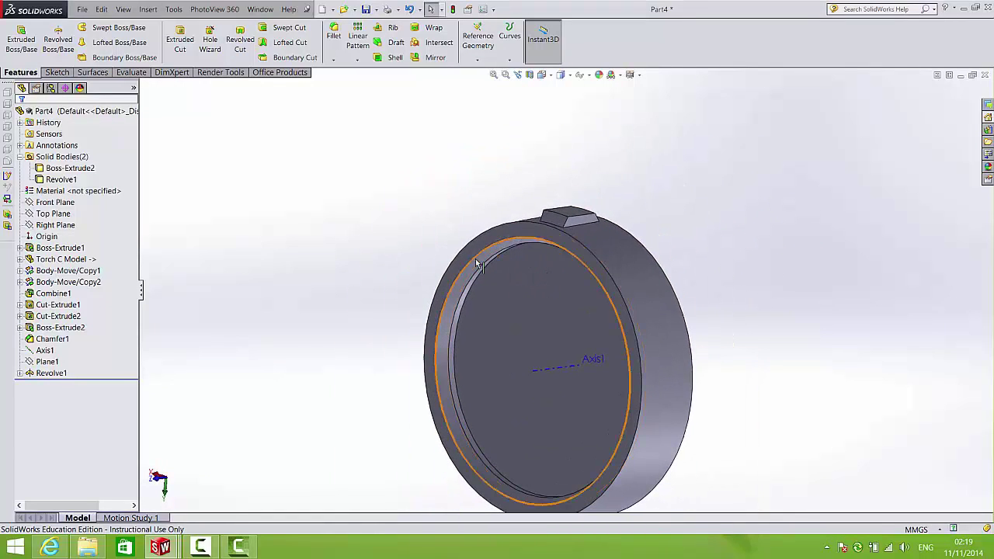
{"action": "left_click", "coordinate": [358, 60]}
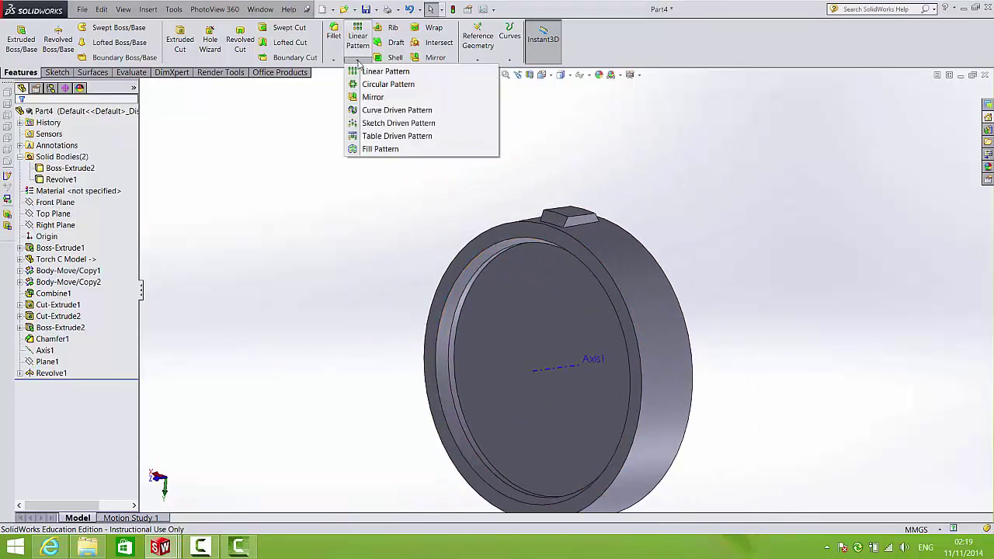
{"action": "left_click", "coordinate": [380, 82]}
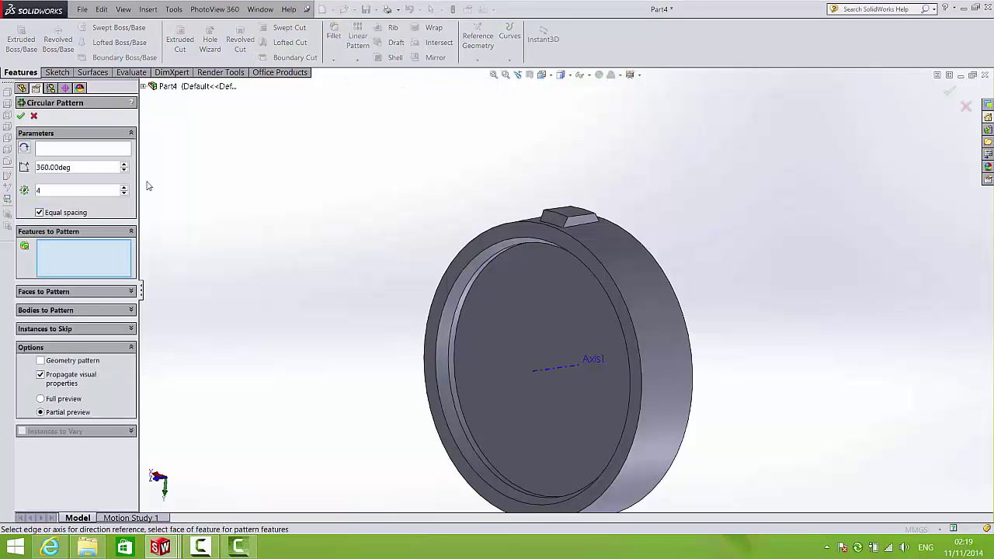
{"action": "left_click", "coordinate": [49, 152]}
{"action": "left_click", "coordinate": [537, 375]}
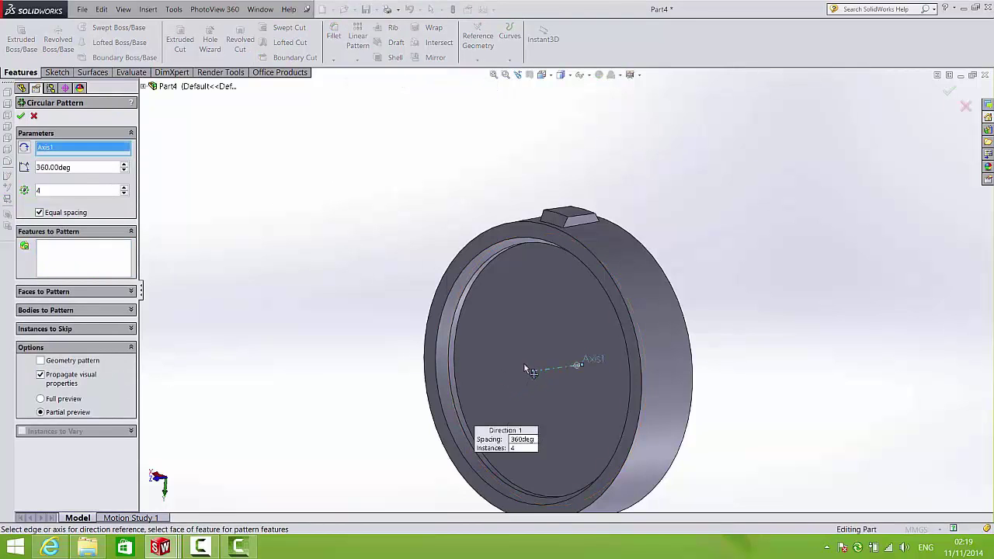
{"action": "left_click", "coordinate": [77, 261]}
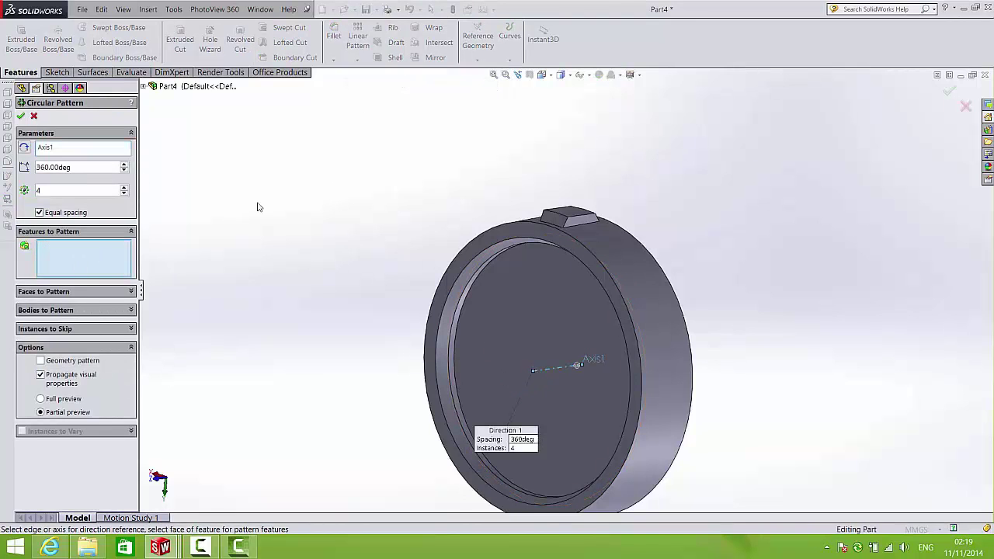
{"action": "left_click", "coordinate": [575, 220]}
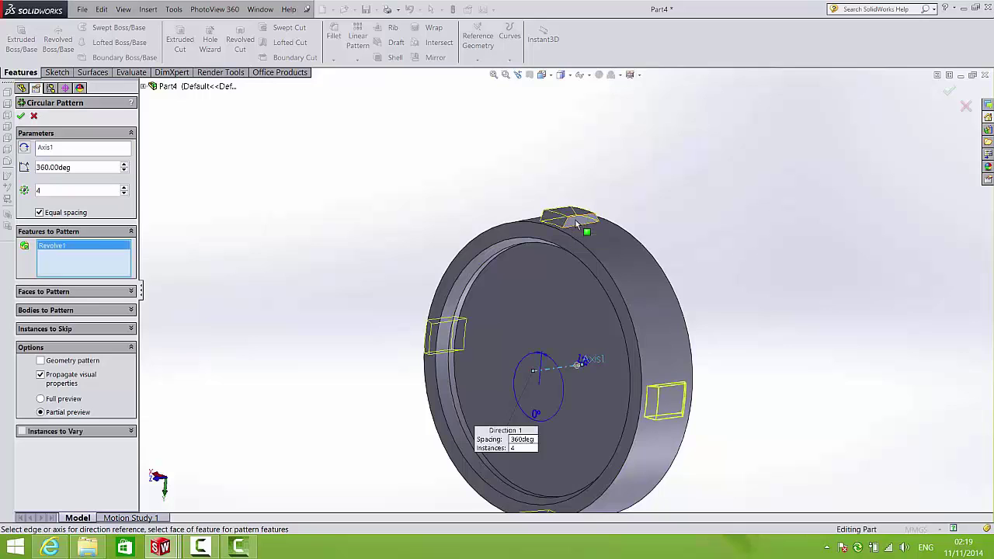
Step: Set the rib pattern to 12 equally spaced instances over 360° and create it
{"action": "left_click", "coordinate": [124, 188]}
{"action": "left_click", "coordinate": [125, 188]}
{"action": "left_click", "coordinate": [124, 188]}
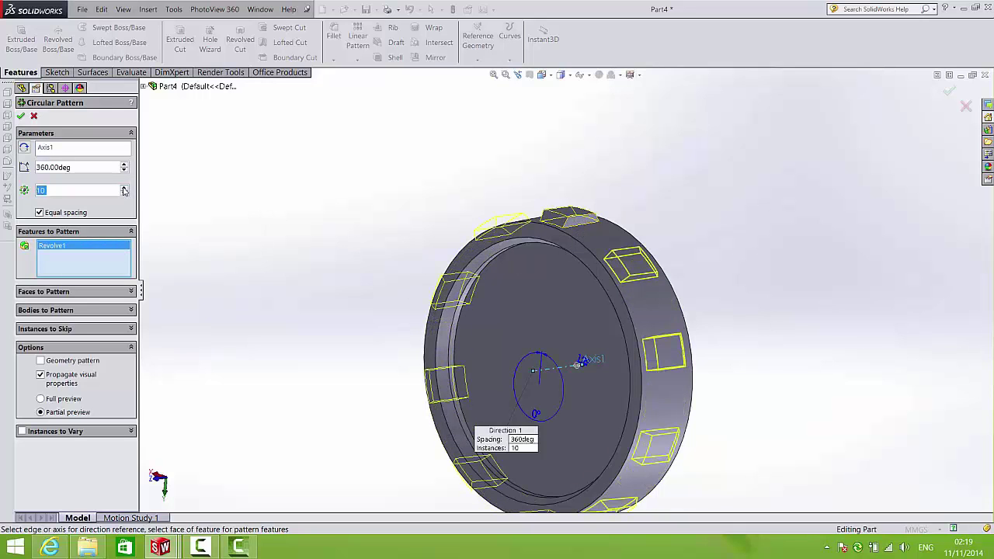
{"action": "left_click", "coordinate": [124, 188]}
{"action": "left_click", "coordinate": [124, 188]}
{"action": "middle_click_drag", "start_coordinate": [259, 248], "coordinate": [427, 266]}
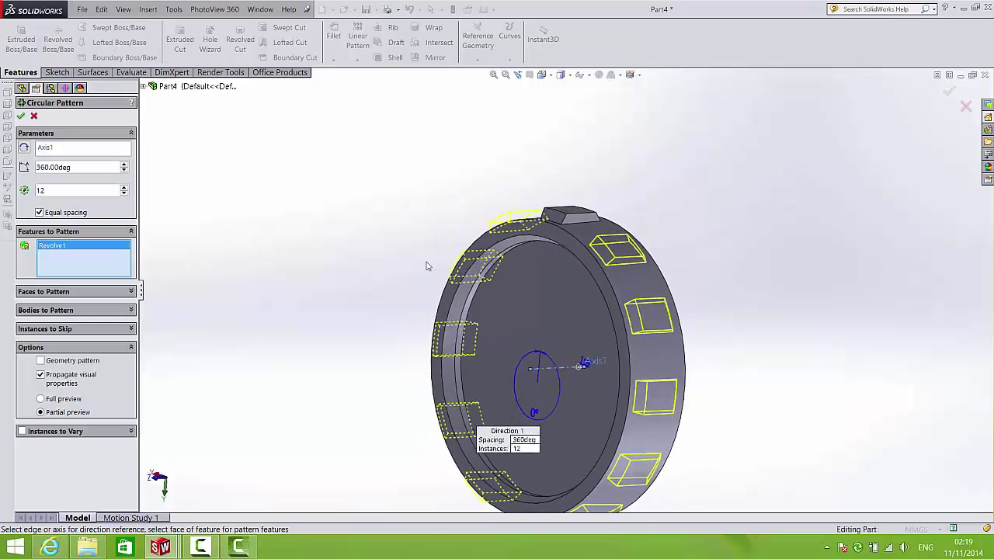
{"action": "left_click", "coordinate": [943, 93]}
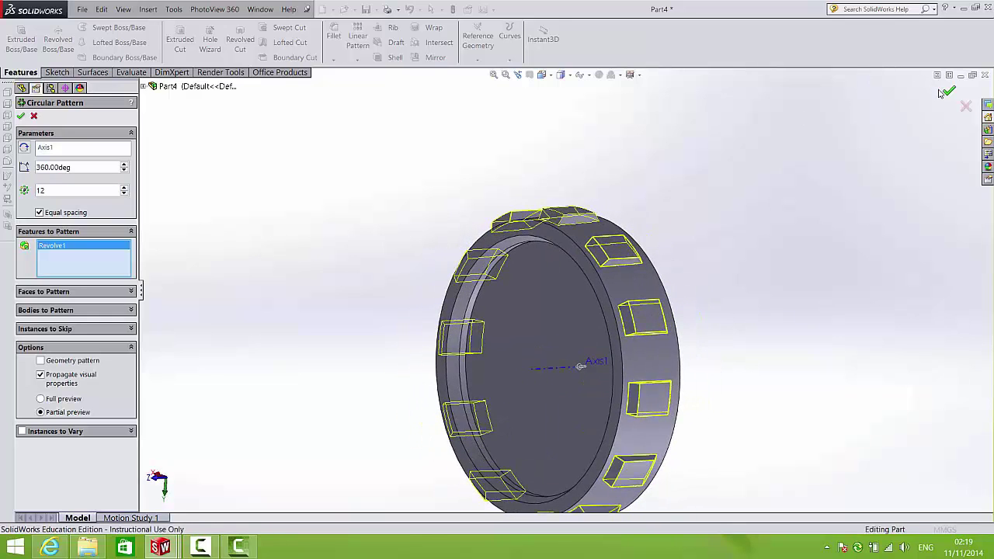
Step: Hide the lid's centre axis
{"action": "scroll", "coordinate": [571, 262], "scroll_direction": "up", "scroll_amount": 3}
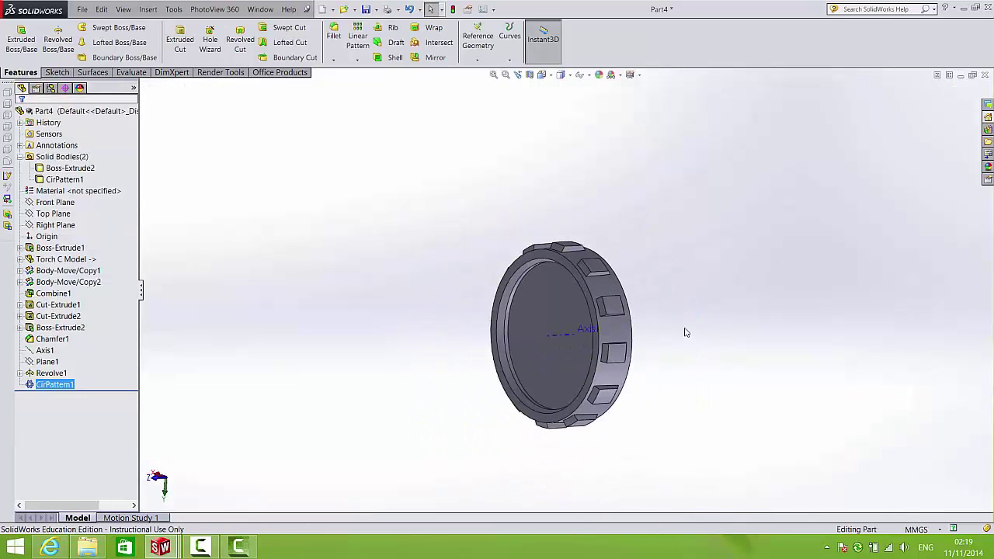
{"action": "left_click", "coordinate": [564, 339]}
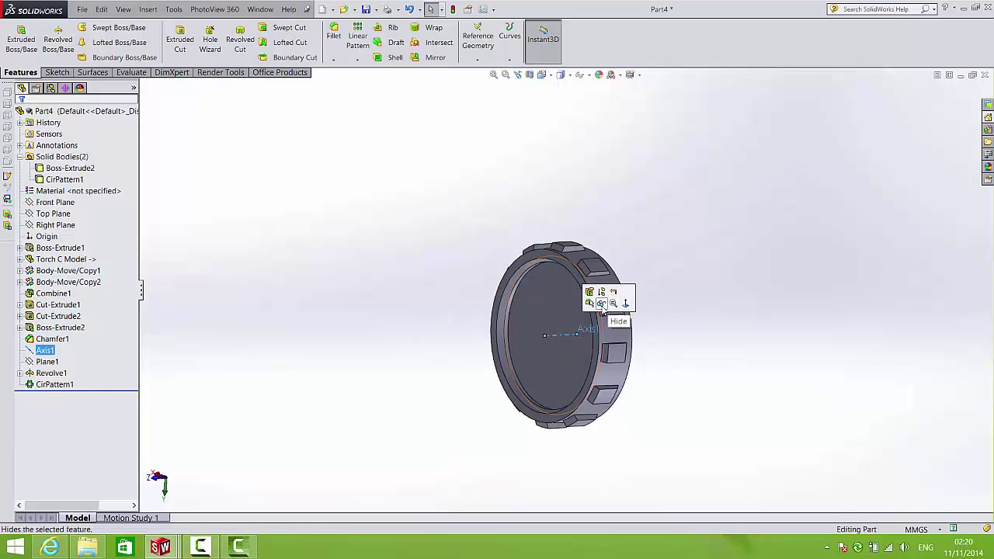
{"action": "left_click", "coordinate": [602, 305]}
Step: Apply the black high gloss plastic appearance to the ribbed lid body
{"action": "scroll", "coordinate": [579, 328], "scroll_direction": "up", "scroll_amount": 2}
{"action": "scroll", "coordinate": [584, 316], "scroll_direction": "down", "scroll_amount": 4}
{"action": "middle_click_drag", "start_coordinate": [584, 315], "coordinate": [634, 324]}
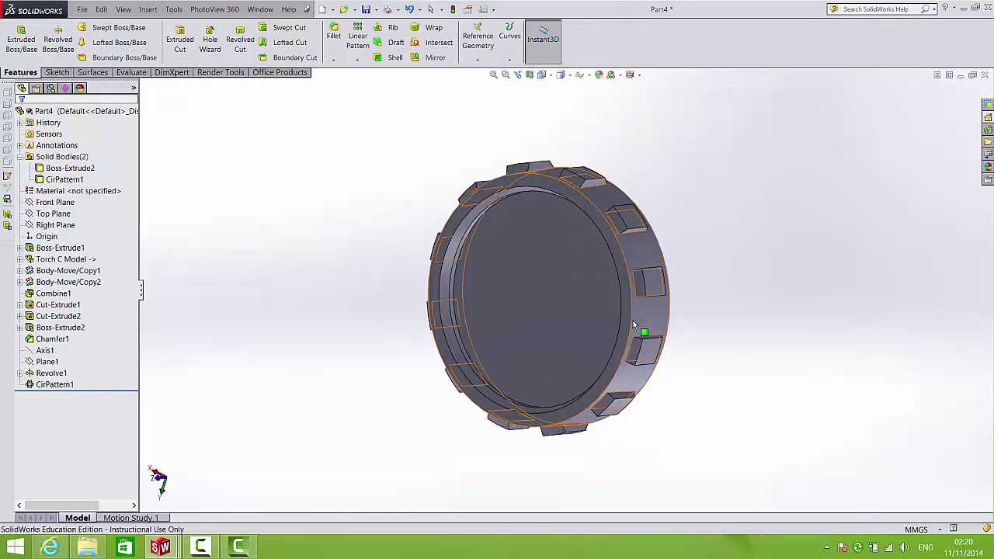
{"action": "left_click", "coordinate": [987, 168]}
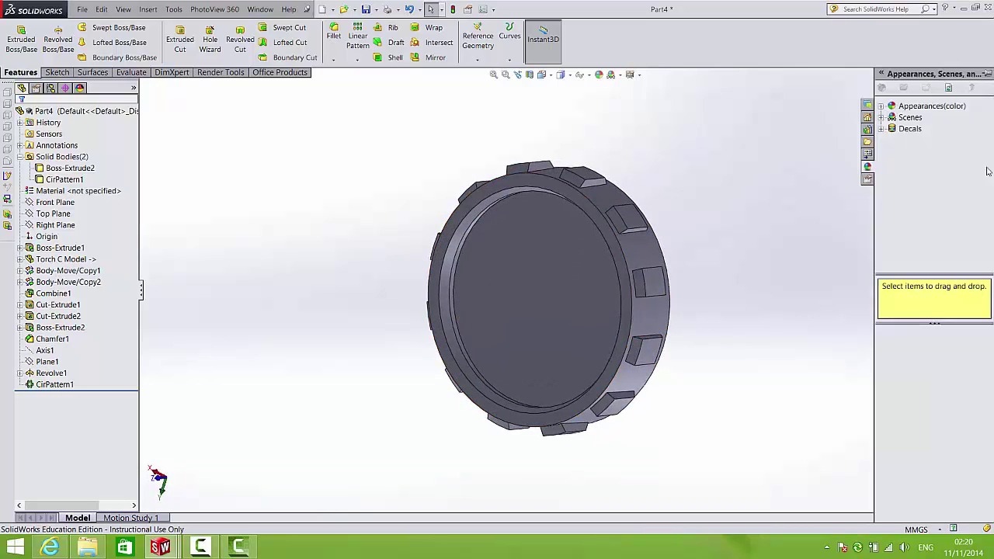
{"action": "left_click", "coordinate": [880, 108]}
{"action": "left_click", "coordinate": [893, 117]}
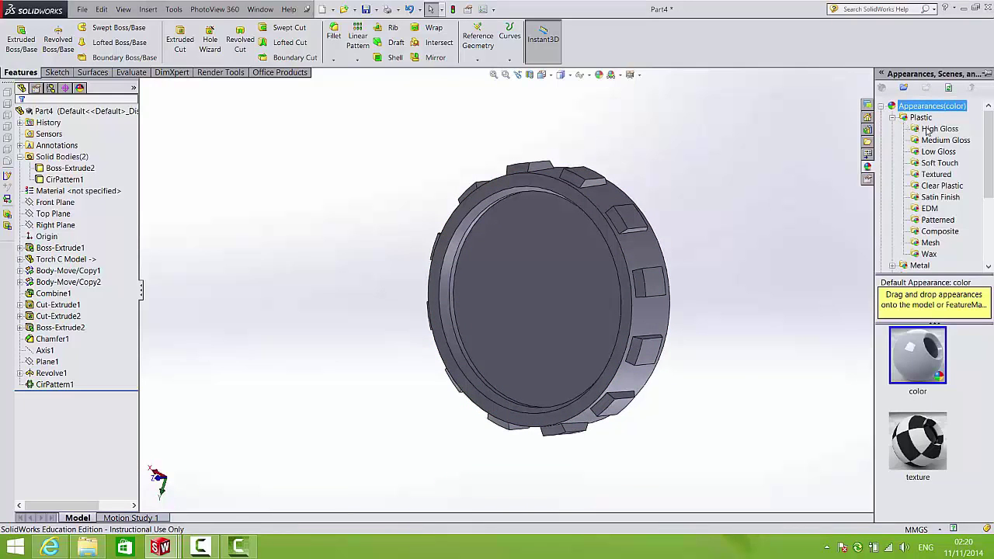
{"action": "left_click", "coordinate": [939, 129]}
{"action": "left_click_drag", "start_coordinate": [990, 357], "coordinate": [990, 419]}
{"action": "left_click_drag", "start_coordinate": [916, 396], "coordinate": [638, 264]}
{"action": "left_click", "coordinate": [638, 262]}
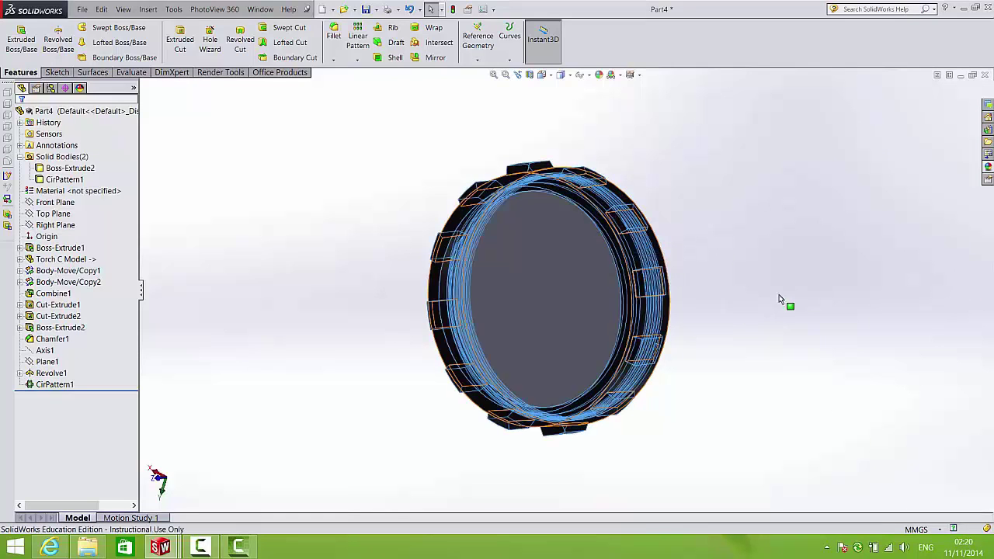
Step: Apply a glass appearance to the lens disc body and save the lid part
{"action": "left_click", "coordinate": [988, 170]}
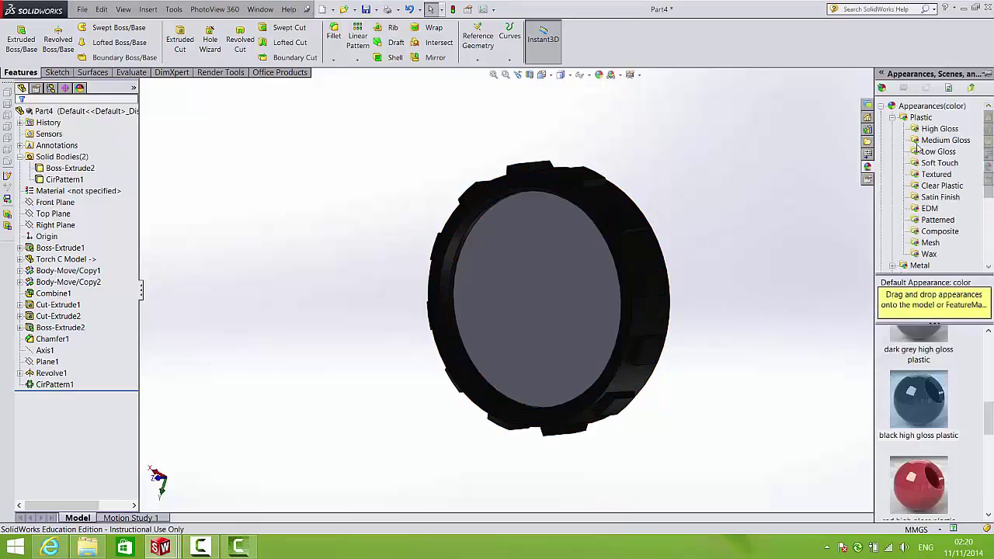
{"action": "left_click", "coordinate": [883, 107]}
{"action": "left_click", "coordinate": [883, 106]}
{"action": "left_click", "coordinate": [892, 117]}
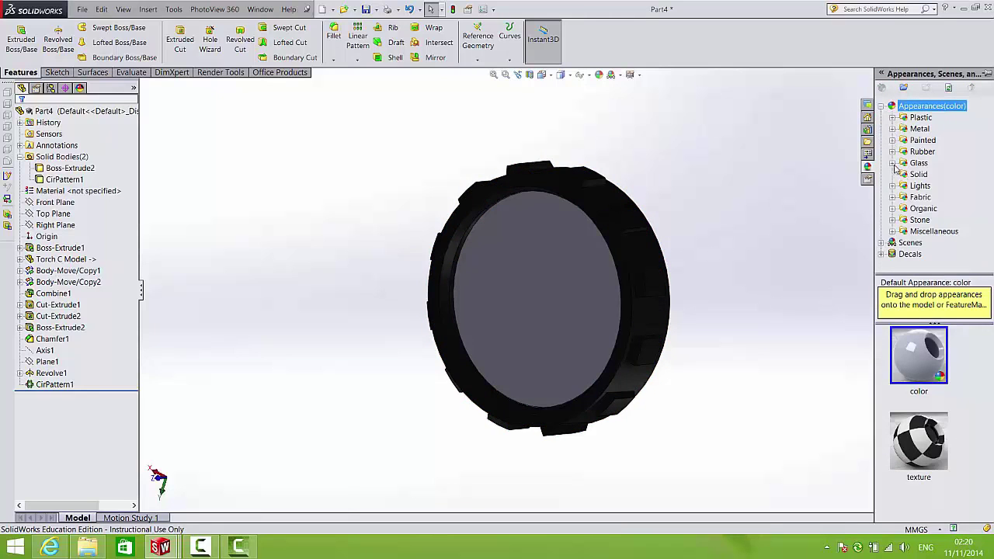
{"action": "left_click", "coordinate": [893, 164]}
{"action": "left_click", "coordinate": [928, 175]}
{"action": "left_click_drag", "start_coordinate": [921, 359], "coordinate": [582, 283]}
{"action": "left_click", "coordinate": [590, 287]}
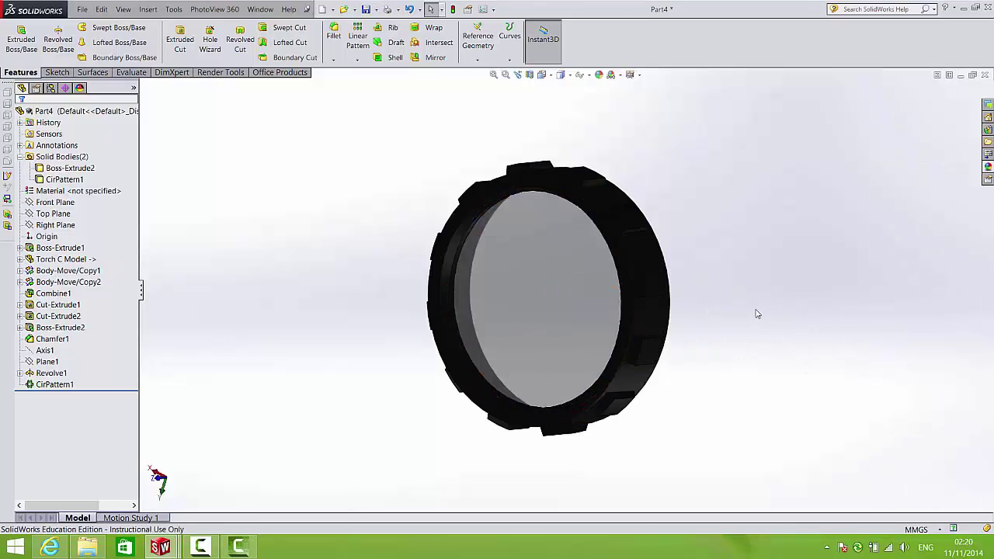
{"action": "mouse_move", "coordinate": [757, 314]}
{"action": "middle_mouse_down"}
{"action": "mouse_move", "coordinate": [593, 275]}
{"action": "mouse_move", "coordinate": [655, 324]}
{"action": "mouse_move", "coordinate": [761, 310]}
{"action": "mouse_move", "coordinate": [766, 320]}
{"action": "middle_mouse_up"}
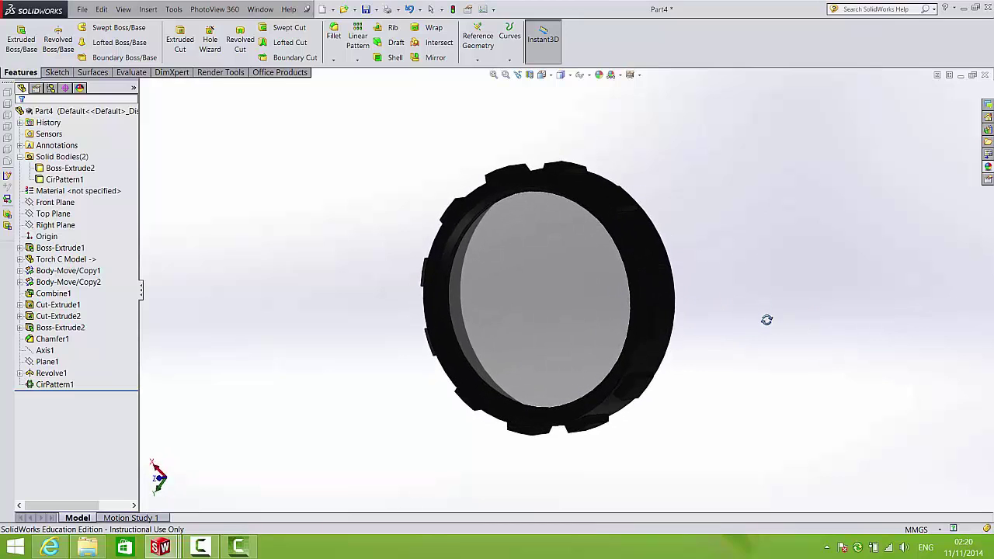
{"action": "left_click", "coordinate": [365, 10]}
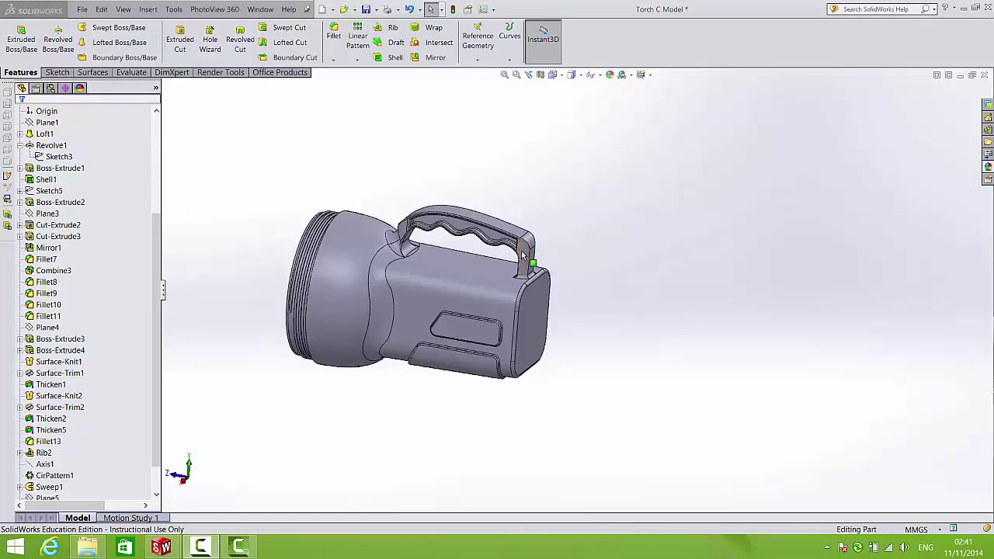
Step: Start a sketch on the Right Plane of the Torch C Model and view the torch from the right side
{"action": "scroll", "coordinate": [535, 252], "scroll_direction": "down", "scroll_amount": 5}
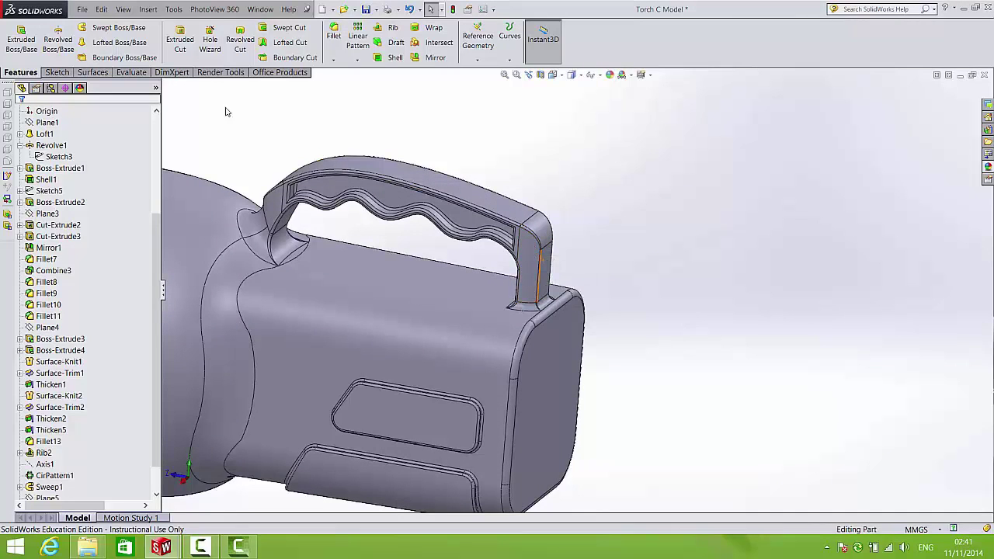
{"action": "left_click", "coordinate": [57, 73]}
{"action": "left_click", "coordinate": [16, 35]}
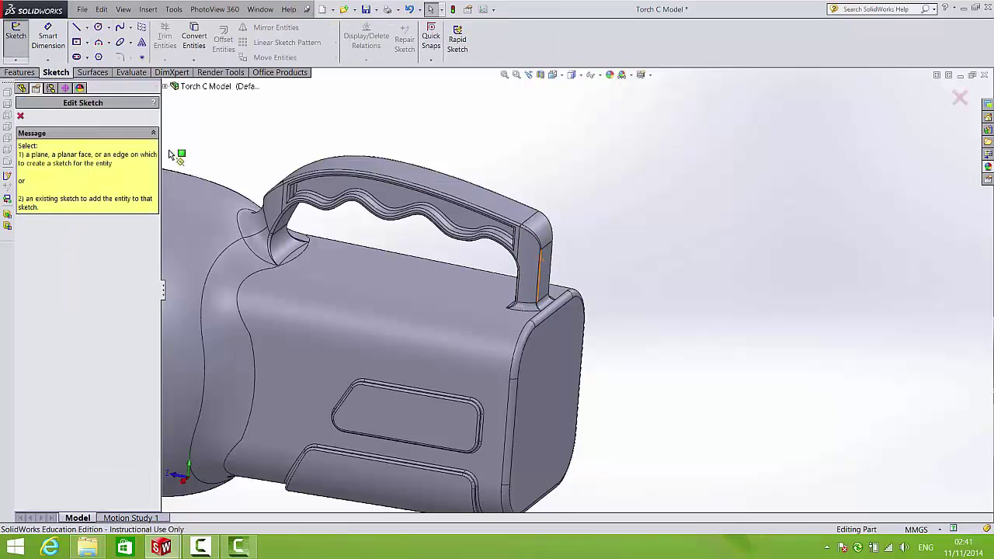
{"action": "left_click", "coordinate": [166, 87]}
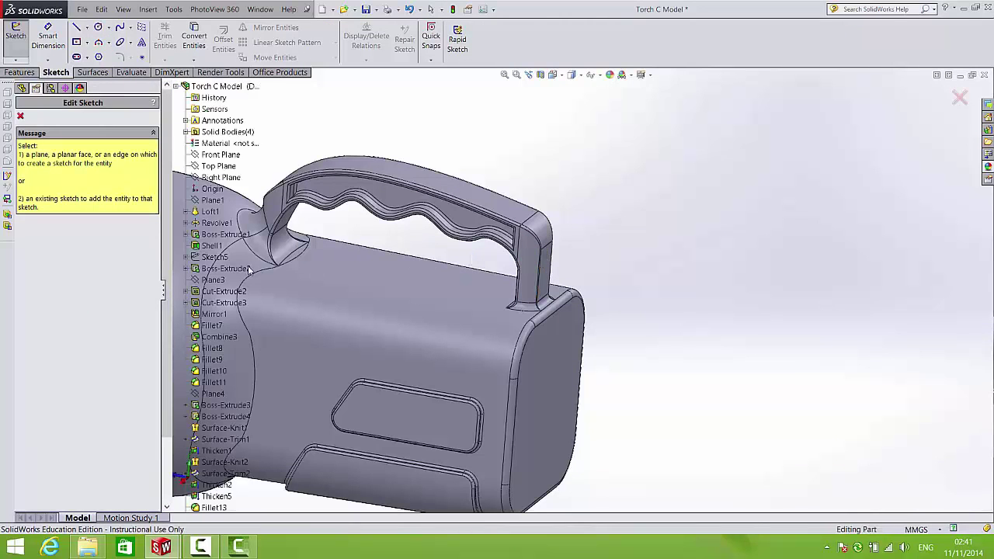
{"action": "left_click", "coordinate": [221, 176]}
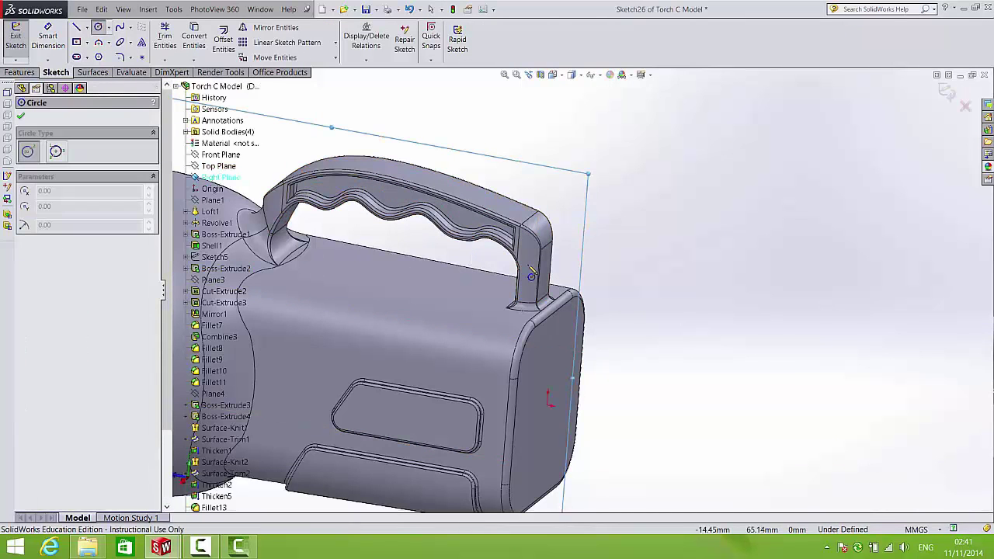
{"action": "key", "text": "space"}
{"action": "left_click", "coordinate": [646, 346]}
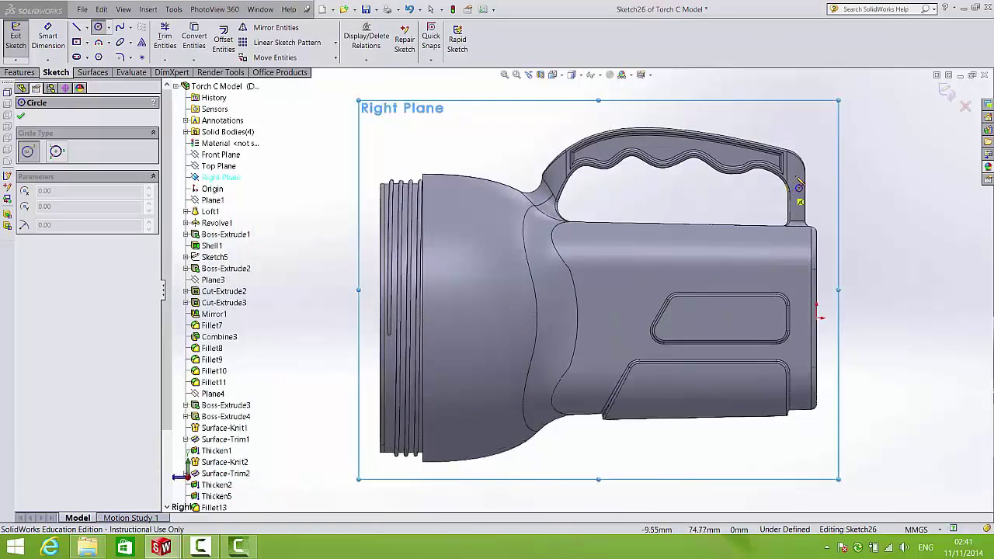
Step: Sketch a 4 mm diameter circle near the top of the handle's rear upright and exit the sketch
{"action": "scroll", "coordinate": [752, 220], "scroll_direction": "down", "scroll_amount": 4}
{"action": "scroll", "coordinate": [752, 219], "scroll_direction": "down", "scroll_amount": 2}
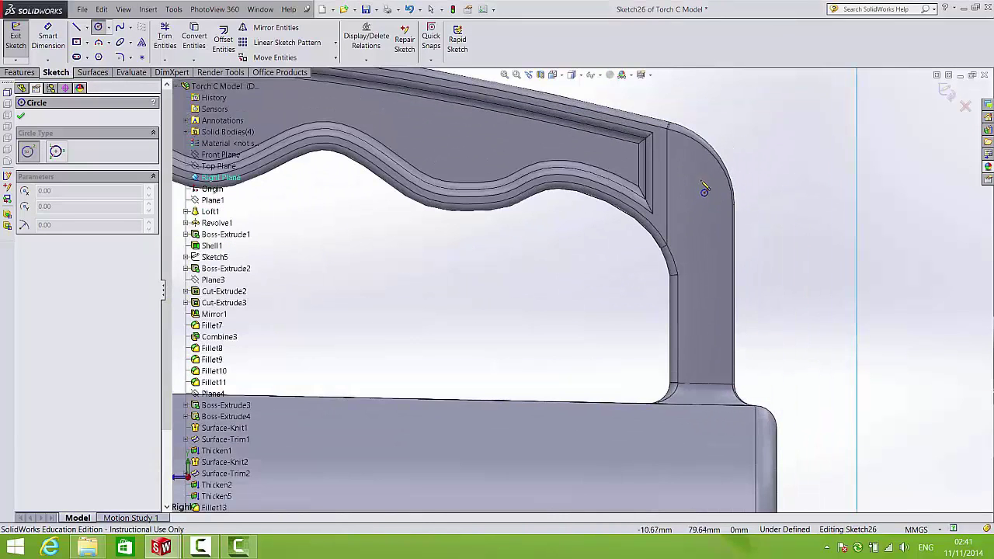
{"action": "left_click", "coordinate": [698, 189]}
{"action": "left_click", "coordinate": [705, 174]}
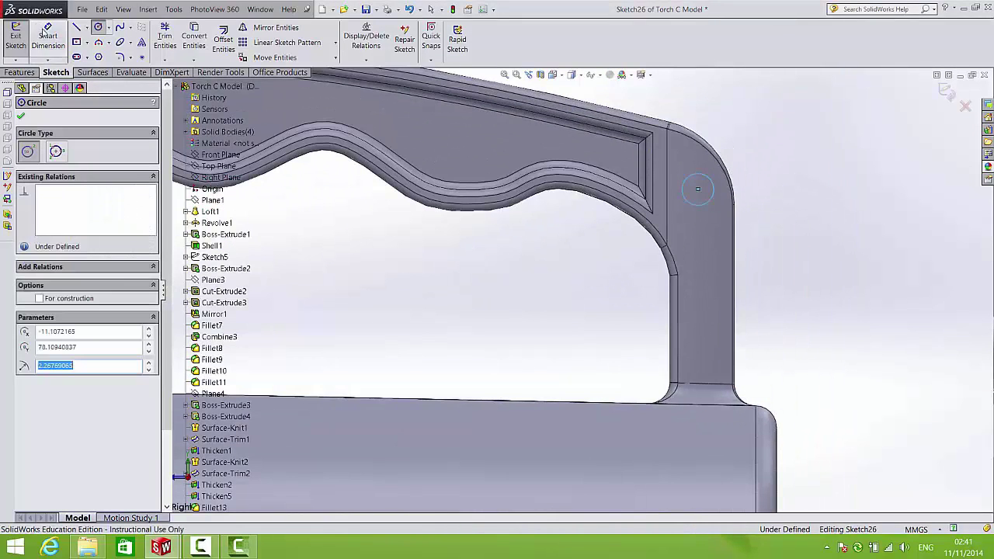
{"action": "left_click", "coordinate": [47, 36]}
{"action": "left_click", "coordinate": [711, 181]}
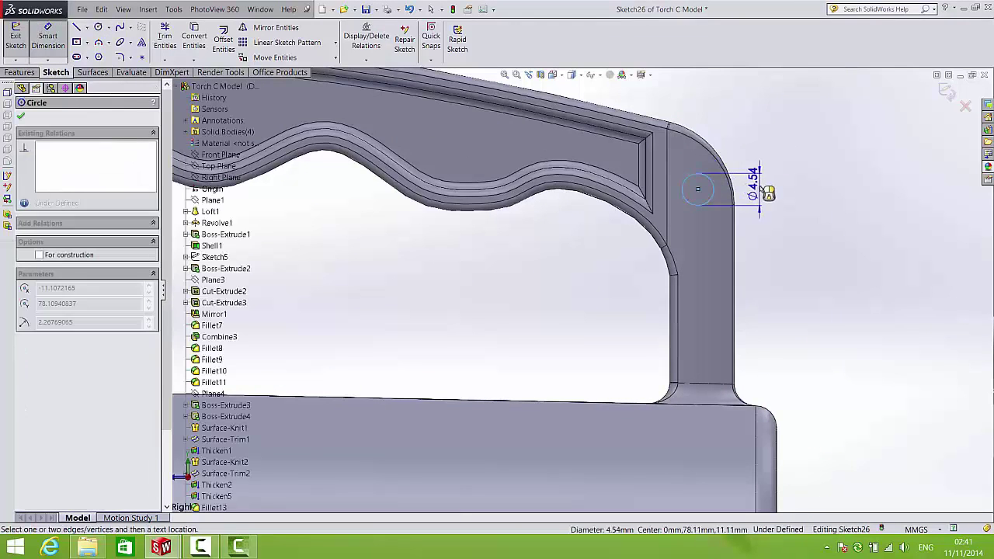
{"action": "left_click", "coordinate": [767, 194]}
{"action": "type", "text": "4"}
{"action": "key", "text": "Return"}
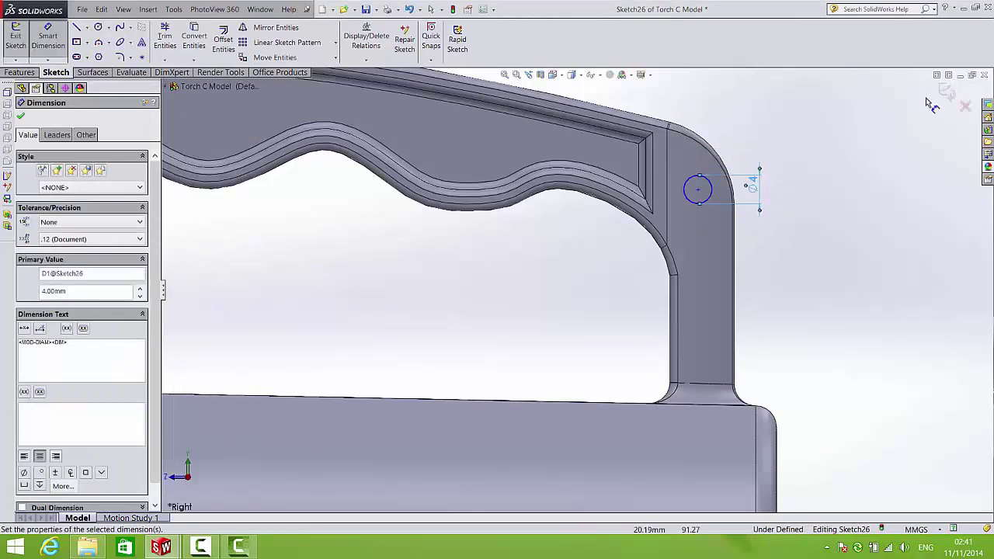
{"action": "left_click", "coordinate": [948, 93]}
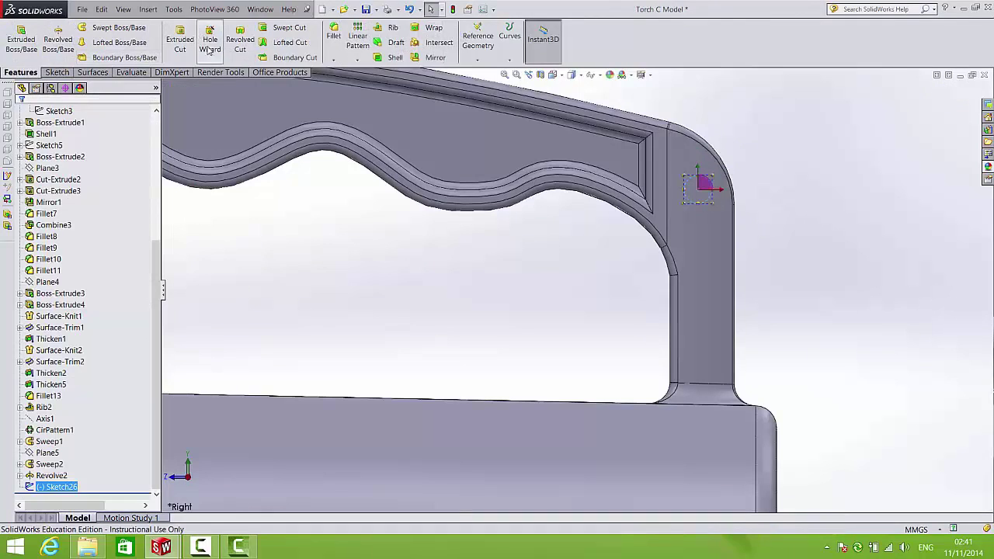
Step: Cut the circle through the handle with a Mid Plane extruded cut extending past both side faces
{"action": "left_click", "coordinate": [186, 43]}
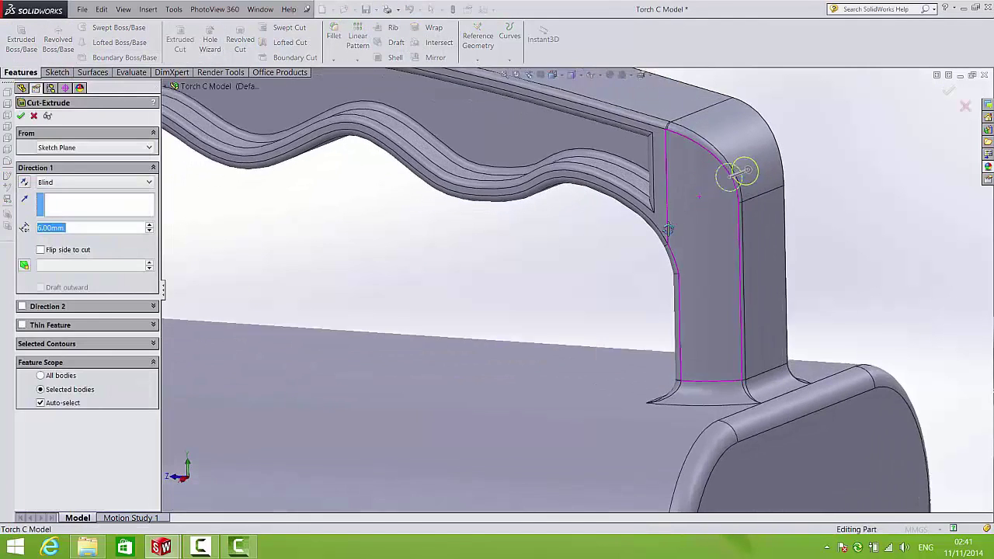
{"action": "left_click", "coordinate": [54, 183]}
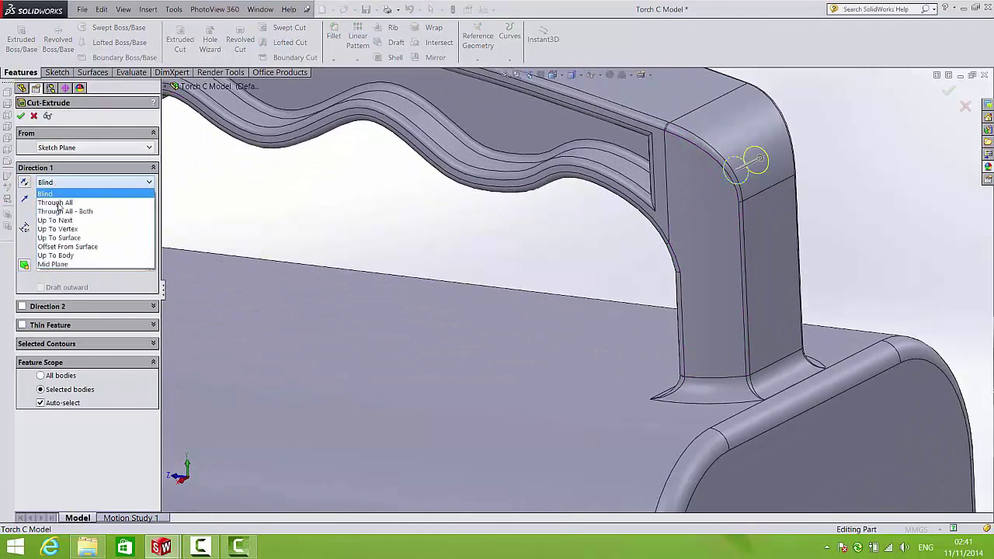
{"action": "left_click", "coordinate": [56, 262]}
{"action": "left_click_drag", "start_coordinate": [761, 162], "coordinate": [820, 127]}
{"action": "left_click", "coordinate": [948, 92]}
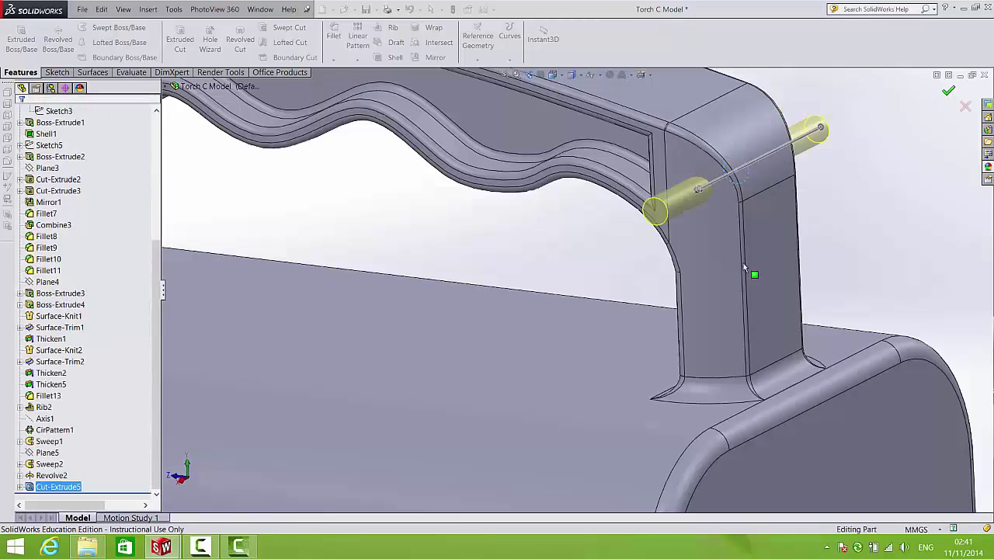
Step: Fillet the edges of the handle hole on both side faces with a 1 mm radius
{"action": "middle_click_drag", "start_coordinate": [746, 273], "coordinate": [710, 235]}
{"action": "left_click", "coordinate": [334, 37]}
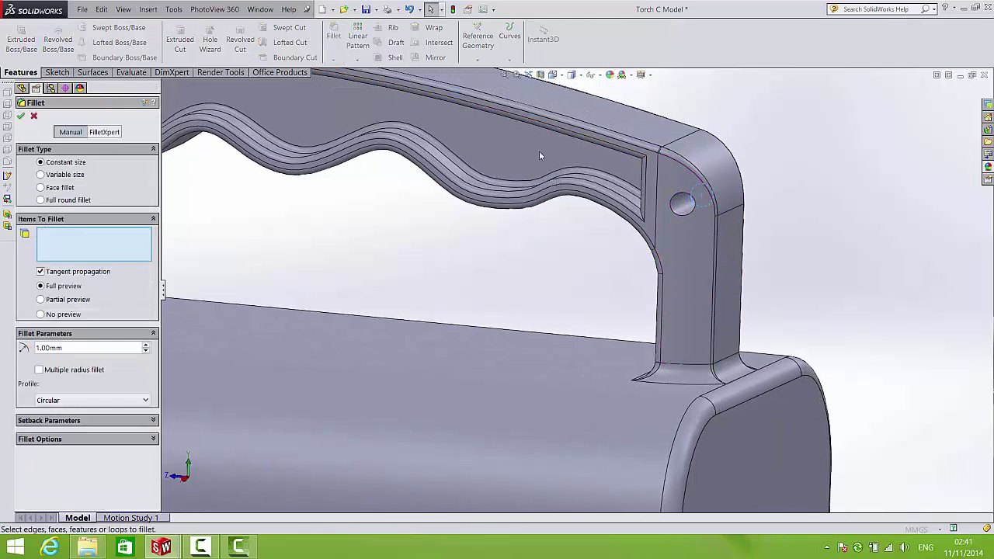
{"action": "left_click", "coordinate": [761, 197]}
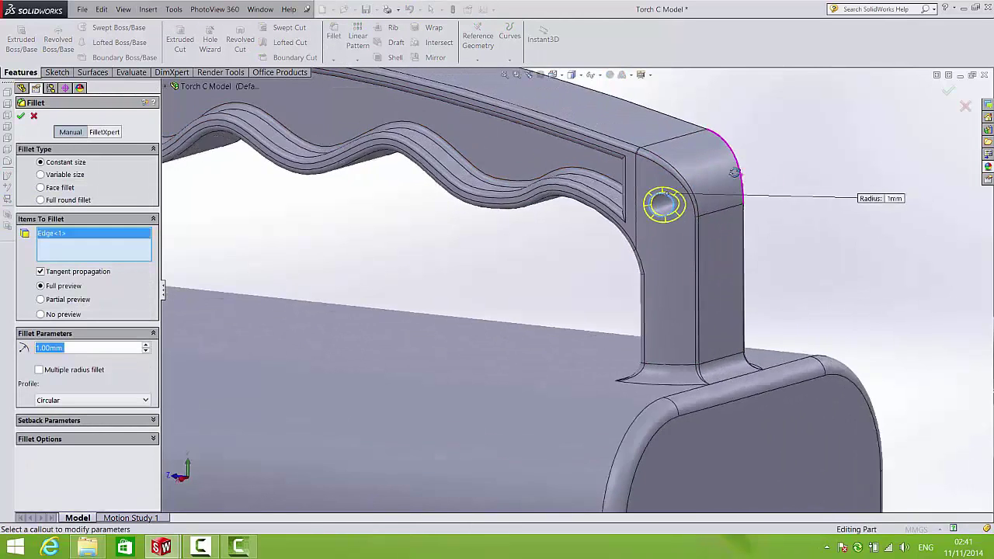
{"action": "middle_click_drag", "start_coordinate": [761, 197], "coordinate": [767, 177]}
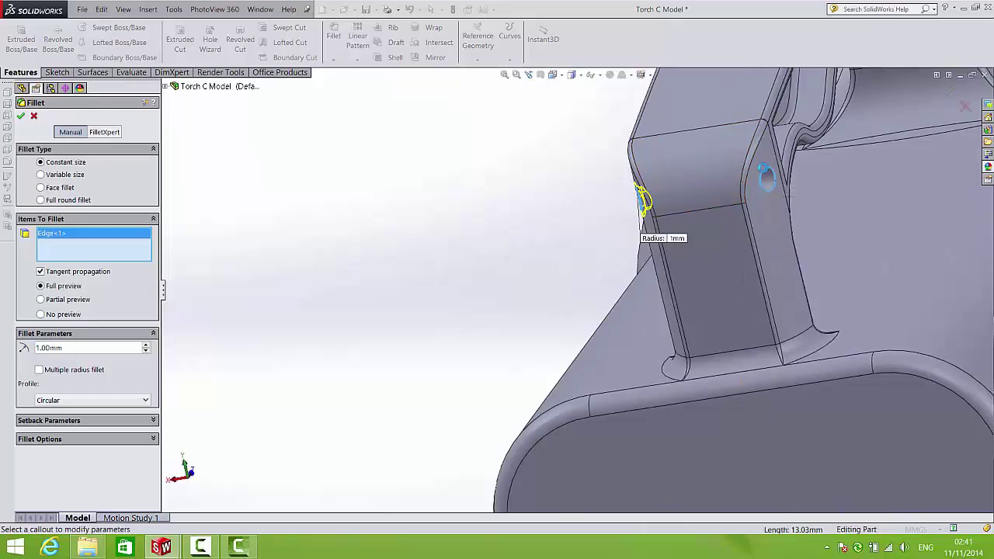
{"action": "left_click", "coordinate": [766, 176]}
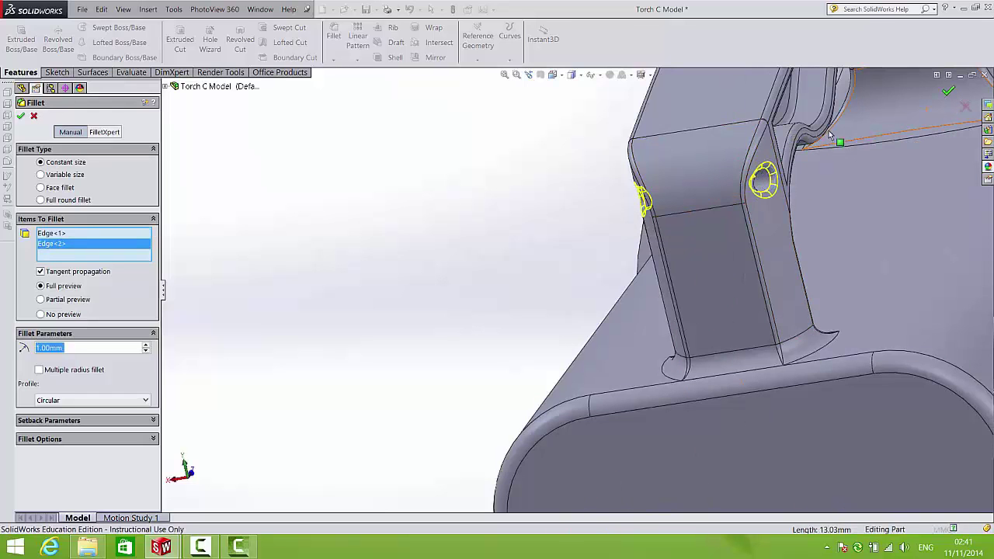
{"action": "left_click", "coordinate": [948, 91]}
Step: Create a reference axis through the cylindrical inner face of the handle hole
{"action": "scroll", "coordinate": [497, 218], "scroll_direction": "up", "scroll_amount": 8}
{"action": "middle_click_drag", "start_coordinate": [512, 284], "coordinate": [610, 233]}
{"action": "scroll", "coordinate": [621, 252], "scroll_direction": "down", "scroll_amount": 10}
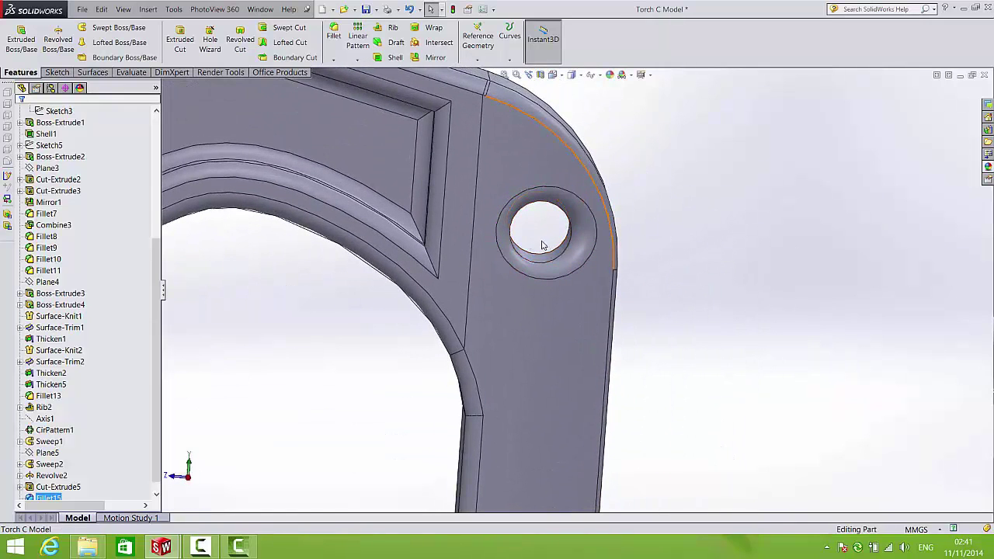
{"action": "middle_click_drag", "start_coordinate": [542, 245], "coordinate": [567, 233]}
{"action": "left_click", "coordinate": [478, 39]}
{"action": "left_click", "coordinate": [488, 85]}
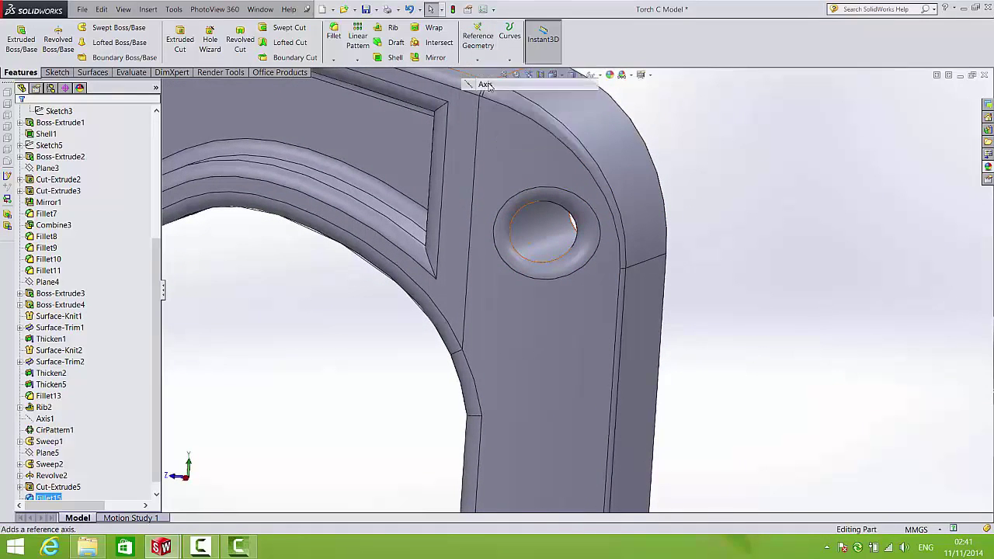
{"action": "left_click", "coordinate": [542, 226]}
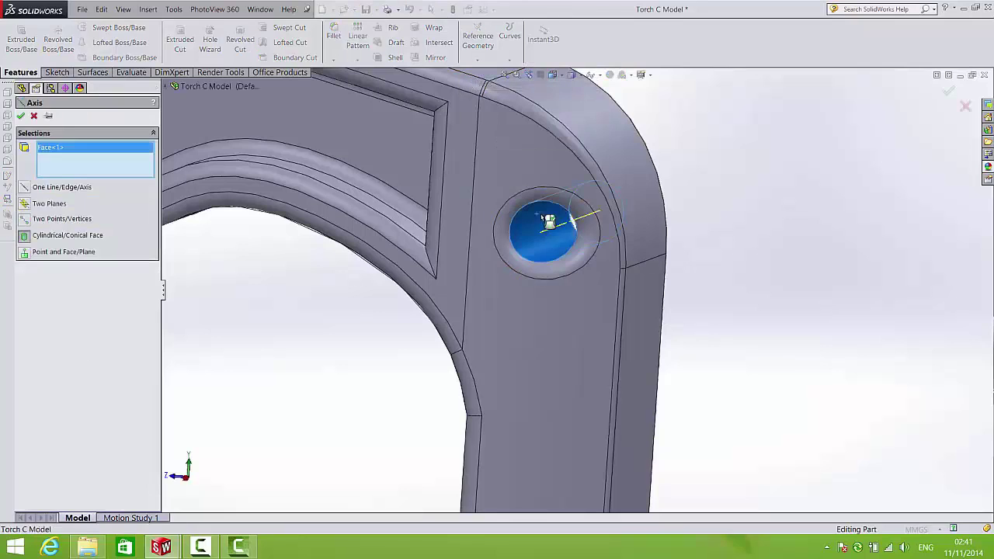
{"action": "left_click", "coordinate": [948, 92]}
Step: Create a reference plane coincident with the hole's axis and at a 150° angle to the Top Plane
{"action": "mouse_move", "coordinate": [565, 256]}
{"action": "middle_mouse_down"}
{"action": "mouse_move", "coordinate": [556, 252]}
{"action": "mouse_move", "coordinate": [556, 262]}
{"action": "middle_mouse_up"}
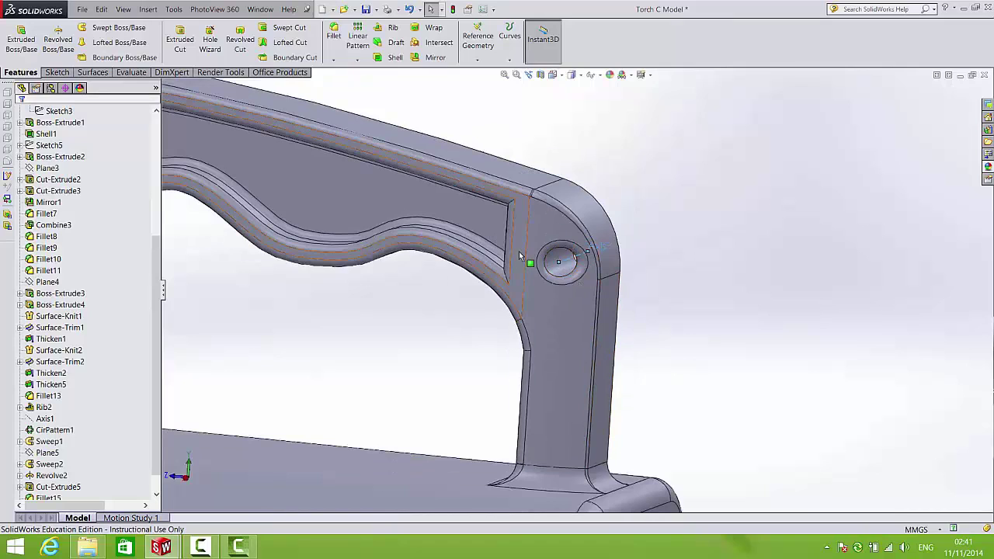
{"action": "left_click", "coordinate": [477, 60]}
{"action": "left_click", "coordinate": [489, 71]}
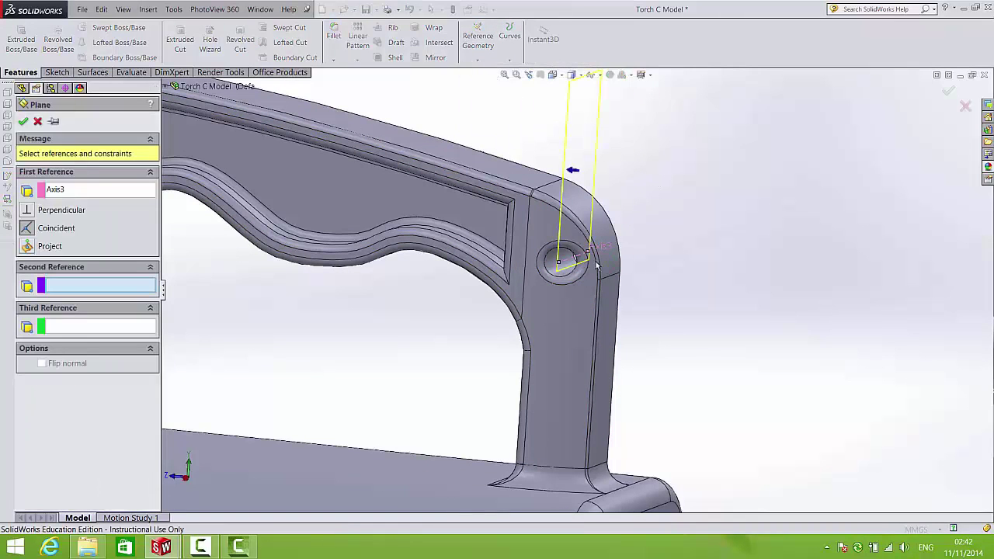
{"action": "scroll", "coordinate": [566, 259], "scroll_direction": "up", "scroll_amount": 4}
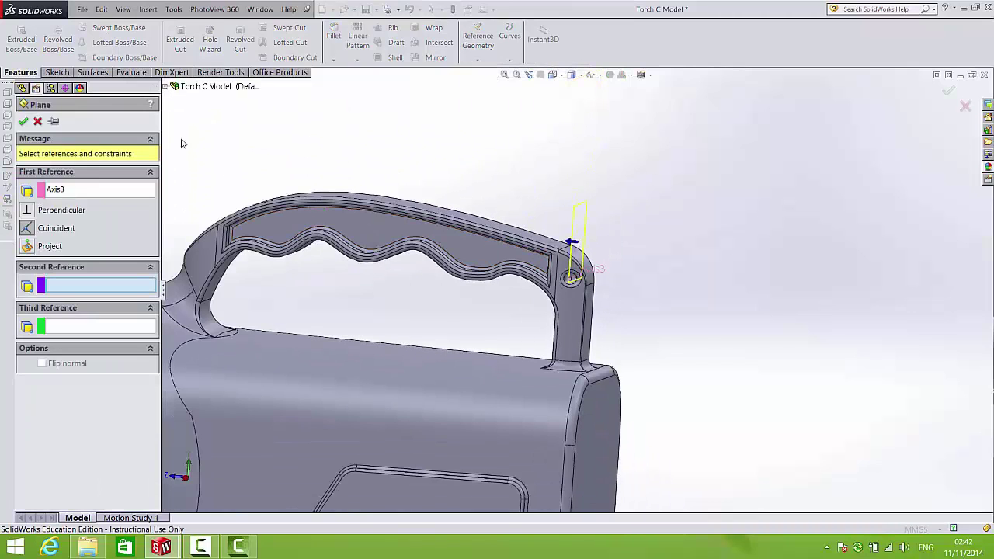
{"action": "left_click", "coordinate": [166, 86]}
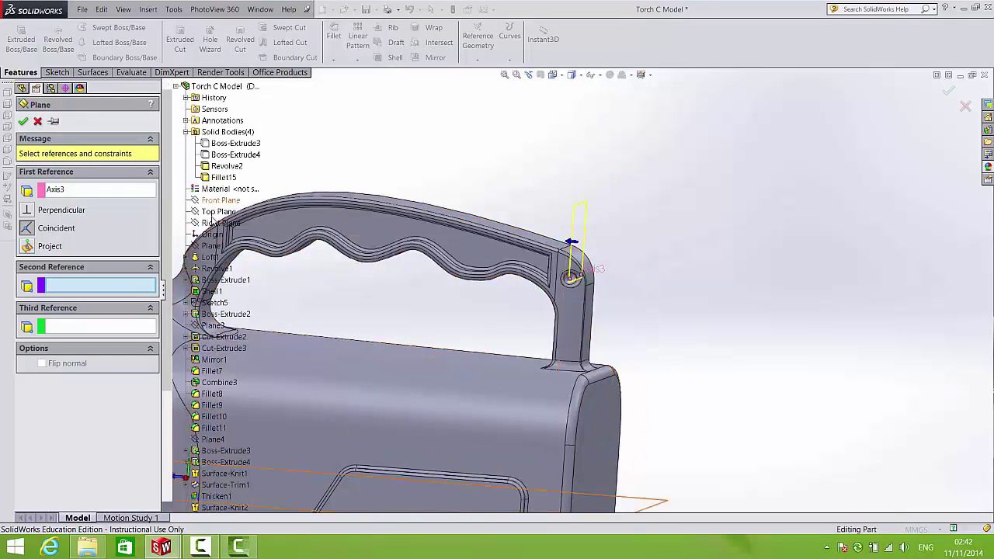
{"action": "left_click", "coordinate": [220, 200]}
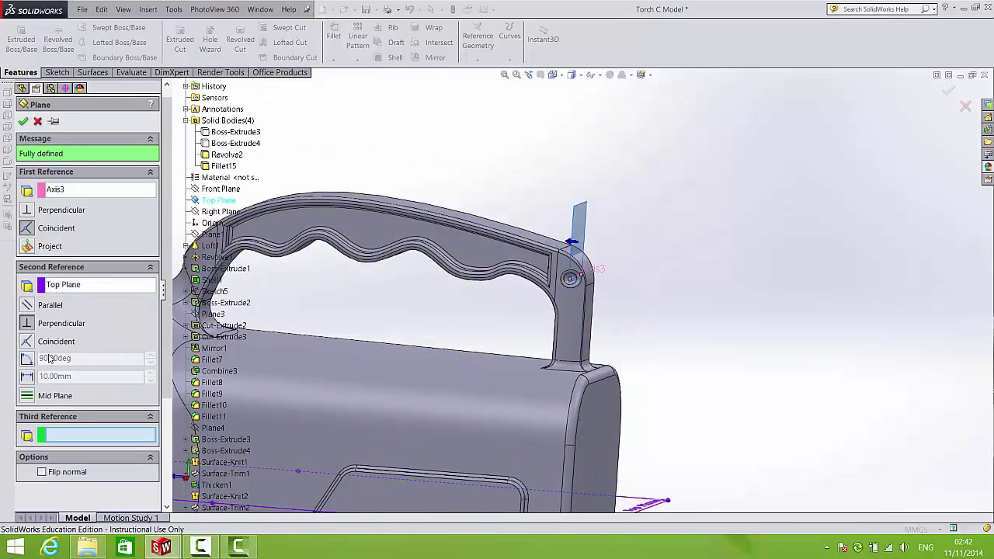
{"action": "left_click", "coordinate": [25, 359]}
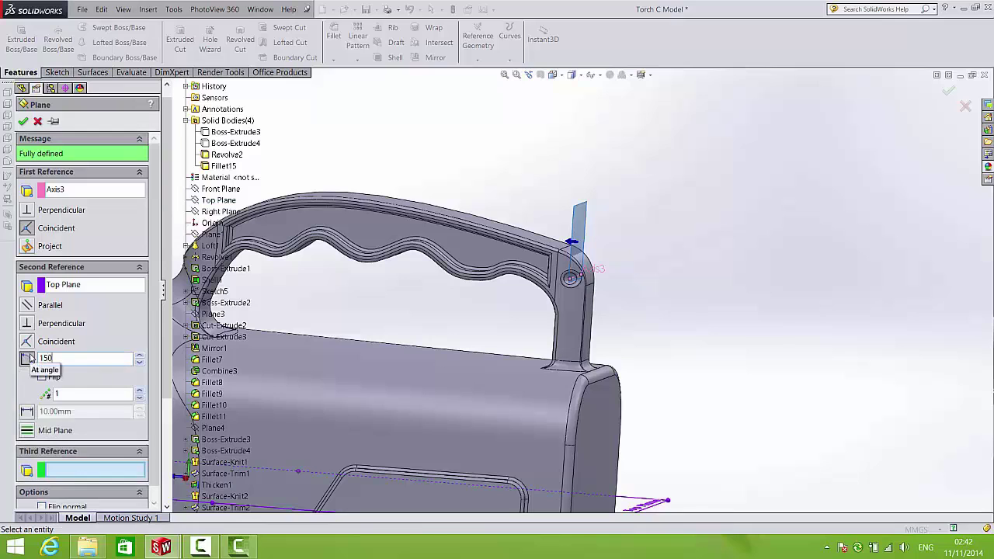
{"action": "type", "text": "150"}
{"action": "key", "text": "Return"}
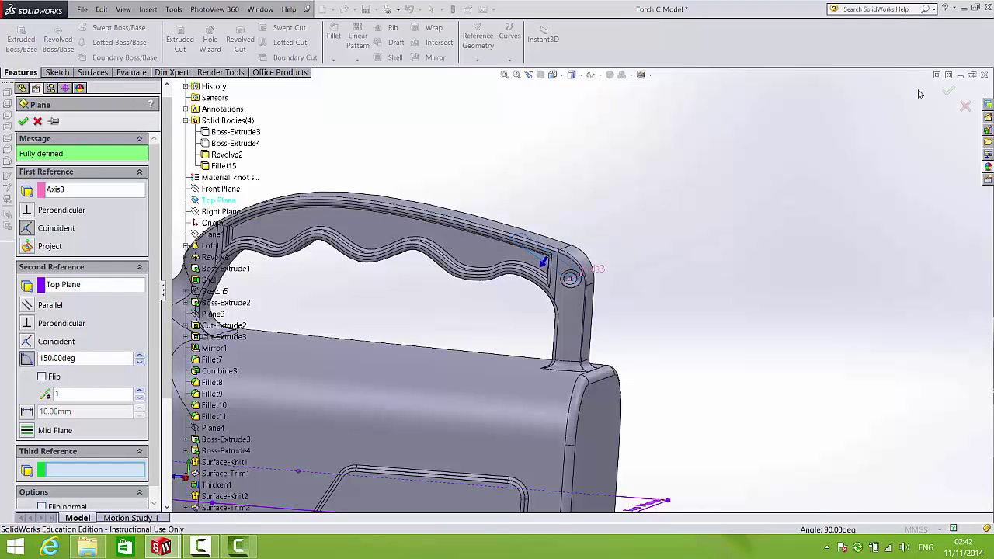
{"action": "left_click", "coordinate": [948, 93]}
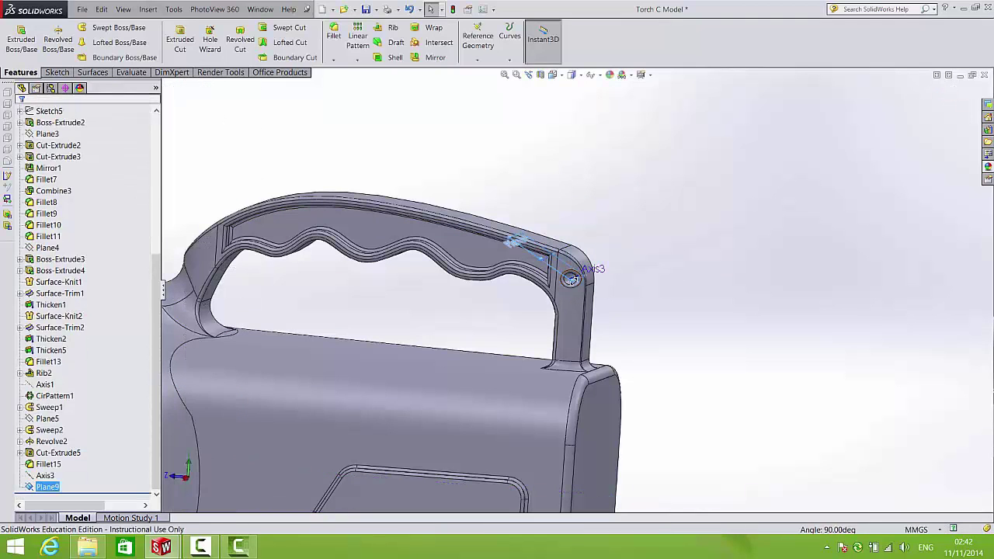
Step: Enlarge the angled plane's outline beyond the rear of the handle and orient the view normal to it from above
{"action": "mouse_move", "coordinate": [632, 336]}
{"action": "left_mouse_down"}
{"action": "mouse_move", "coordinate": [664, 346]}
{"action": "mouse_move", "coordinate": [695, 324]}
{"action": "left_mouse_up"}
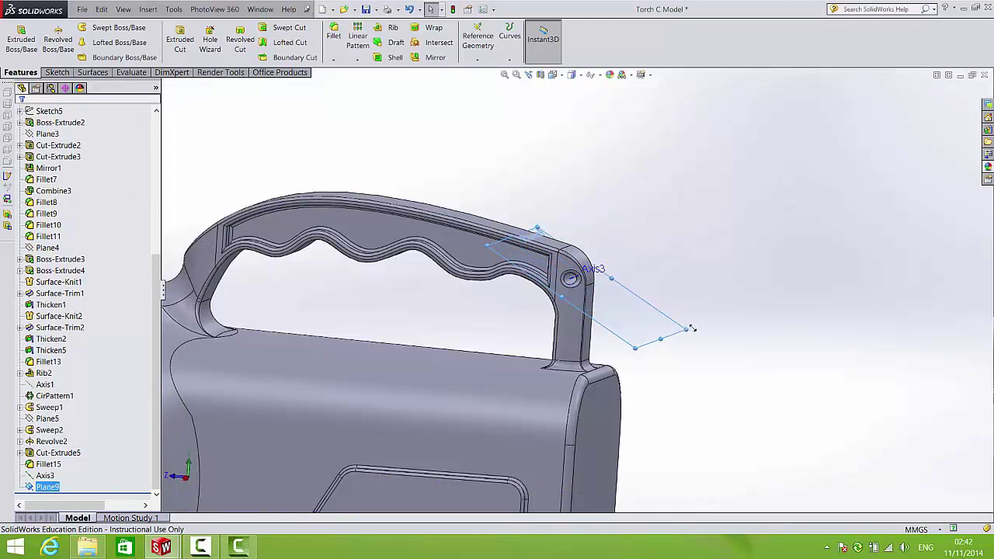
{"action": "mouse_move", "coordinate": [683, 381]}
{"action": "middle_mouse_down"}
{"action": "mouse_move", "coordinate": [707, 333]}
{"action": "mouse_move", "coordinate": [692, 348]}
{"action": "mouse_move", "coordinate": [650, 352]}
{"action": "mouse_move", "coordinate": [600, 398]}
{"action": "middle_mouse_up"}
{"action": "left_click", "coordinate": [572, 162]}
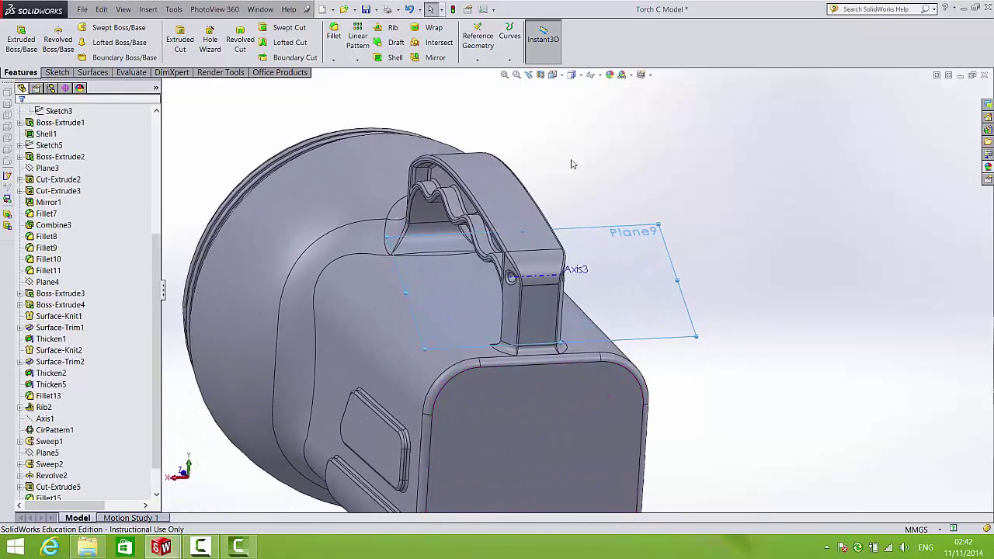
{"action": "left_click", "coordinate": [59, 73]}
{"action": "left_click", "coordinate": [582, 227]}
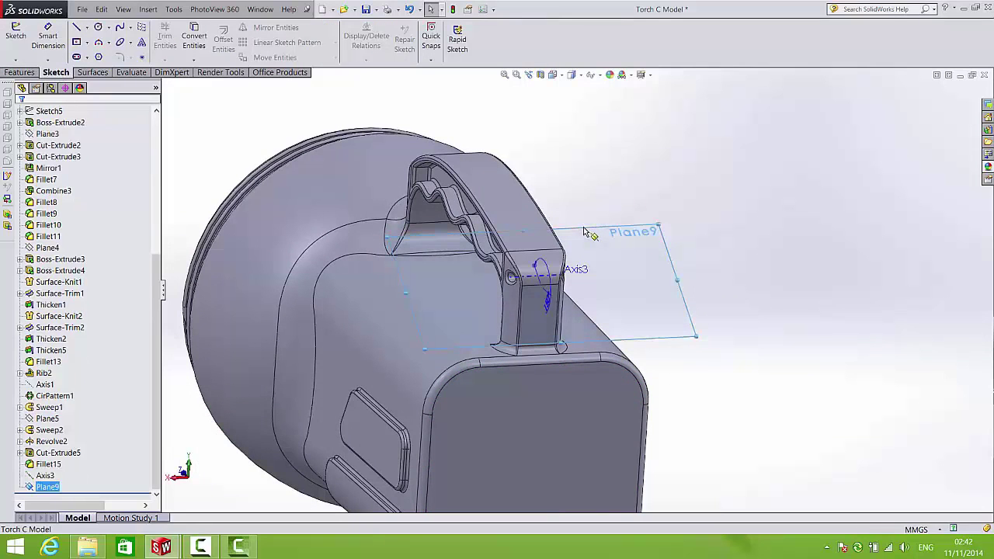
{"action": "left_click", "coordinate": [658, 192]}
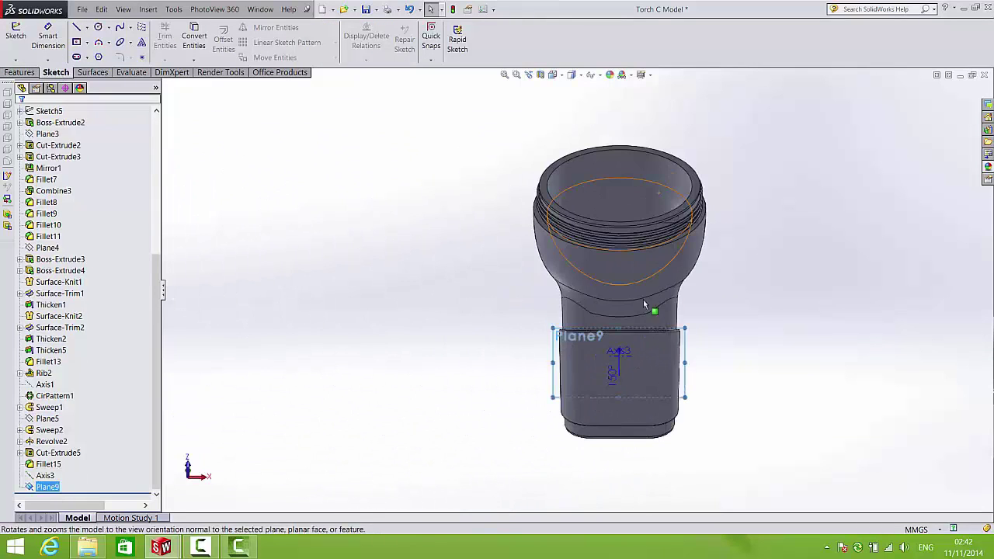
{"action": "key", "text": "space"}
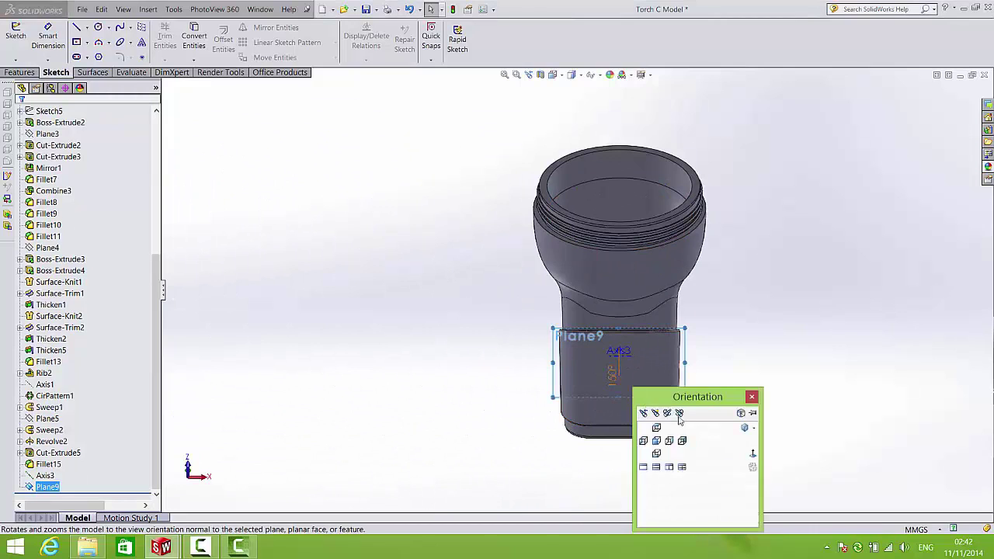
{"action": "left_click", "coordinate": [751, 453]}
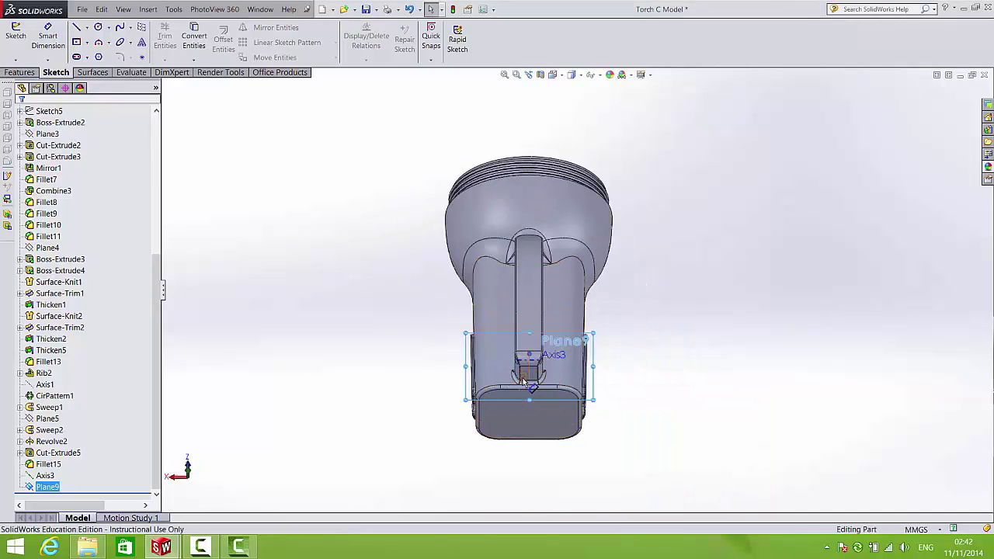
Step: On the angled plane, sketch a horizontal line about 12 mm long along the hole's axis, from the handle's centre to its right side
{"action": "scroll", "coordinate": [558, 311], "scroll_direction": "down", "scroll_amount": 8}
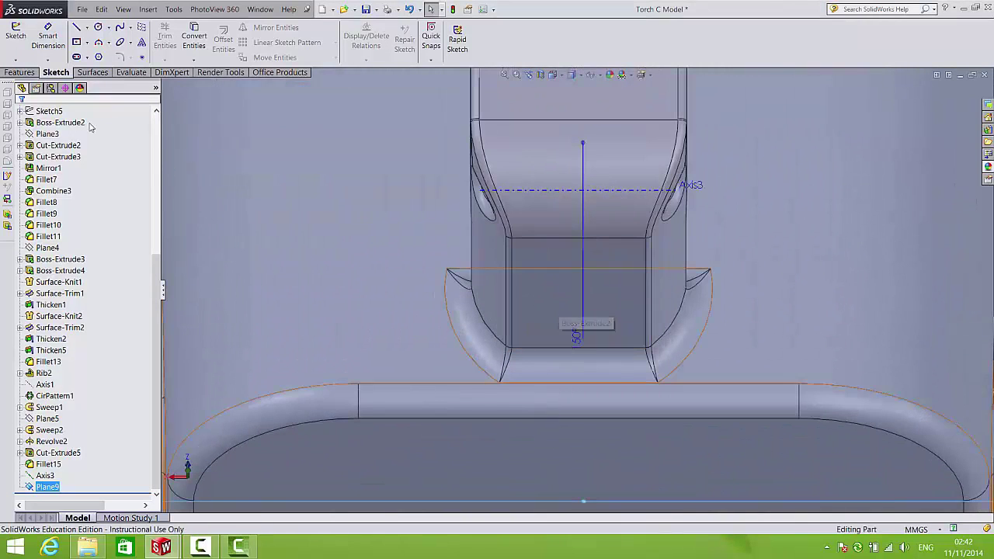
{"action": "left_click", "coordinate": [77, 28]}
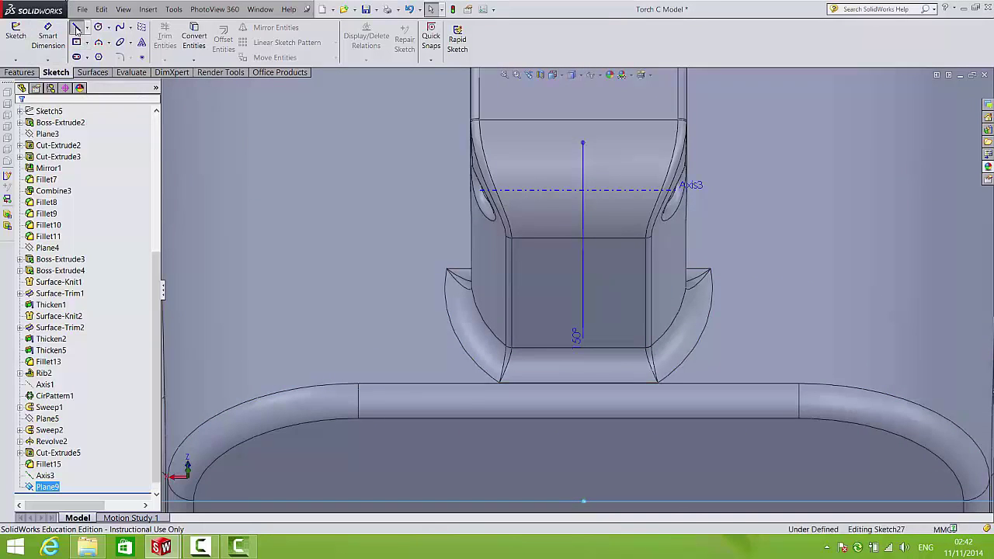
{"action": "left_click", "coordinate": [580, 191]}
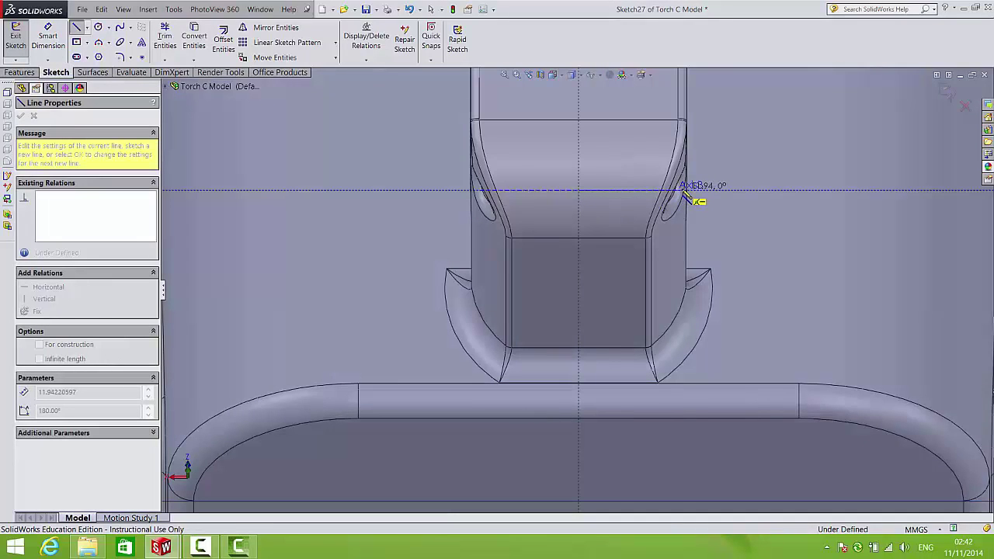
{"action": "left_click", "coordinate": [684, 190]}
{"action": "right_click", "coordinate": [716, 174]}
{"action": "left_click", "coordinate": [753, 180]}
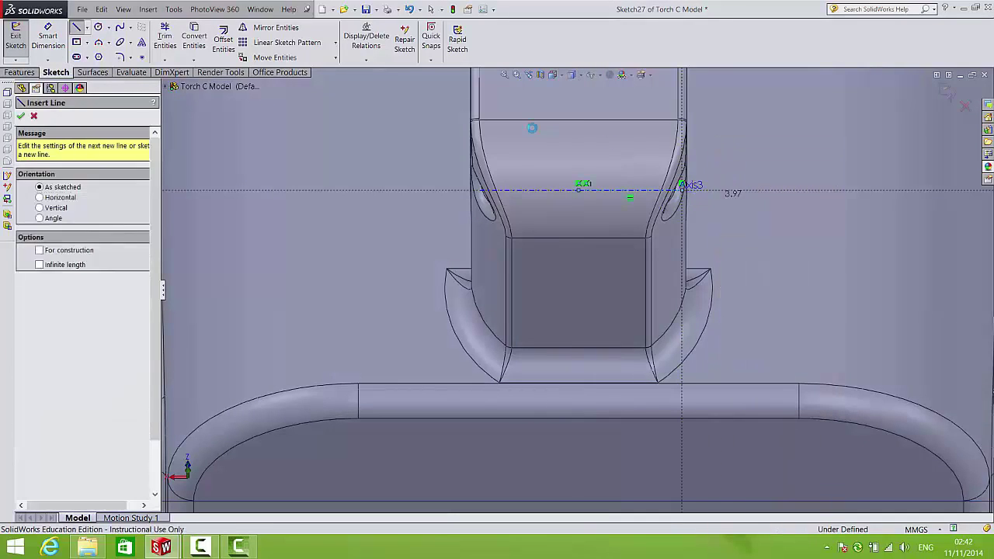
{"action": "key", "text": "Escape"}
Step: Sketch a spline from the line's outer end, bulging outward past the handle and curving down and back towards the centre
{"action": "left_click", "coordinate": [121, 29]}
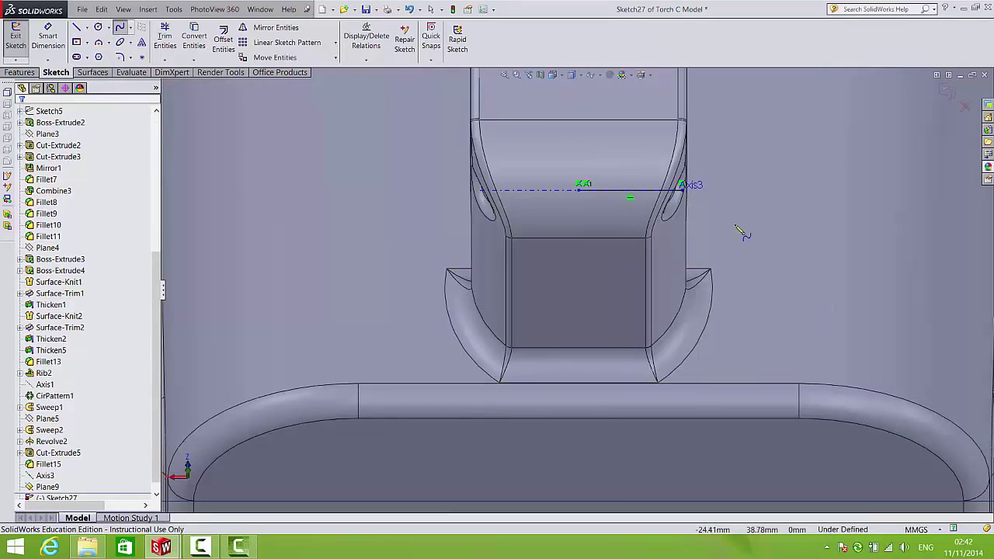
{"action": "left_click", "coordinate": [683, 188]}
{"action": "left_click", "coordinate": [726, 207]}
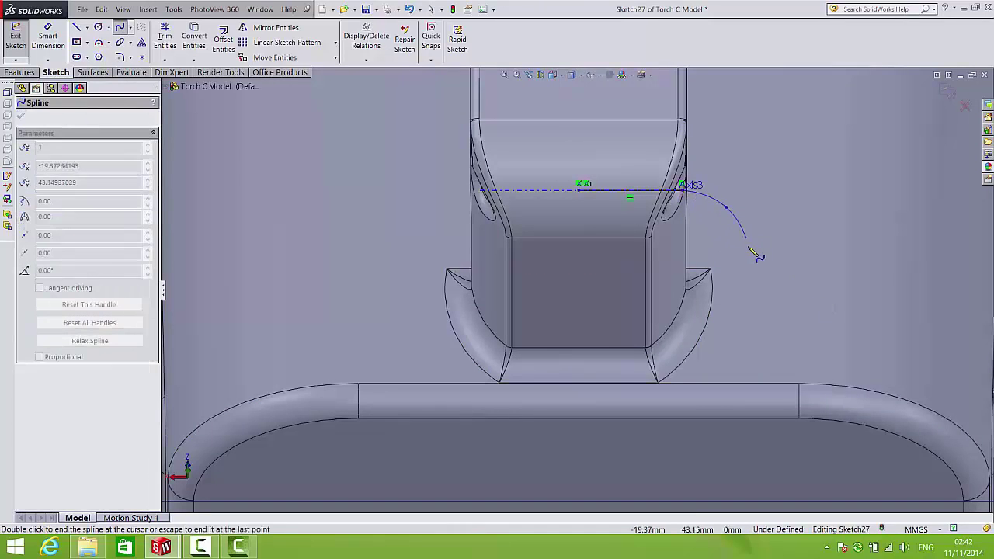
{"action": "left_click", "coordinate": [757, 314]}
{"action": "left_click", "coordinate": [711, 417]}
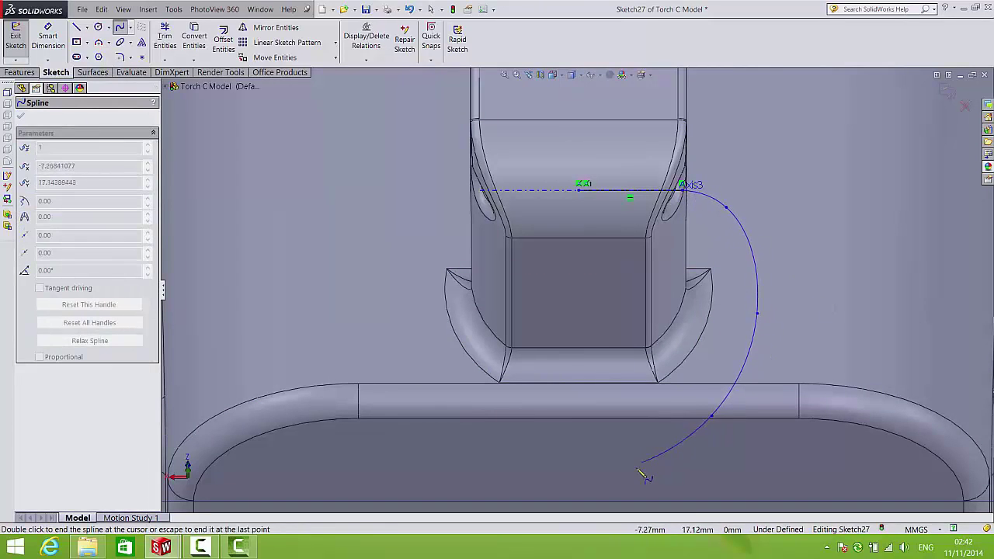
{"action": "key", "text": "z"}
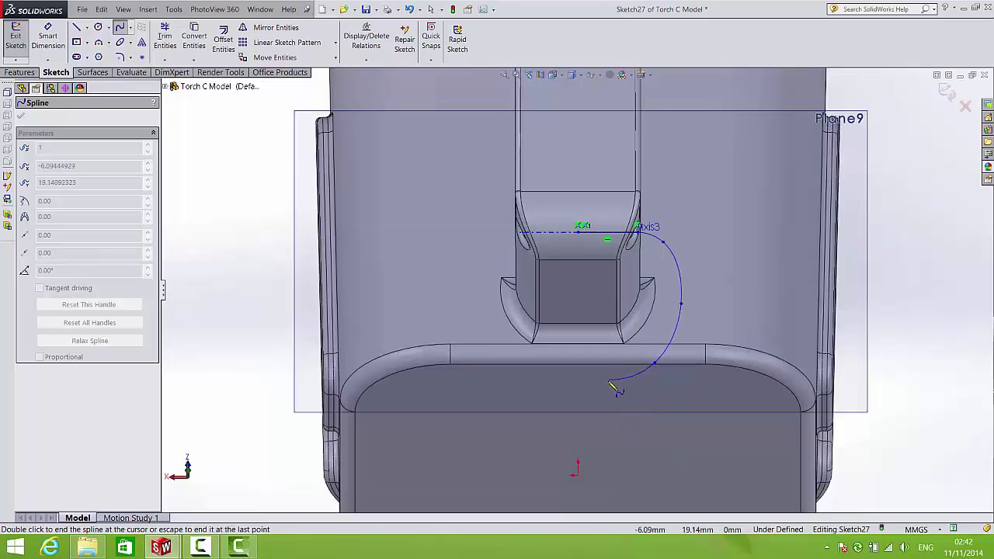
{"action": "right_click", "coordinate": [608, 400]}
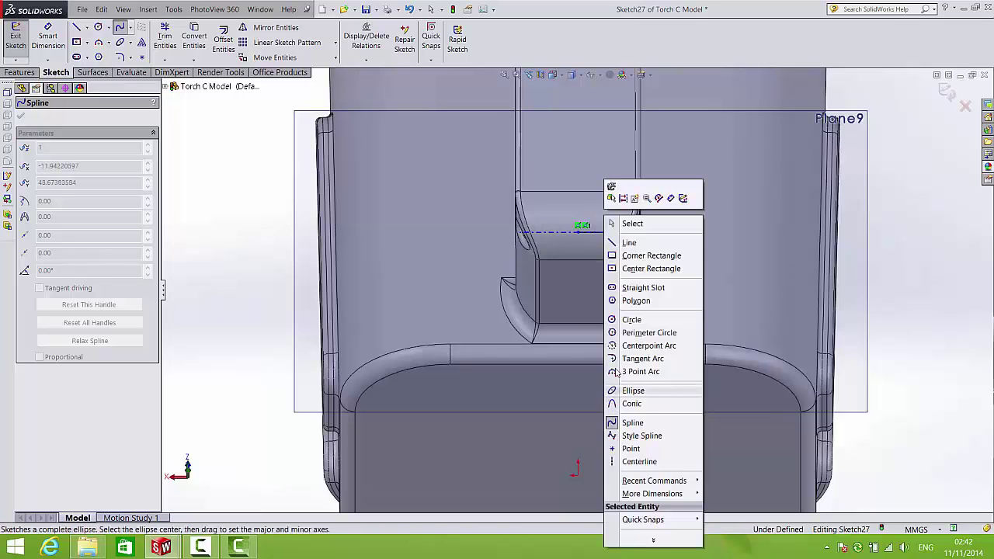
{"action": "left_click", "coordinate": [627, 224]}
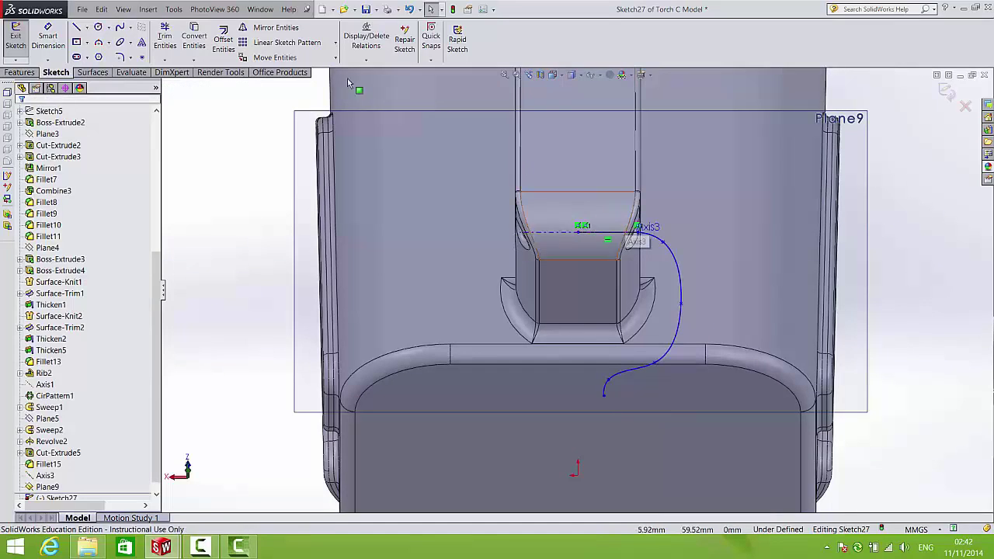
Step: Sketch a vertical centerline from the horizontal line's inner end down to about the level of the spline's lower end
{"action": "left_click", "coordinate": [85, 27]}
{"action": "left_click", "coordinate": [102, 56]}
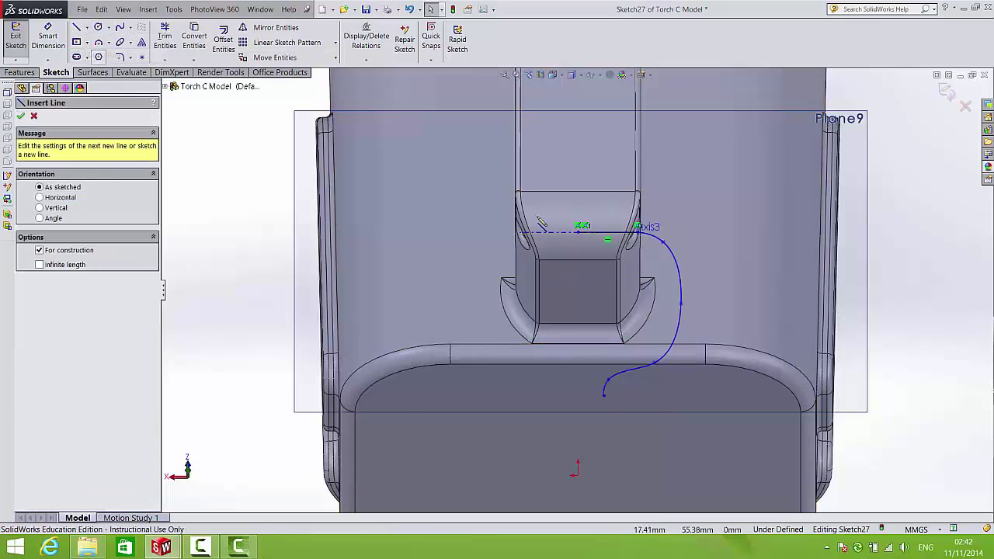
{"action": "left_click", "coordinate": [578, 232]}
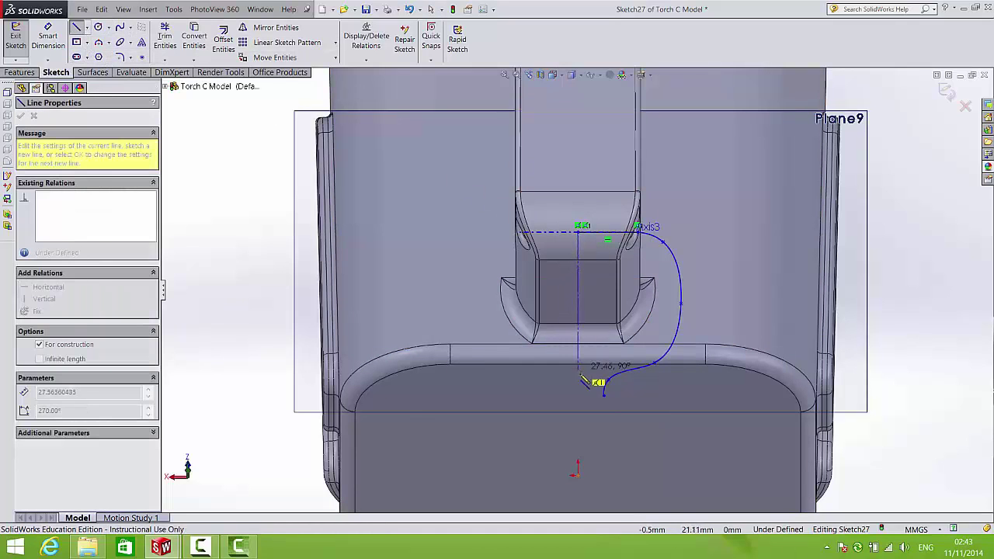
{"action": "left_click", "coordinate": [578, 379]}
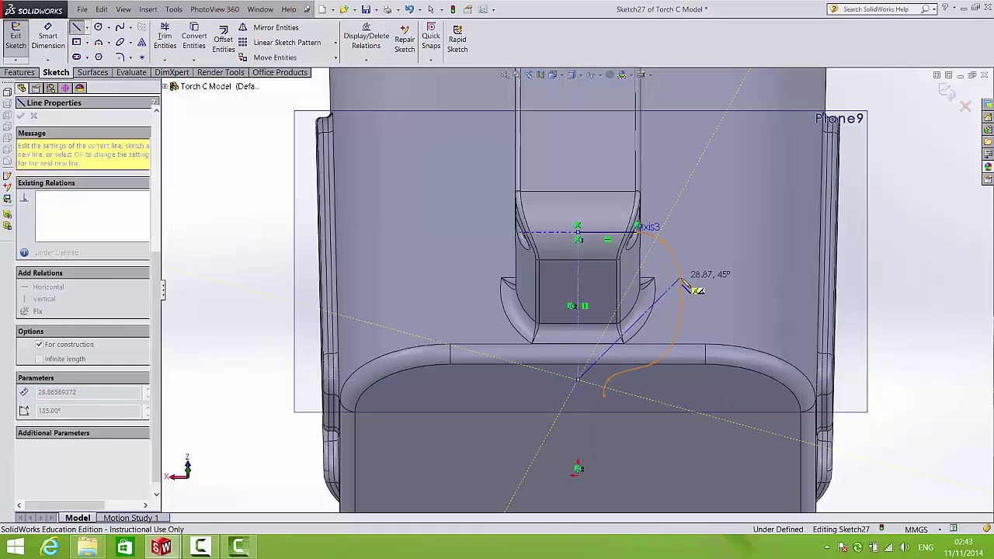
{"action": "key", "text": "Escape"}
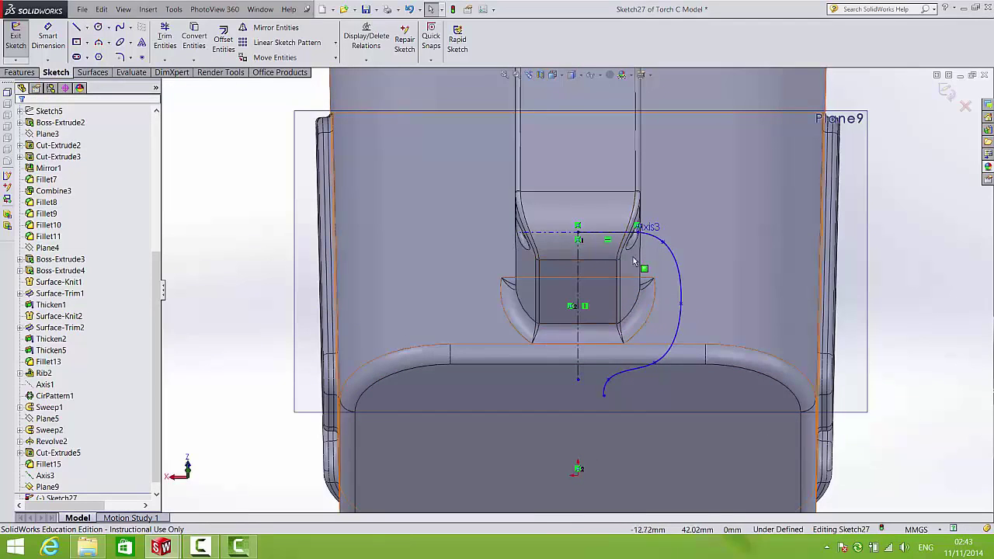
{"action": "left_click", "coordinate": [675, 262]}
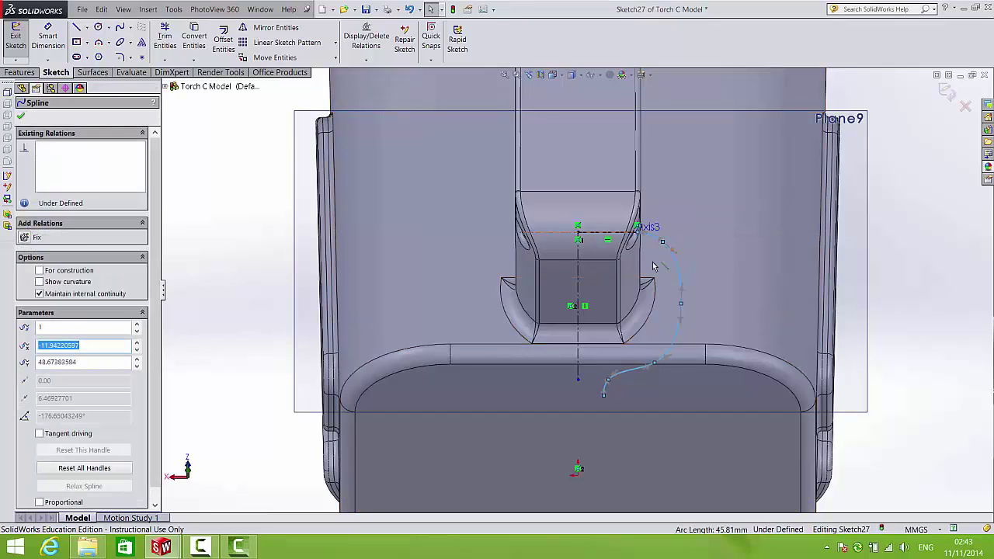
{"action": "key", "text": "Escape"}
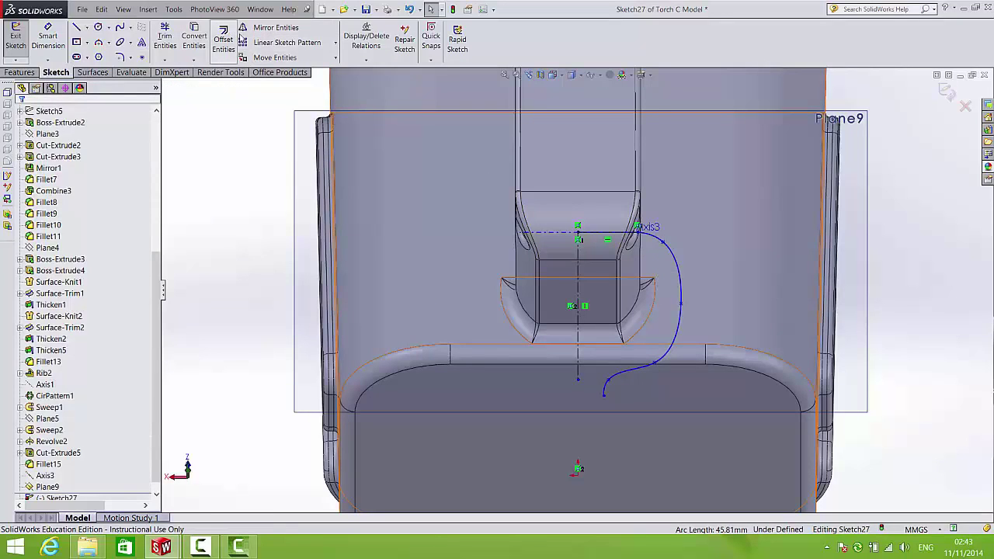
{"action": "left_click", "coordinate": [264, 28]}
{"action": "left_click", "coordinate": [626, 232]}
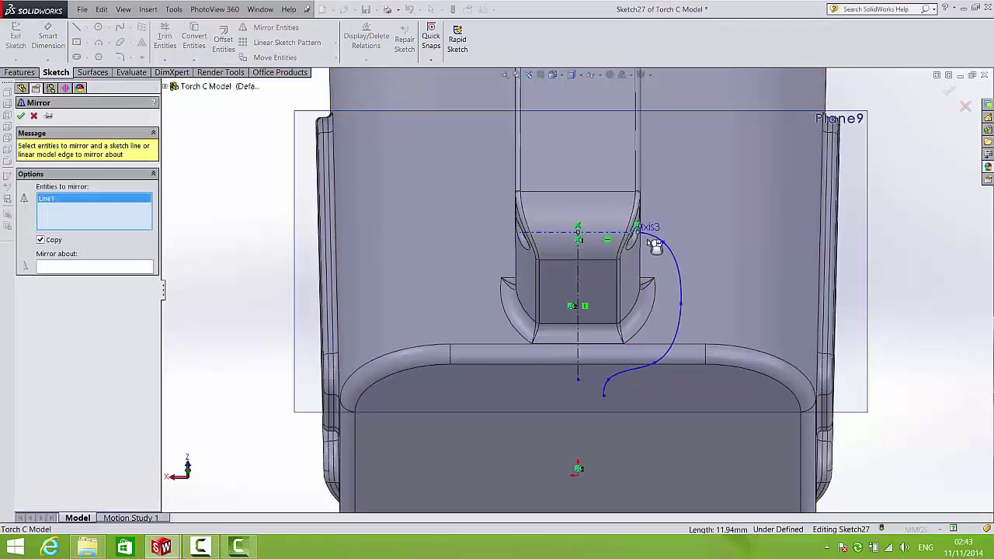
{"action": "left_click", "coordinate": [657, 244]}
{"action": "left_click", "coordinate": [106, 269]}
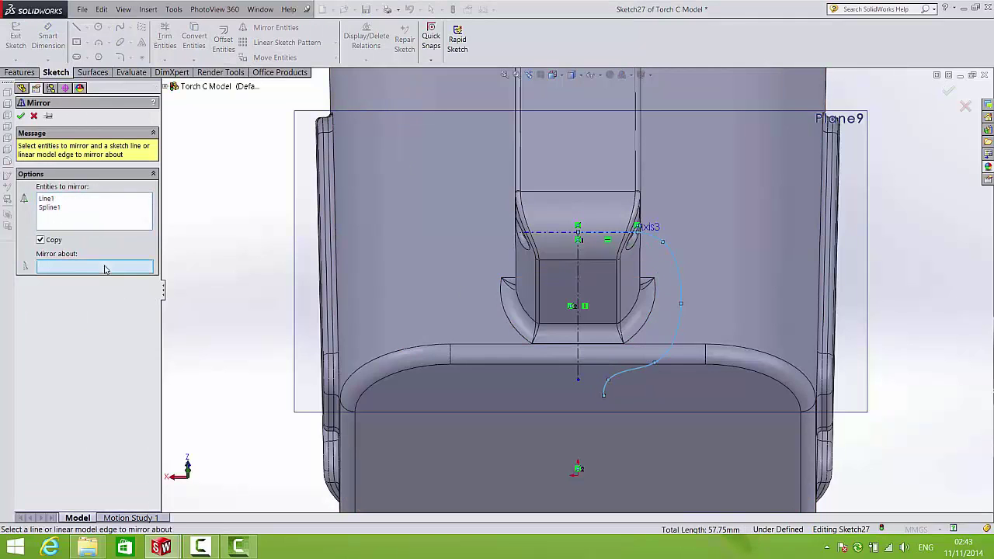
{"action": "left_click", "coordinate": [579, 307]}
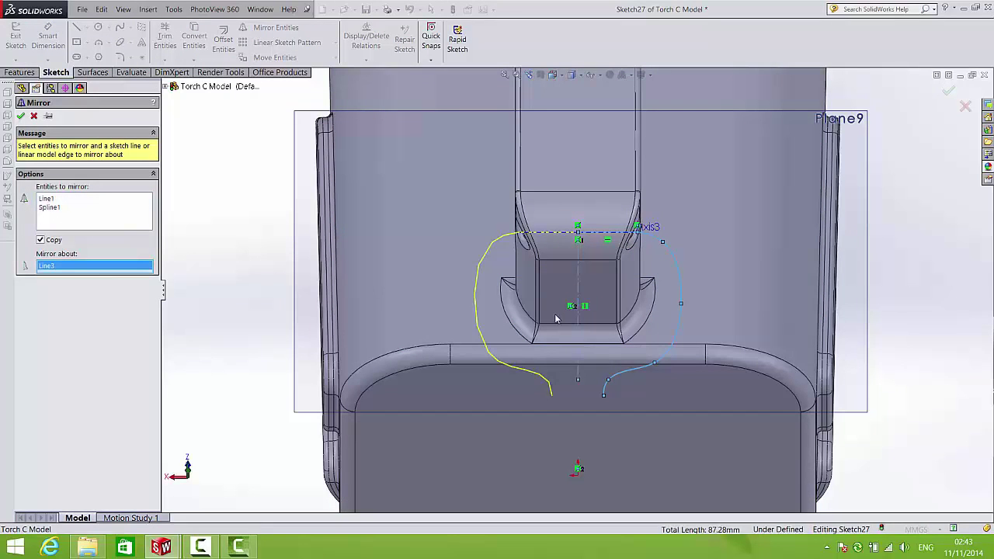
{"action": "key", "text": "Escape"}
Step: Make the spline tangent to the horizontal line where the two meet beside the handle hole
{"action": "scroll", "coordinate": [660, 233], "scroll_direction": "down", "scroll_amount": 5}
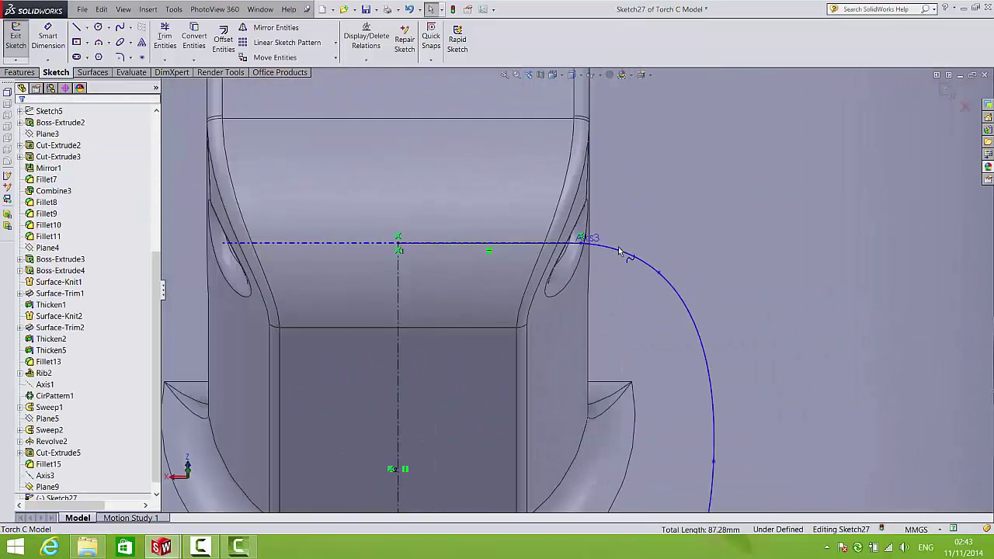
{"action": "scroll", "coordinate": [619, 251], "scroll_direction": "down", "scroll_amount": 3}
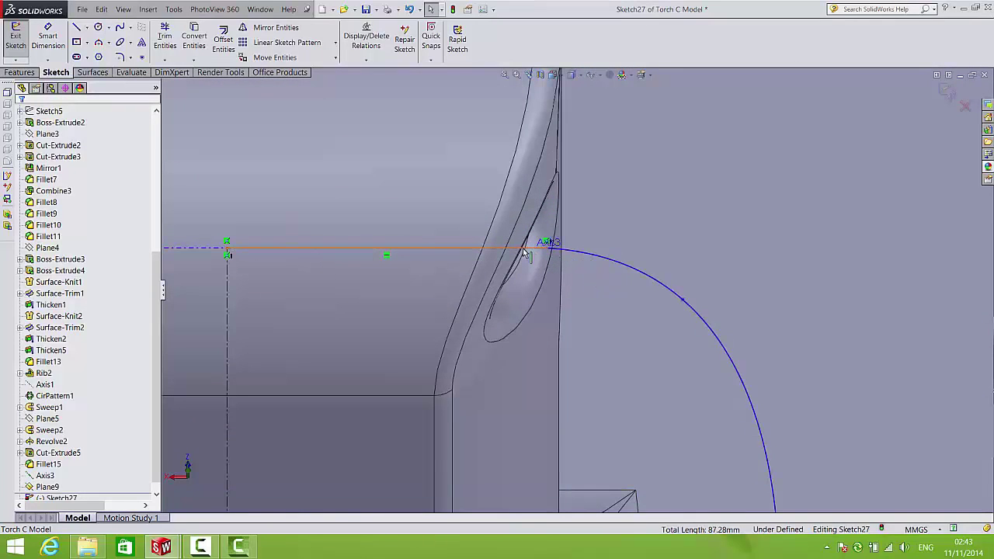
{"action": "left_click", "coordinate": [526, 253]}
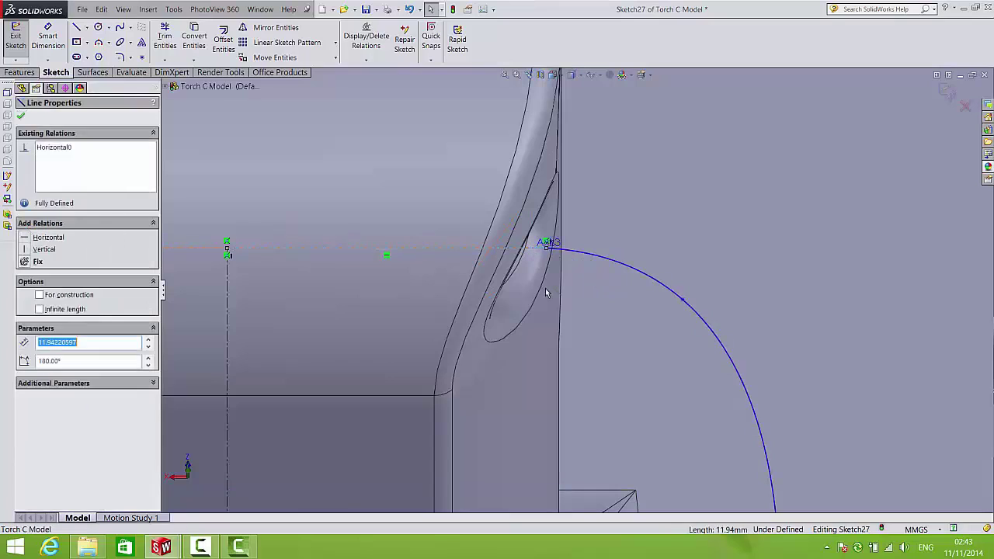
{"action": "left_click", "coordinate": [579, 256], "text": "ctrl"}
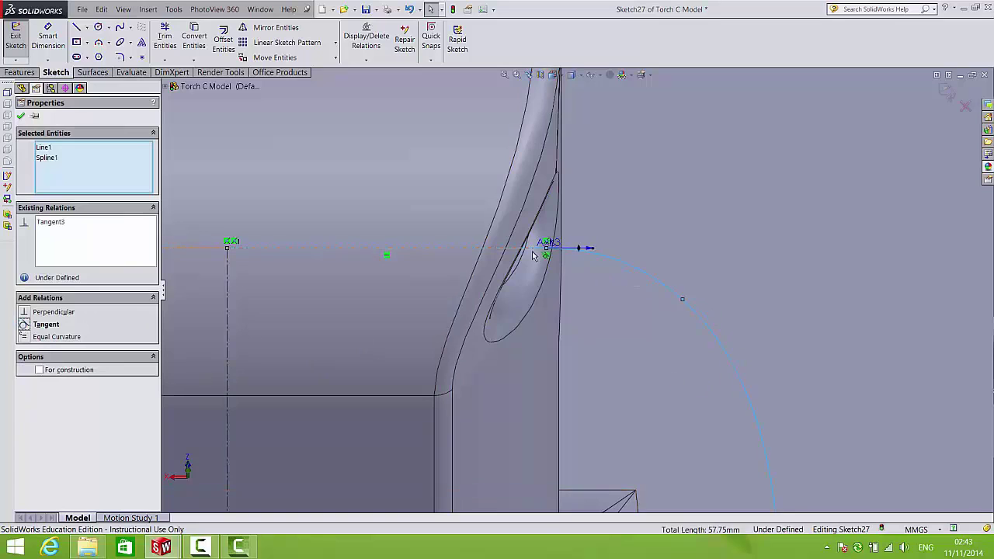
Step: Rotate the tangent handle at the spline's lower end to nearly vertical, about -89.4°
{"action": "scroll", "coordinate": [553, 322], "scroll_direction": "up", "scroll_amount": 7}
{"action": "scroll", "coordinate": [534, 446], "scroll_direction": "down", "scroll_amount": 5}
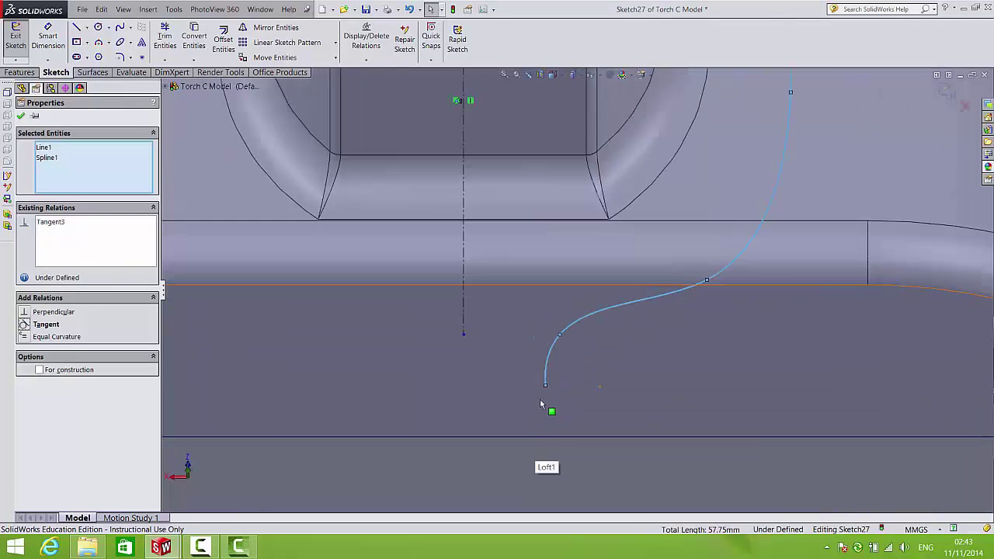
{"action": "left_click", "coordinate": [546, 378]}
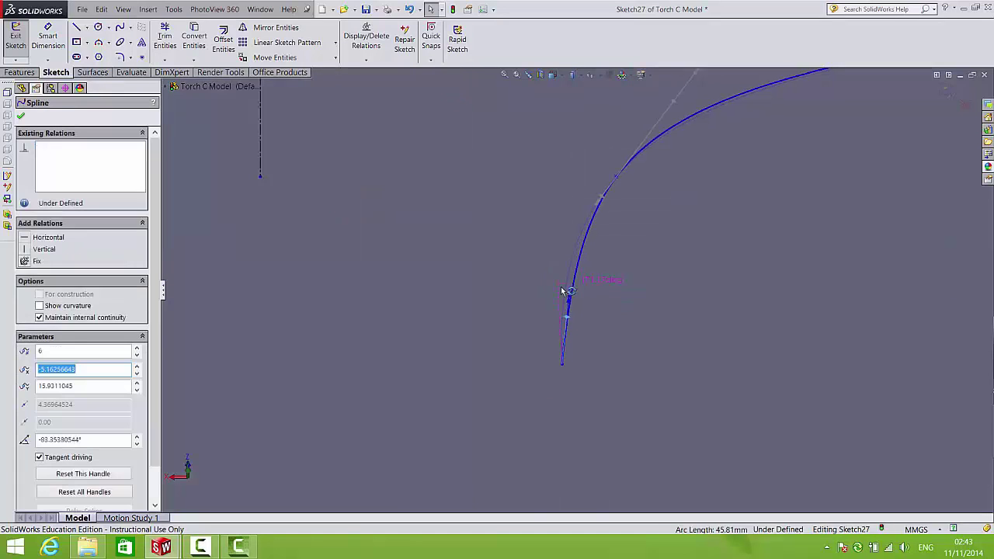
{"action": "mouse_move", "coordinate": [563, 290]}
{"action": "left_mouse_down"}
{"action": "mouse_move", "coordinate": [479, 333]}
{"action": "mouse_move", "coordinate": [510, 304]}
{"action": "mouse_move", "coordinate": [563, 296]}
{"action": "left_mouse_up"}
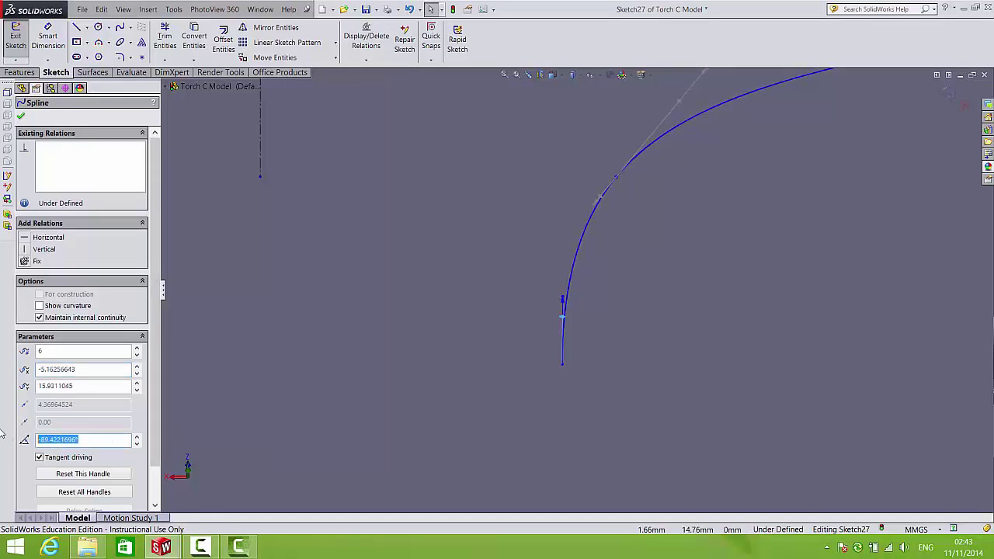
{"action": "left_click", "coordinate": [478, 365]}
{"action": "scroll", "coordinate": [636, 283], "scroll_direction": "up", "scroll_amount": 5}
{"action": "scroll", "coordinate": [597, 86], "scroll_direction": "down", "scroll_amount": 2}
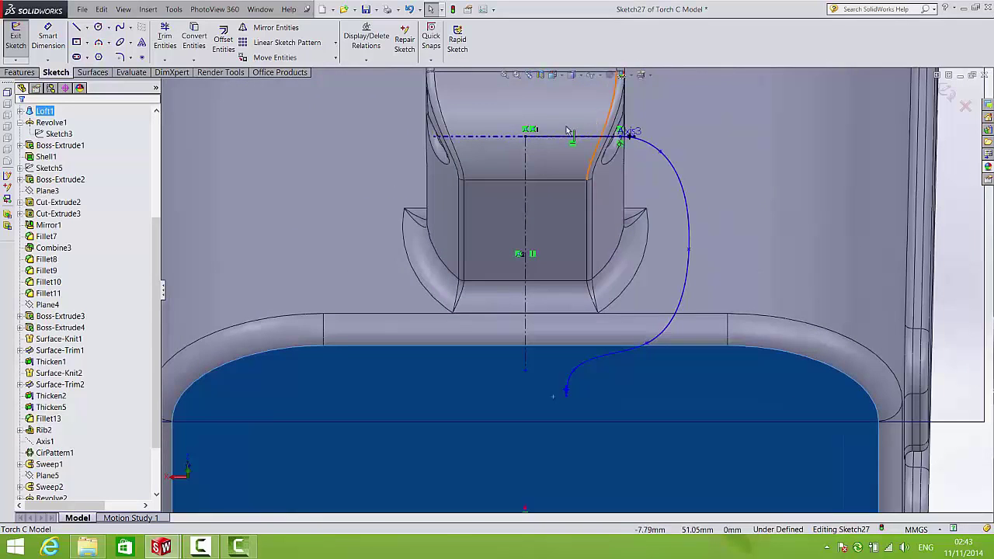
{"action": "key", "text": "Escape"}
Step: Mirror the horizontal line and the spline about the vertical centerline, and close the sketch
{"action": "left_click", "coordinate": [264, 28]}
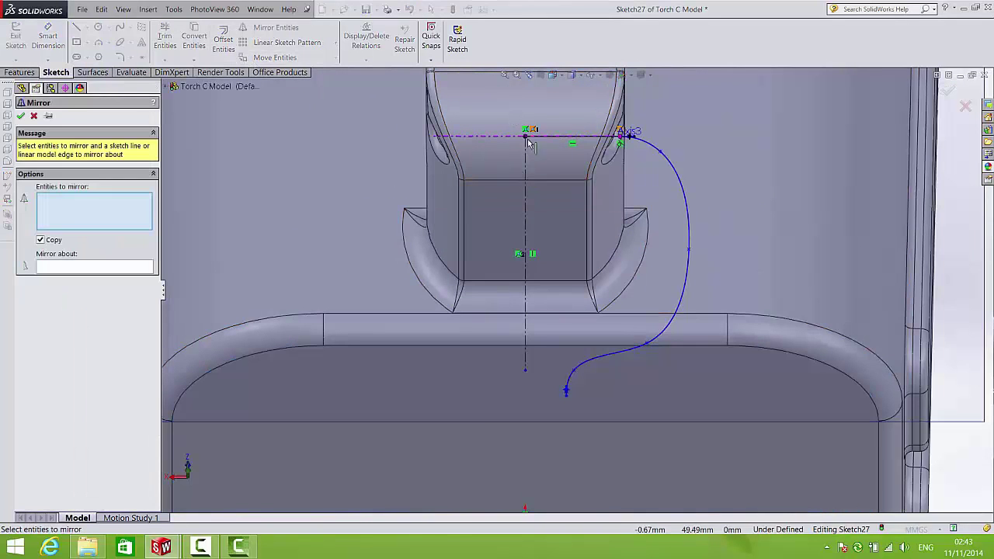
{"action": "left_click", "coordinate": [553, 144]}
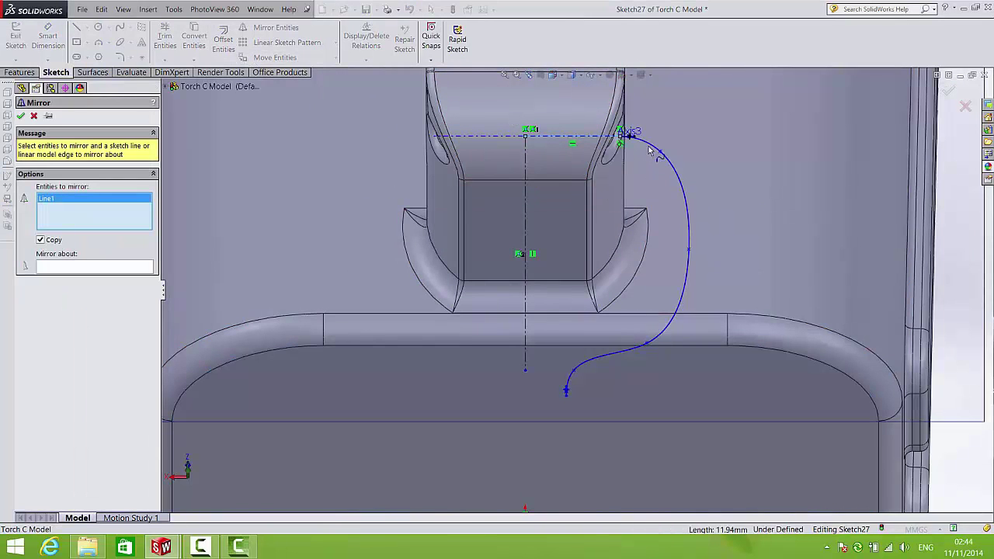
{"action": "left_click", "coordinate": [650, 151]}
{"action": "left_click", "coordinate": [136, 268]}
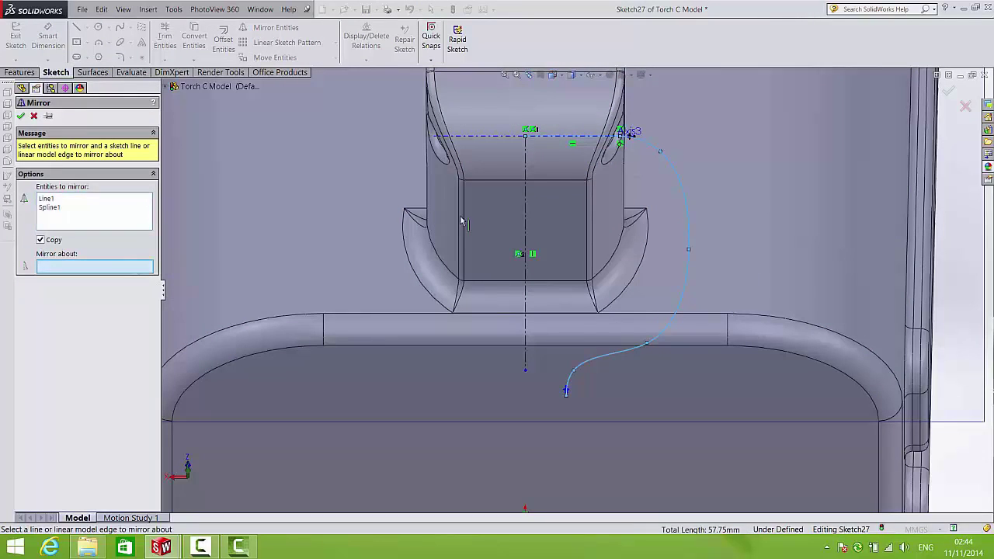
{"action": "left_click", "coordinate": [527, 223]}
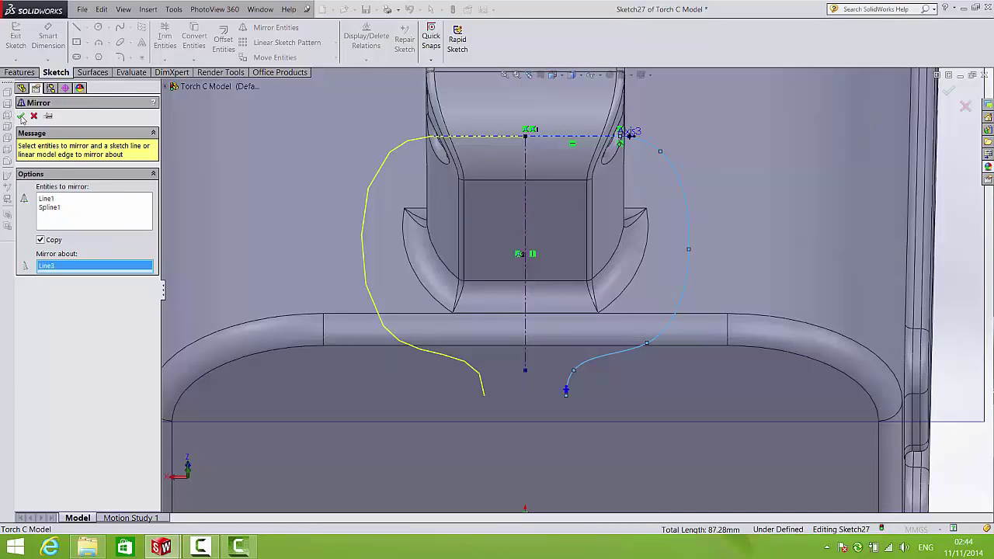
{"action": "left_click", "coordinate": [22, 117]}
{"action": "scroll", "coordinate": [401, 249], "scroll_direction": "up", "scroll_amount": 5}
{"action": "middle_click_drag", "start_coordinate": [435, 233], "coordinate": [466, 244]}
{"action": "scroll", "coordinate": [545, 255], "scroll_direction": "down", "scroll_amount": 2}
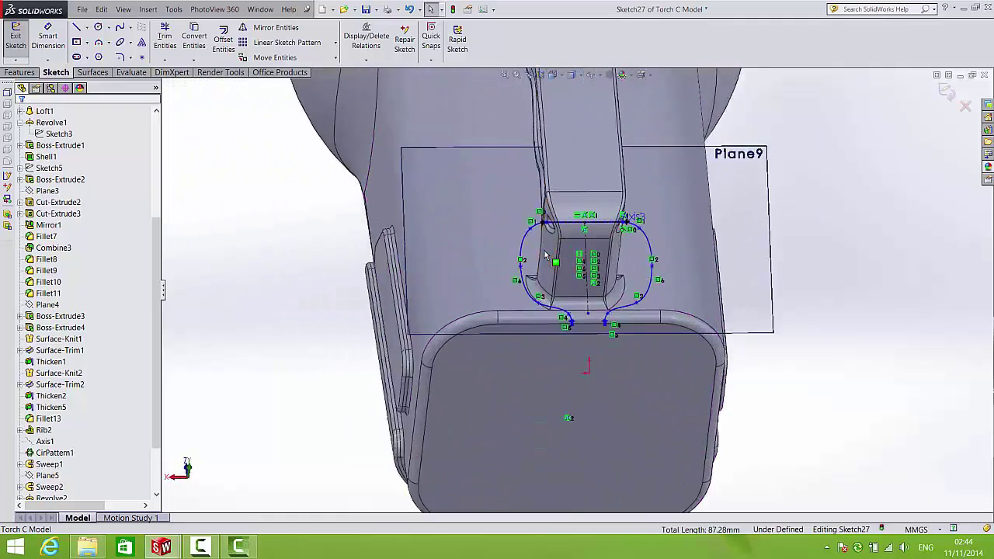
{"action": "scroll", "coordinate": [545, 255], "scroll_direction": "down", "scroll_amount": 2}
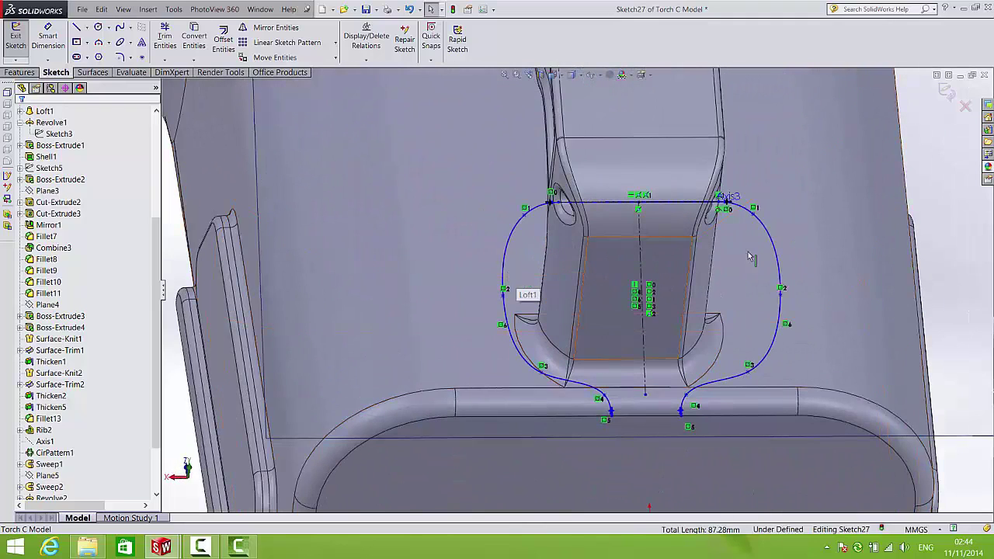
{"action": "left_click", "coordinate": [947, 90]}
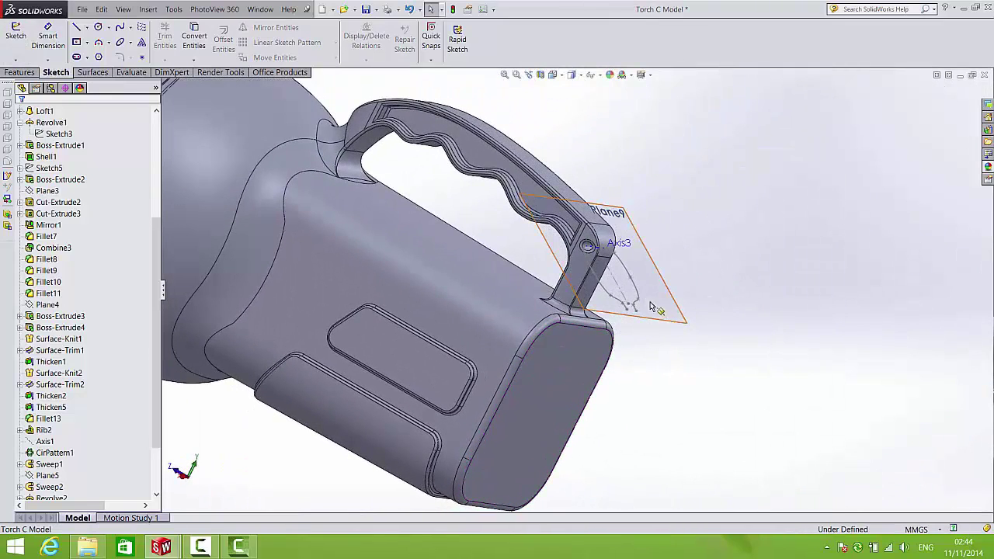
Step: Reopen the loop sketch, join the two spline ends with a horizontal construction line about 10.3 mm long, and close the sketch
{"action": "scroll", "coordinate": [646, 323], "scroll_direction": "down", "scroll_amount": 5}
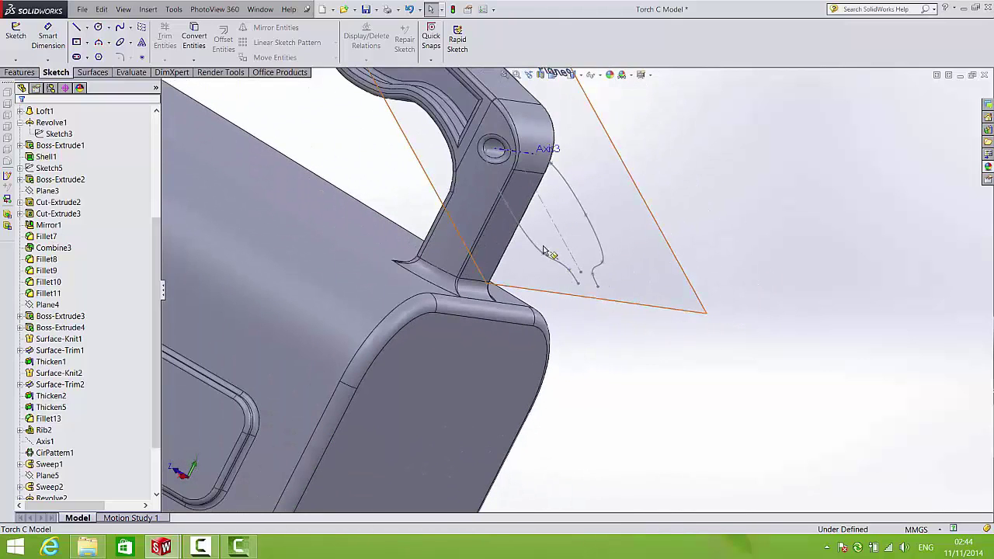
{"action": "scroll", "coordinate": [604, 287], "scroll_direction": "up", "scroll_amount": 5}
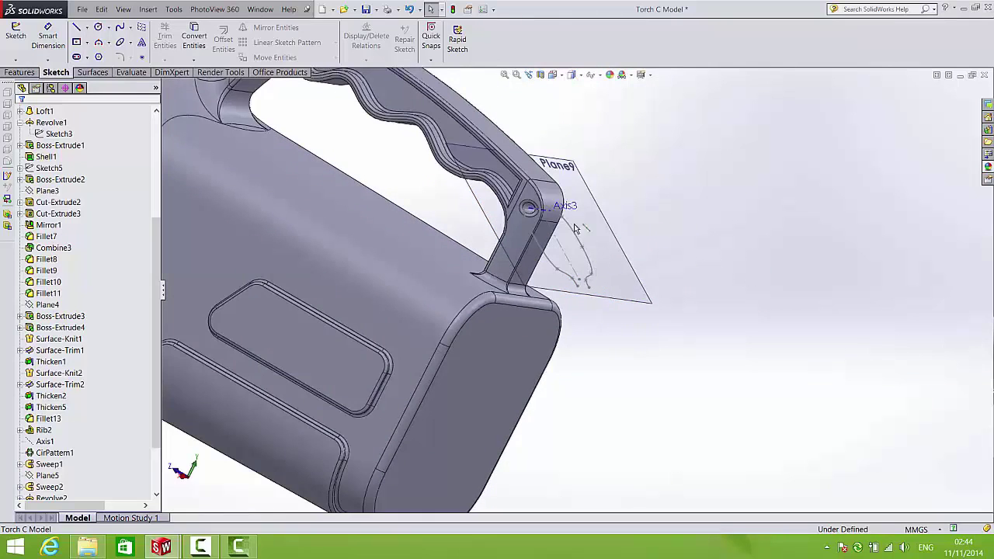
{"action": "scroll", "coordinate": [558, 174], "scroll_direction": "down", "scroll_amount": 4}
{"action": "scroll", "coordinate": [561, 298], "scroll_direction": "up", "scroll_amount": 2}
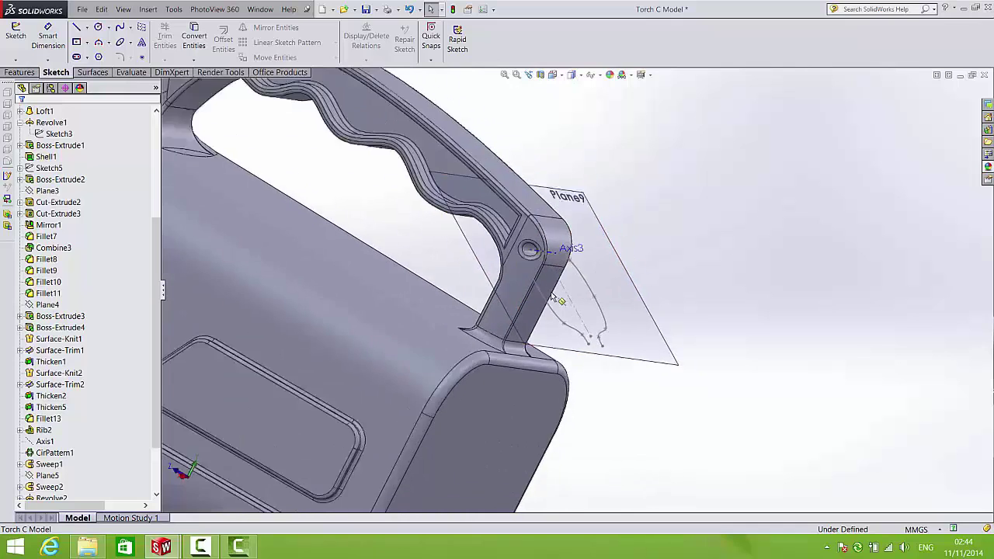
{"action": "left_click_drag", "start_coordinate": [157, 417], "coordinate": [165, 472]}
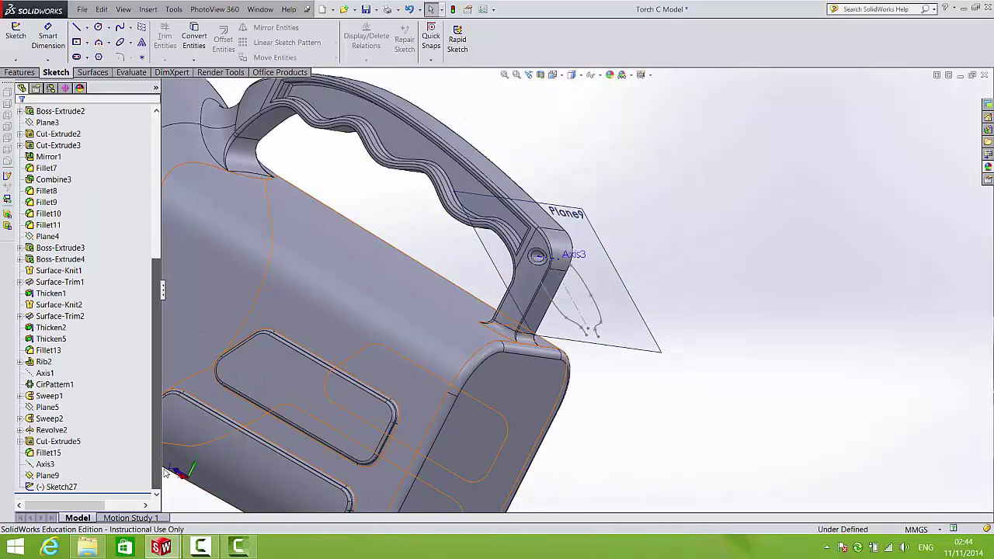
{"action": "right_click", "coordinate": [51, 487]}
{"action": "left_click", "coordinate": [61, 332]}
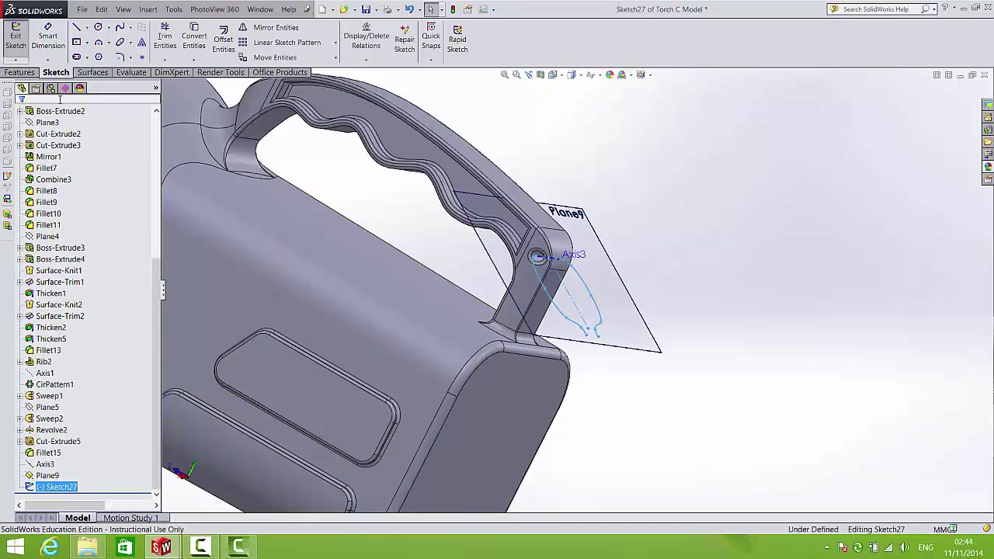
{"action": "left_click", "coordinate": [87, 28]}
{"action": "left_click", "coordinate": [89, 55]}
{"action": "scroll", "coordinate": [567, 303], "scroll_direction": "down", "scroll_amount": 6}
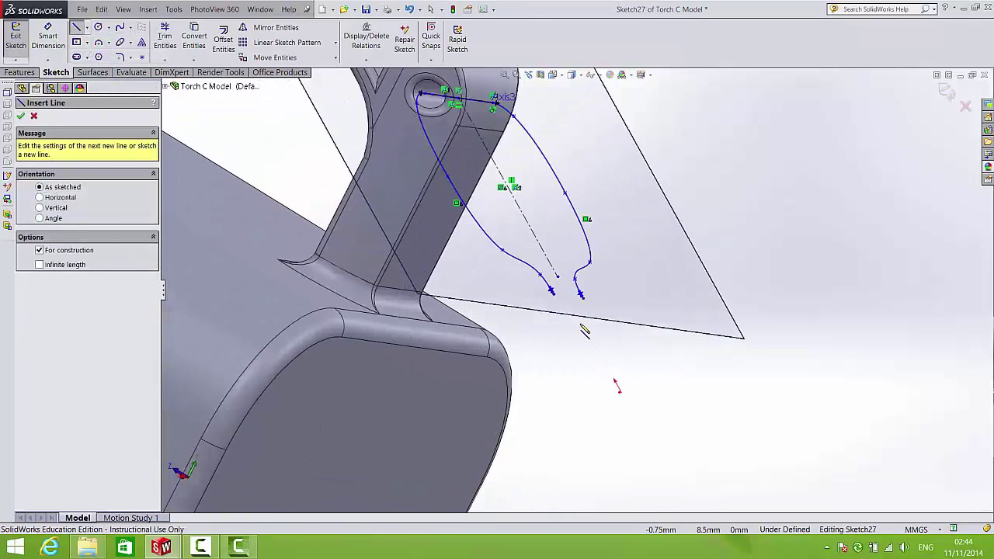
{"action": "left_click", "coordinate": [551, 281]}
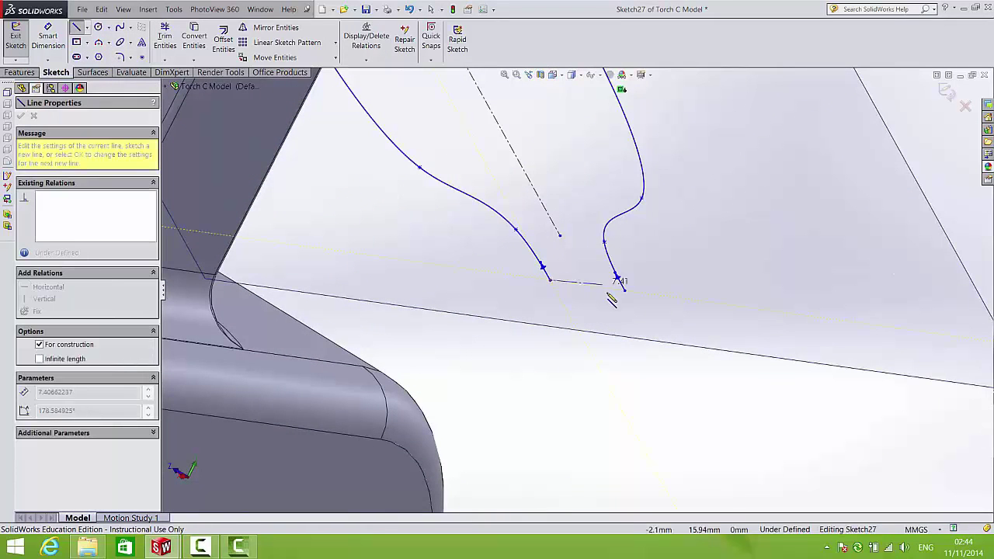
{"action": "left_click", "coordinate": [624, 289]}
{"action": "left_click", "coordinate": [945, 90]}
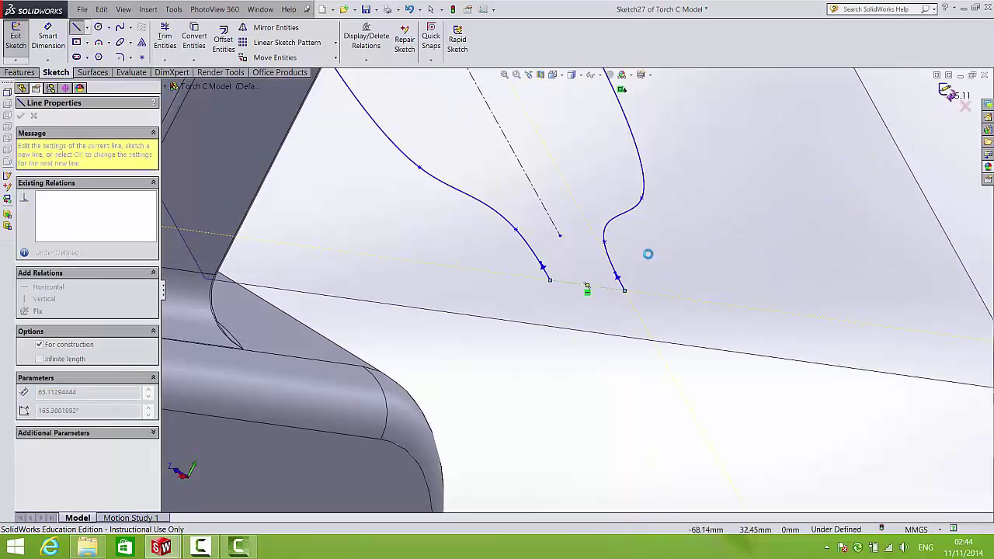
{"action": "scroll", "coordinate": [578, 310], "scroll_direction": "up", "scroll_amount": 5}
{"action": "scroll", "coordinate": [609, 333], "scroll_direction": "up", "scroll_amount": 3}
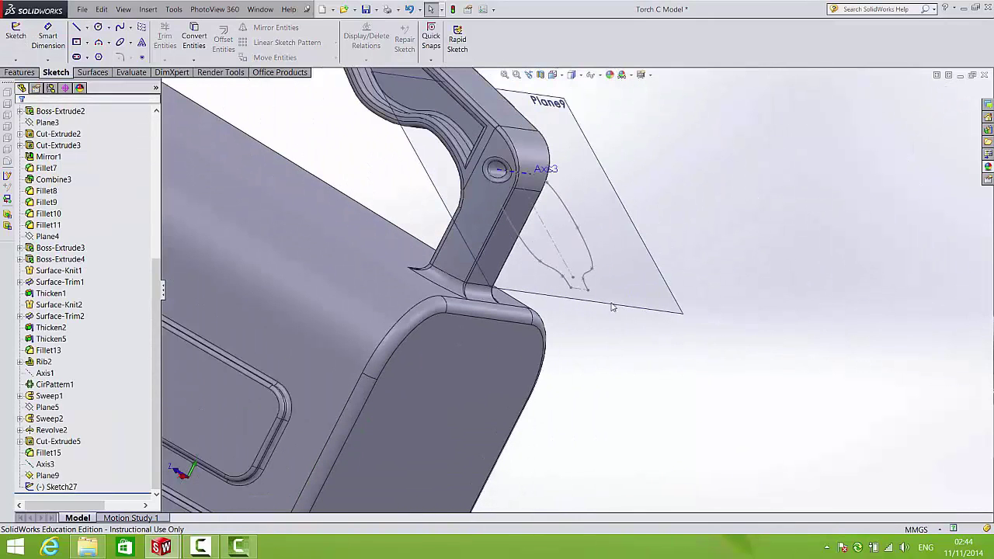
{"action": "left_click", "coordinate": [20, 72]}
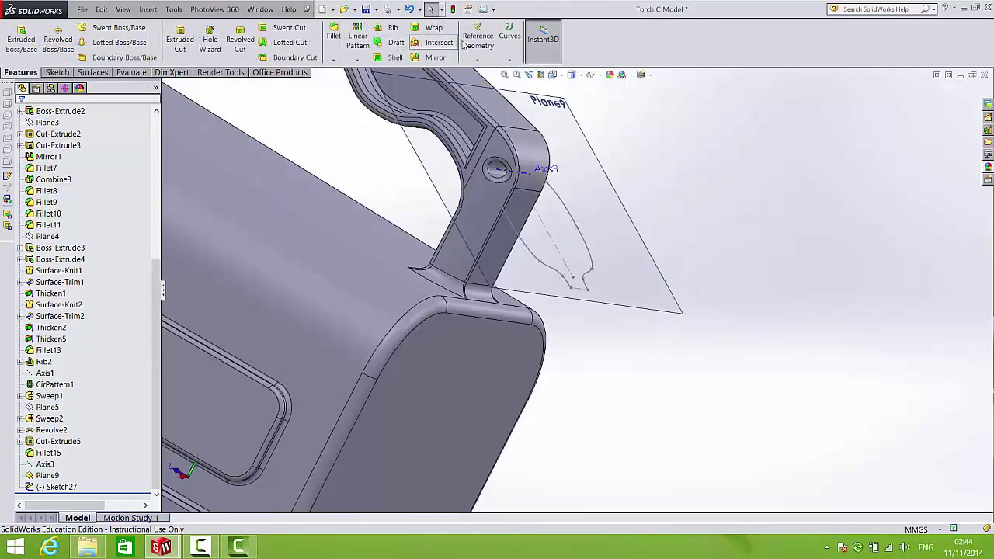
{"action": "left_click", "coordinate": [478, 39]}
{"action": "left_click", "coordinate": [482, 72]}
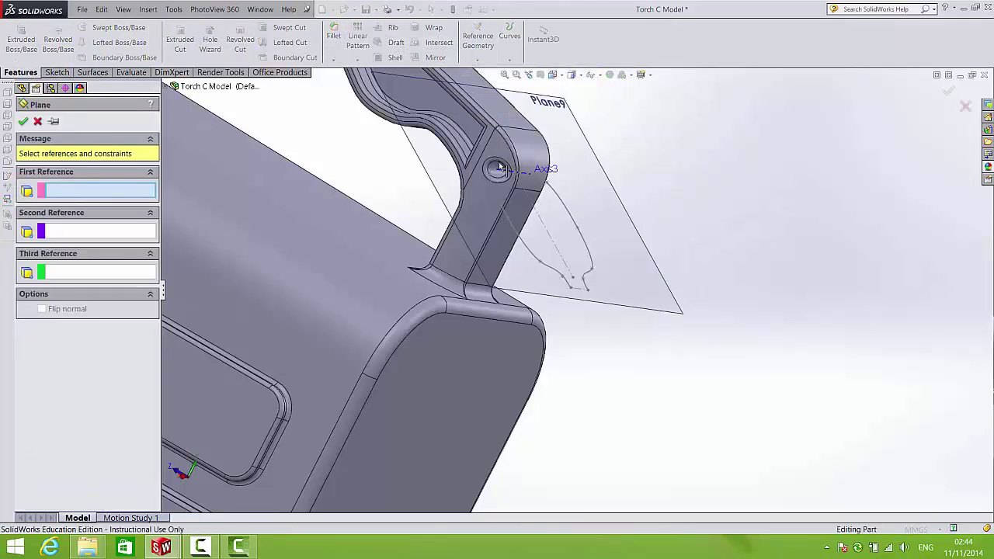
{"action": "scroll", "coordinate": [590, 315], "scroll_direction": "down", "scroll_amount": 4}
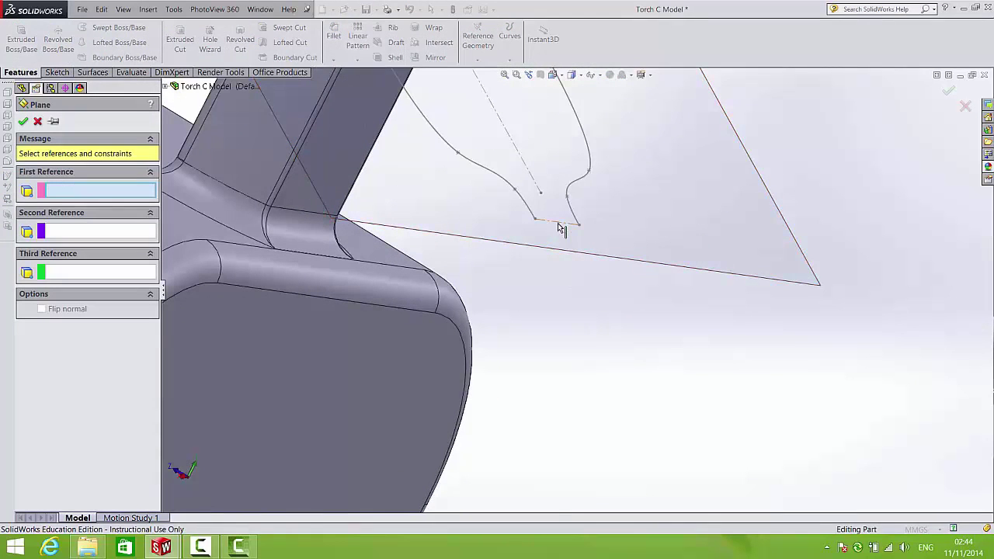
{"action": "left_click", "coordinate": [559, 225]}
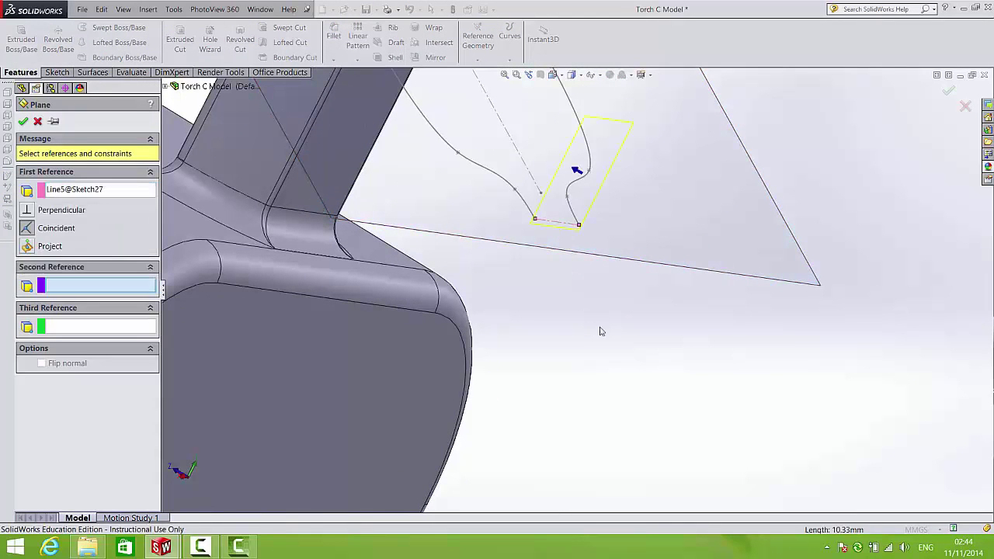
{"action": "left_click", "coordinate": [681, 272]}
{"action": "mouse_move", "coordinate": [581, 321]}
{"action": "middle_mouse_down"}
{"action": "mouse_move", "coordinate": [577, 288]}
{"action": "mouse_move", "coordinate": [603, 303]}
{"action": "mouse_move", "coordinate": [579, 331]}
{"action": "middle_mouse_up"}
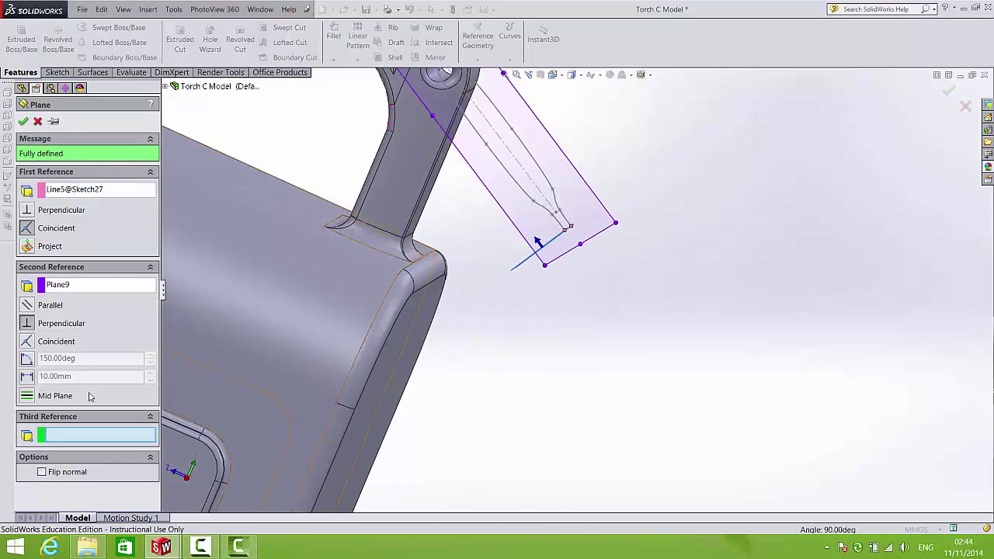
{"action": "left_click", "coordinate": [27, 359]}
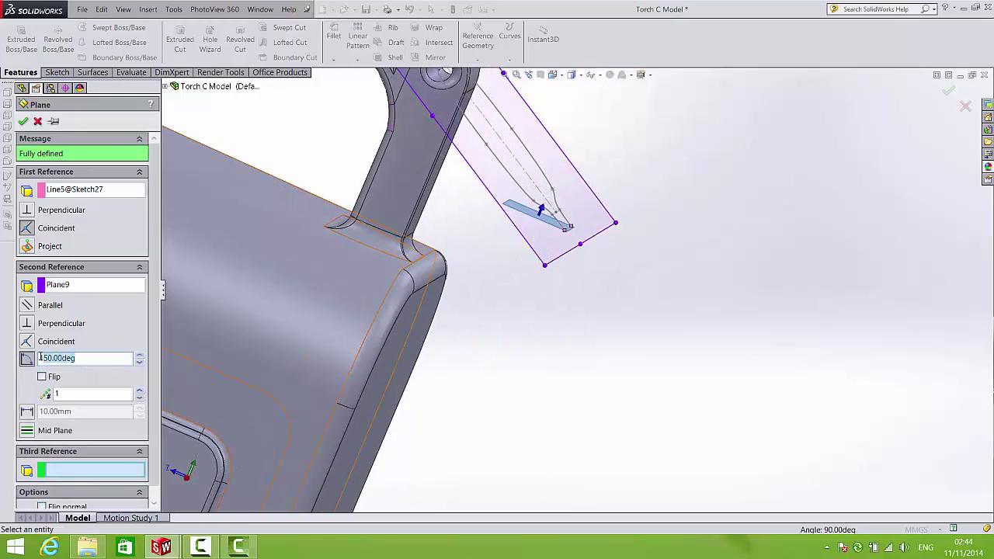
{"action": "left_click", "coordinate": [395, 367]}
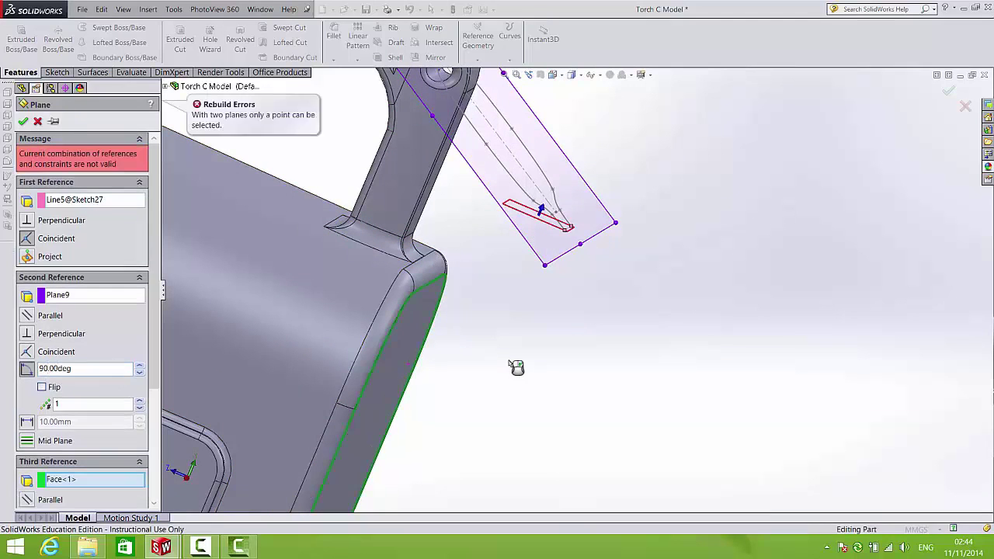
{"action": "key", "text": "Escape"}
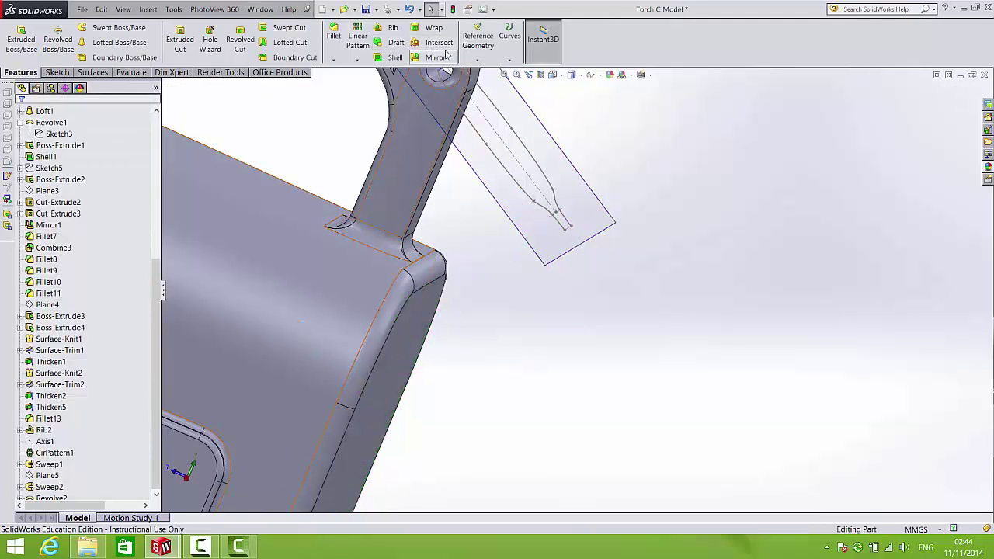
Step: Create a reference plane through the construction line joining the spline ends, at 90° to the loop sketch's plane
{"action": "left_click", "coordinate": [478, 59]}
{"action": "left_click", "coordinate": [489, 70]}
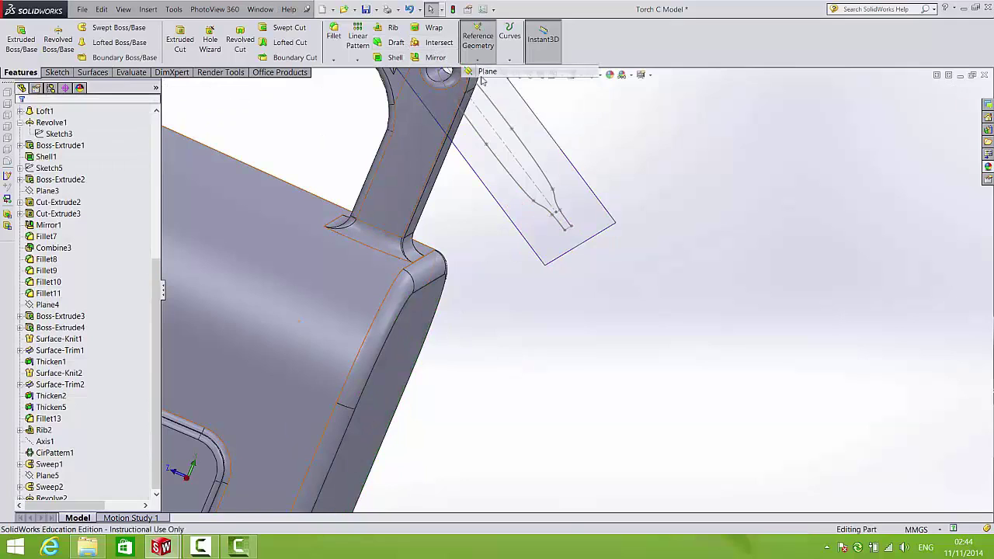
{"action": "left_click", "coordinate": [570, 233]}
{"action": "left_click", "coordinate": [586, 246]}
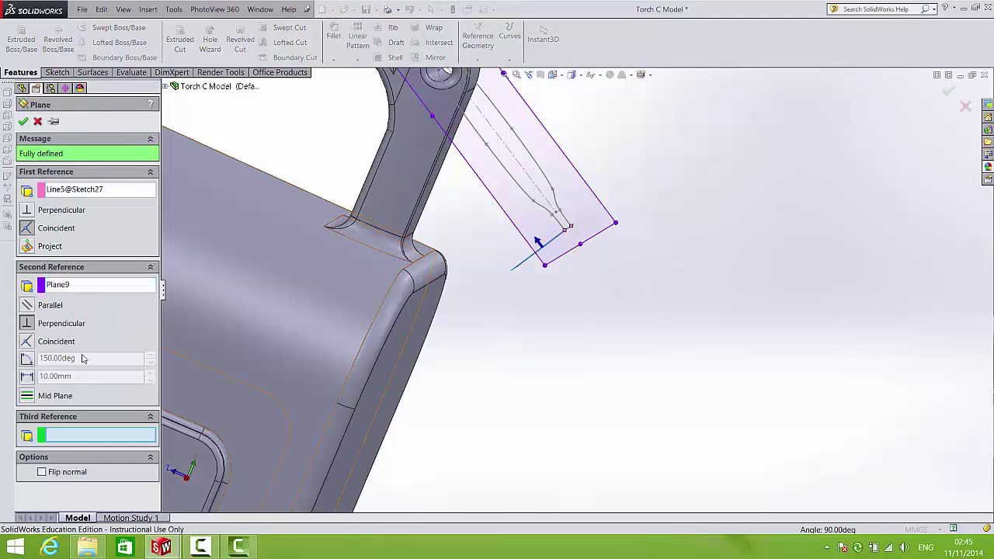
{"action": "left_click", "coordinate": [26, 360]}
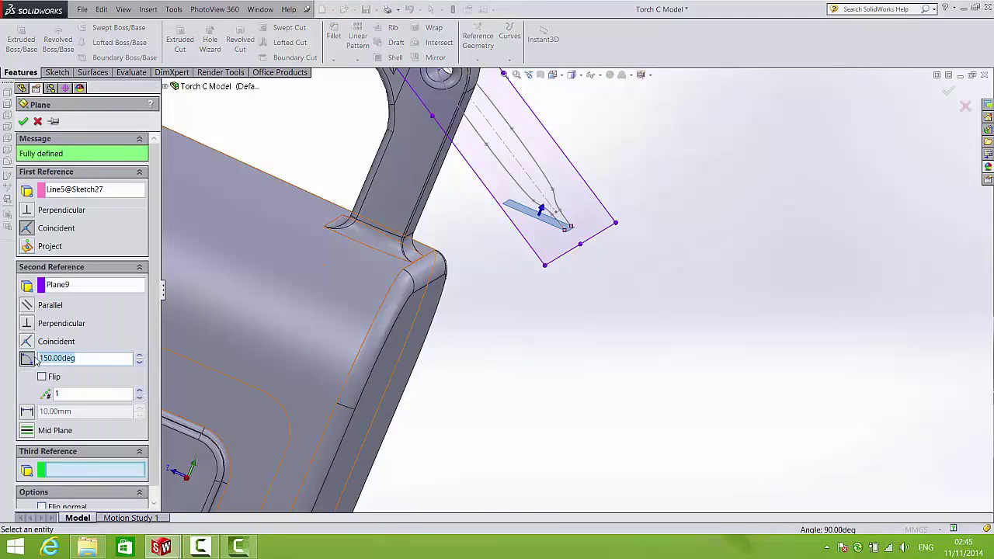
{"action": "type", "text": "90"}
{"action": "key", "text": "Return"}
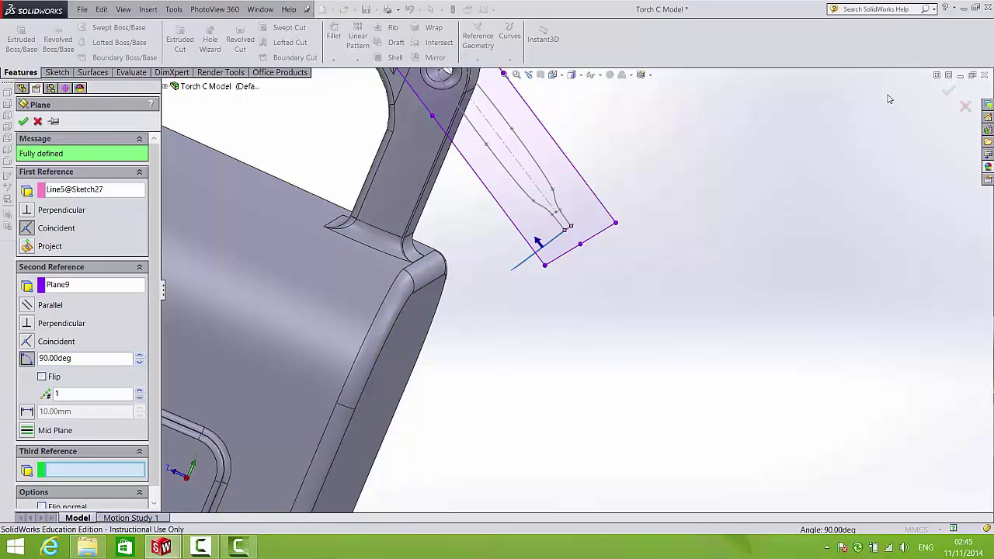
{"action": "left_click", "coordinate": [948, 93]}
{"action": "scroll", "coordinate": [572, 162], "scroll_direction": "up", "scroll_amount": 3}
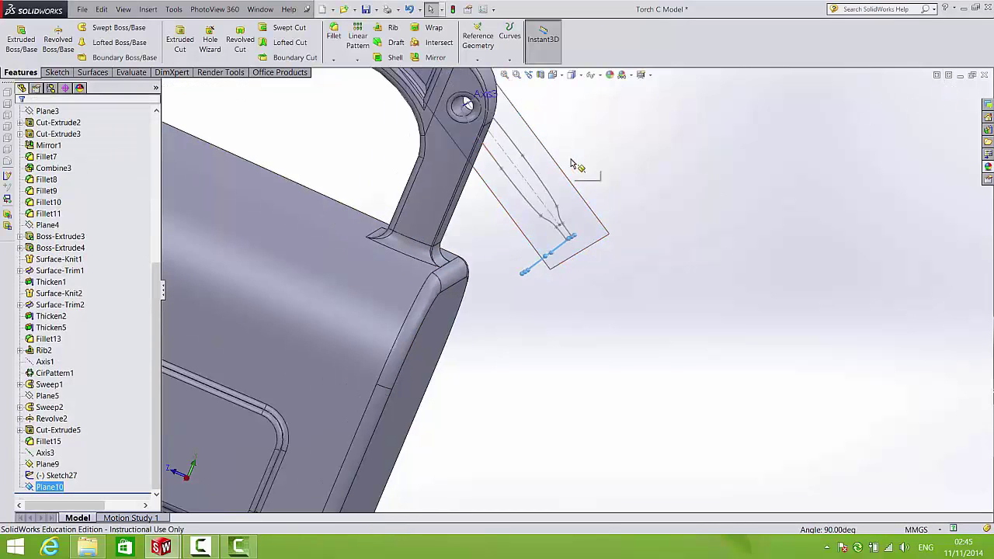
Step: Hide Plane9, the angled plane that carries the loop sketch
{"action": "scroll", "coordinate": [573, 178], "scroll_direction": "down", "scroll_amount": 3}
{"action": "left_click", "coordinate": [536, 211]}
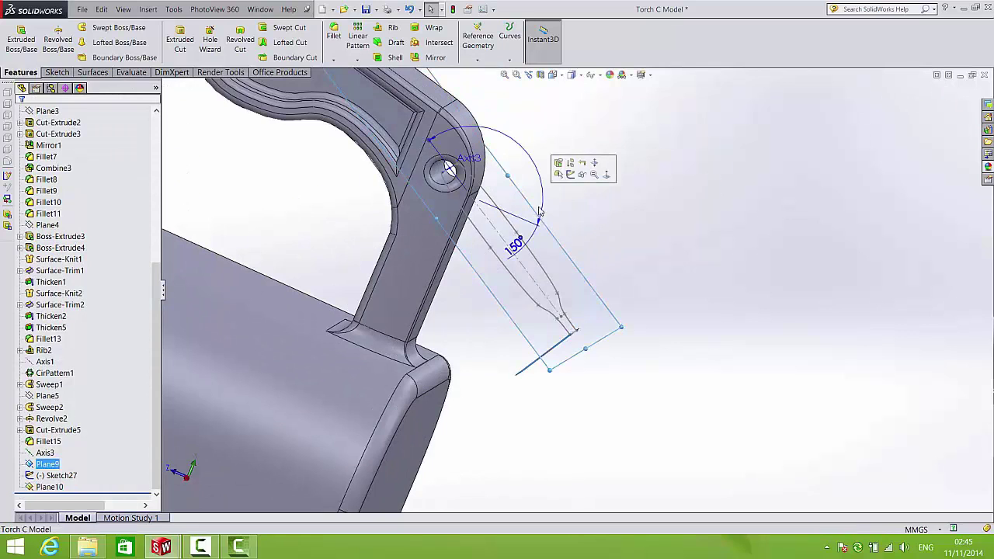
{"action": "left_click", "coordinate": [576, 185]}
Step: Enlarge the new plane at the loop's open end so that it extends past both spline ends
{"action": "middle_click_drag", "start_coordinate": [603, 321], "coordinate": [563, 309]}
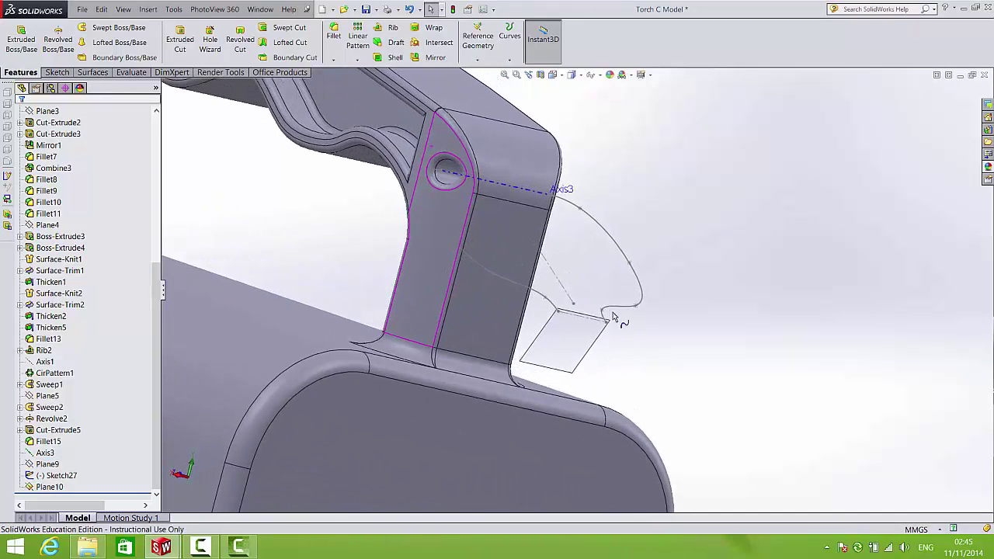
{"action": "left_click", "coordinate": [610, 325]}
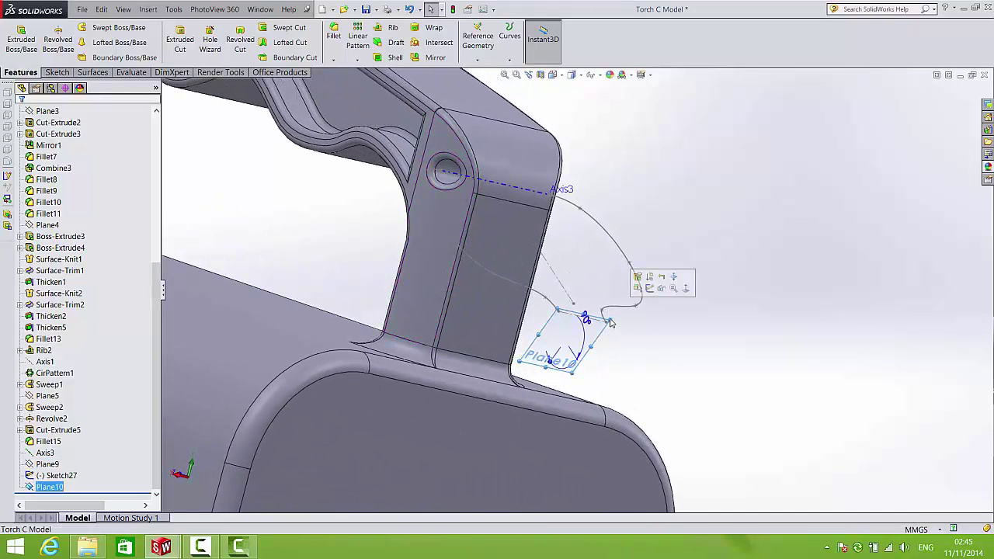
{"action": "left_click_drag", "start_coordinate": [609, 320], "coordinate": [656, 290]}
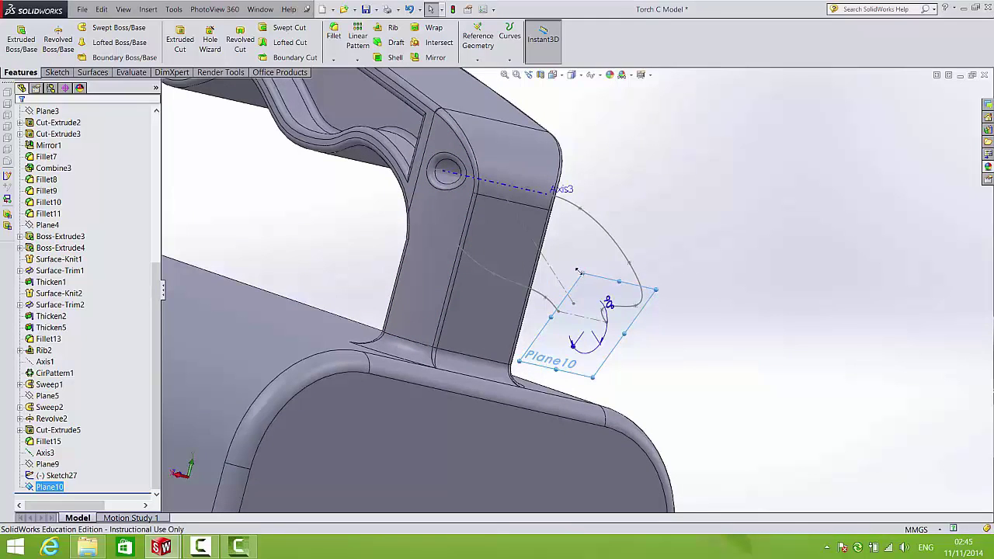
{"action": "left_click_drag", "start_coordinate": [578, 271], "coordinate": [554, 257]}
Step: Sketch a circle about 4 mm in diameter on the enlarged plane, centred on the spline end nearer the handle
{"action": "left_click", "coordinate": [56, 72]}
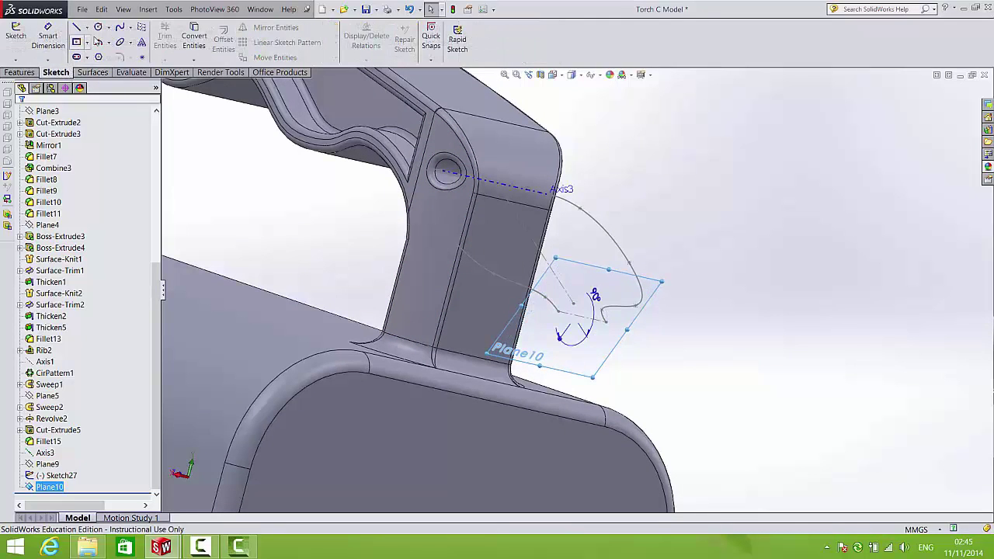
{"action": "left_click", "coordinate": [97, 27]}
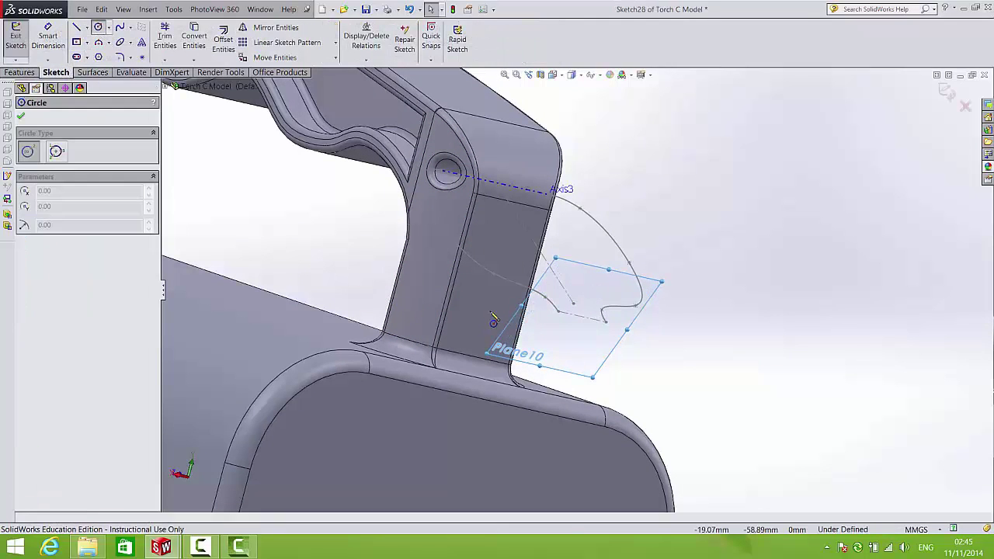
{"action": "left_click", "coordinate": [563, 304]}
{"action": "scroll", "coordinate": [559, 314], "scroll_direction": "down", "scroll_amount": 6}
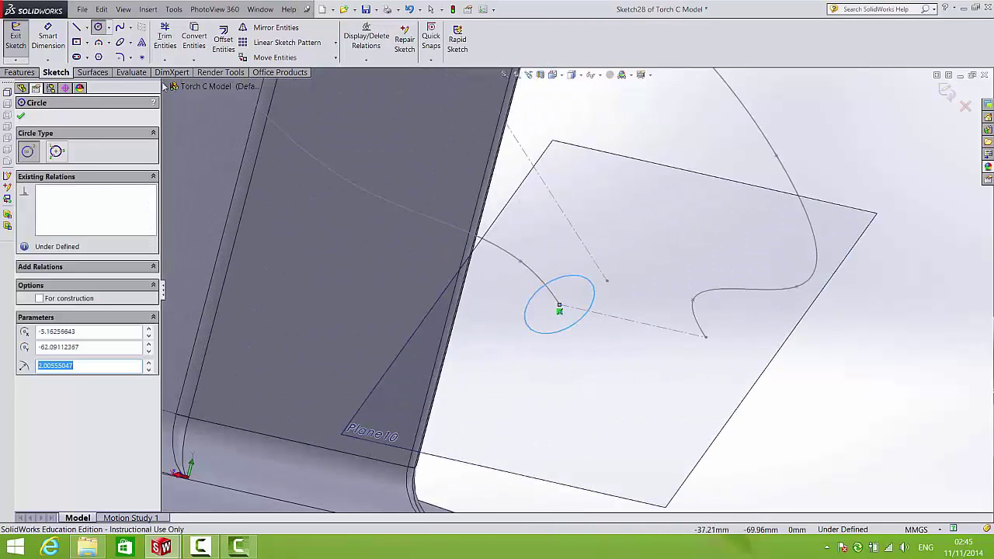
Step: Dimension the circle's diameter as 4 mm and close the sketch
{"action": "left_click", "coordinate": [49, 39]}
{"action": "left_click", "coordinate": [558, 280]}
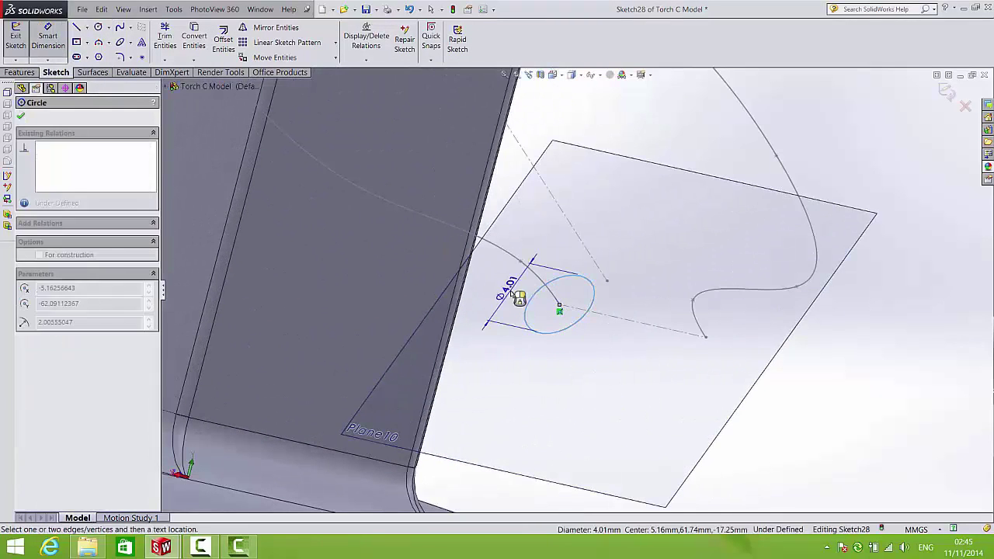
{"action": "left_click", "coordinate": [513, 298]}
{"action": "type", "text": "4"}
{"action": "key", "text": "Return"}
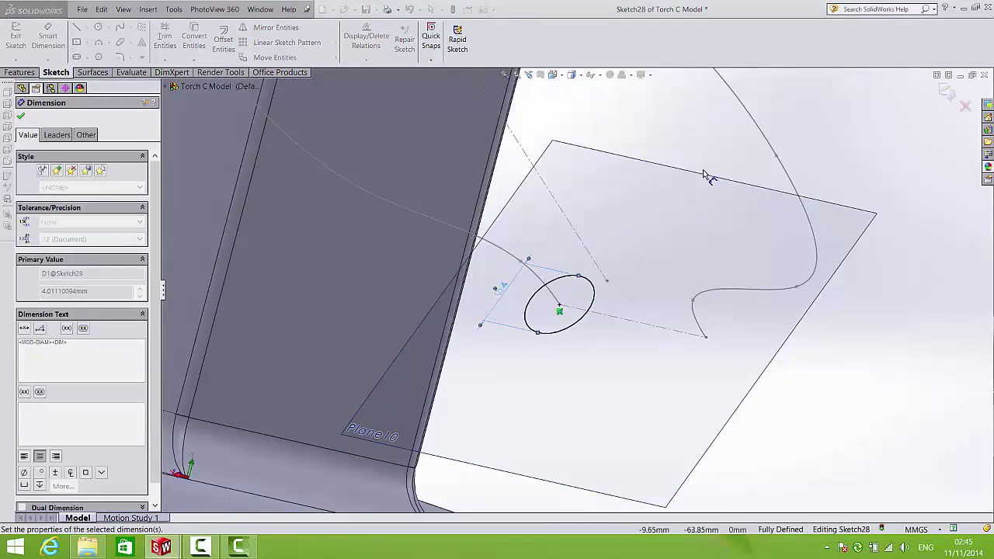
{"action": "scroll", "coordinate": [576, 291], "scroll_direction": "up", "scroll_amount": 5}
{"action": "left_click", "coordinate": [909, 122]}
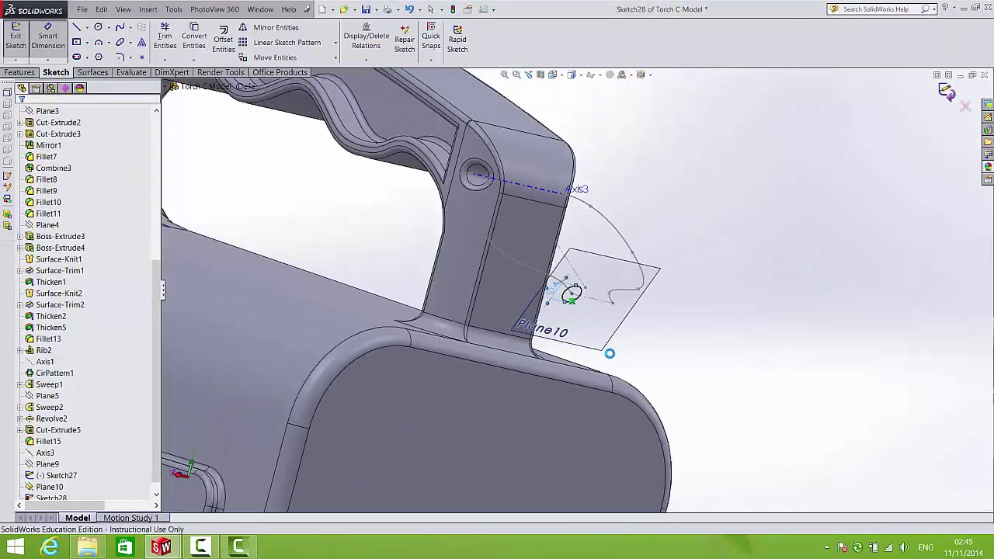
{"action": "left_click", "coordinate": [16, 35]}
Step: Sweep the circle along the loop sketch as a separate body, with Merge result turned off
{"action": "left_click", "coordinate": [19, 72]}
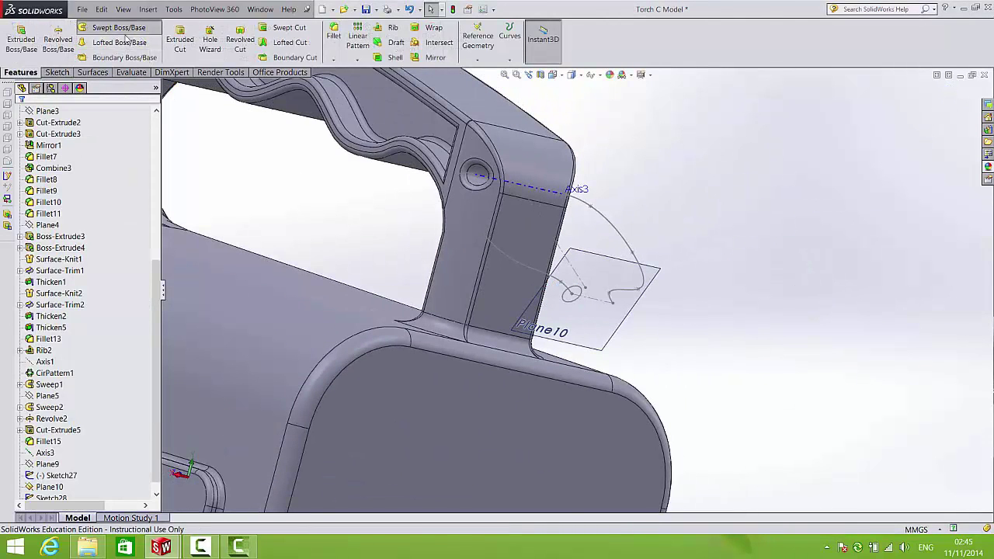
{"action": "left_click", "coordinate": [119, 27]}
{"action": "left_click", "coordinate": [576, 304]}
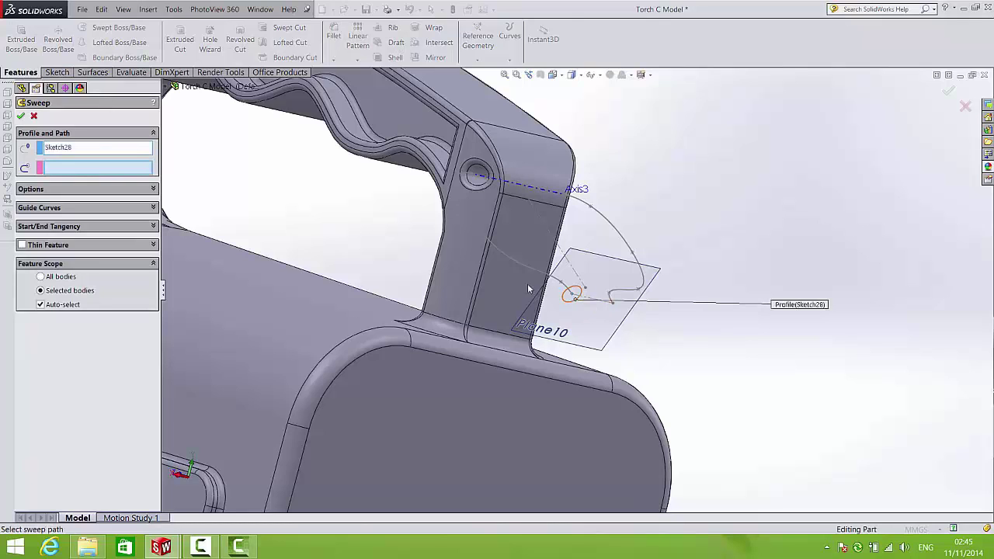
{"action": "left_click", "coordinate": [523, 267]}
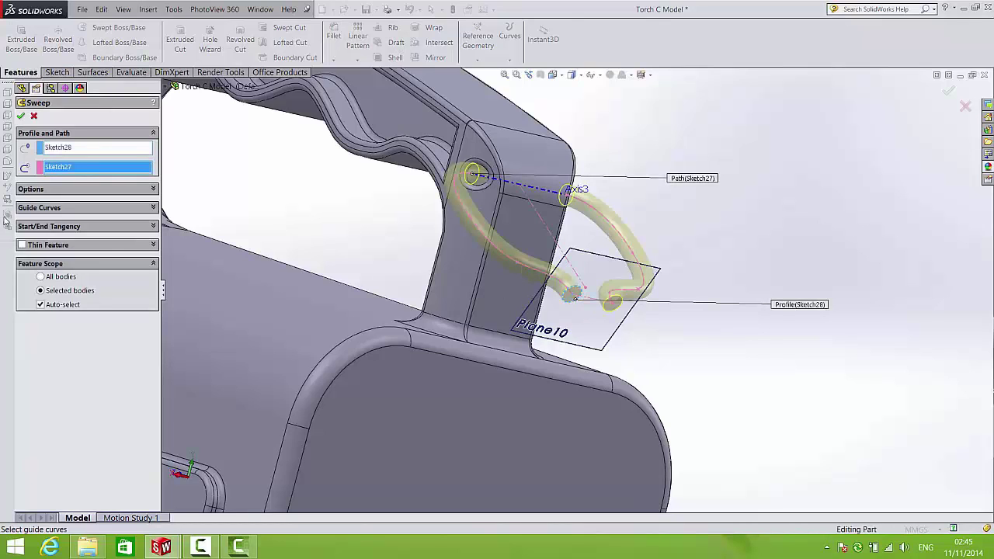
{"action": "left_click", "coordinate": [46, 191]}
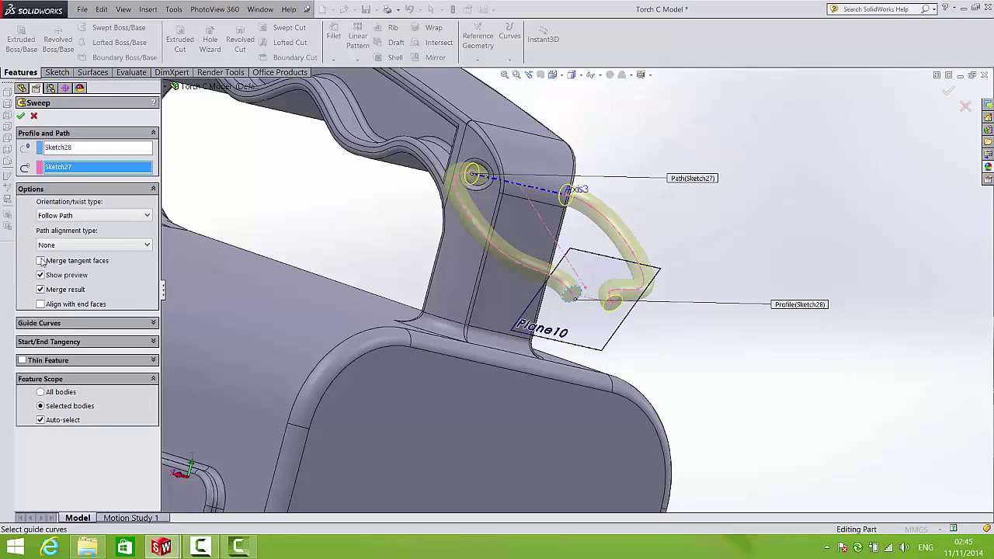
{"action": "left_click", "coordinate": [40, 289]}
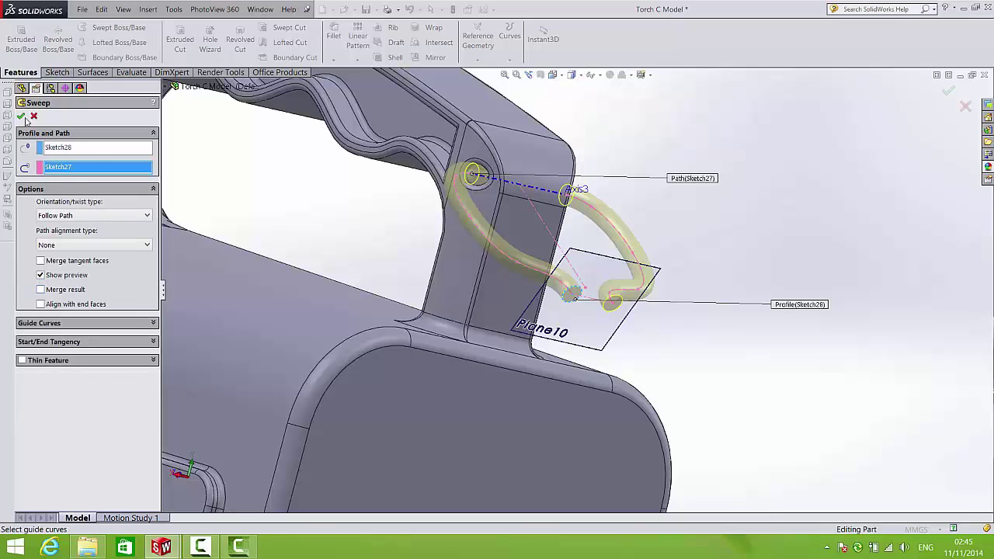
{"action": "left_click", "coordinate": [22, 116]}
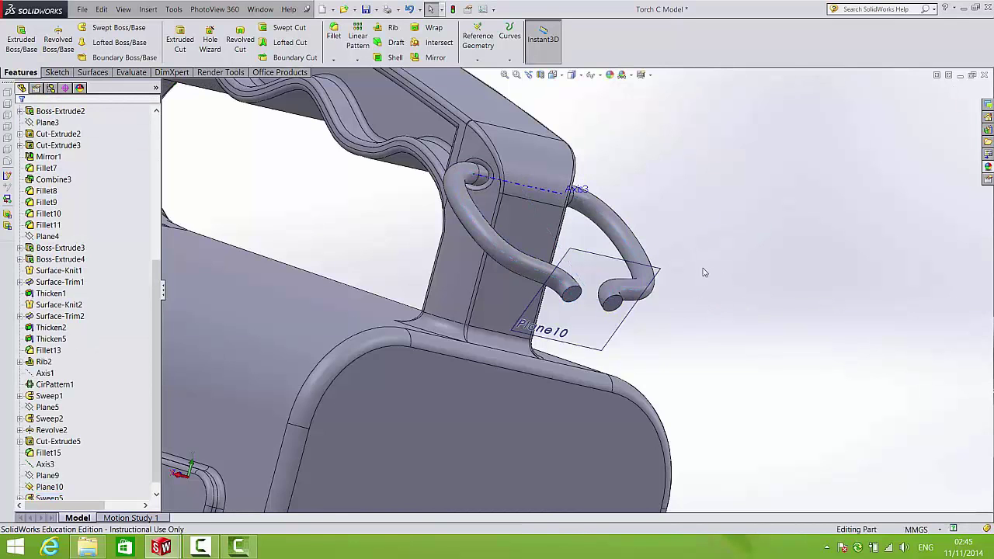
Step: Hide Axis3 through the handle hole and Plane10 at the loop's open end
{"action": "left_click", "coordinate": [535, 192]}
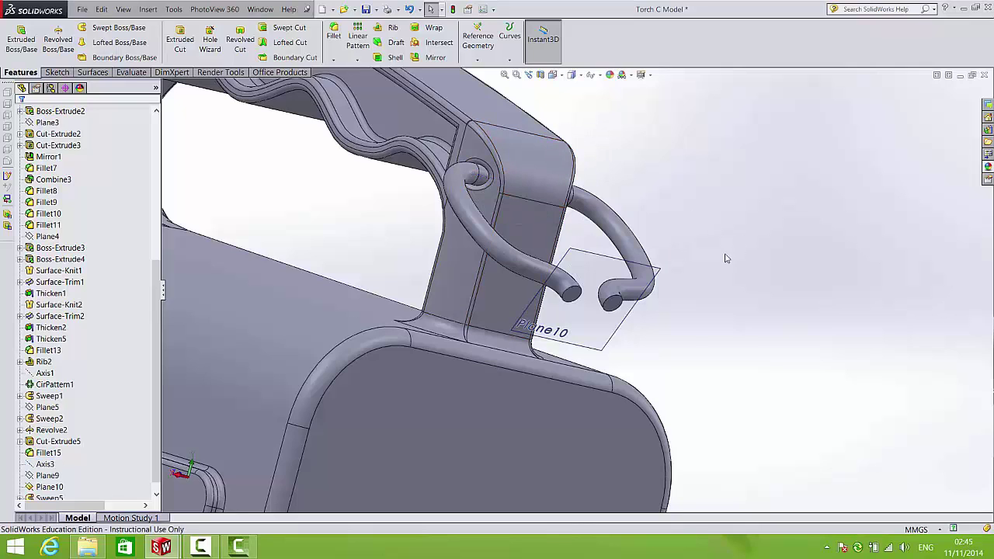
{"action": "left_click", "coordinate": [610, 260]}
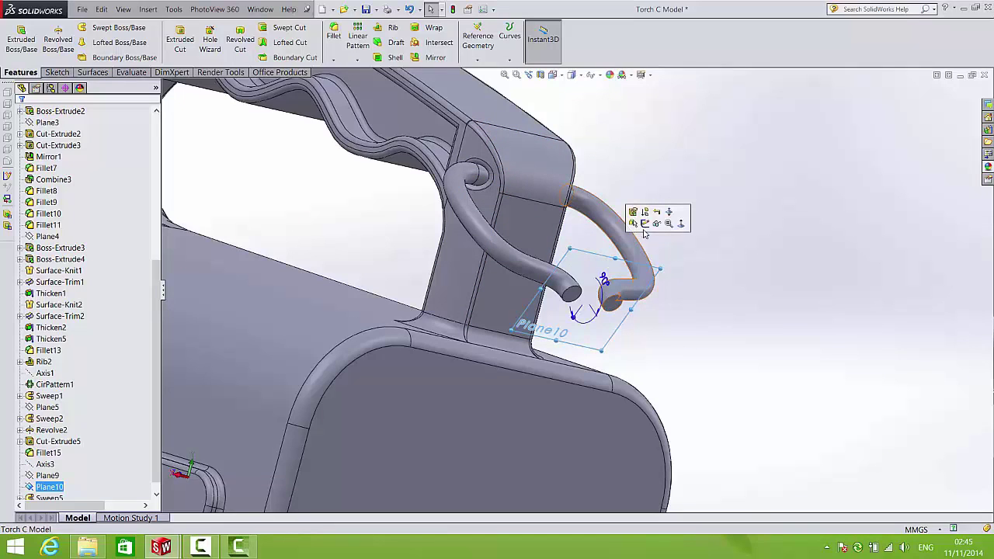
{"action": "left_click", "coordinate": [766, 306]}
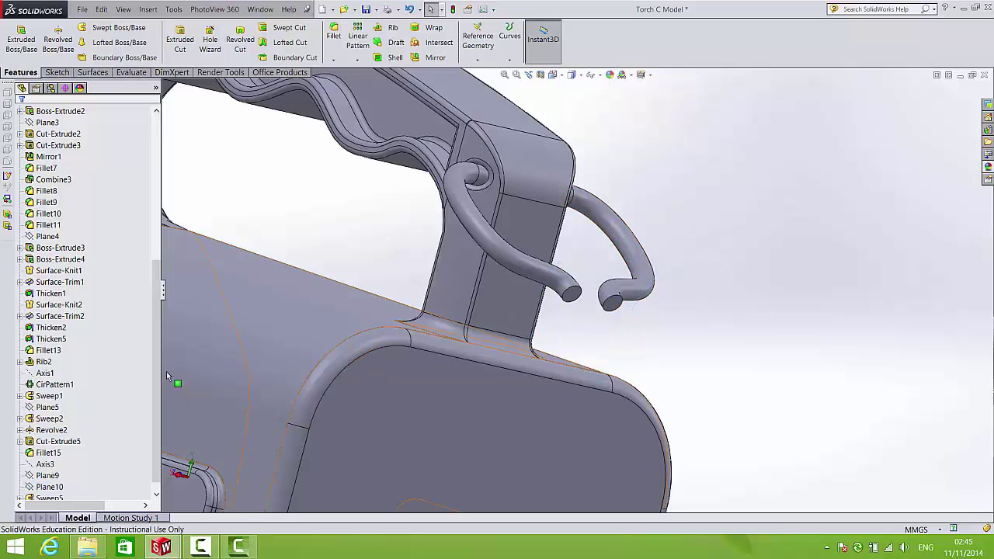
Step: Show Plane9, the plane through the open ends of the wire loop
{"action": "scroll", "coordinate": [77, 435], "scroll_direction": "down", "scroll_amount": 1}
{"action": "left_click", "coordinate": [48, 463]}
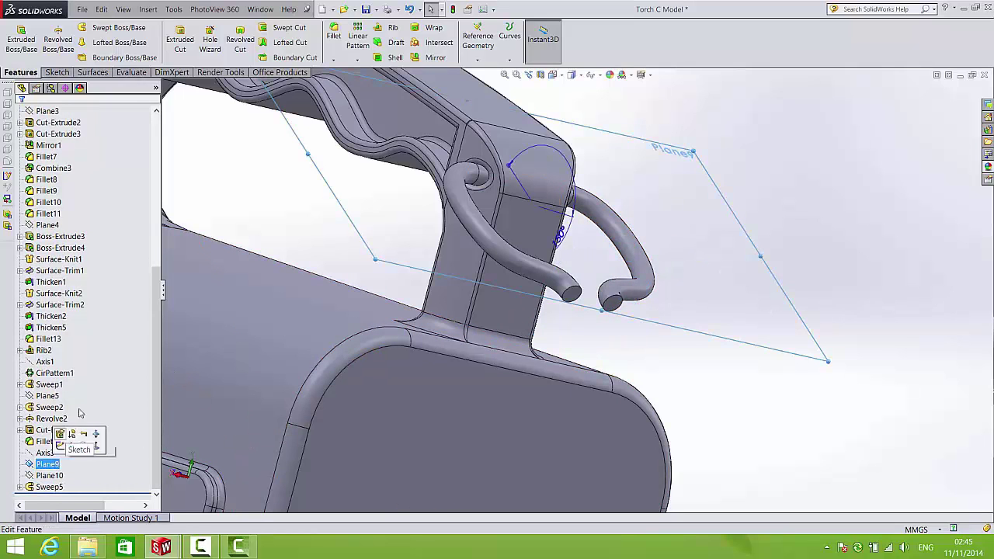
{"action": "left_click", "coordinate": [56, 441], "text": "ctrl"}
{"action": "left_click", "coordinate": [53, 466]}
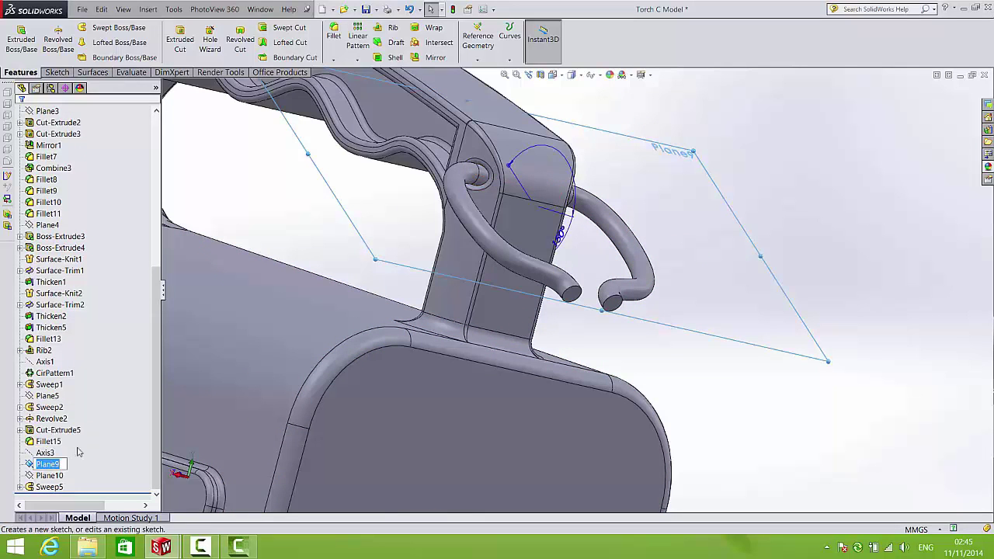
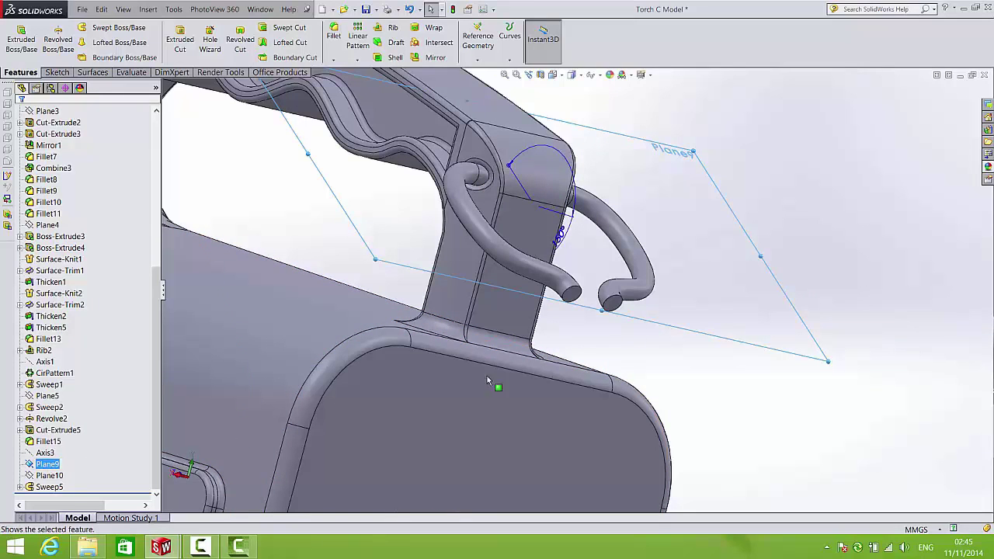
{"action": "left_click", "coordinate": [669, 320]}
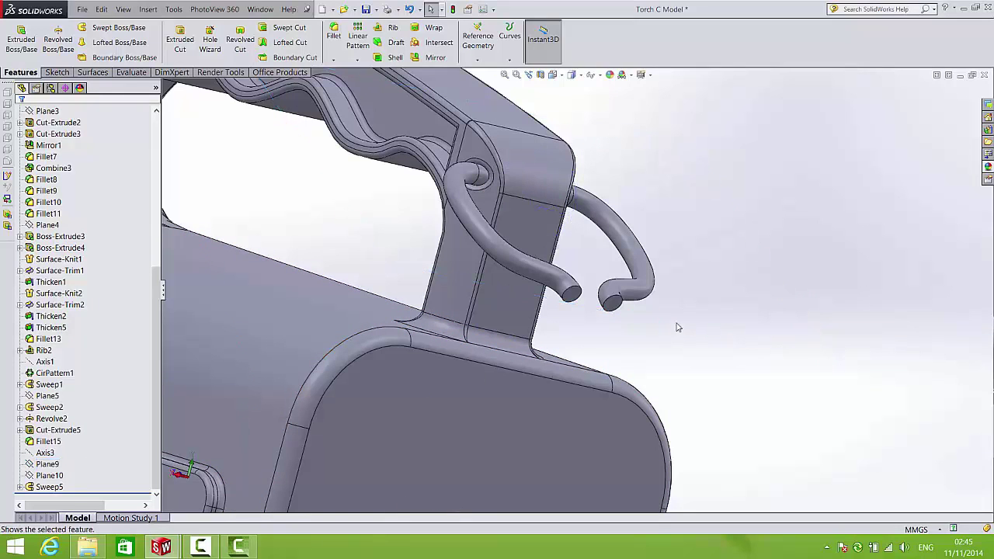
{"action": "left_click", "coordinate": [49, 464]}
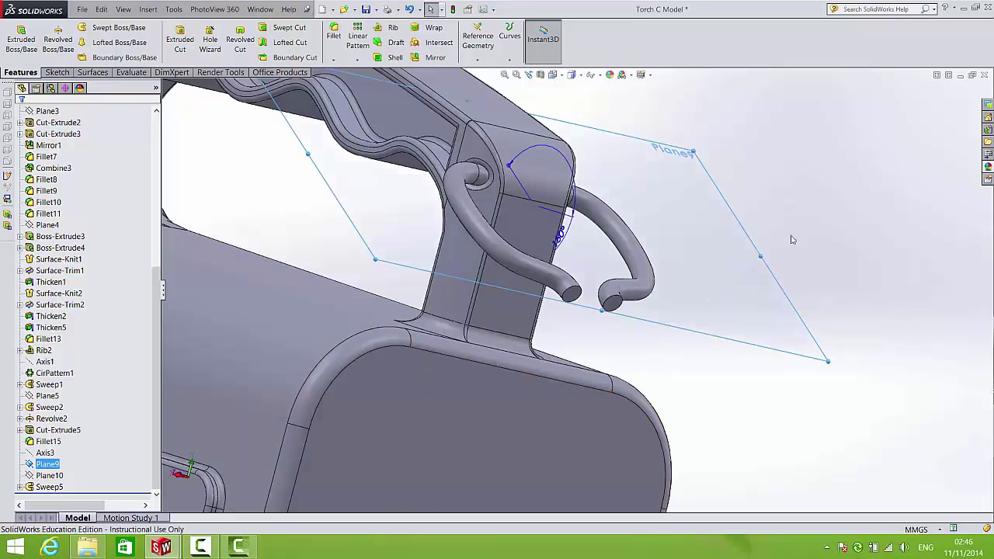
{"action": "left_click", "coordinate": [602, 311]}
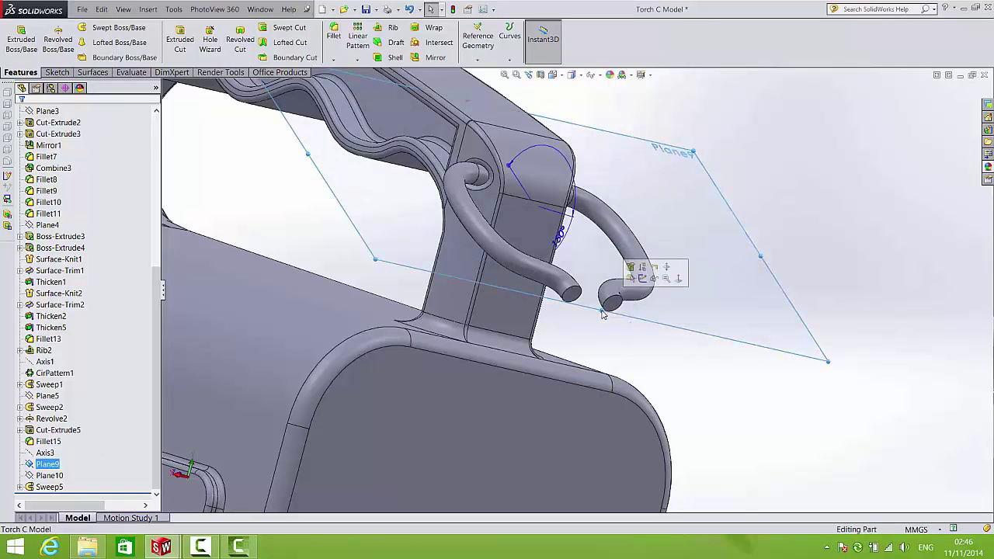
{"action": "middle_click_drag", "start_coordinate": [601, 311], "coordinate": [621, 347]}
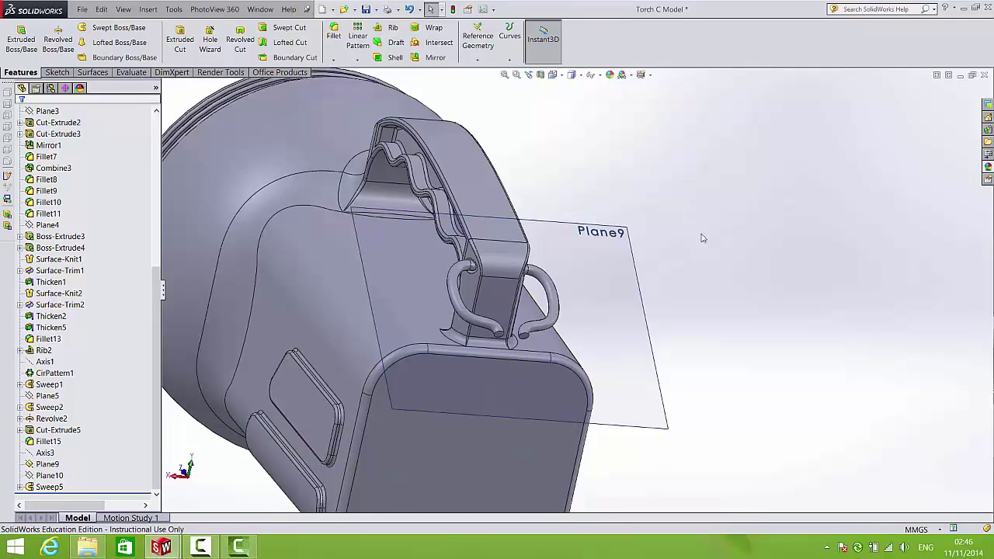
Step: On Plane9, sketch a half profile at the wire ends: horizontal line about 8 mm, tangent arc, inward-sloping line about 18 mm, and horizontal line to the centre
{"action": "left_click", "coordinate": [68, 72]}
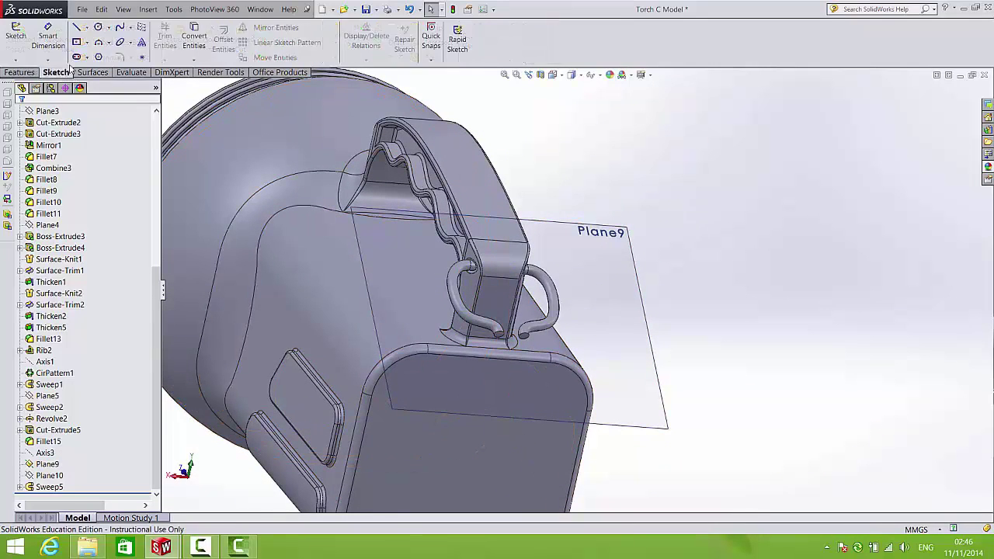
{"action": "left_click", "coordinate": [77, 28]}
{"action": "left_click", "coordinate": [598, 237]}
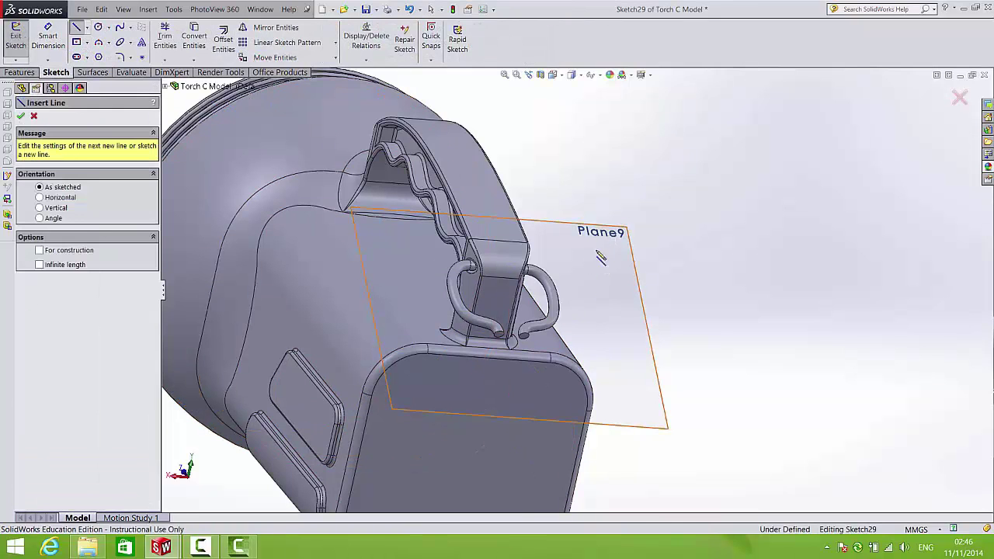
{"action": "left_click", "coordinate": [708, 342]}
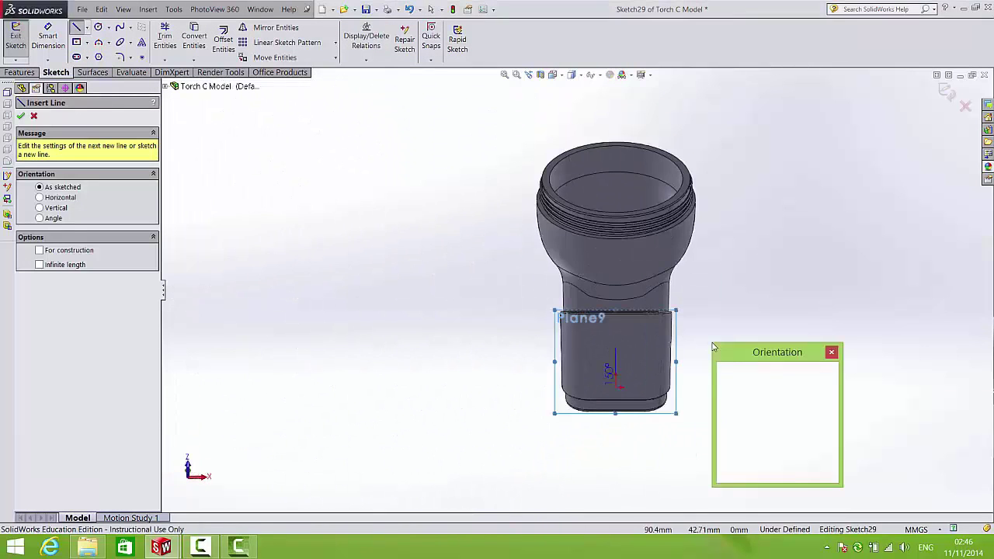
{"action": "left_click", "coordinate": [832, 408]}
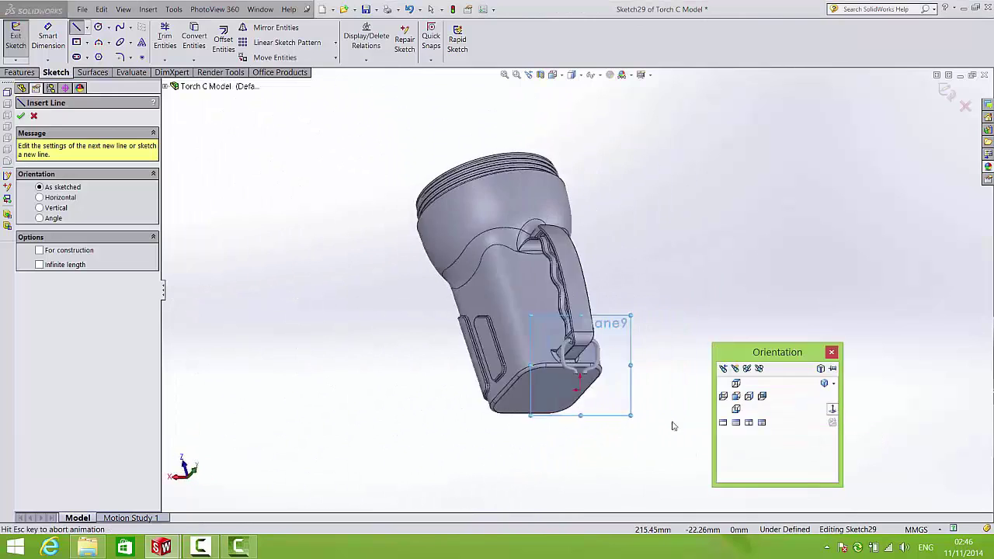
{"action": "scroll", "coordinate": [562, 339], "scroll_direction": "down", "scroll_amount": 6}
{"action": "scroll", "coordinate": [561, 335], "scroll_direction": "down", "scroll_amount": 3}
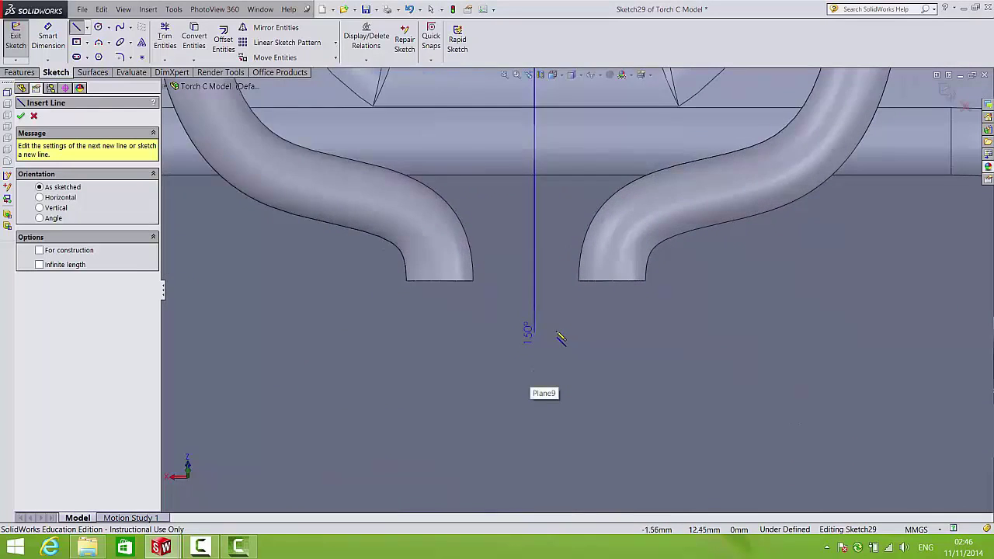
{"action": "scroll", "coordinate": [558, 335], "scroll_direction": "up", "scroll_amount": 2}
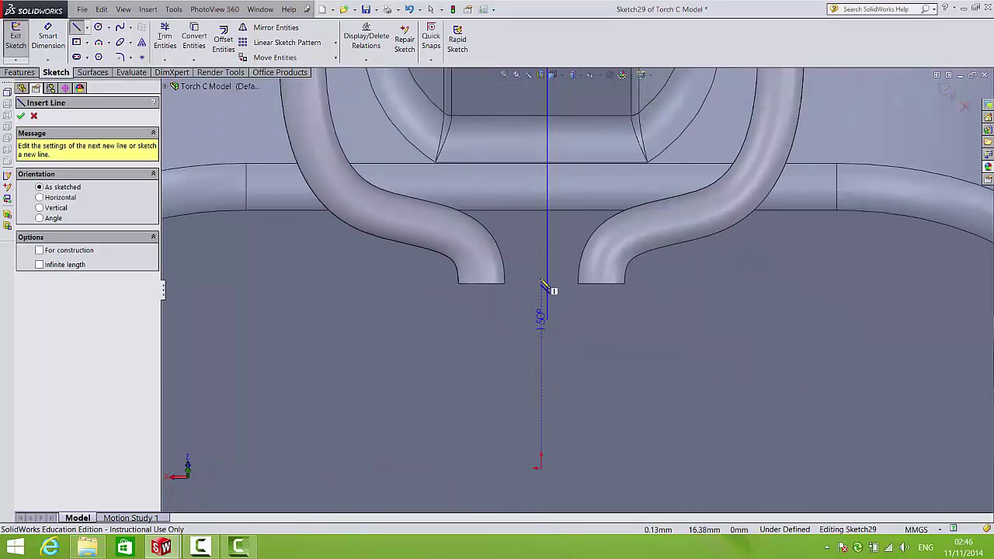
{"action": "left_click", "coordinate": [543, 283]}
{"action": "left_click", "coordinate": [636, 278]}
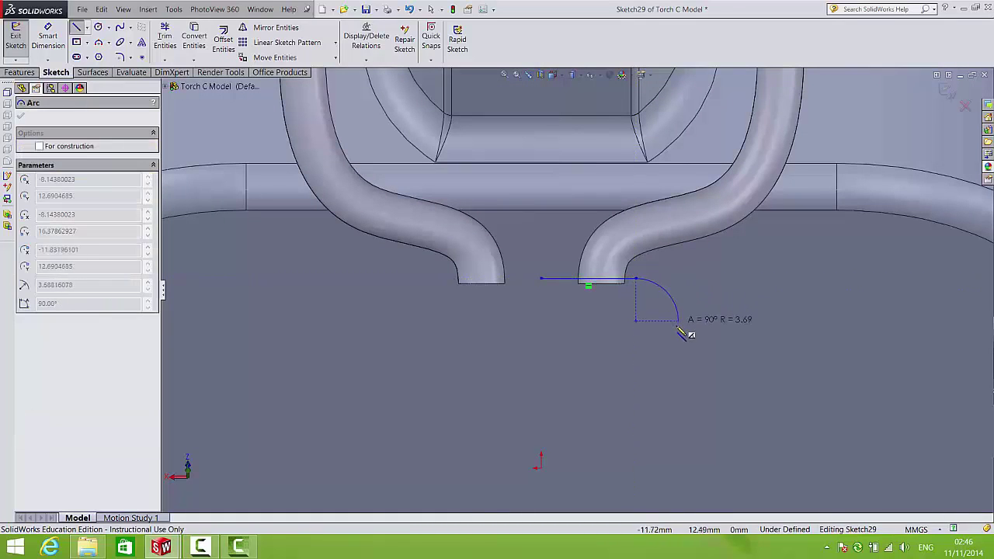
{"action": "left_click", "coordinate": [670, 321]}
{"action": "key", "text": "z"}
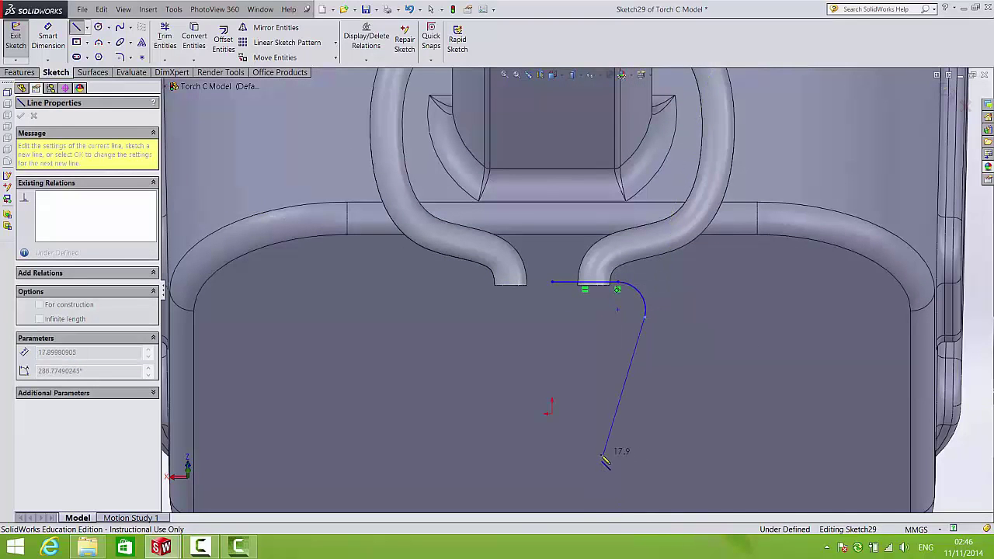
{"action": "left_click", "coordinate": [603, 456]}
{"action": "left_click", "coordinate": [551, 455]}
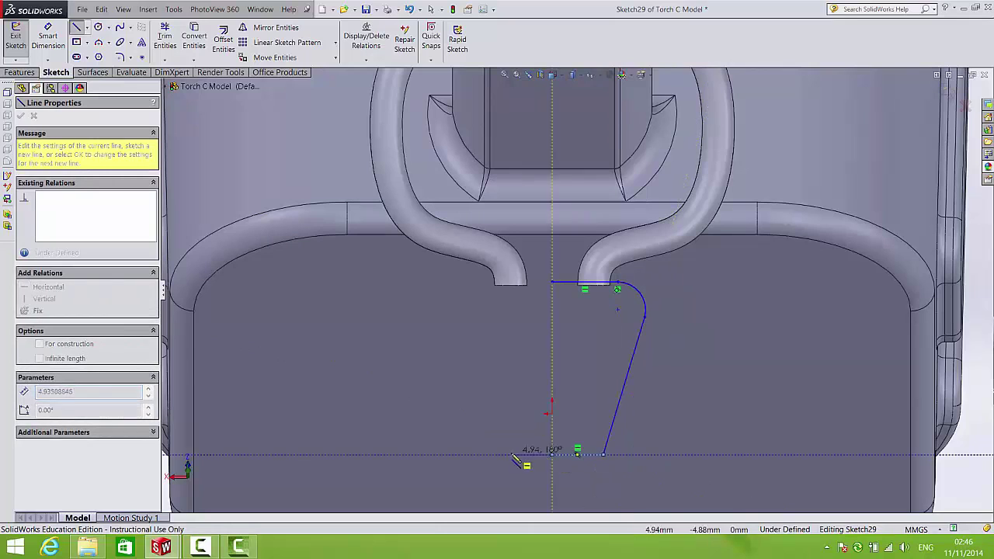
Step: Draw a vertical centreline about 21.5 mm long joining the two open ends of the half profile
{"action": "left_click", "coordinate": [87, 29]}
{"action": "left_click", "coordinate": [97, 50]}
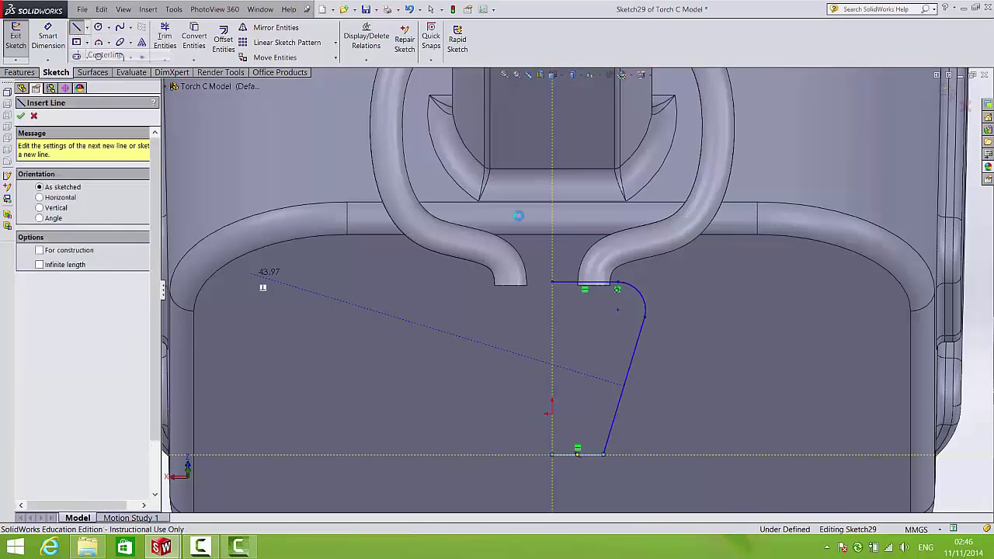
{"action": "left_click", "coordinate": [552, 284]}
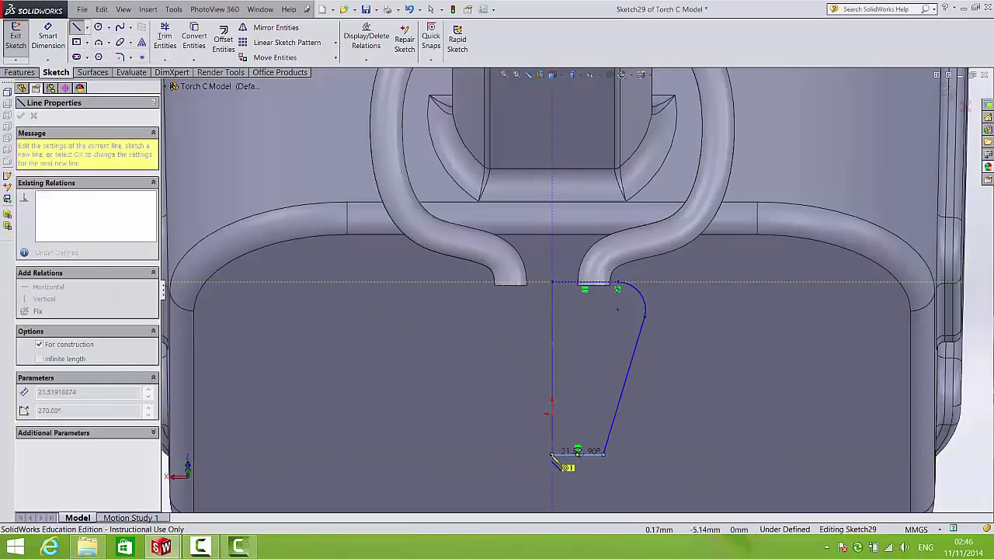
{"action": "left_click", "coordinate": [552, 455]}
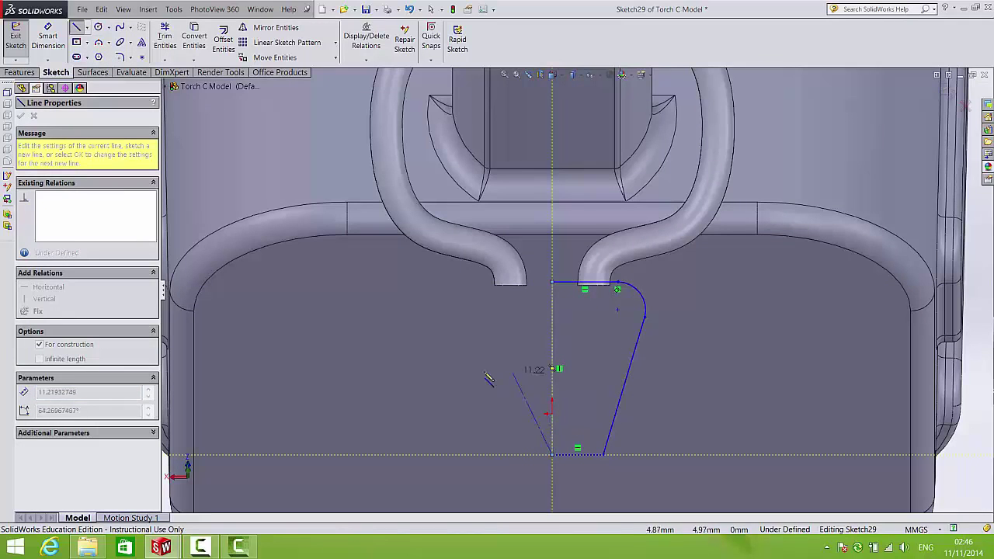
{"action": "key", "text": "Escape"}
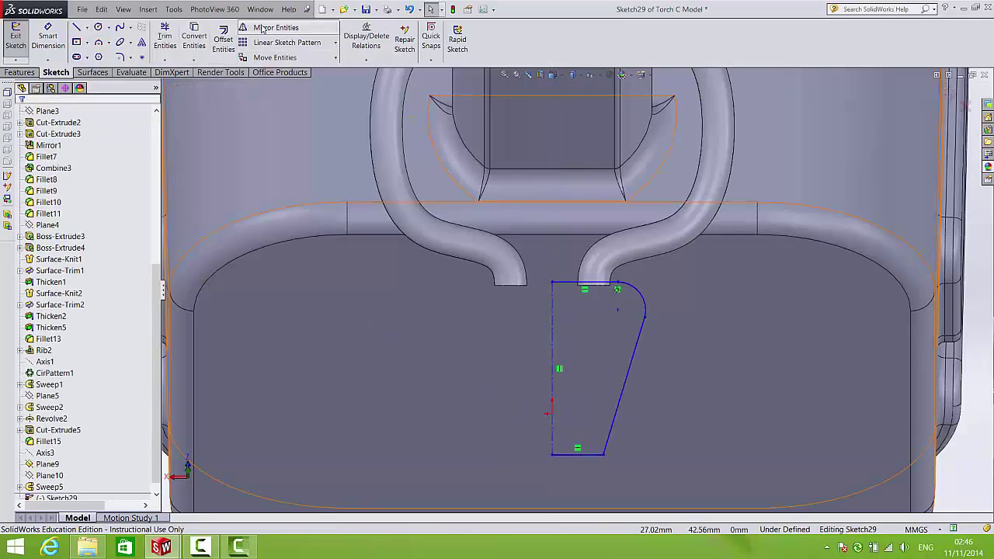
Step: Mirror the half profile's three lines and arc about the vertical centreline
{"action": "left_click", "coordinate": [272, 27]}
{"action": "left_click", "coordinate": [583, 285]}
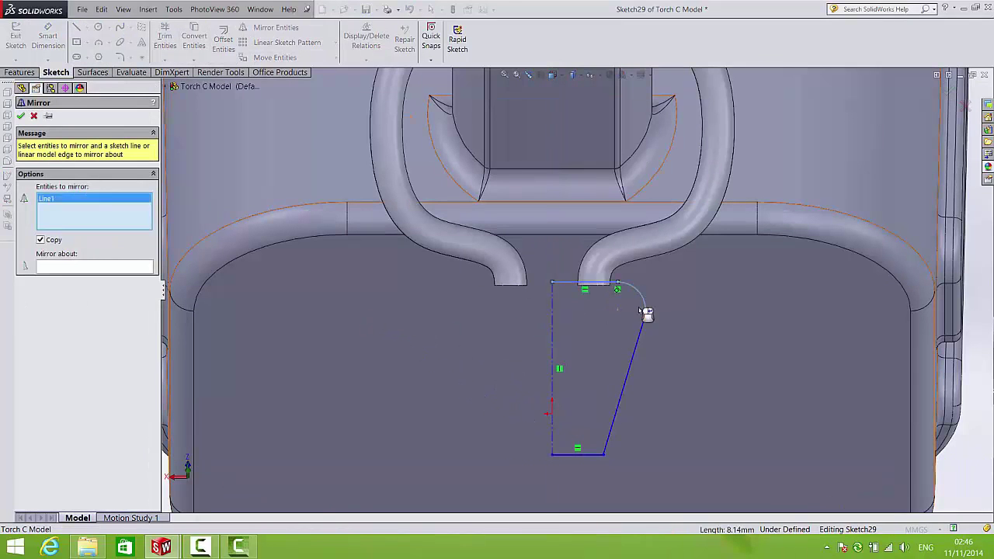
{"action": "left_click", "coordinate": [646, 312]}
{"action": "left_click", "coordinate": [634, 356]}
{"action": "left_click", "coordinate": [578, 453]}
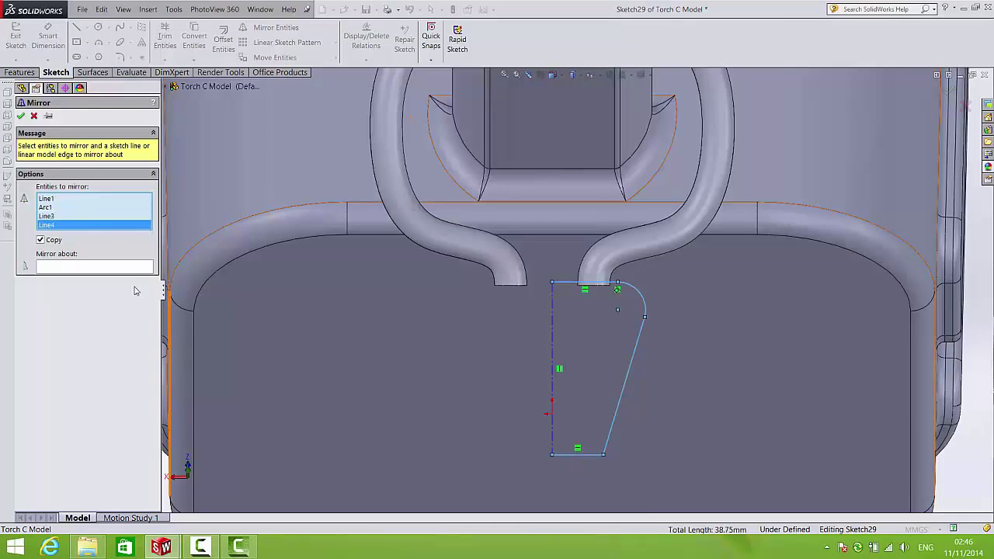
{"action": "left_click", "coordinate": [141, 272]}
{"action": "left_click", "coordinate": [552, 321]}
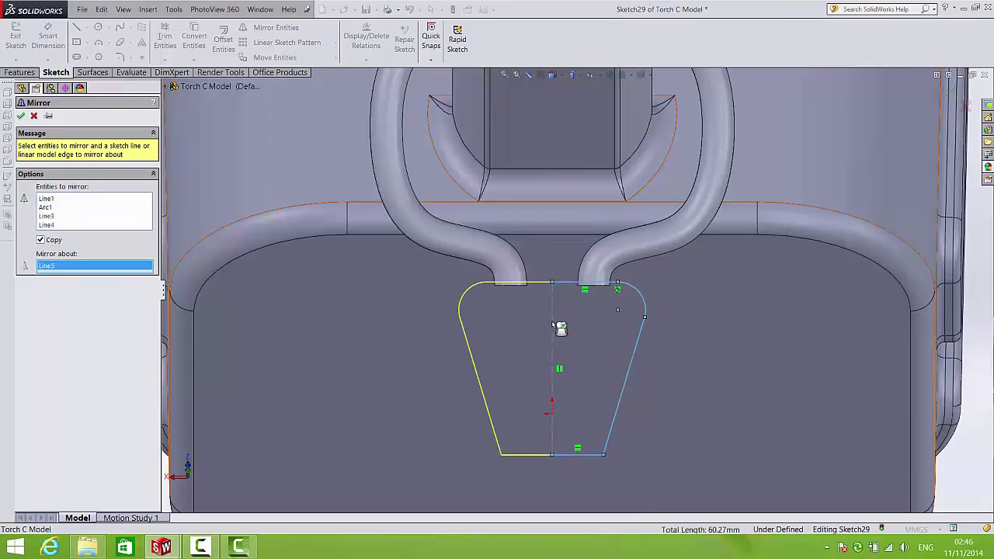
{"action": "left_click", "coordinate": [948, 93]}
Step: Extrude the tapered profile 6 mm with the Mid Plane end condition
{"action": "mouse_move", "coordinate": [636, 233]}
{"action": "middle_mouse_down"}
{"action": "mouse_move", "coordinate": [651, 312]}
{"action": "mouse_move", "coordinate": [666, 319]}
{"action": "mouse_move", "coordinate": [838, 213]}
{"action": "middle_mouse_up"}
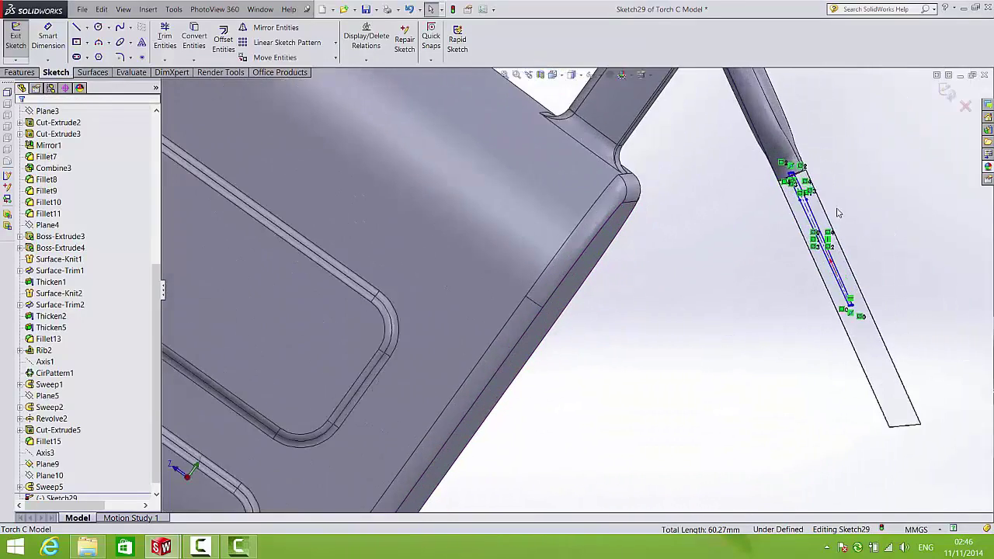
{"action": "scroll", "coordinate": [835, 211], "scroll_direction": "down", "scroll_amount": 4}
{"action": "left_click", "coordinate": [36, 72]}
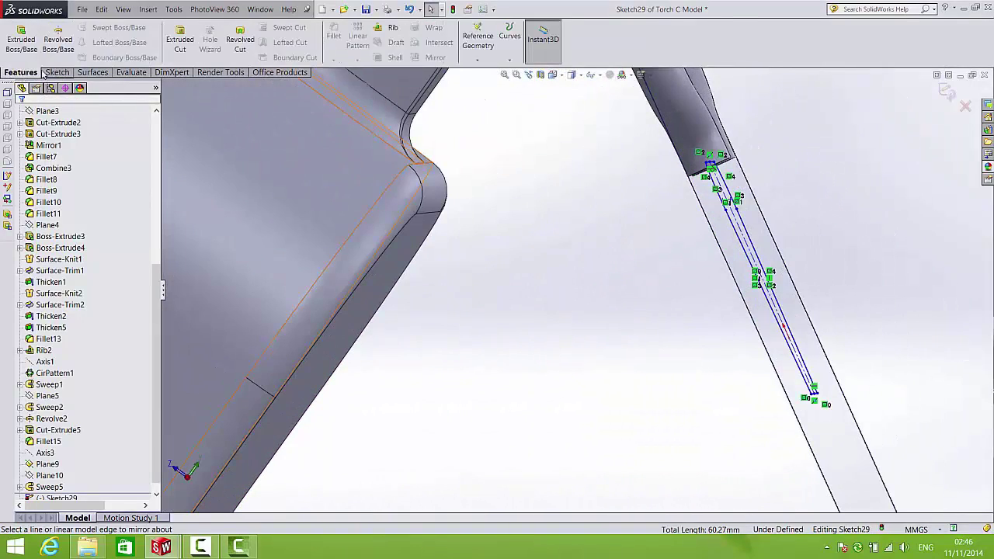
{"action": "left_click", "coordinate": [21, 39]}
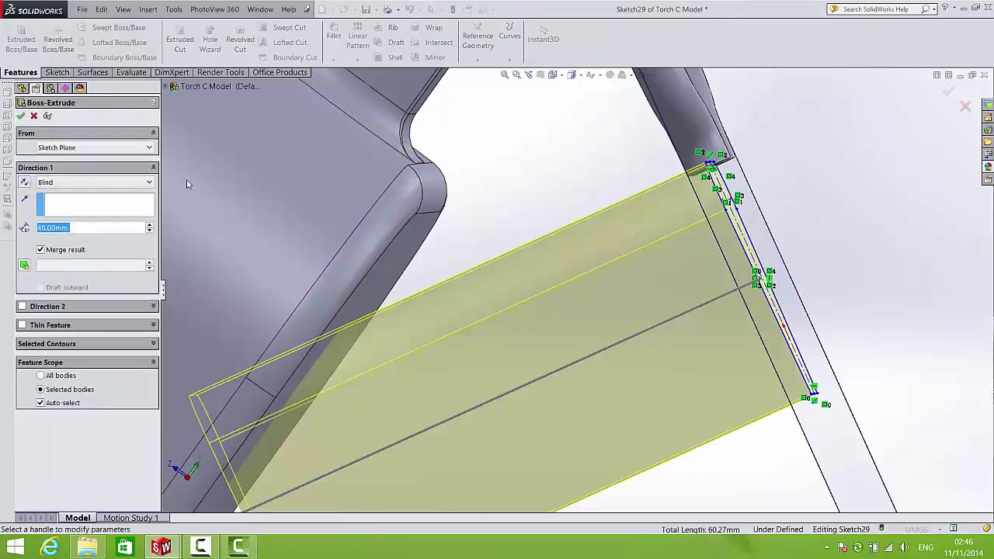
{"action": "left_click", "coordinate": [39, 185]}
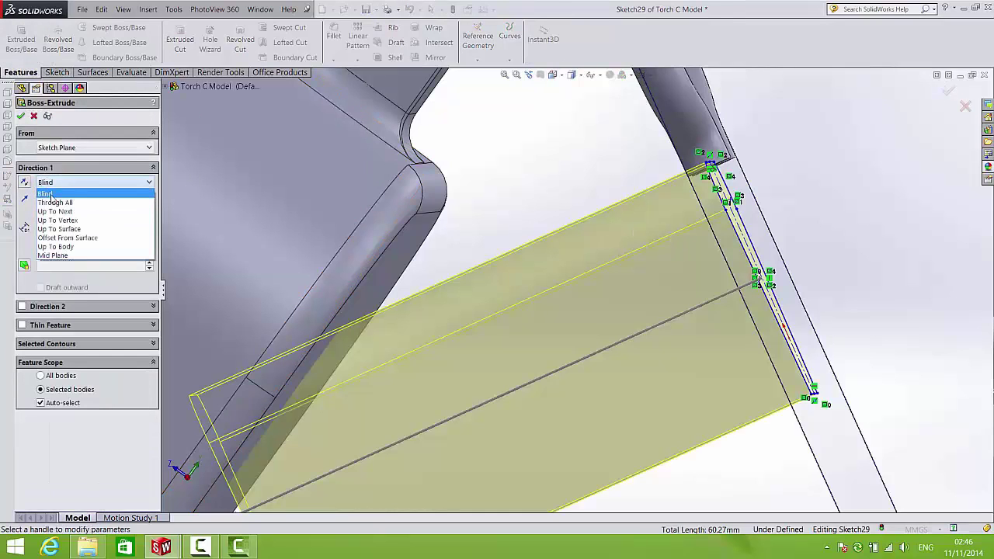
{"action": "left_click", "coordinate": [62, 257]}
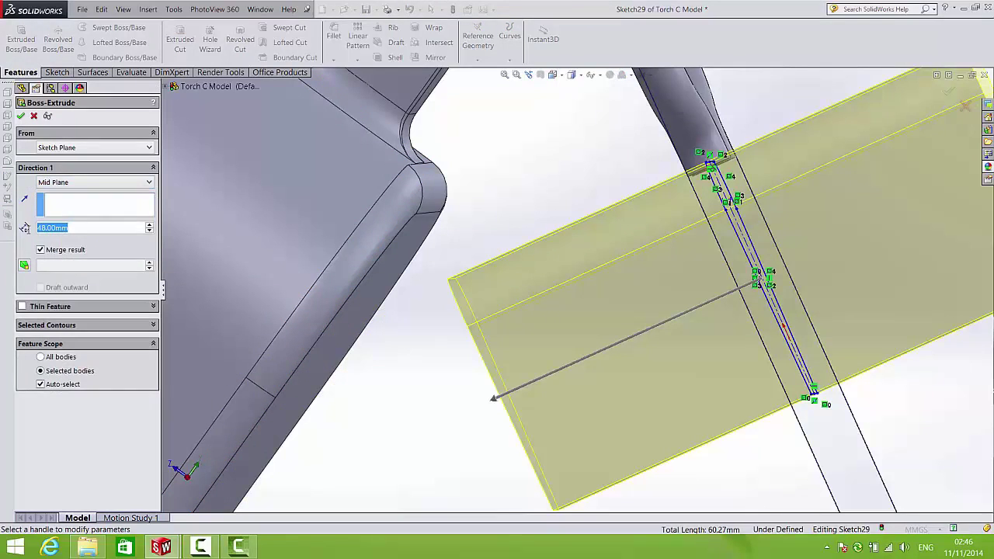
{"action": "type", "text": "6"}
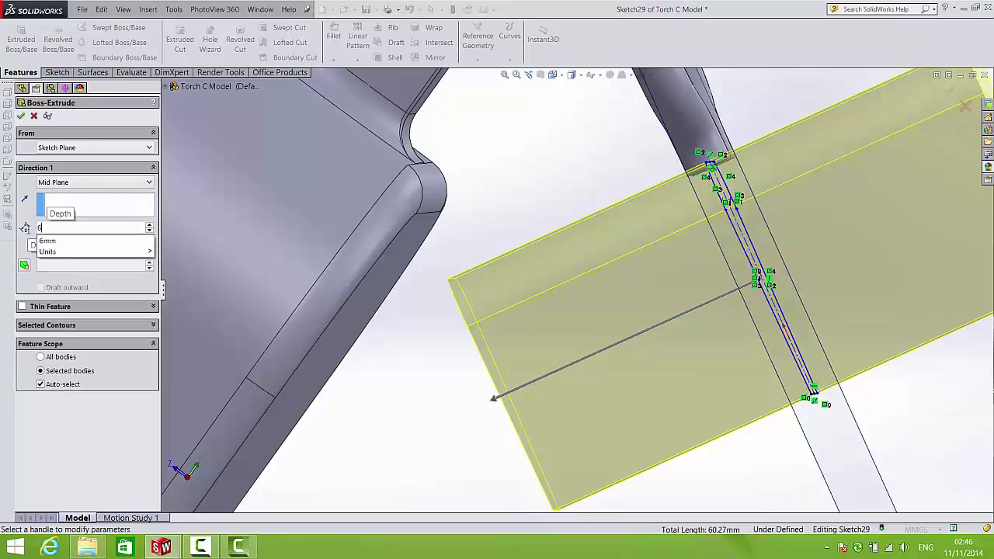
{"action": "key", "text": "Return"}
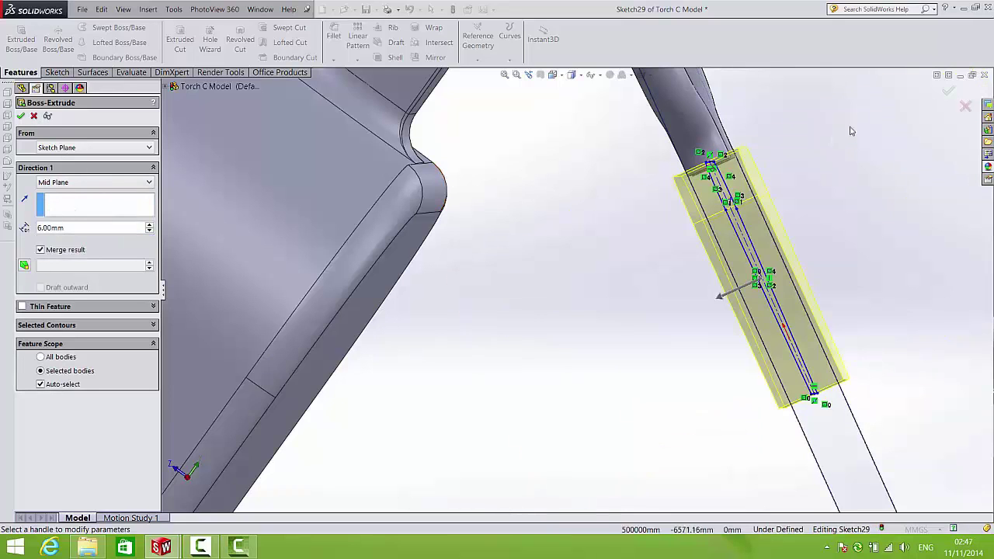
{"action": "key", "text": "Return"}
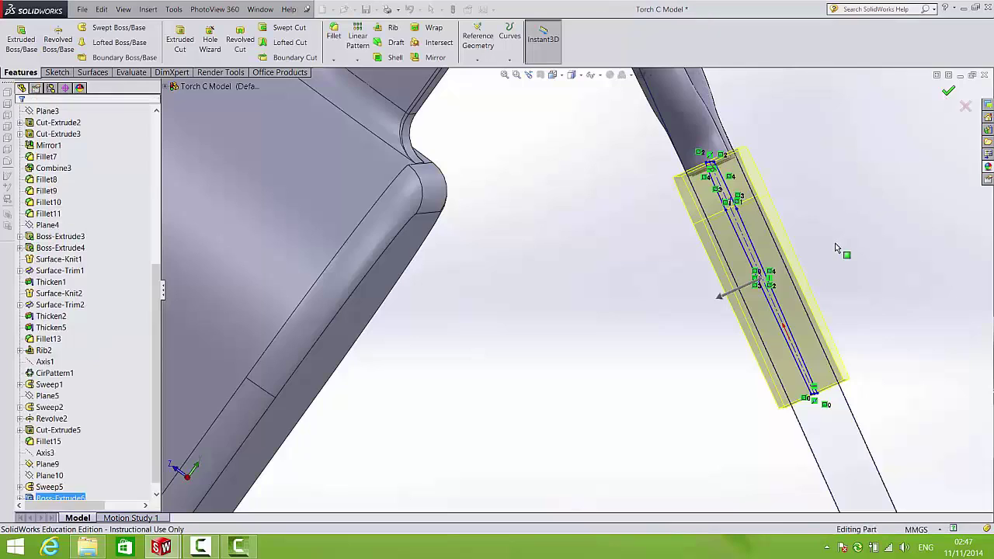
Step: Edit the tapered block's extrusion and turn off Merge result so it is a separate body
{"action": "scroll", "coordinate": [494, 329], "scroll_direction": "down", "scroll_amount": 5}
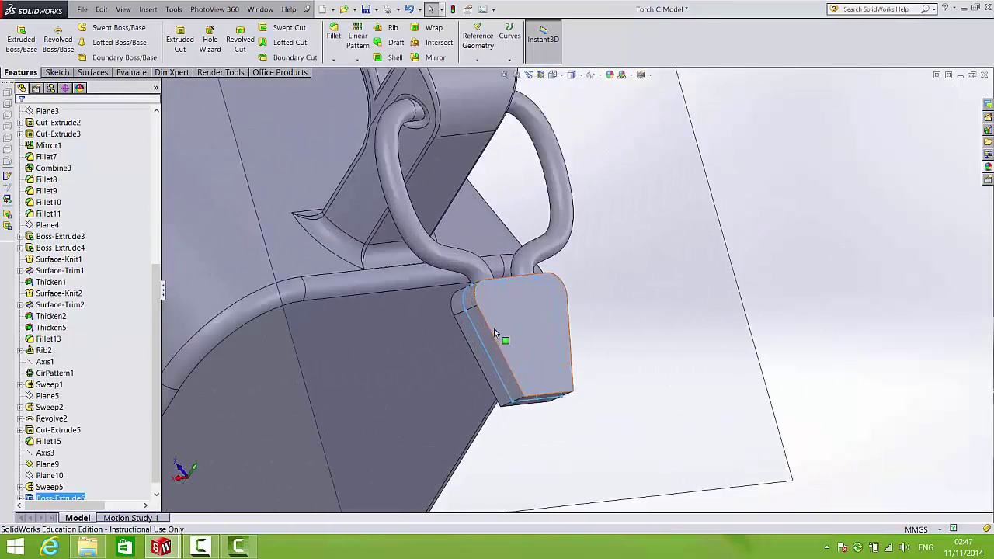
{"action": "scroll", "coordinate": [425, 293], "scroll_direction": "up", "scroll_amount": 2}
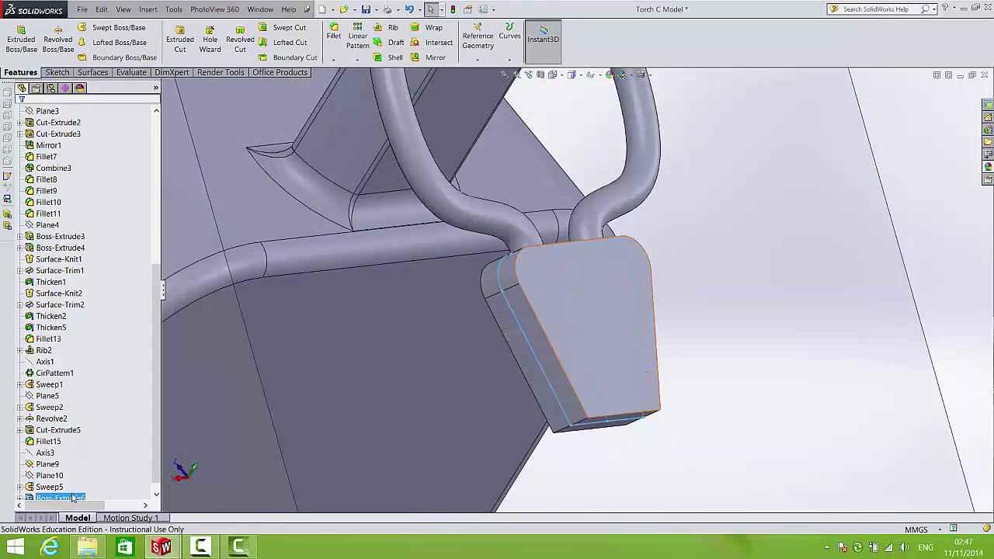
{"action": "right_click", "coordinate": [55, 487]}
{"action": "left_click", "coordinate": [80, 319]}
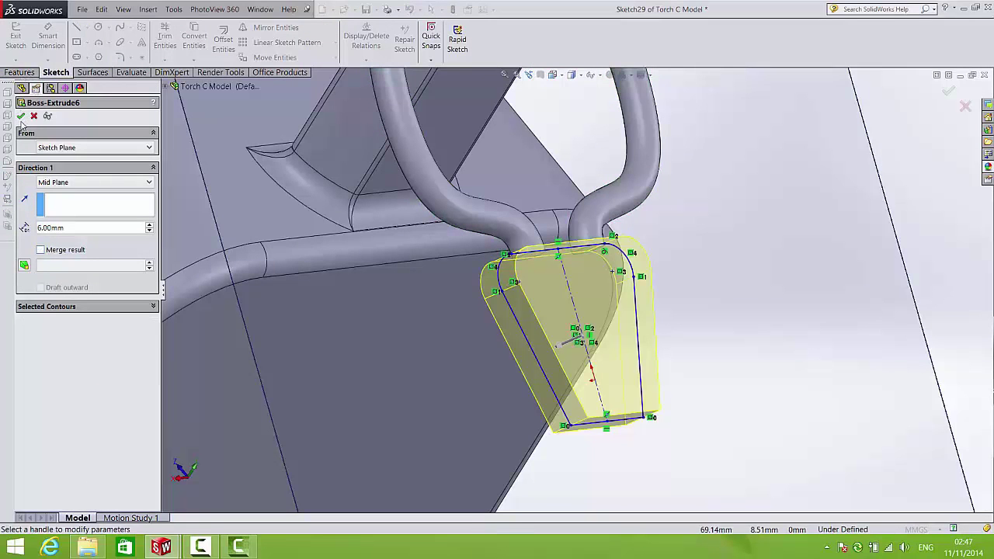
{"action": "left_click", "coordinate": [21, 116]}
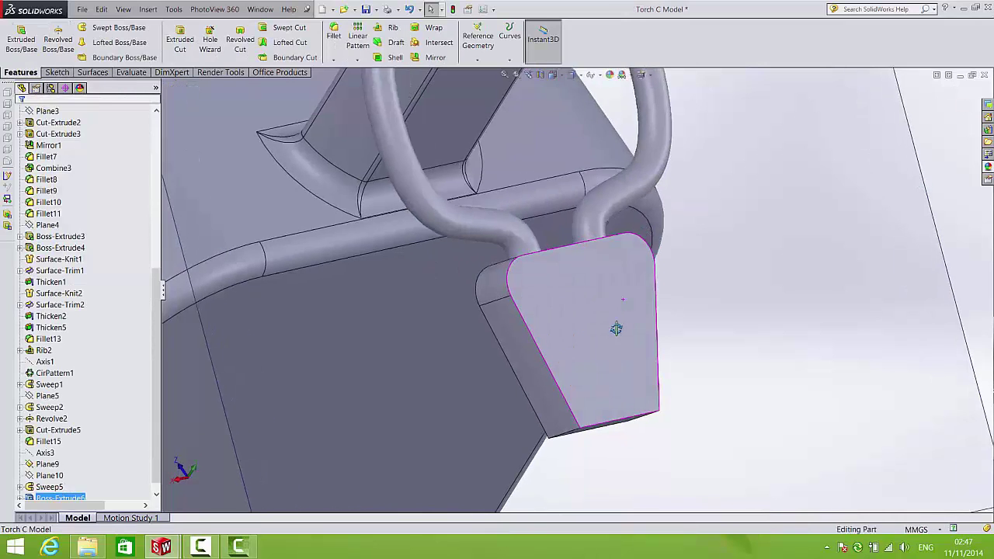
Step: Start a constant-size fillet on the tapered block's front face and set the radius to 0.5 mm
{"action": "middle_click_drag", "start_coordinate": [616, 329], "coordinate": [616, 357]}
{"action": "left_click", "coordinate": [333, 35]}
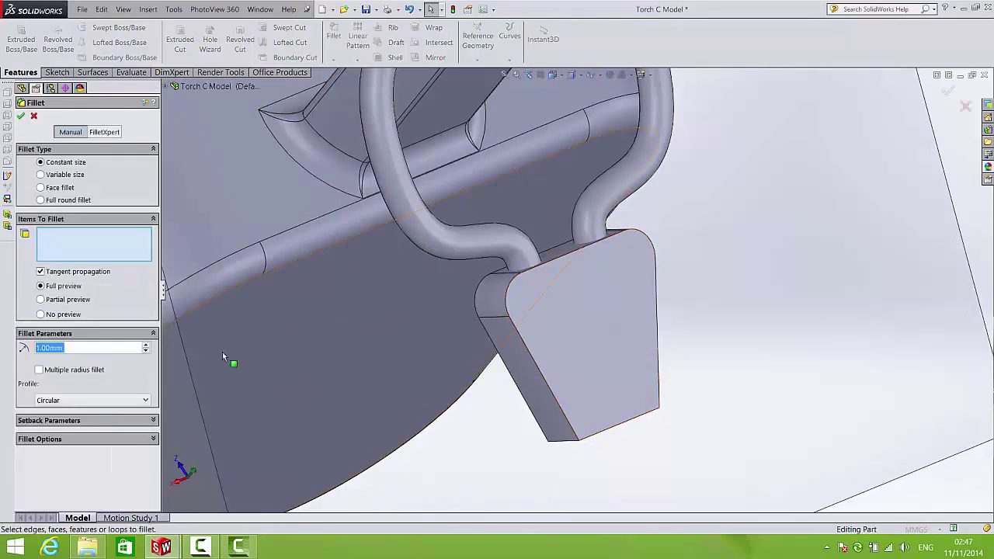
{"action": "left_click", "coordinate": [530, 283]}
{"action": "middle_click_drag", "start_coordinate": [489, 310], "coordinate": [525, 335]}
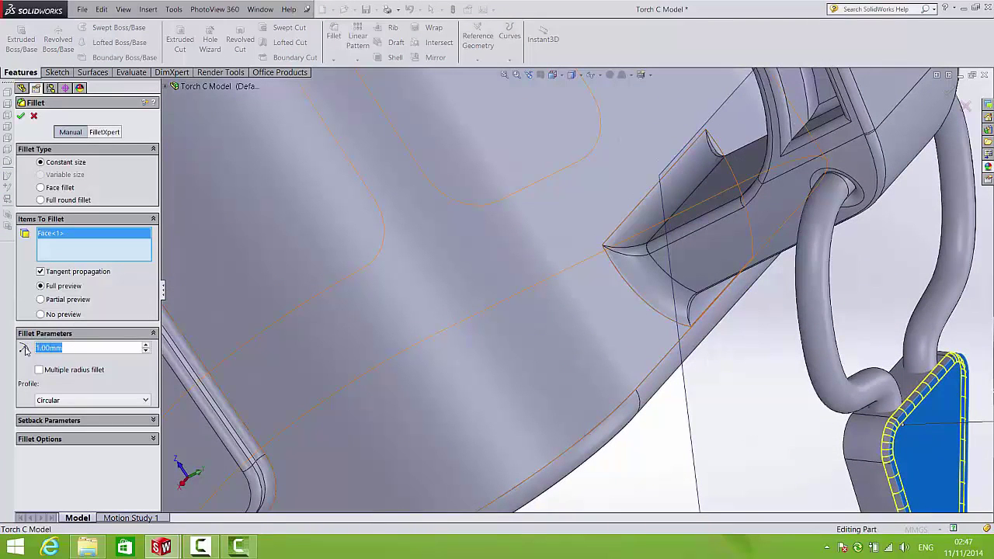
{"action": "type", "text": ".5"}
{"action": "key", "text": "Return"}
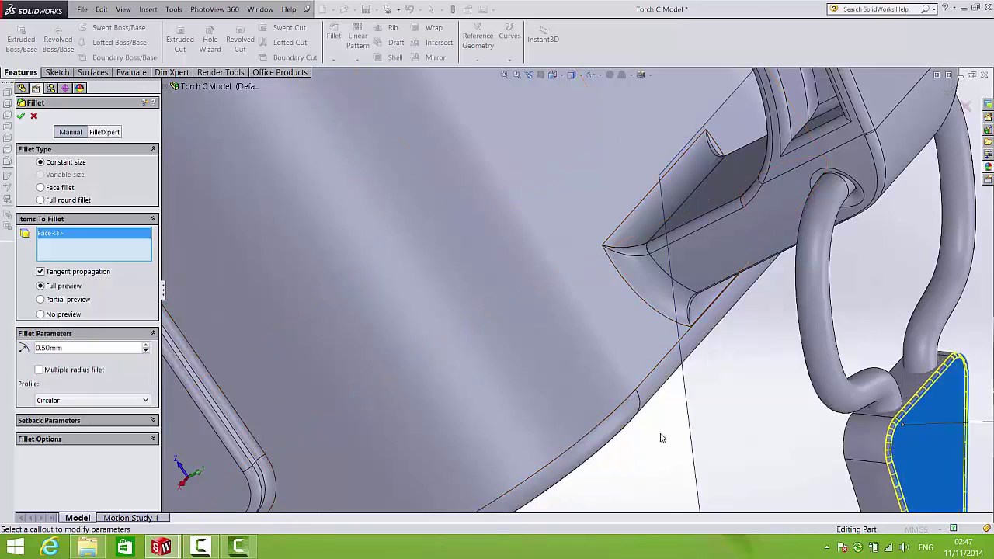
Step: Add the block's opposite face and the short corner edges at its narrow end to the fillet and apply it
{"action": "scroll", "coordinate": [700, 435], "scroll_direction": "up", "scroll_amount": 5}
{"action": "middle_click_drag", "start_coordinate": [732, 433], "coordinate": [768, 412]}
{"action": "left_click", "coordinate": [672, 347]}
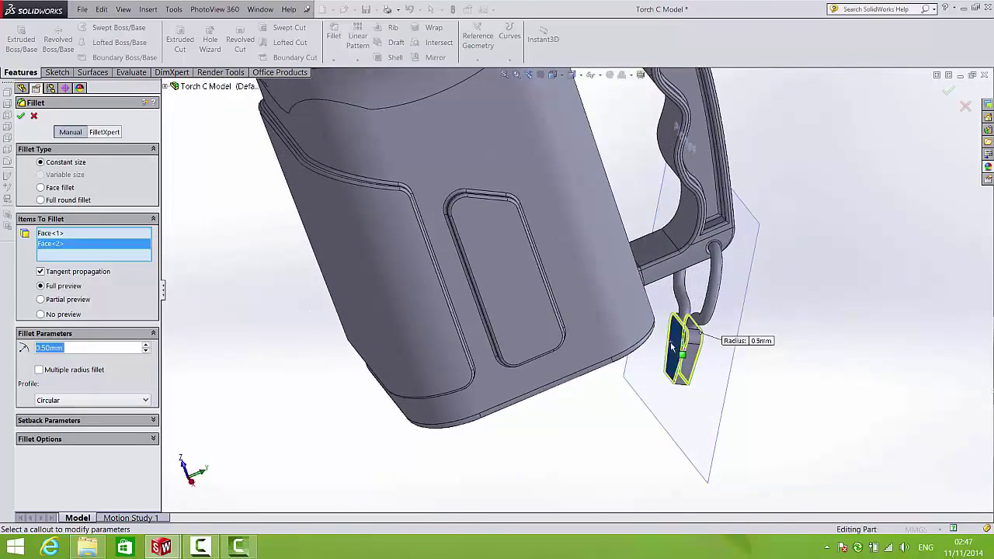
{"action": "middle_click_drag", "start_coordinate": [790, 317], "coordinate": [666, 260]}
{"action": "scroll", "coordinate": [750, 370], "scroll_direction": "down", "scroll_amount": 7}
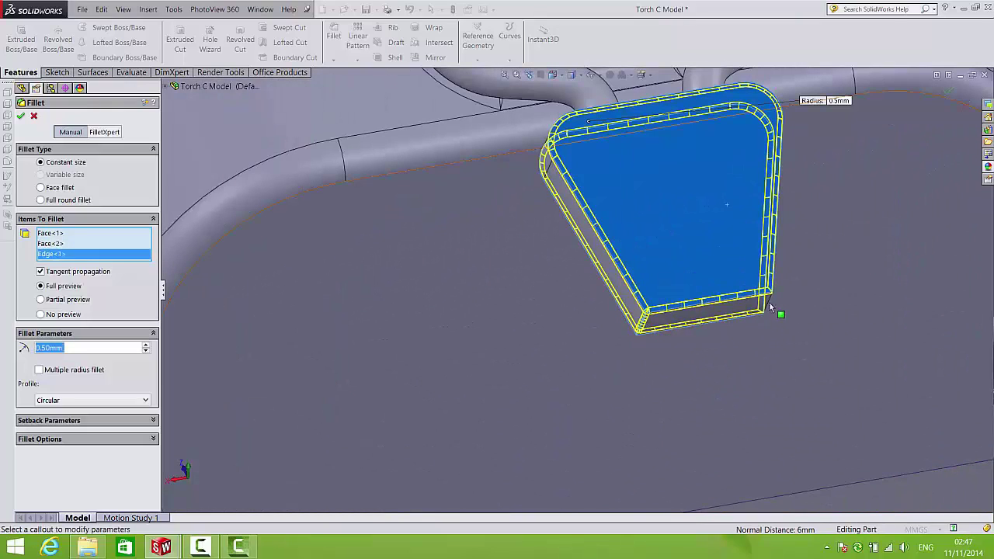
{"action": "left_click", "coordinate": [923, 125]}
{"action": "left_click", "coordinate": [947, 93]}
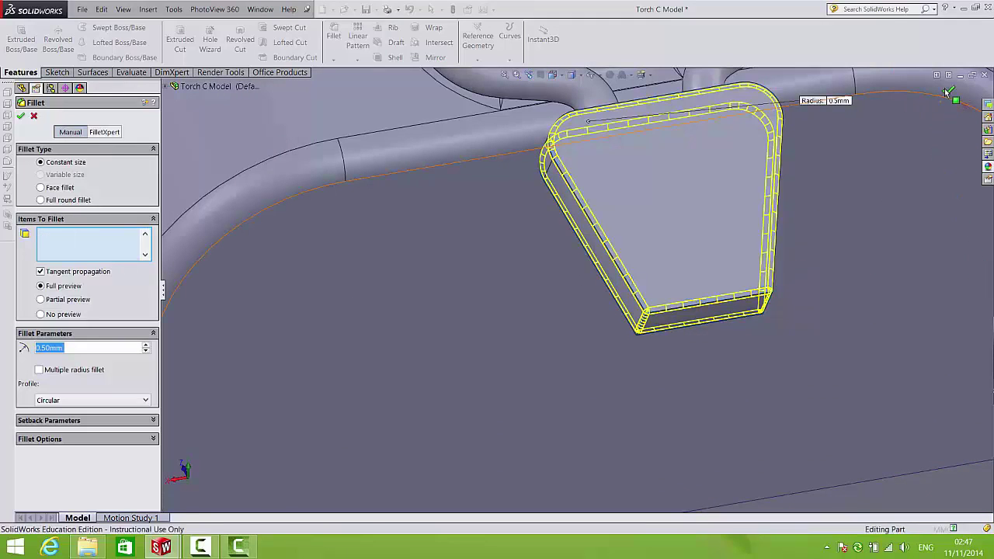
Step: Hide Plane9 in the model
{"action": "scroll", "coordinate": [743, 219], "scroll_direction": "up", "scroll_amount": 5}
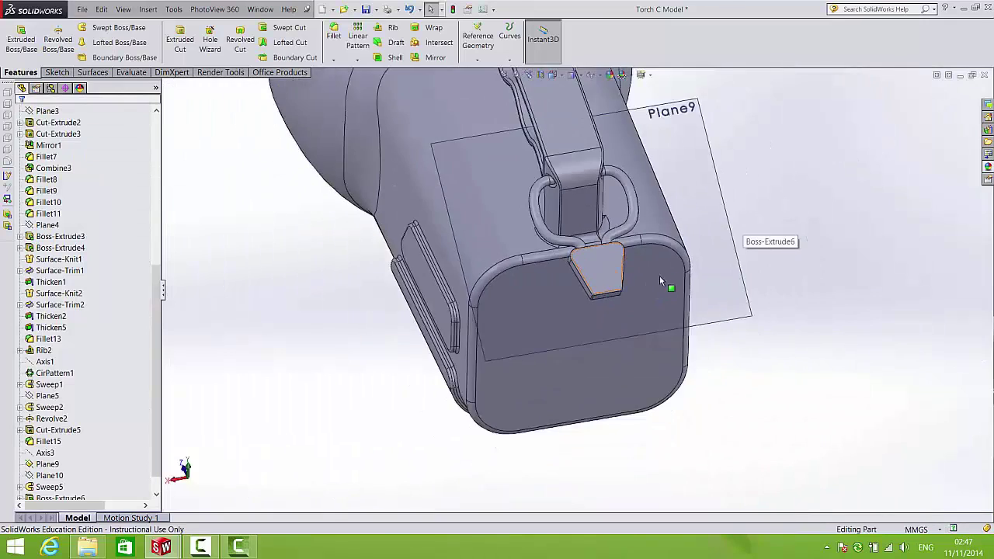
{"action": "middle_click_drag", "start_coordinate": [661, 278], "coordinate": [721, 234]}
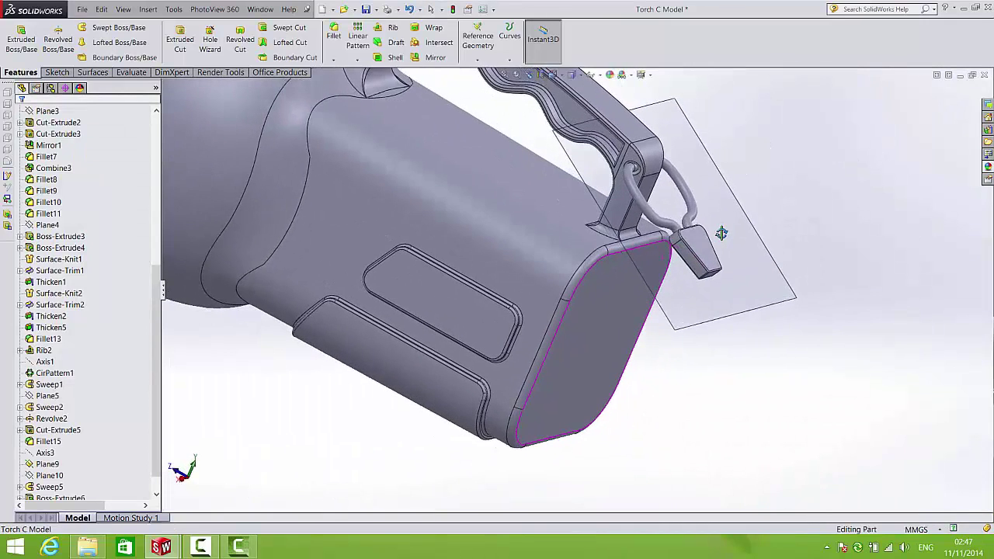
{"action": "left_click", "coordinate": [718, 168]}
{"action": "left_click", "coordinate": [765, 134]}
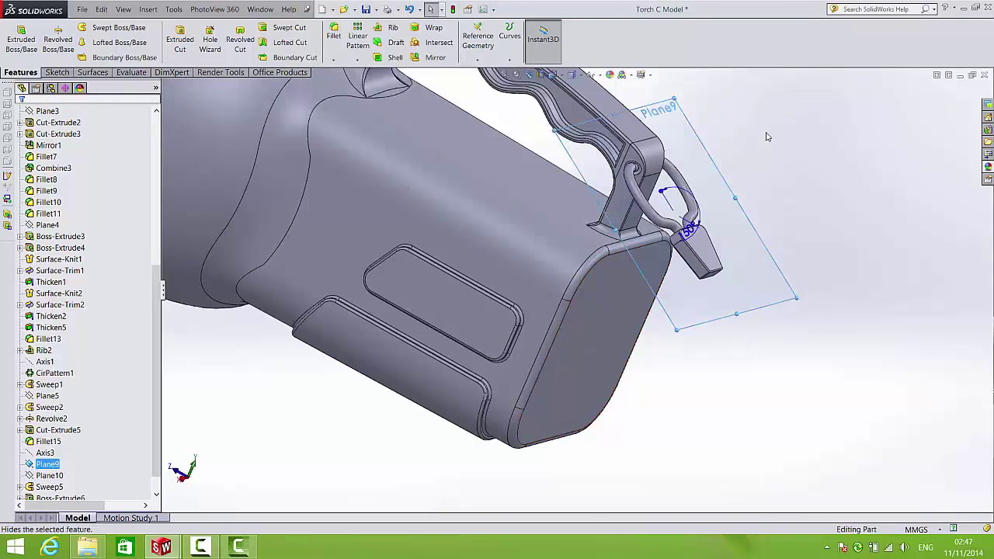
{"action": "middle_click_drag", "start_coordinate": [725, 319], "coordinate": [623, 215]}
{"action": "scroll", "coordinate": [613, 205], "scroll_direction": "down", "scroll_amount": 8}
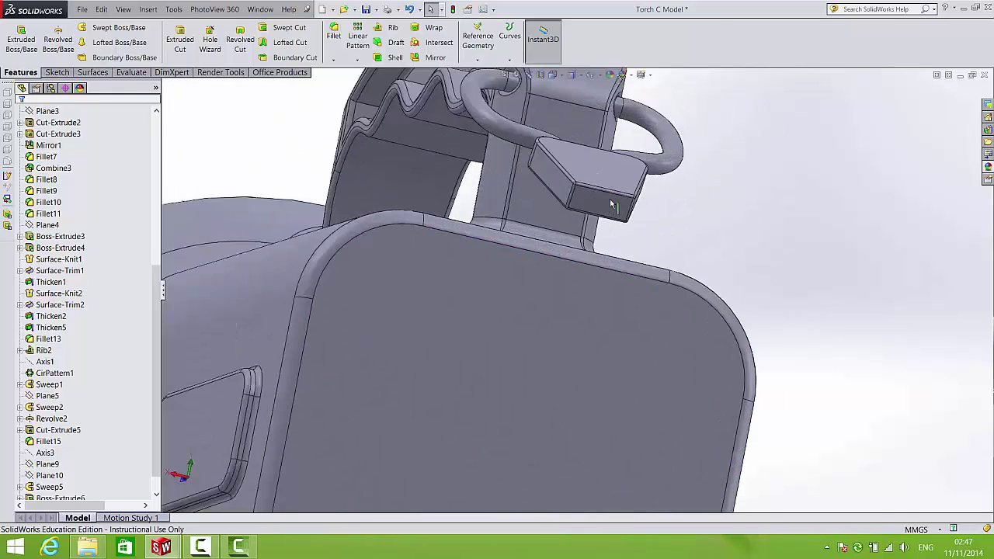
{"action": "left_click", "coordinate": [56, 72]}
{"action": "left_click", "coordinate": [98, 26]}
{"action": "left_click", "coordinate": [517, 209]}
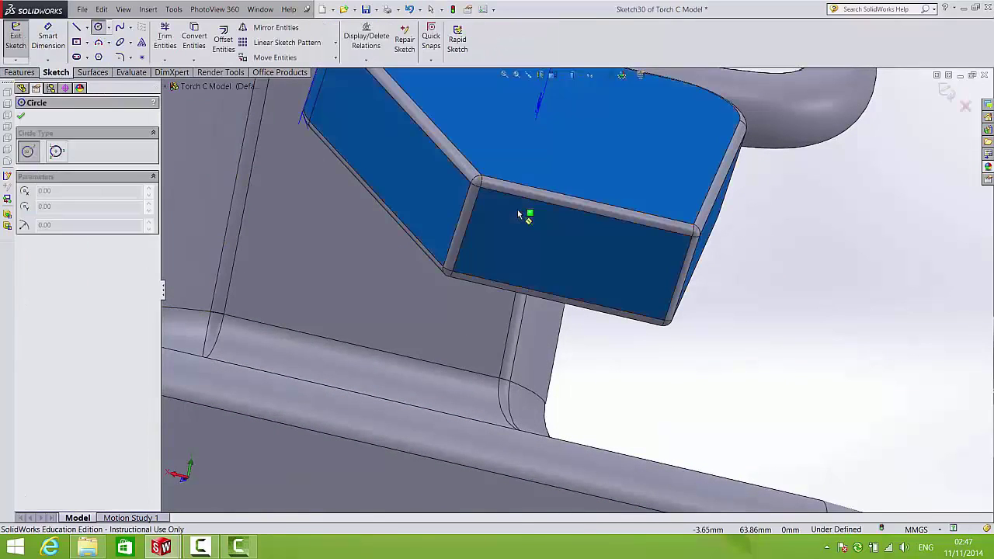
{"action": "key", "text": "Escape"}
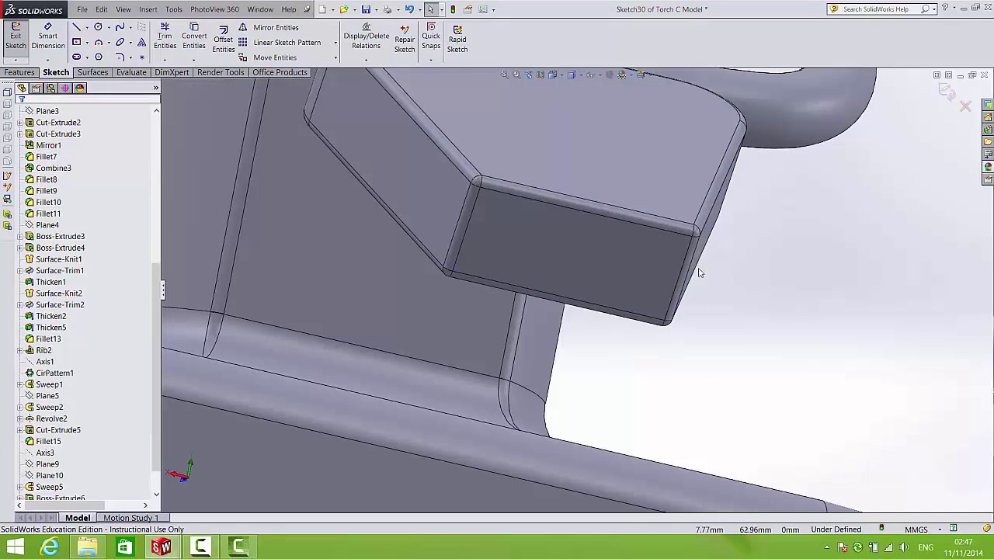
{"action": "left_click", "coordinate": [965, 106]}
{"action": "left_click", "coordinate": [516, 285]}
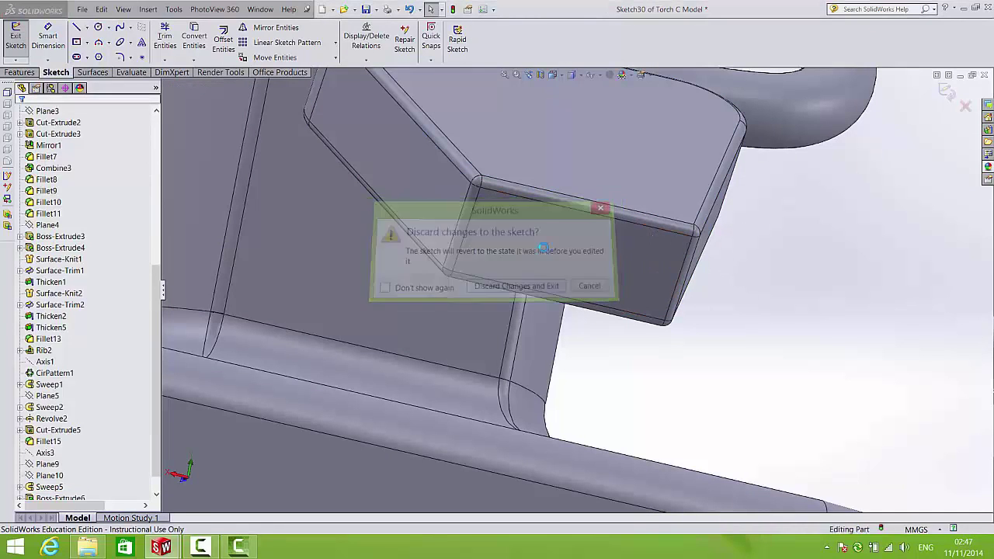
Step: Start a sketch on the block's narrow end face and draw a circle about 3.1 mm in diameter near one side
{"action": "left_click", "coordinate": [543, 245]}
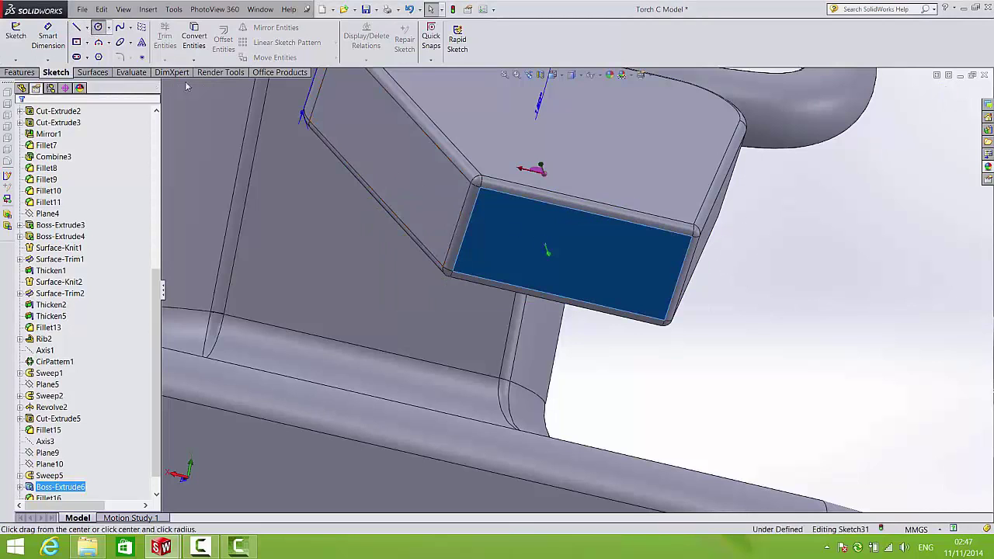
{"action": "key", "text": "space"}
{"action": "left_click", "coordinate": [643, 310]}
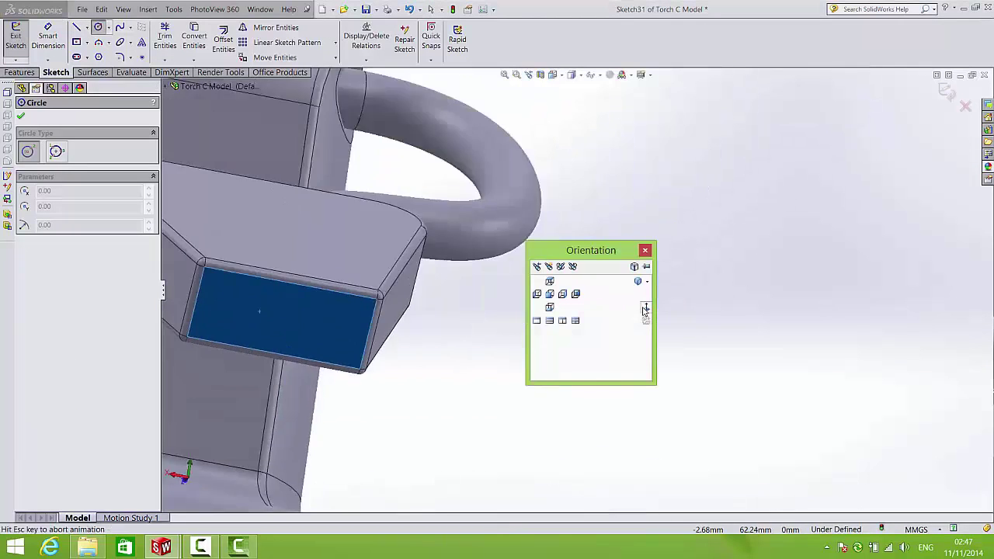
{"action": "scroll", "coordinate": [538, 180], "scroll_direction": "down", "scroll_amount": 13}
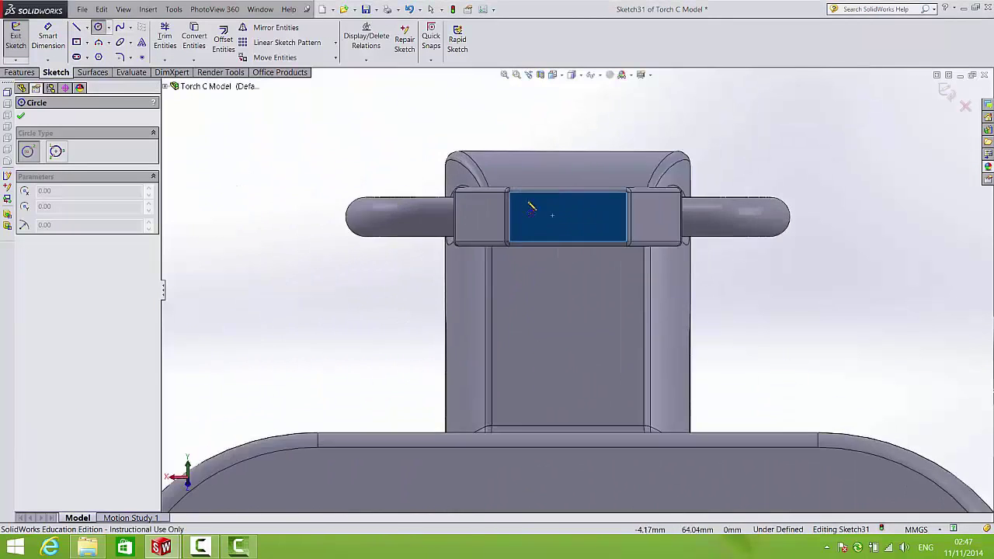
{"action": "left_click", "coordinate": [548, 241]}
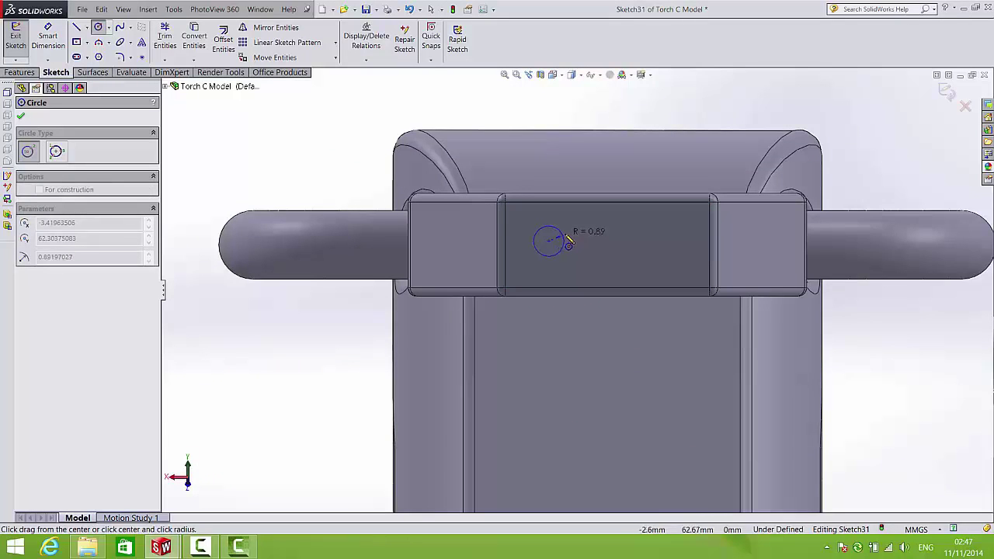
{"action": "left_click", "coordinate": [568, 223]}
Step: Dimension the circle on the end face with a diameter of 4 mm
{"action": "left_click", "coordinate": [48, 35]}
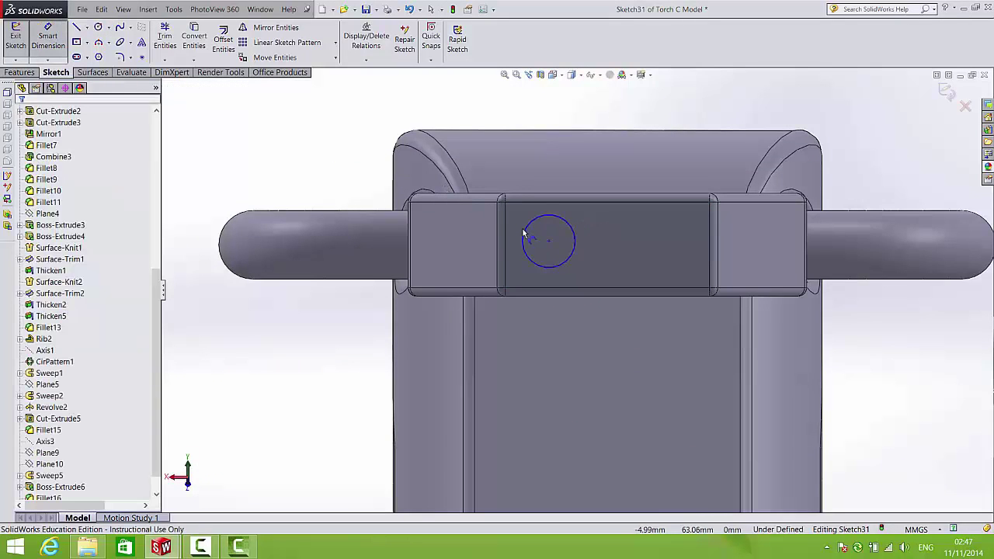
{"action": "left_click", "coordinate": [522, 237]}
{"action": "left_click", "coordinate": [466, 233]}
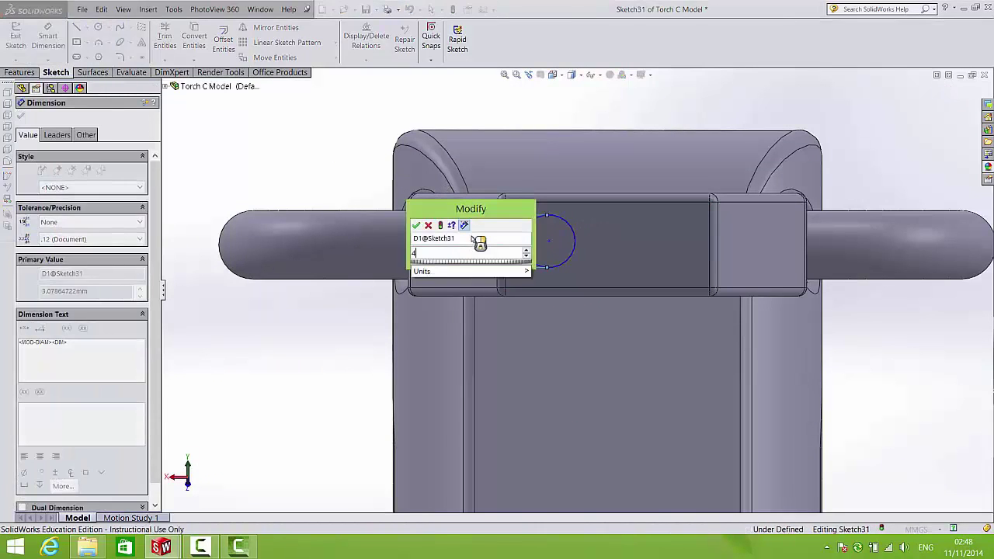
{"action": "type", "text": "4"}
{"action": "key", "text": "Return"}
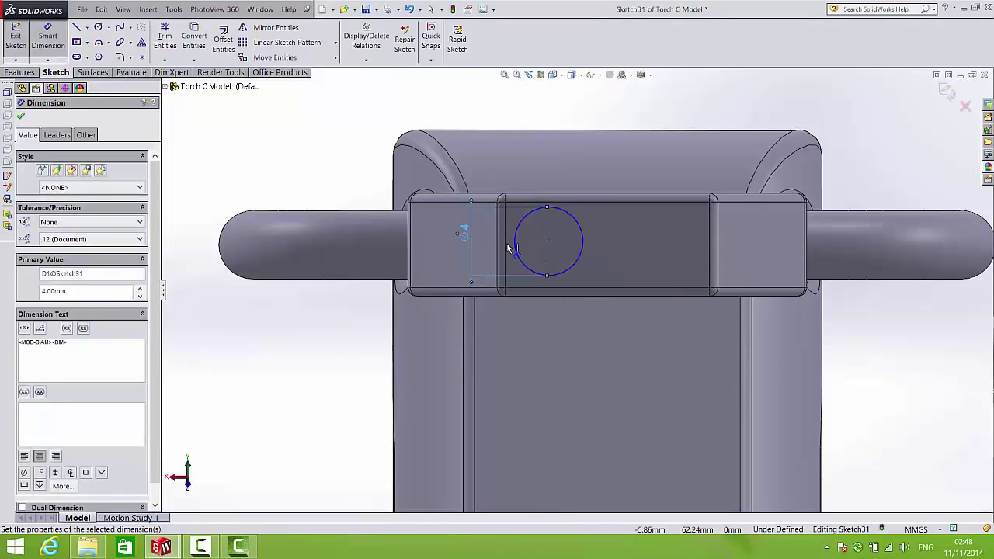
{"action": "key", "text": "Escape"}
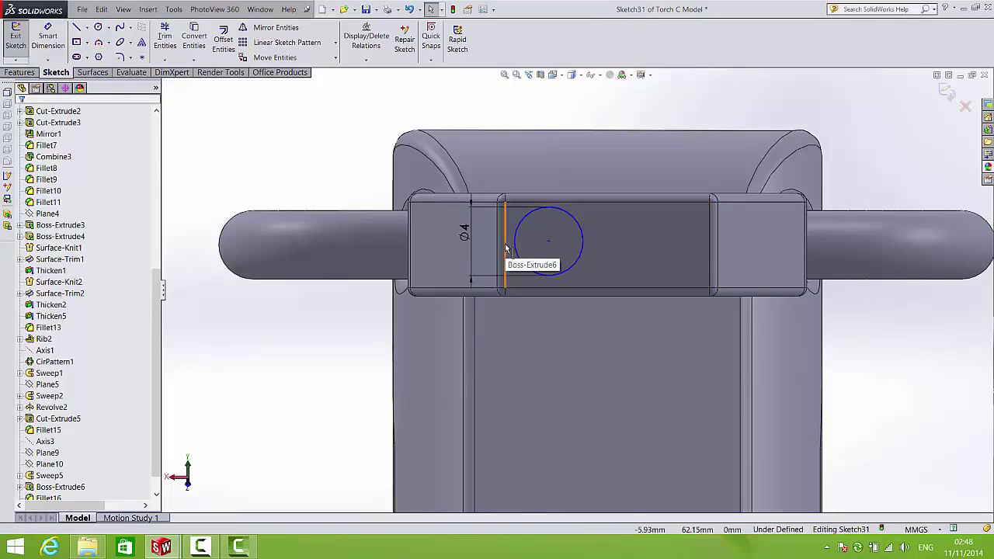
Step: Select the midpoint of the end face's short side edge nearest the circle together with the circle's centre point
{"action": "right_click", "coordinate": [505, 248]}
{"action": "left_click", "coordinate": [553, 64]}
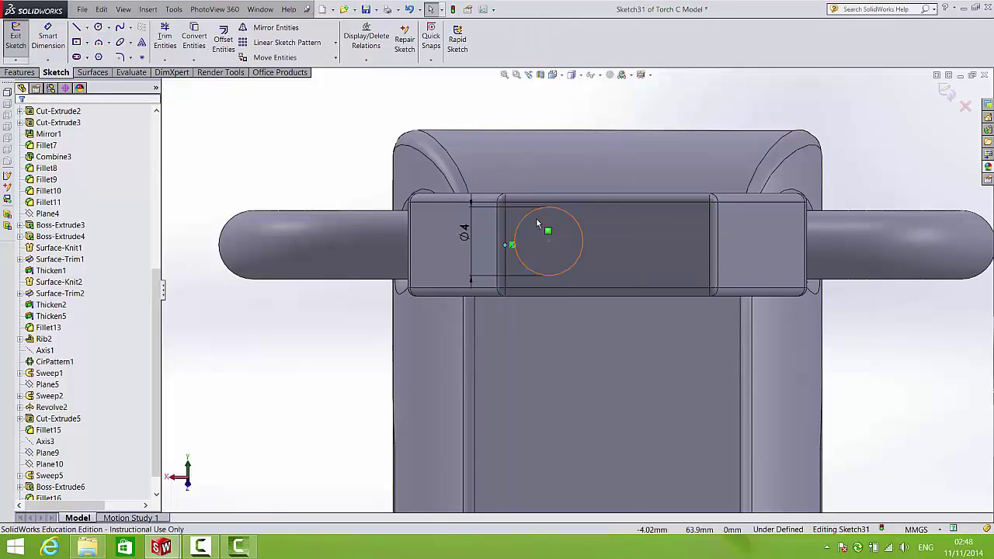
{"action": "left_click", "coordinate": [549, 243], "text": "ctrl"}
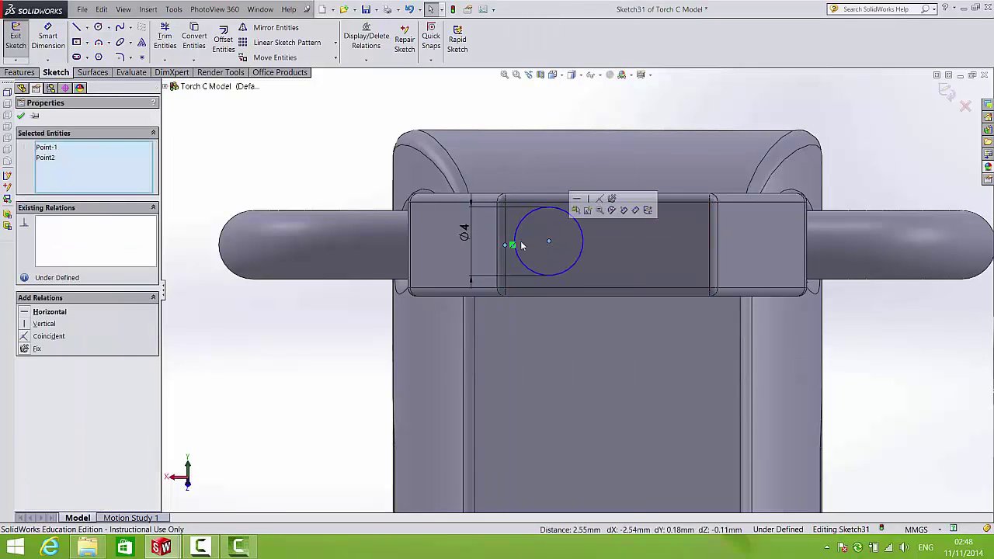
Step: Align the 4 mm circle's centre horizontally with the side edge's midpoint, dimension its distance from that edge, and exit the sketch
{"action": "left_click", "coordinate": [29, 313]}
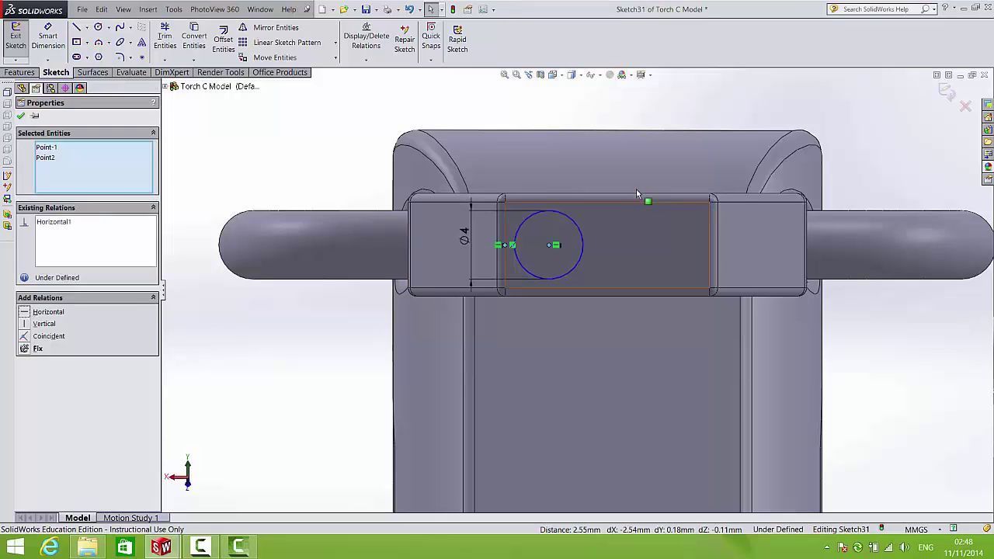
{"action": "left_click", "coordinate": [47, 39]}
{"action": "left_click", "coordinate": [506, 235]}
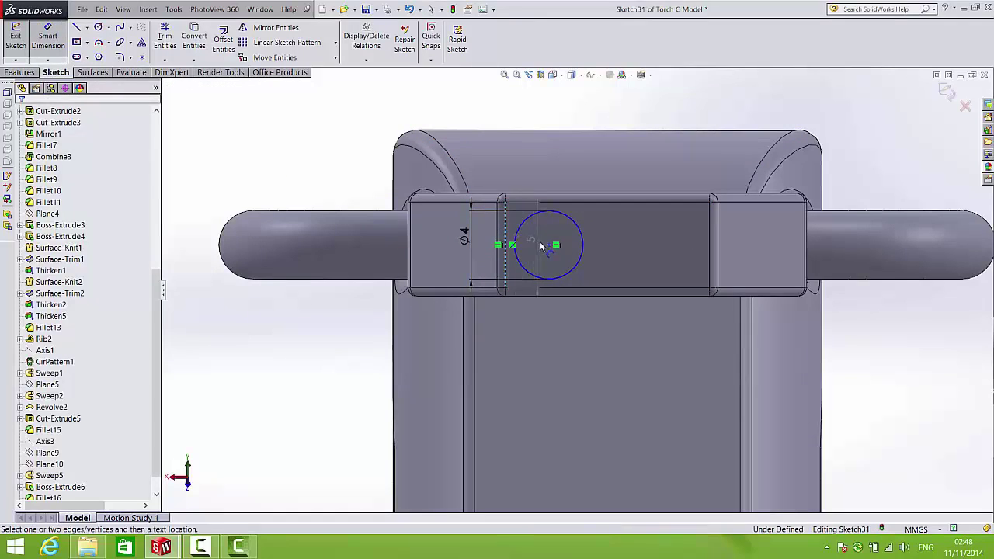
{"action": "left_click", "coordinate": [546, 243]}
{"action": "left_click", "coordinate": [524, 179]}
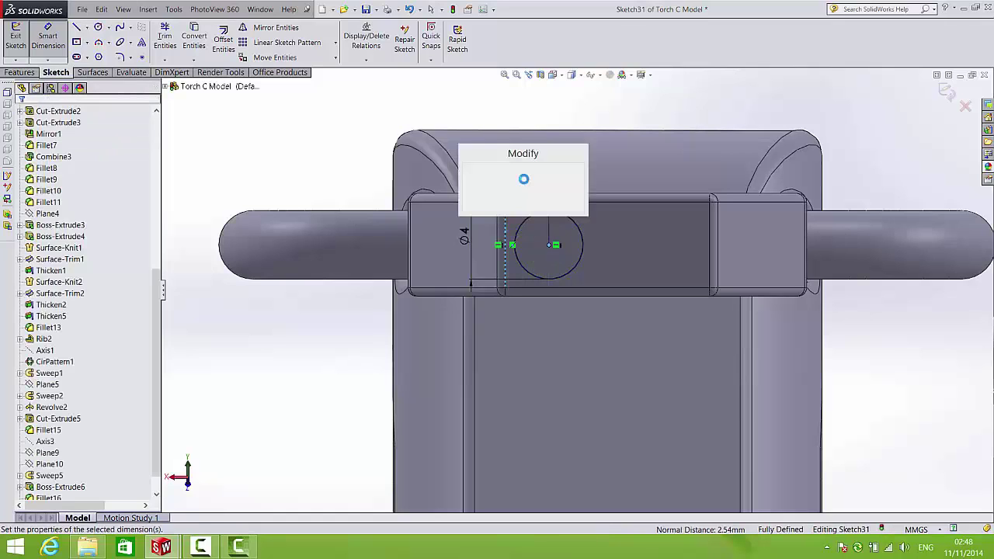
{"action": "key", "text": "Return"}
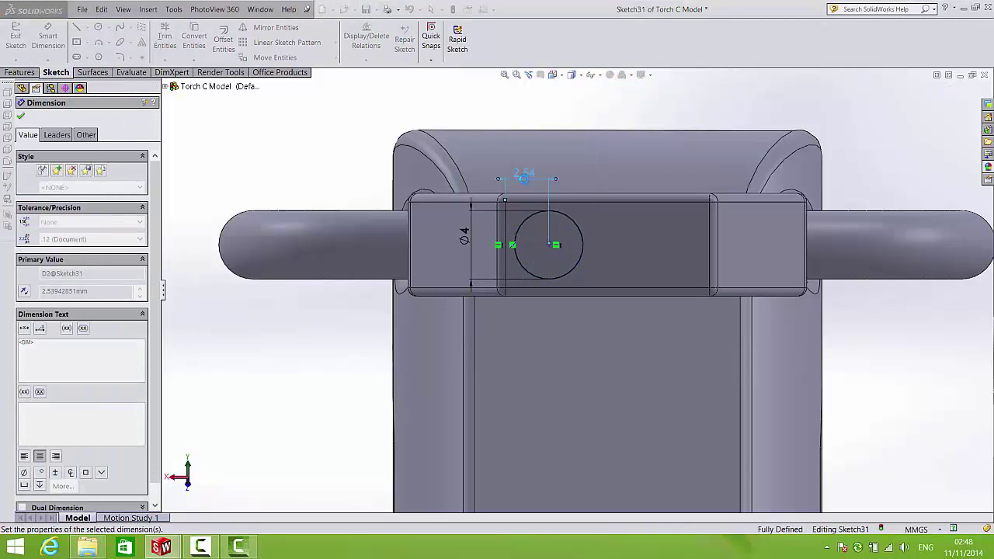
{"action": "left_click", "coordinate": [945, 91]}
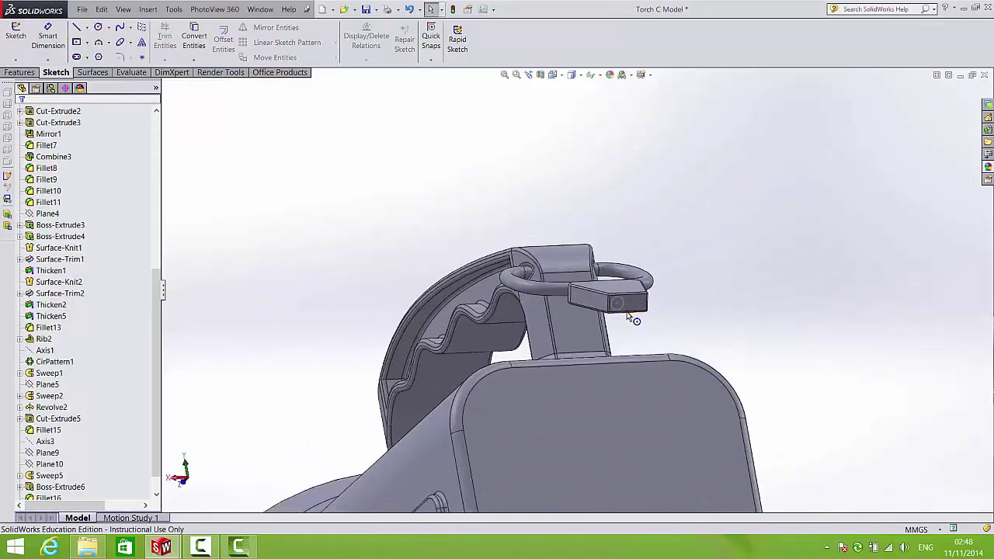
Step: Start a new sketch on the connector block's end face and draw a circle of about 1.79 mm radius beside the existing one
{"action": "scroll", "coordinate": [625, 315], "scroll_direction": "down", "scroll_amount": 5}
{"action": "scroll", "coordinate": [592, 294], "scroll_direction": "down", "scroll_amount": 5}
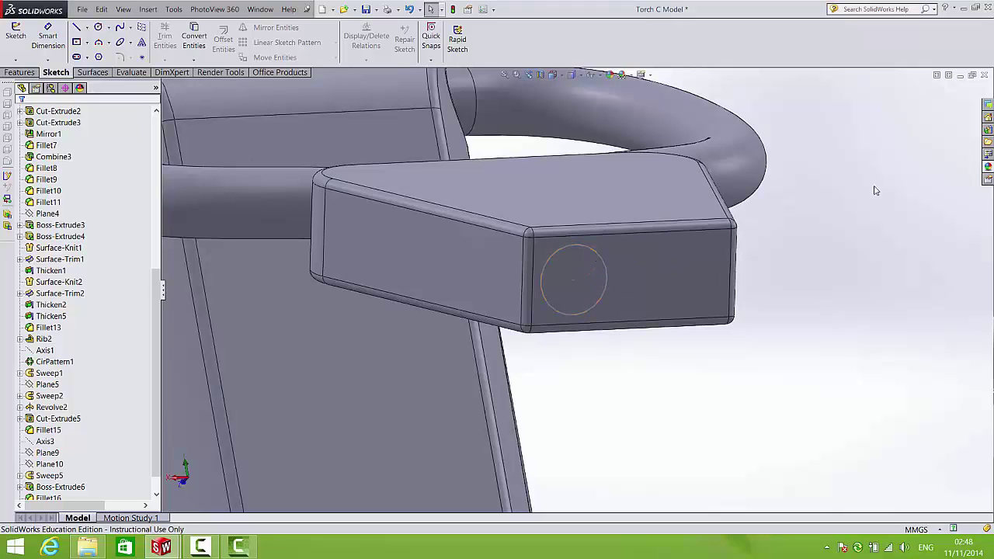
{"action": "left_click", "coordinate": [16, 32]}
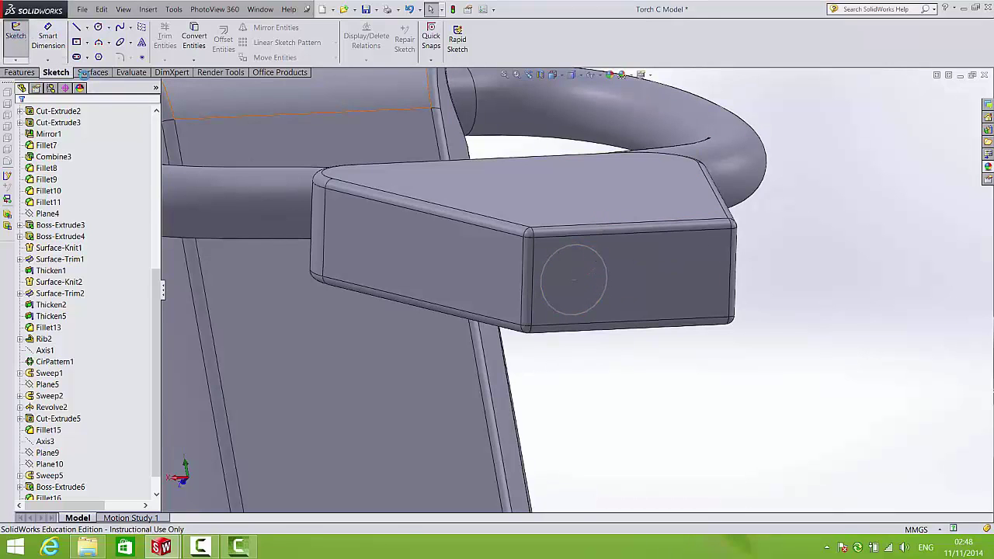
{"action": "left_click", "coordinate": [633, 275]}
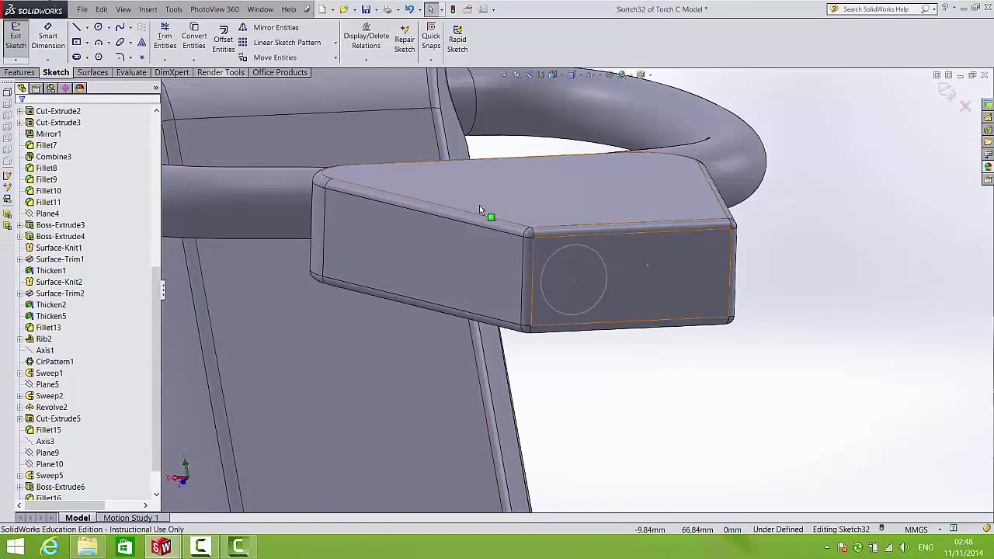
{"action": "left_click", "coordinate": [676, 271]}
{"action": "left_click", "coordinate": [98, 26]}
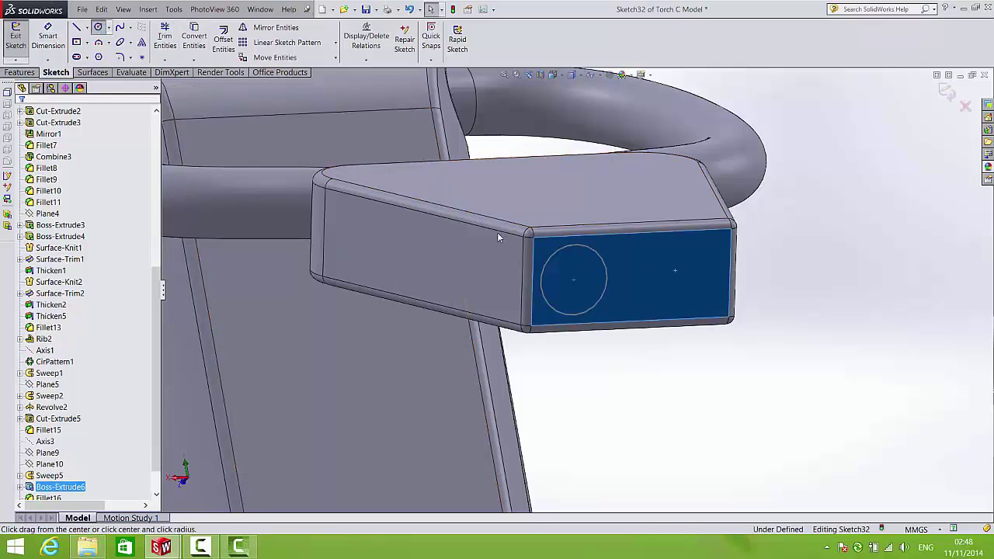
{"action": "left_click", "coordinate": [675, 278]}
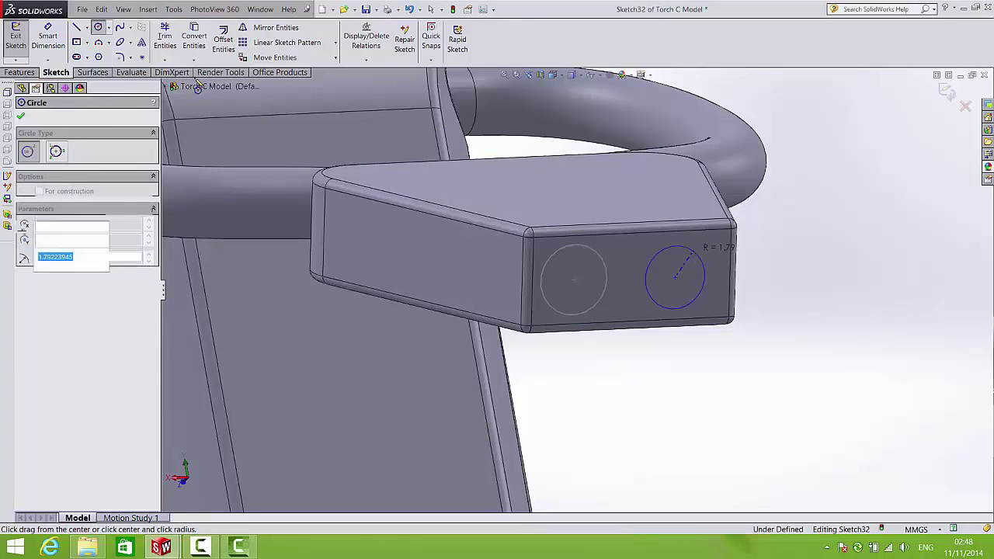
{"action": "left_click", "coordinate": [704, 273]}
Step: Dimension the new circle's diameter to 4 mm
{"action": "left_click", "coordinate": [702, 271]}
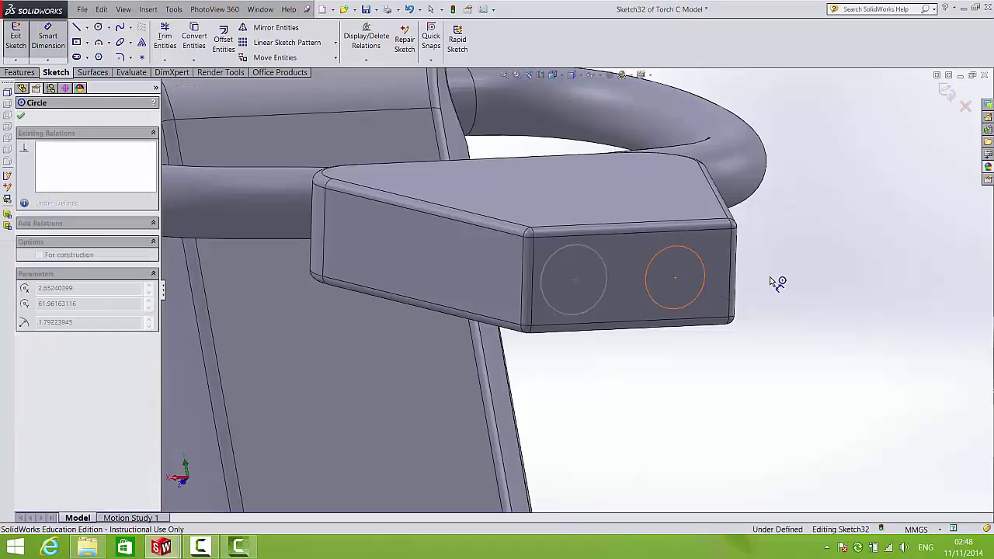
{"action": "left_click", "coordinate": [781, 278]}
{"action": "type", "text": "4.00mm"}
{"action": "key", "text": "Return"}
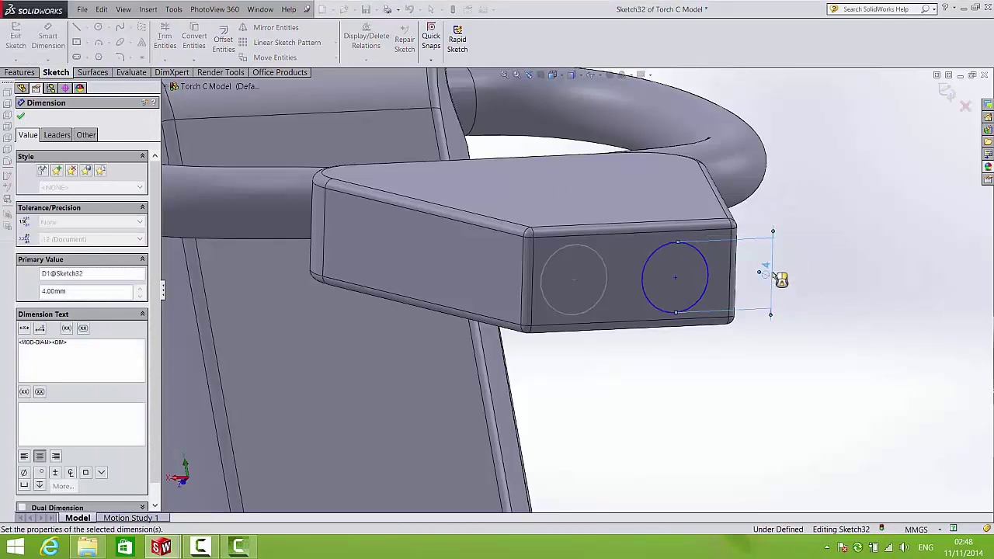
{"action": "key", "text": "Escape"}
Step: Add a horizontal relation between the centres of the two circles on the end face
{"action": "left_click", "coordinate": [575, 281]}
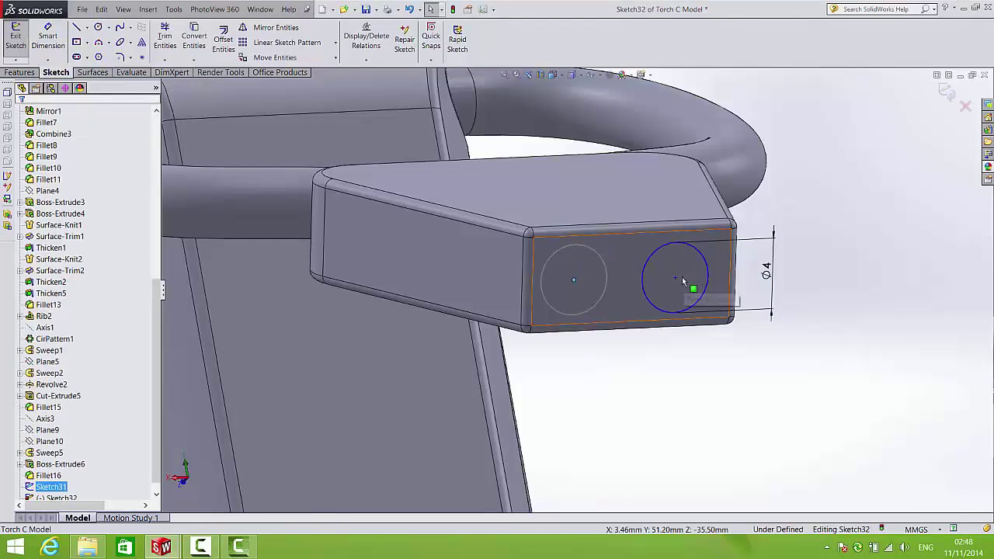
{"action": "left_click", "coordinate": [676, 277], "text": "ctrl"}
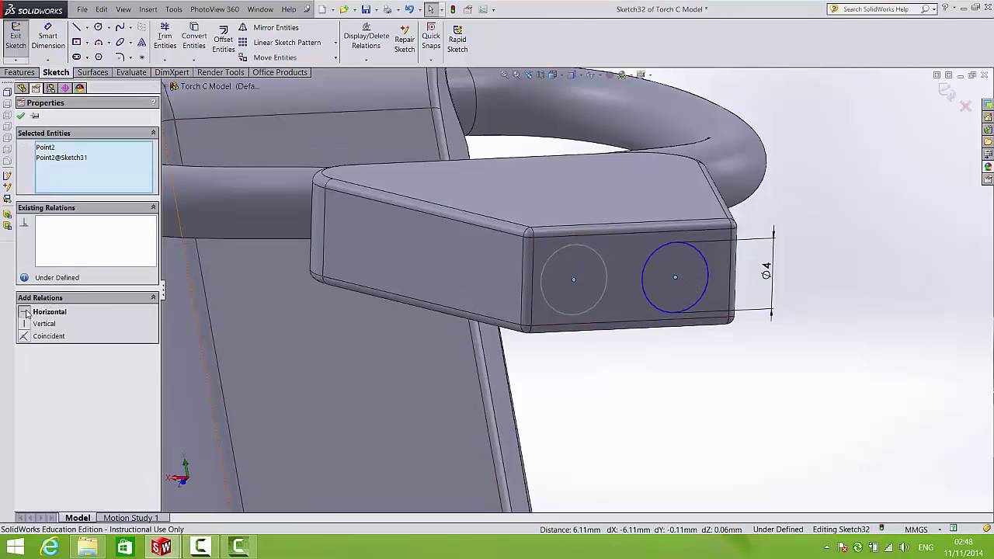
{"action": "left_click", "coordinate": [26, 312]}
Step: Dimension the new circle's centre 3 mm from the nearest side edge of the end face
{"action": "left_click", "coordinate": [47, 39]}
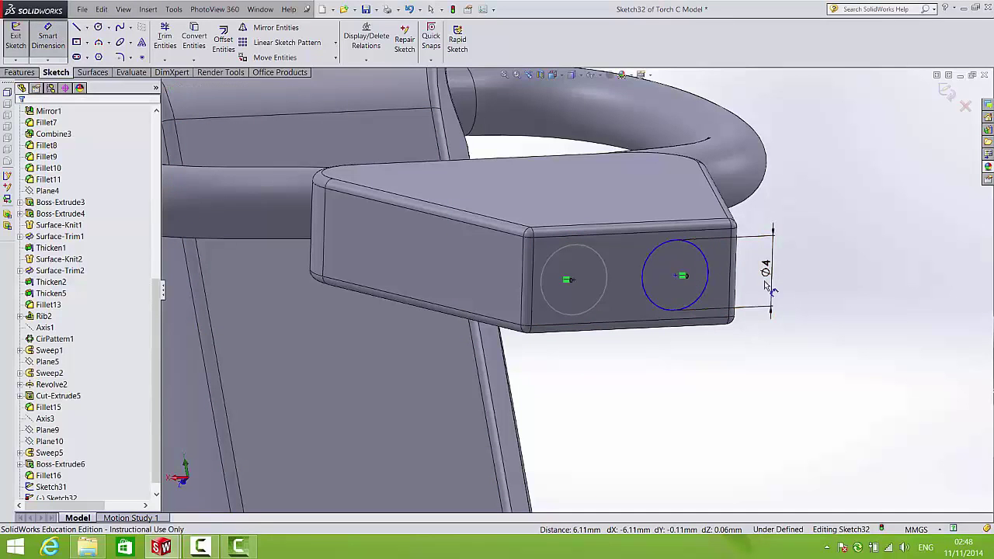
{"action": "left_click", "coordinate": [732, 275]}
{"action": "left_click", "coordinate": [677, 277]}
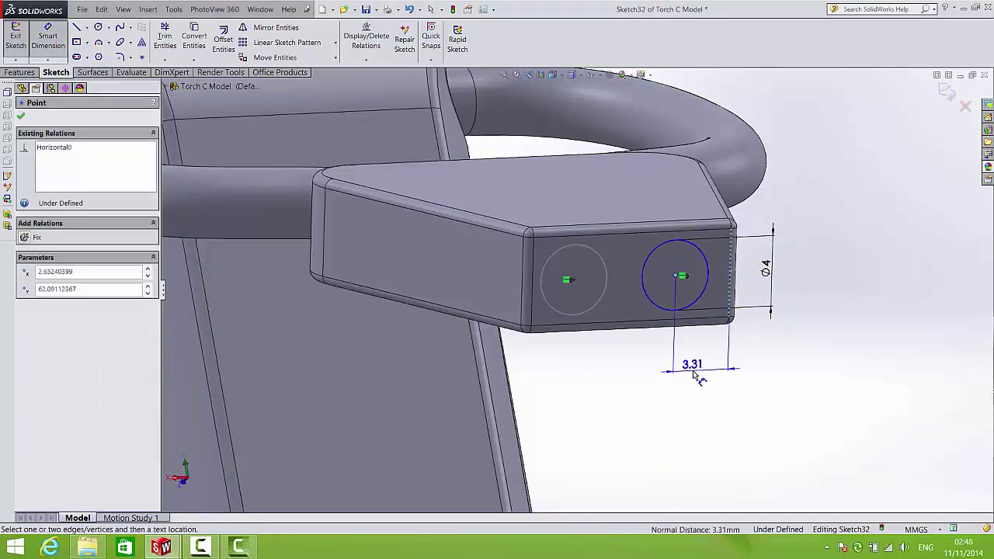
{"action": "left_click", "coordinate": [694, 370]}
{"action": "type", "text": "3"}
{"action": "key", "text": "Return"}
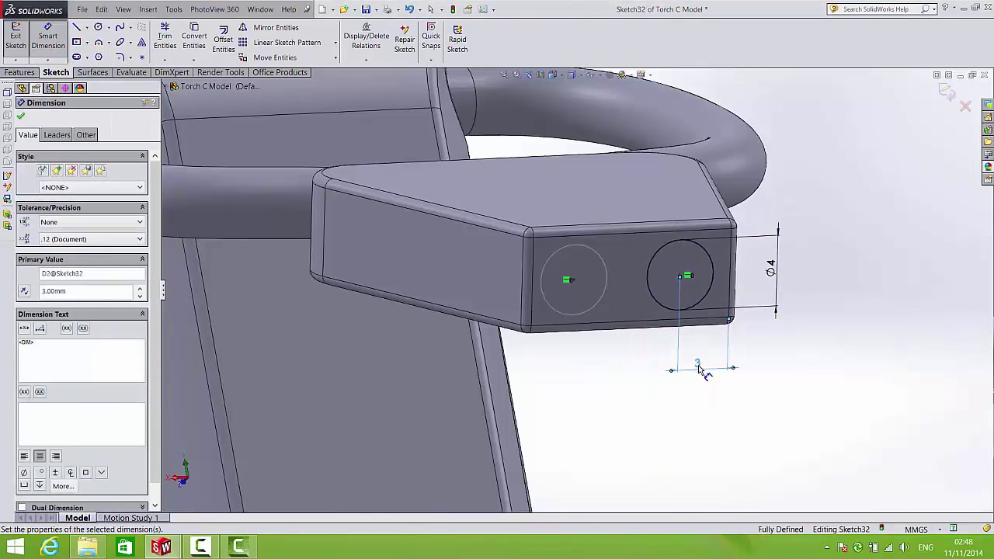
Step: Set the new circle's centre-to-edge distance to 2.5 mm and exit the sketch
{"action": "double_click", "coordinate": [698, 368]}
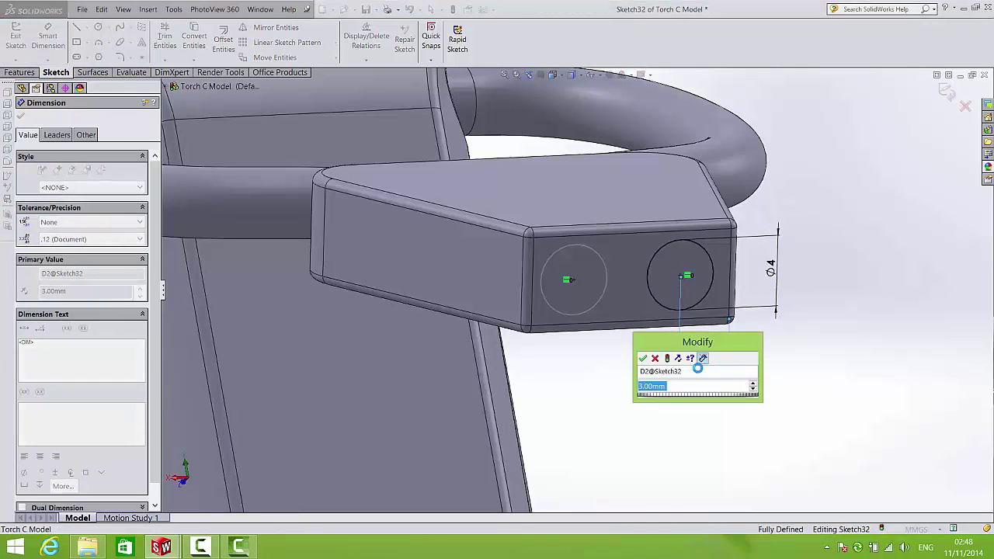
{"action": "type", "text": "2.5"}
{"action": "key", "text": "Return"}
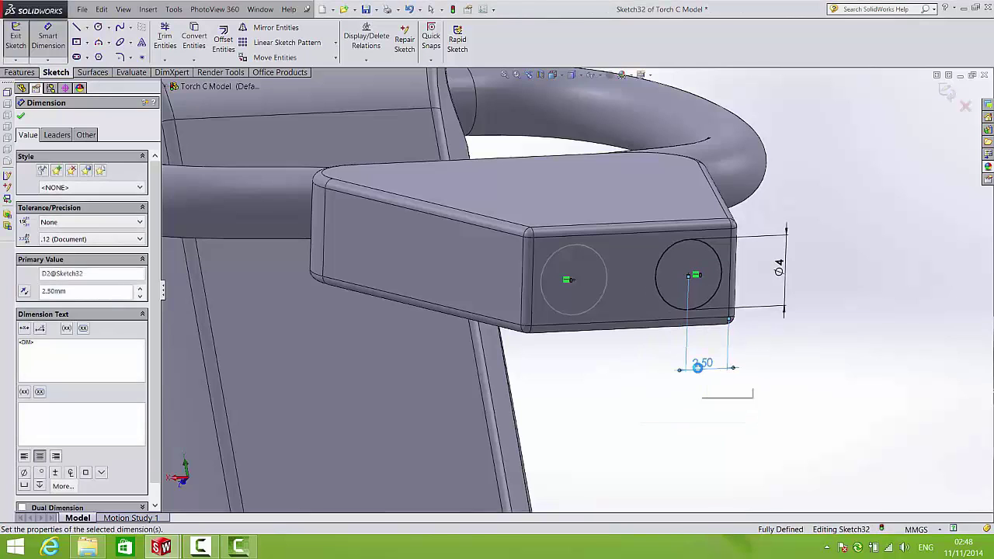
{"action": "left_click", "coordinate": [946, 98]}
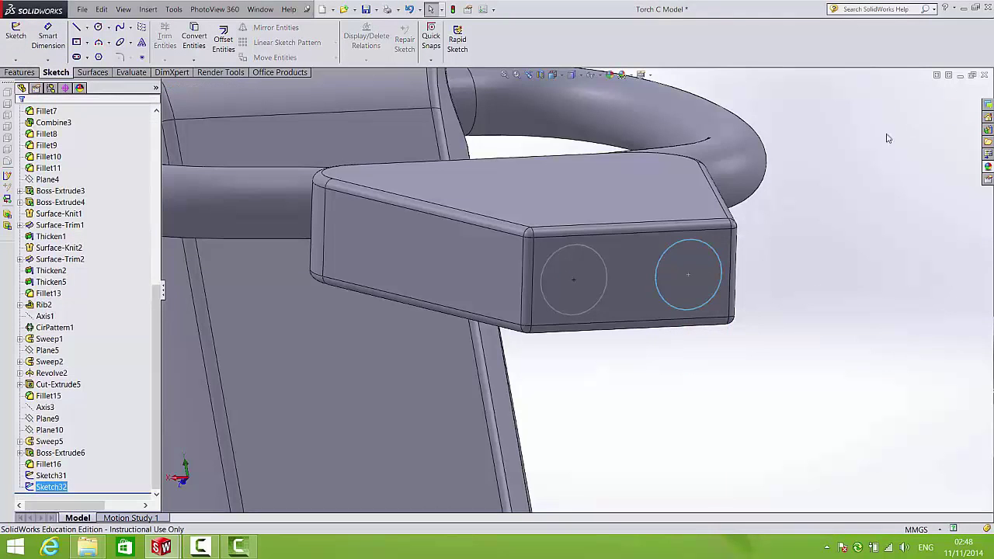
Step: Start a sketch on the Right Plane, viewed normal, and draw a vertical line about 113 mm long behind the torch body
{"action": "scroll", "coordinate": [663, 262], "scroll_direction": "up", "scroll_amount": 4}
{"action": "scroll", "coordinate": [636, 279], "scroll_direction": "up", "scroll_amount": 4}
{"action": "middle_click_drag", "start_coordinate": [626, 328], "coordinate": [589, 265]}
{"action": "scroll", "coordinate": [564, 300], "scroll_direction": "up", "scroll_amount": 2}
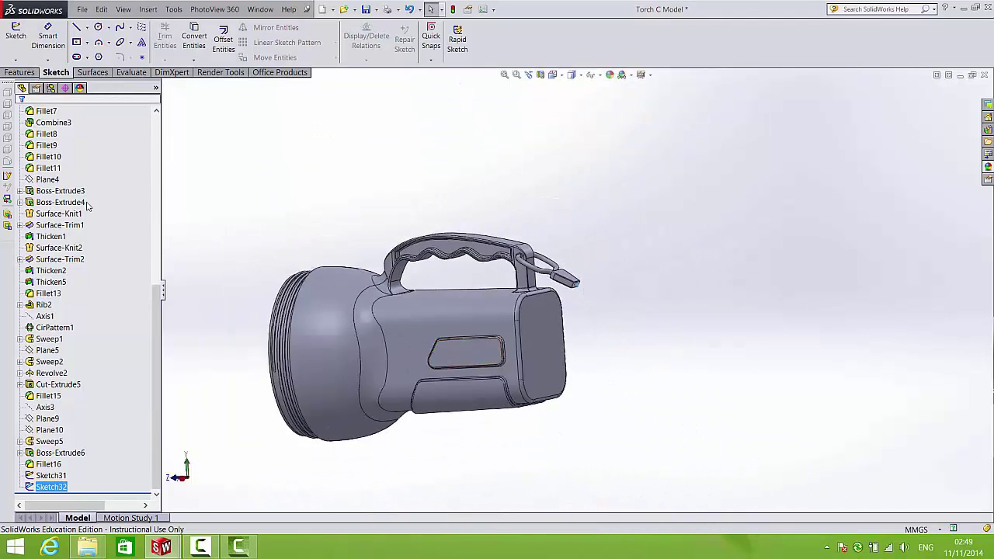
{"action": "scroll", "coordinate": [155, 305], "scroll_direction": "up", "scroll_amount": 10}
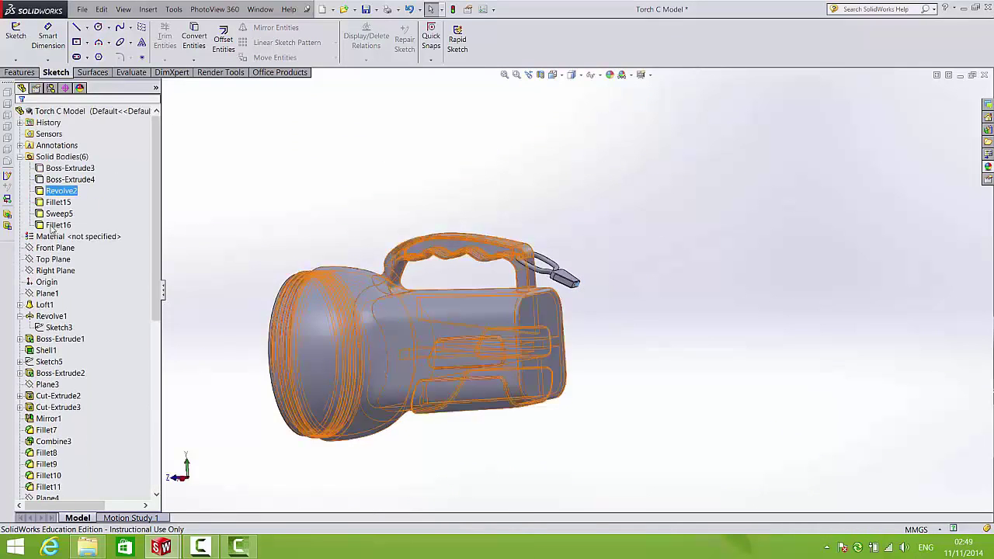
{"action": "left_click", "coordinate": [53, 259]}
{"action": "left_click", "coordinate": [55, 271]}
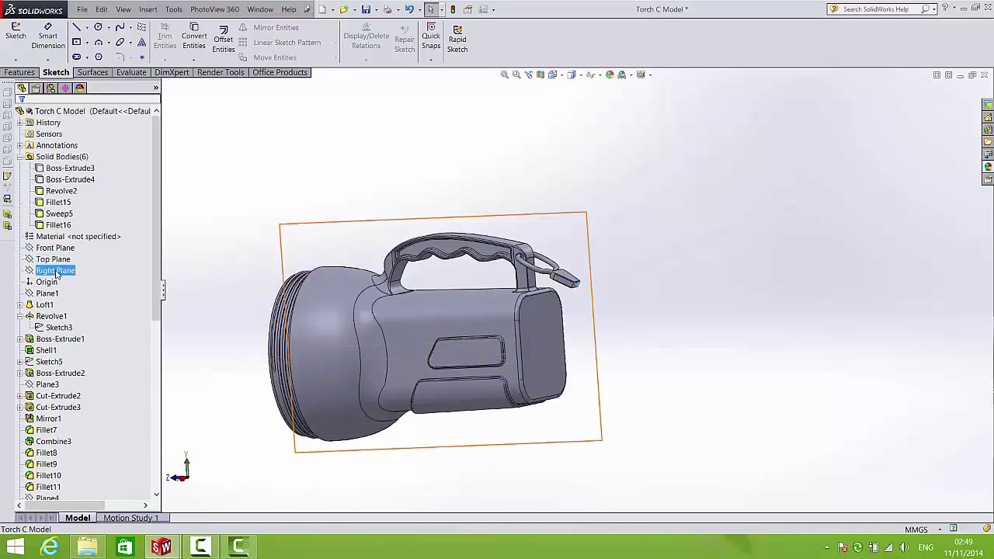
{"action": "left_click", "coordinate": [76, 27]}
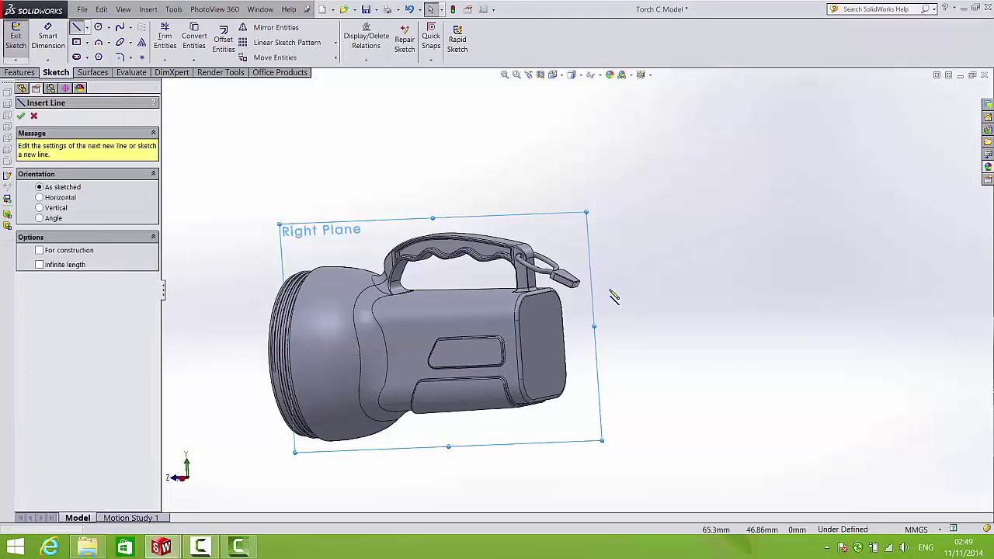
{"action": "key", "text": "space"}
{"action": "left_click", "coordinate": [757, 353]}
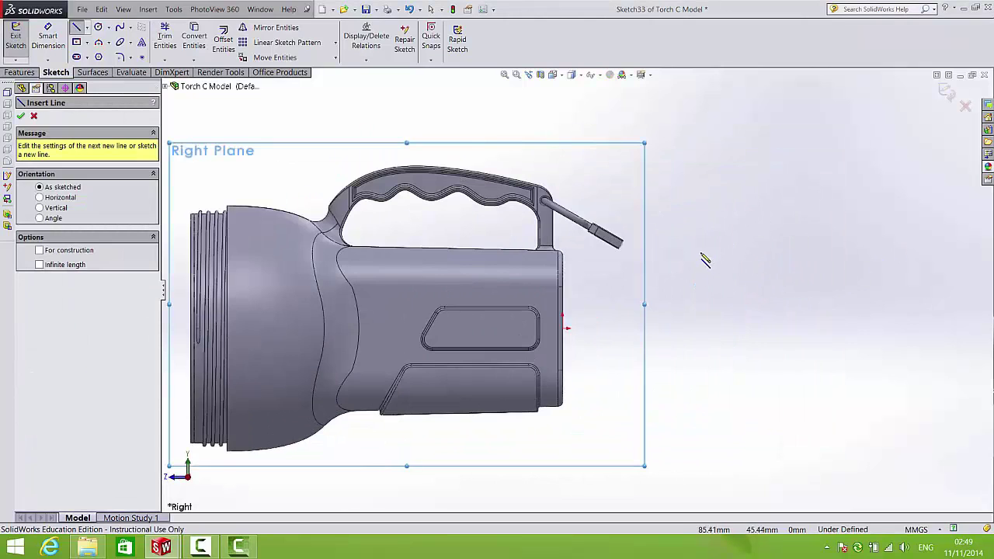
{"action": "mouse_move", "coordinate": [690, 249]}
{"action": "left_mouse_down"}
{"action": "mouse_move", "coordinate": [697, 442]}
{"action": "mouse_move", "coordinate": [690, 432]}
{"action": "left_mouse_up"}
Step: Draw a wavy spline from the line's lower endpoint to its upper endpoint, bulging toward the torch and closing the profile
{"action": "left_click", "coordinate": [119, 28]}
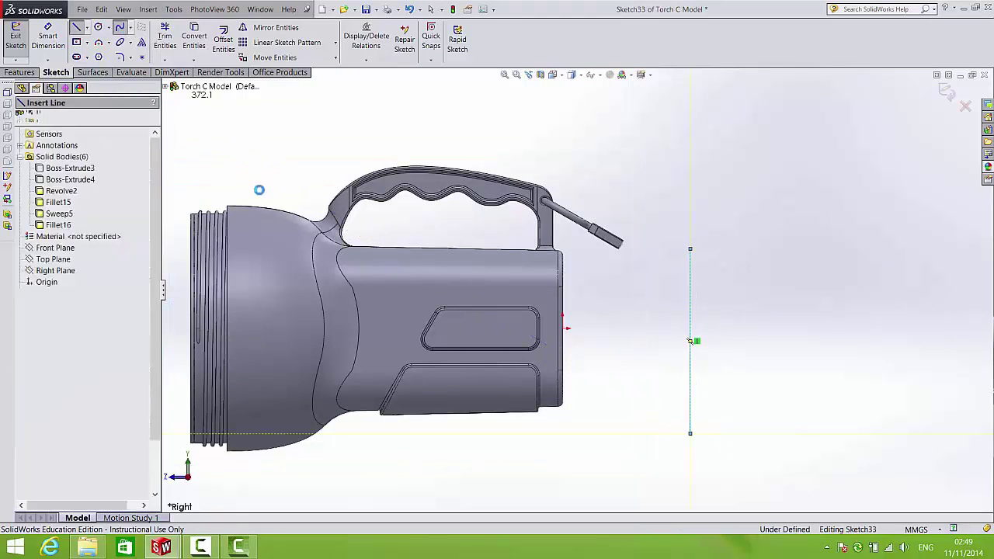
{"action": "left_click", "coordinate": [690, 433]}
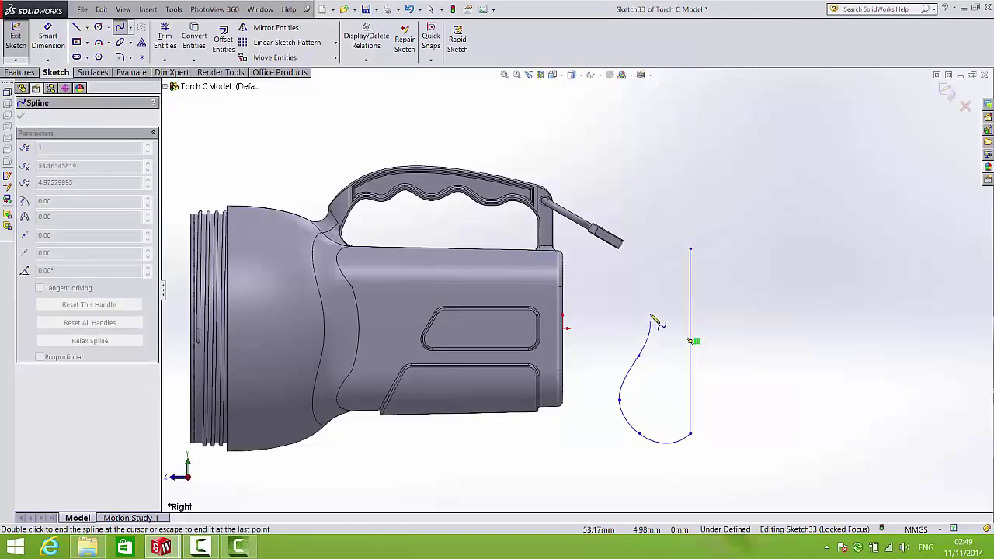
{"action": "right_click", "coordinate": [691, 249]}
{"action": "left_click", "coordinate": [719, 236]}
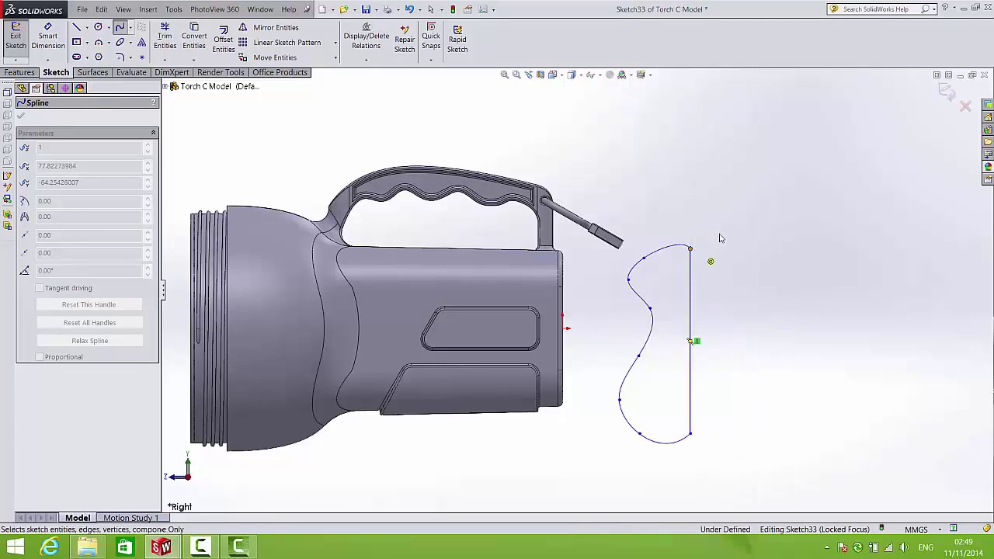
Step: Revolve the closed profile 360 degrees about the vertical line as a solid behind the torch
{"action": "left_click", "coordinate": [30, 72]}
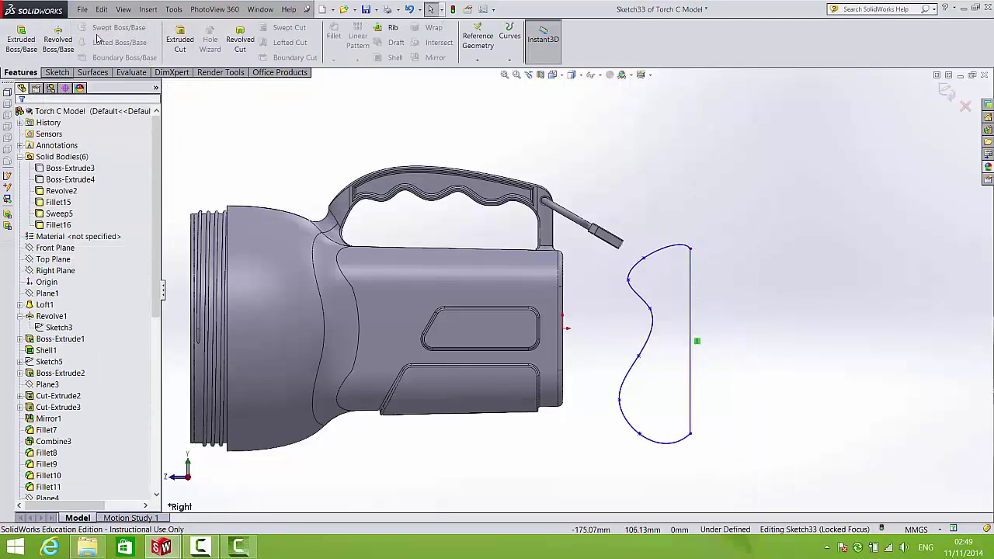
{"action": "left_click", "coordinate": [76, 39]}
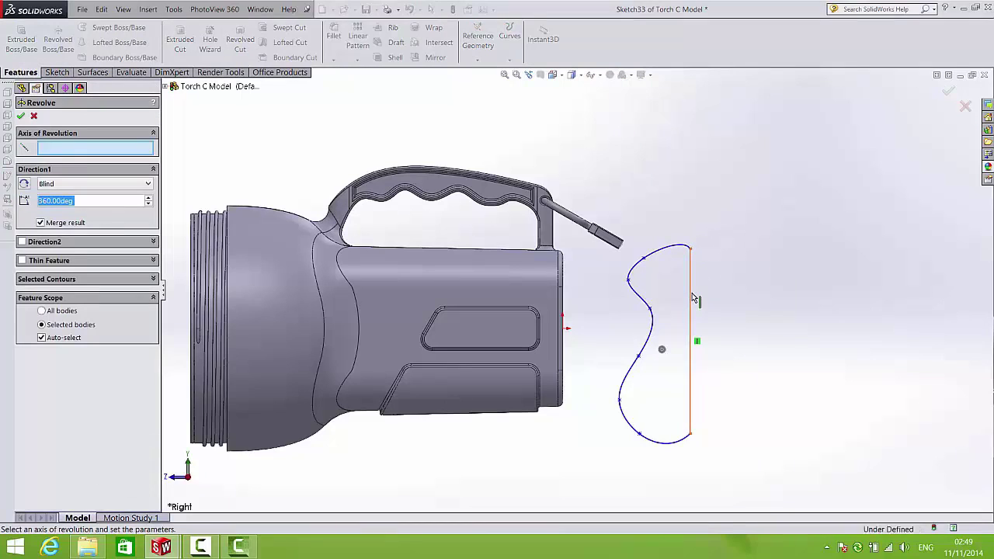
{"action": "left_click", "coordinate": [950, 92]}
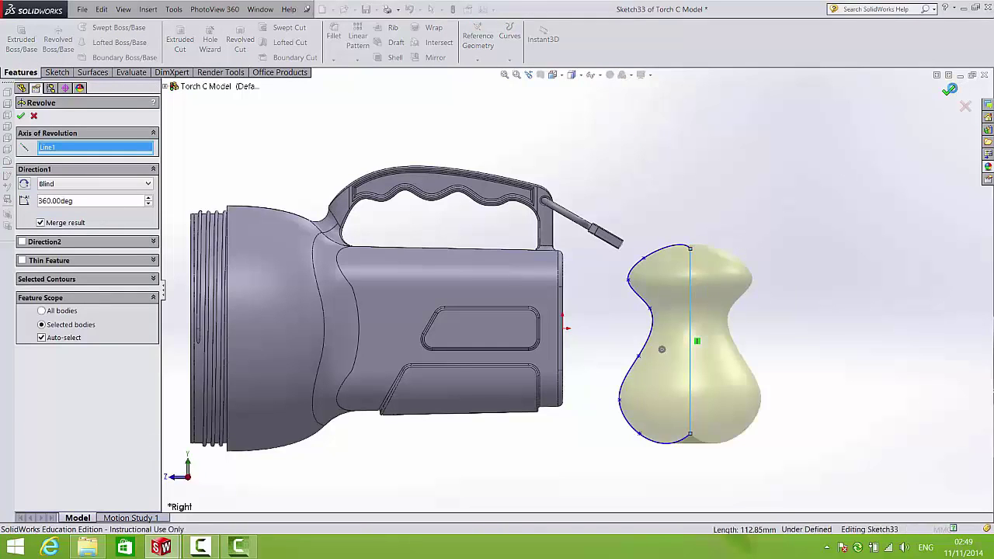
{"action": "middle_click_drag", "start_coordinate": [669, 317], "coordinate": [672, 334]}
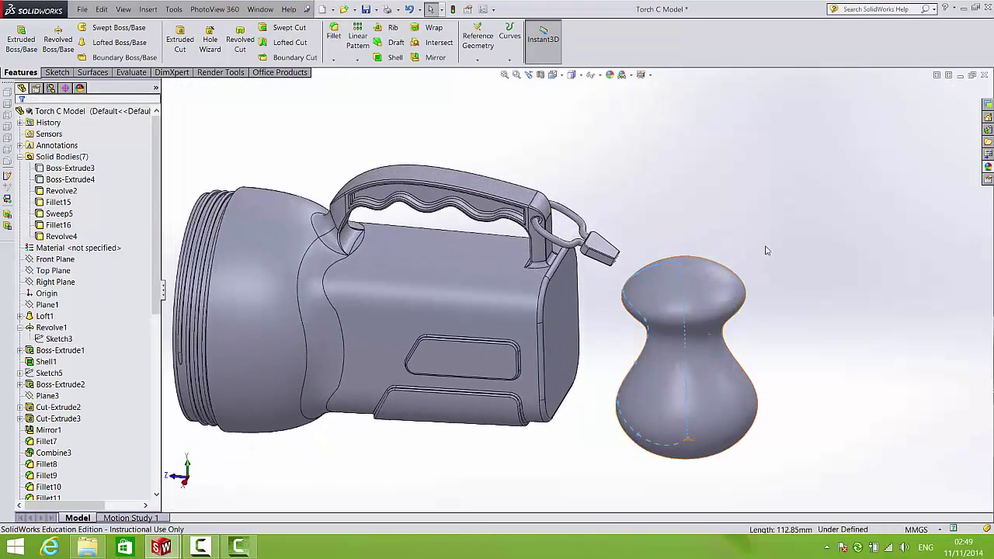
{"action": "left_click", "coordinate": [784, 221]}
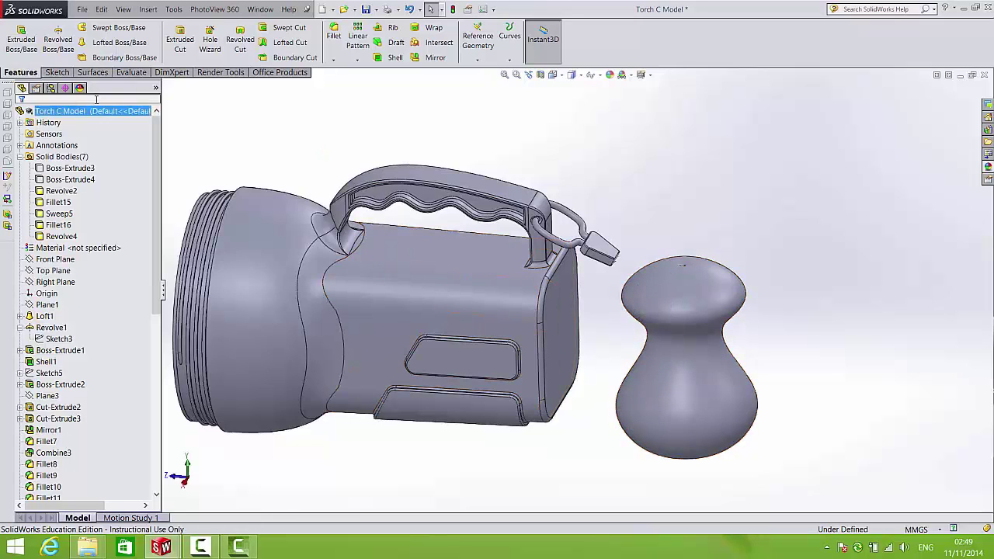
Step: Start a new 3D sketch
{"action": "left_click", "coordinate": [56, 72]}
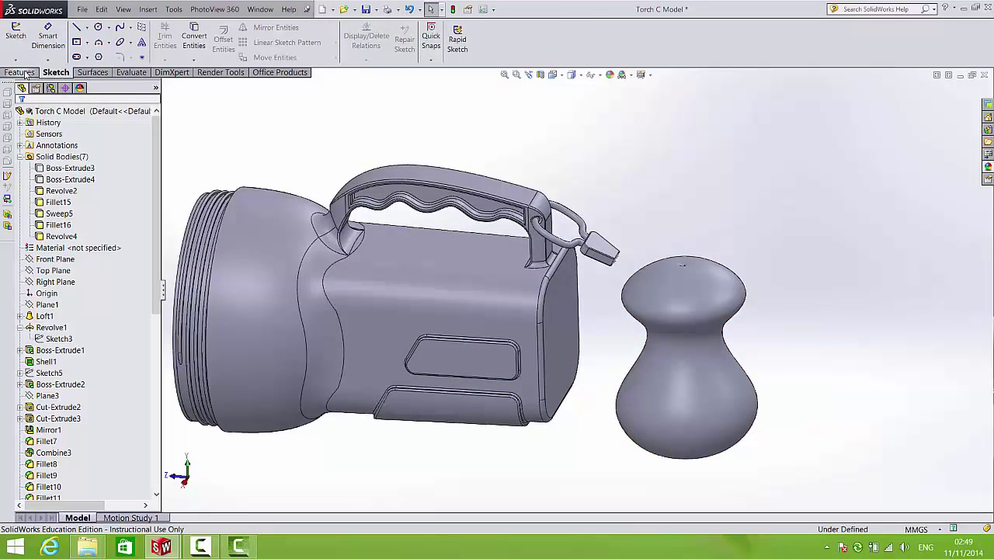
{"action": "left_click", "coordinate": [15, 59]}
{"action": "left_click", "coordinate": [37, 84]}
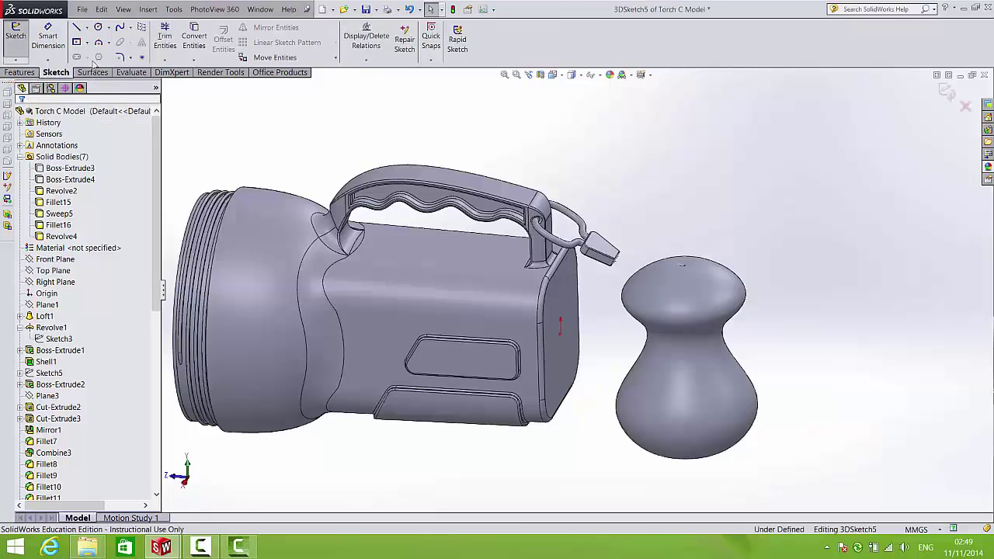
Step: Draw a spline on the revolved body's surface, running down from the upper bulge, around the lower bulge and back up the other side
{"action": "left_click", "coordinate": [128, 29]}
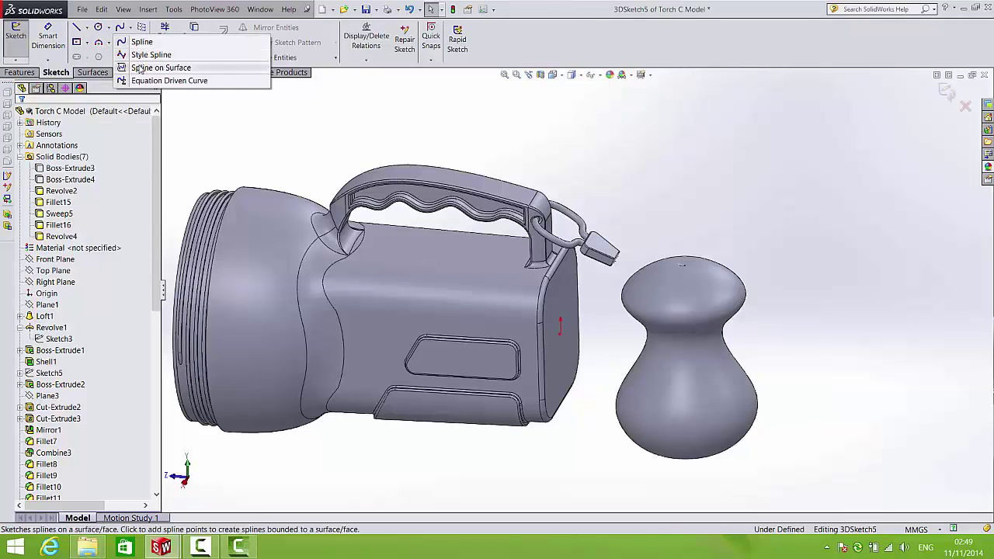
{"action": "left_click", "coordinate": [128, 64]}
{"action": "middle_click_drag", "start_coordinate": [645, 271], "coordinate": [611, 267]}
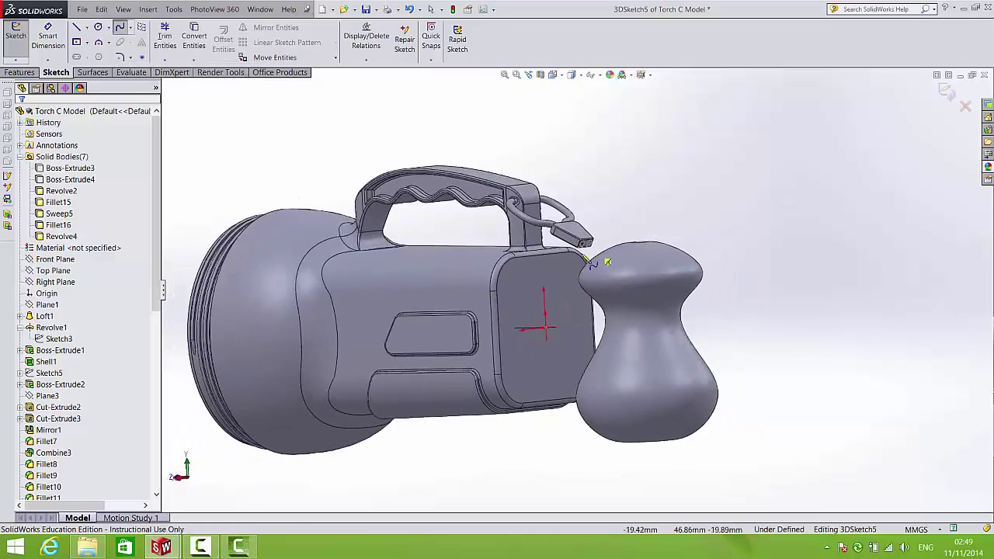
{"action": "scroll", "coordinate": [590, 260], "scroll_direction": "down", "scroll_amount": 6}
{"action": "scroll", "coordinate": [570, 256], "scroll_direction": "up", "scroll_amount": 5}
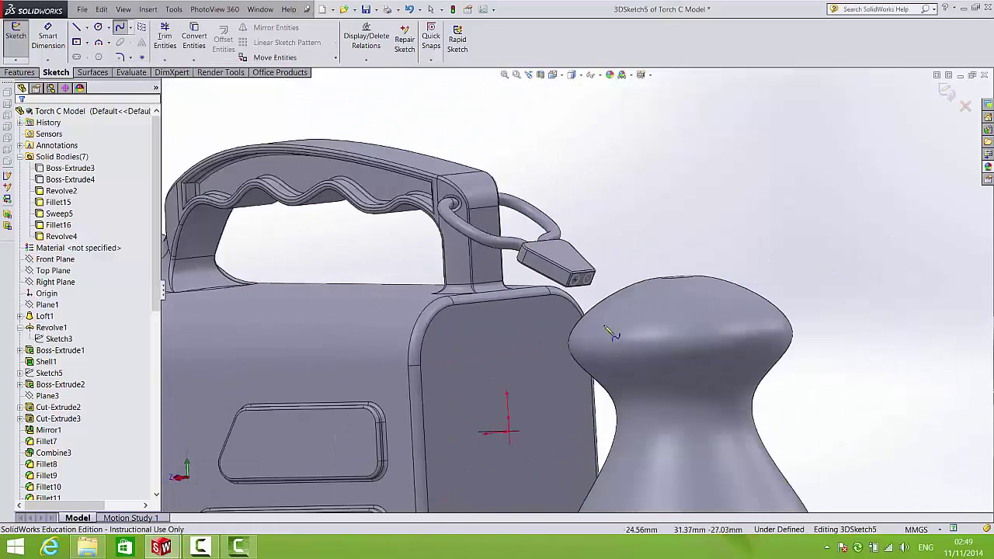
{"action": "middle_click_drag", "start_coordinate": [595, 321], "coordinate": [614, 331]}
{"action": "left_click", "coordinate": [595, 305]}
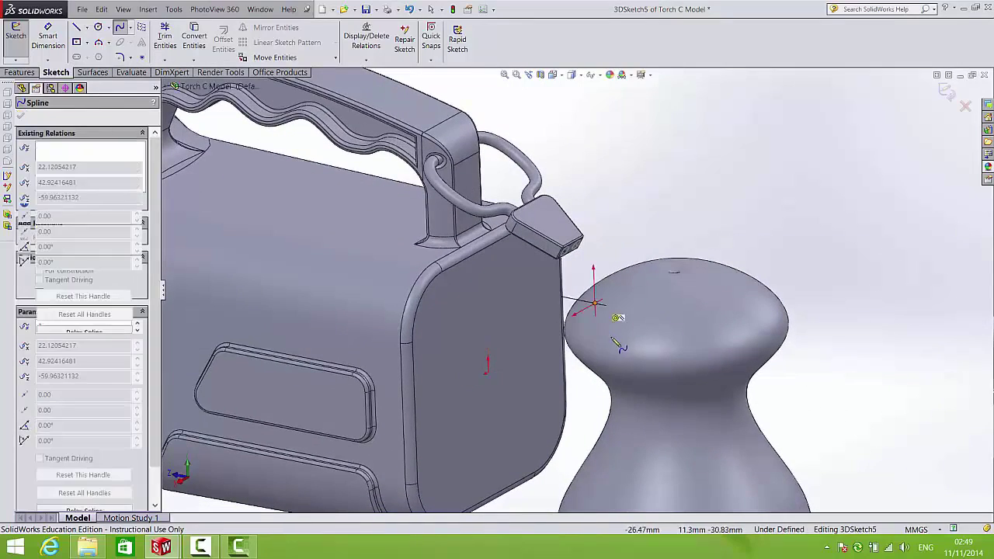
{"action": "left_click", "coordinate": [625, 356]}
{"action": "left_click", "coordinate": [643, 402]}
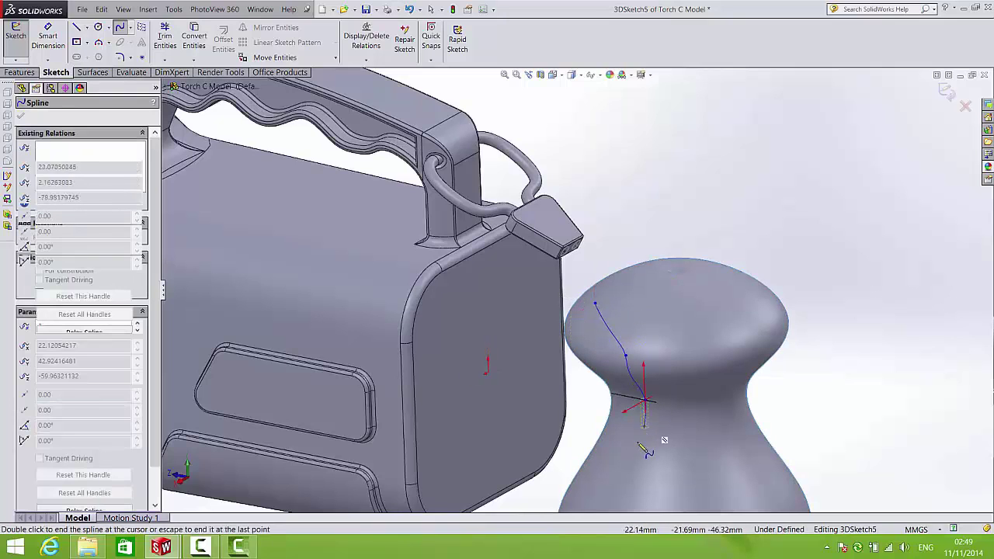
{"action": "scroll", "coordinate": [640, 469], "scroll_direction": "up", "scroll_amount": 3}
{"action": "mouse_move", "coordinate": [636, 470]}
{"action": "middle_mouse_down"}
{"action": "mouse_move", "coordinate": [617, 452]}
{"action": "mouse_move", "coordinate": [641, 458]}
{"action": "middle_mouse_up"}
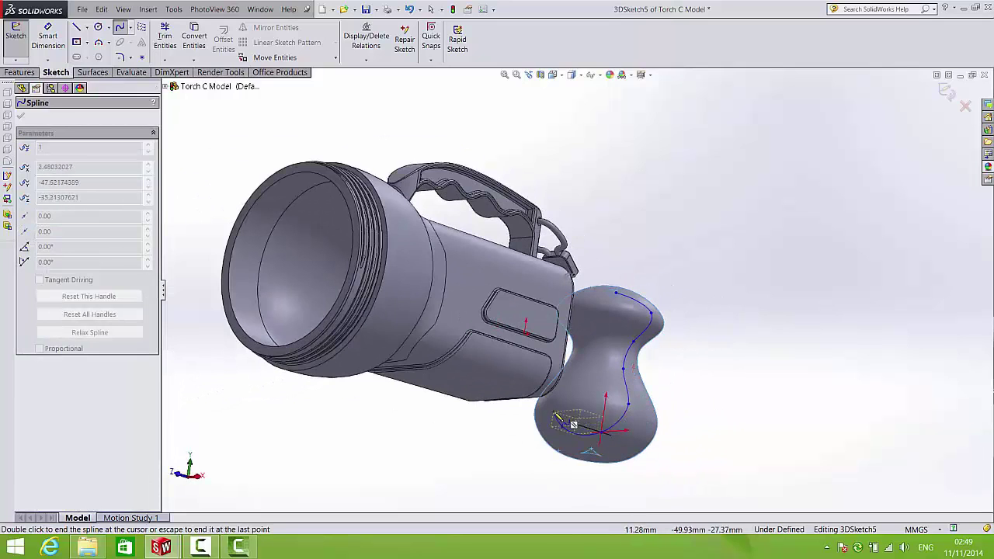
{"action": "middle_click_drag", "start_coordinate": [556, 416], "coordinate": [559, 450]}
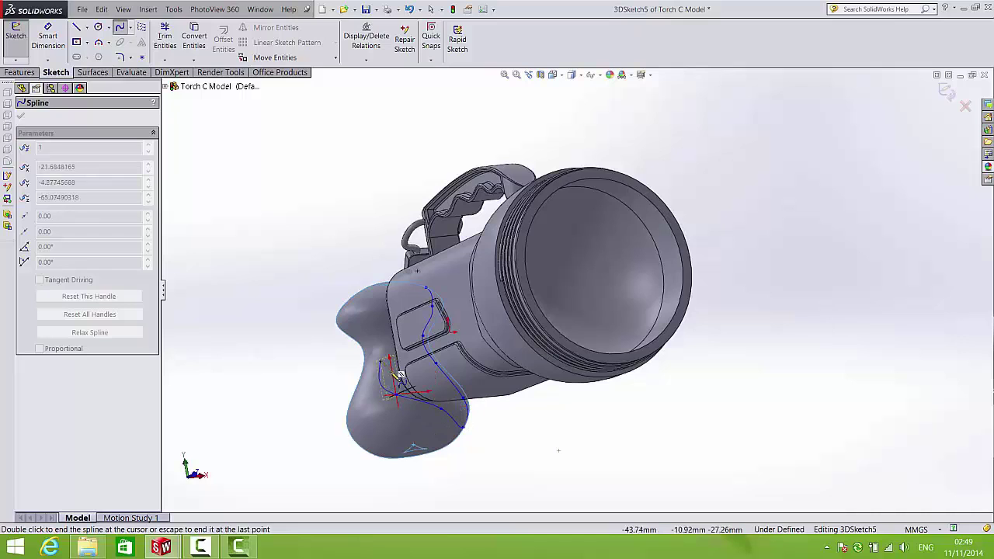
{"action": "middle_click_drag", "start_coordinate": [398, 376], "coordinate": [346, 329]}
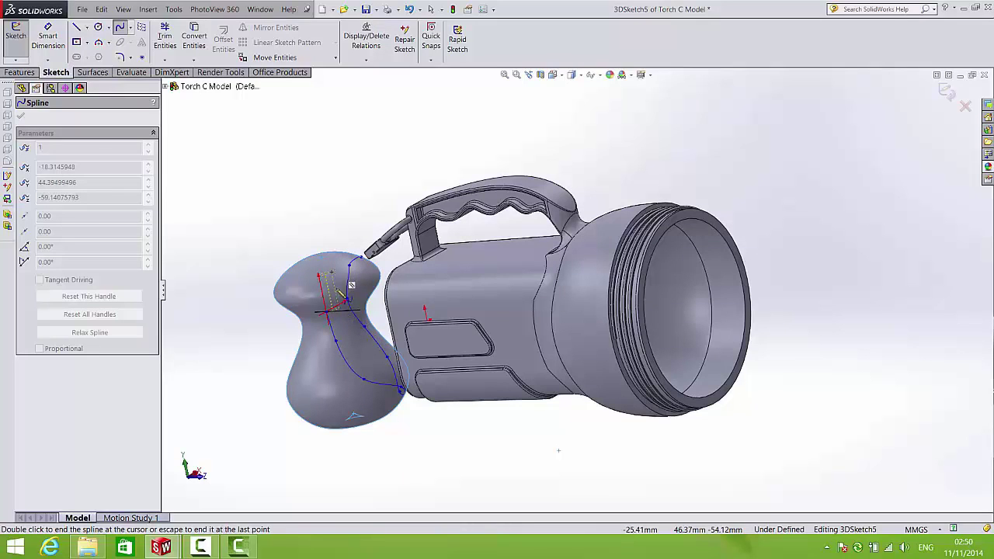
{"action": "key", "text": "Escape"}
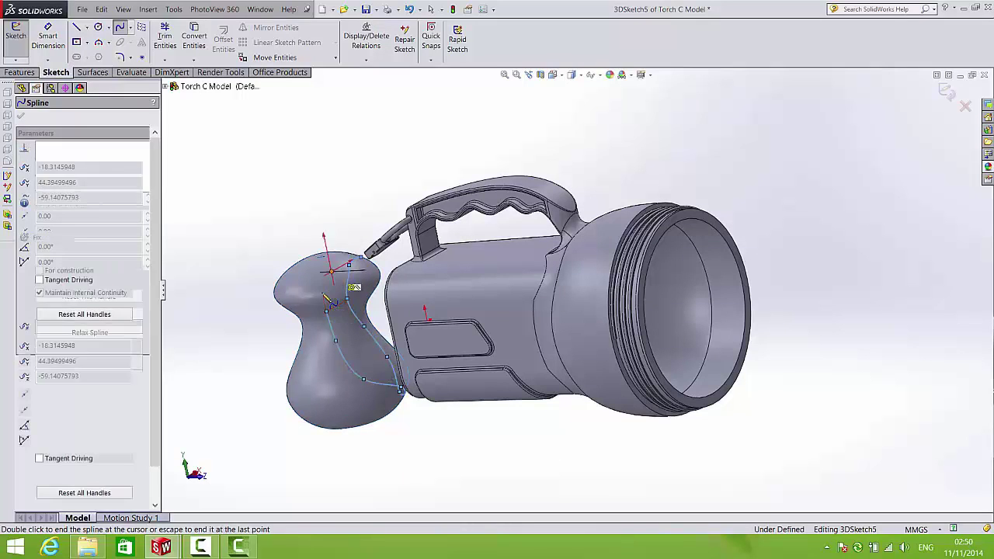
{"action": "middle_click_drag", "start_coordinate": [303, 320], "coordinate": [331, 319]}
{"action": "right_click", "coordinate": [328, 277]}
{"action": "left_click", "coordinate": [360, 266]}
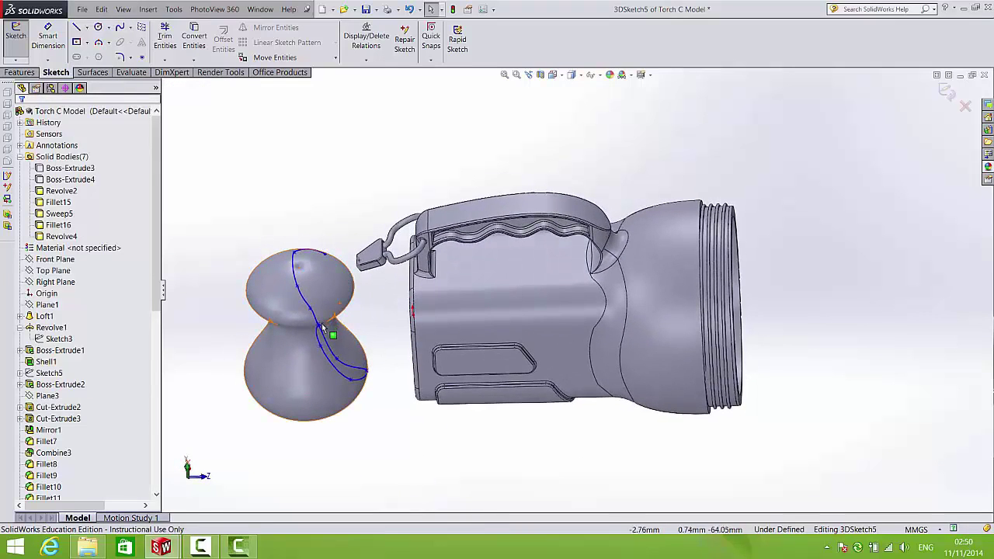
Step: Try to move a point of the surface spline near the body's waist upward, and undo the move
{"action": "left_click_drag", "start_coordinate": [320, 324], "coordinate": [333, 296]}
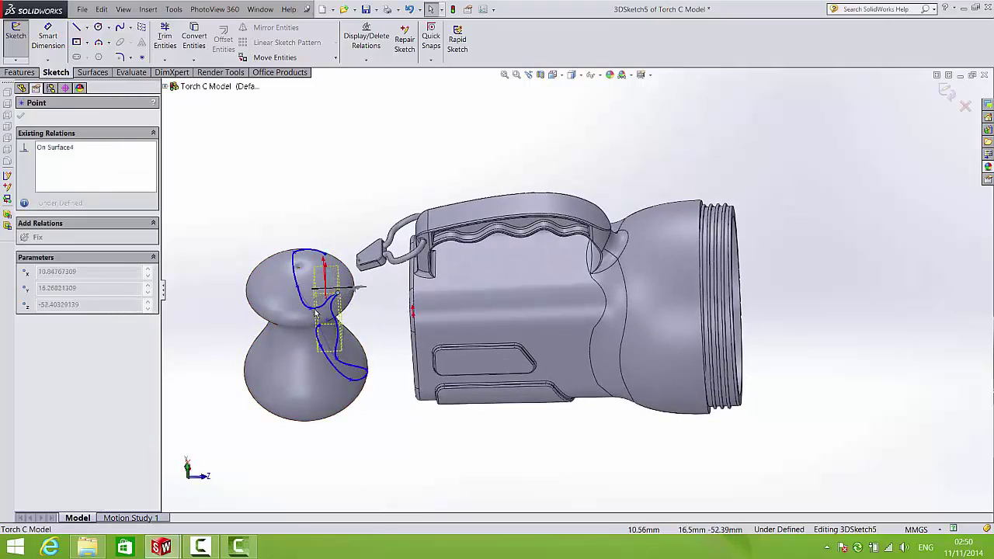
{"action": "middle_click_drag", "start_coordinate": [333, 296], "coordinate": [291, 252]}
{"action": "key", "text": "ctrl+z"}
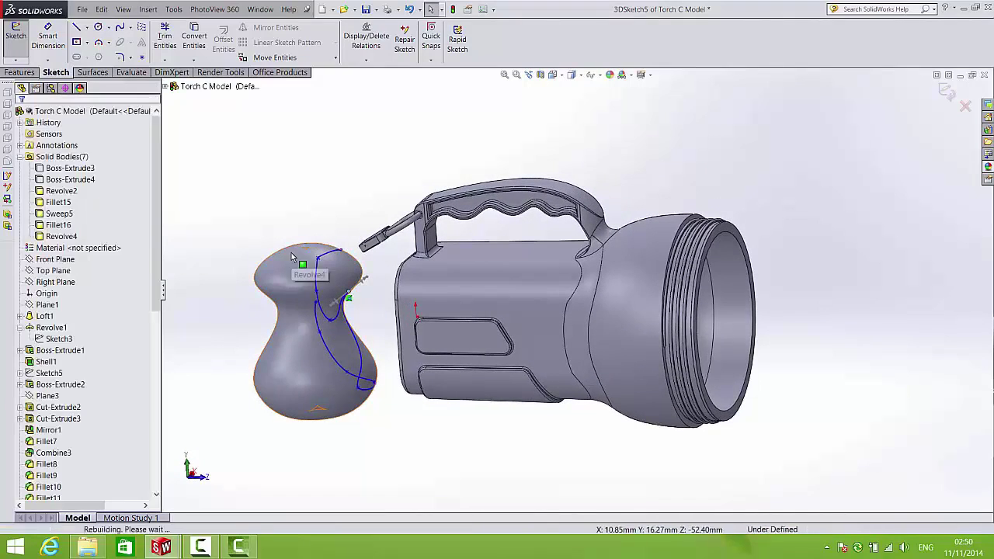
Step: Try to pull the surface spline's free end up from the waist onto the body's upper bulge
{"action": "middle_click_drag", "start_coordinate": [366, 334], "coordinate": [337, 309]}
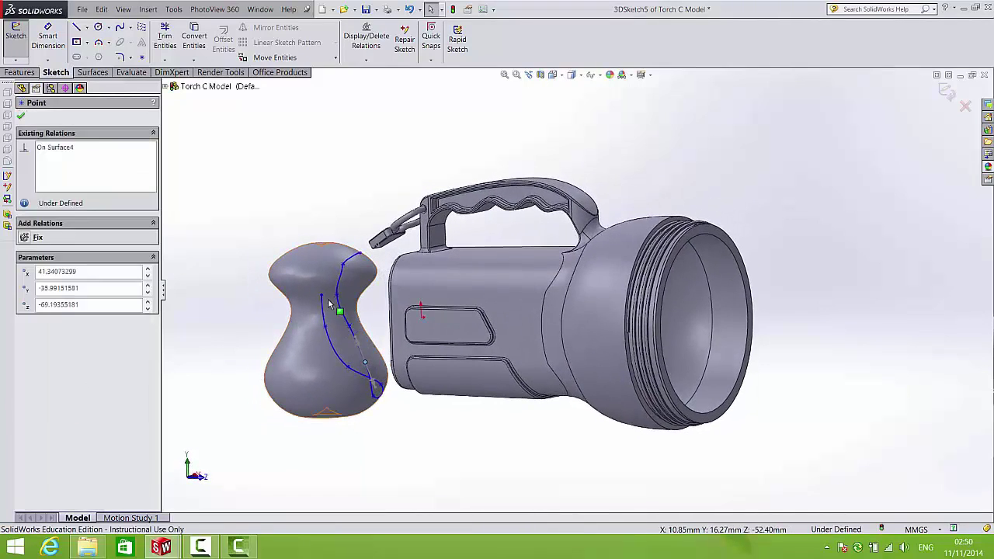
{"action": "left_click_drag", "start_coordinate": [324, 295], "coordinate": [330, 273]}
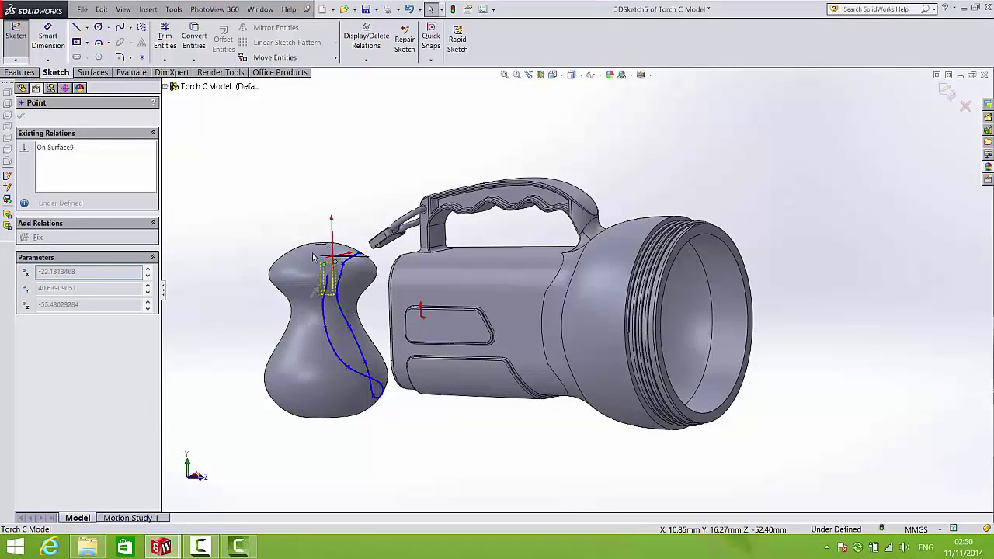
{"action": "middle_click_drag", "start_coordinate": [288, 288], "coordinate": [308, 305]}
{"action": "left_click", "coordinate": [309, 305]}
{"action": "key", "text": "Escape"}
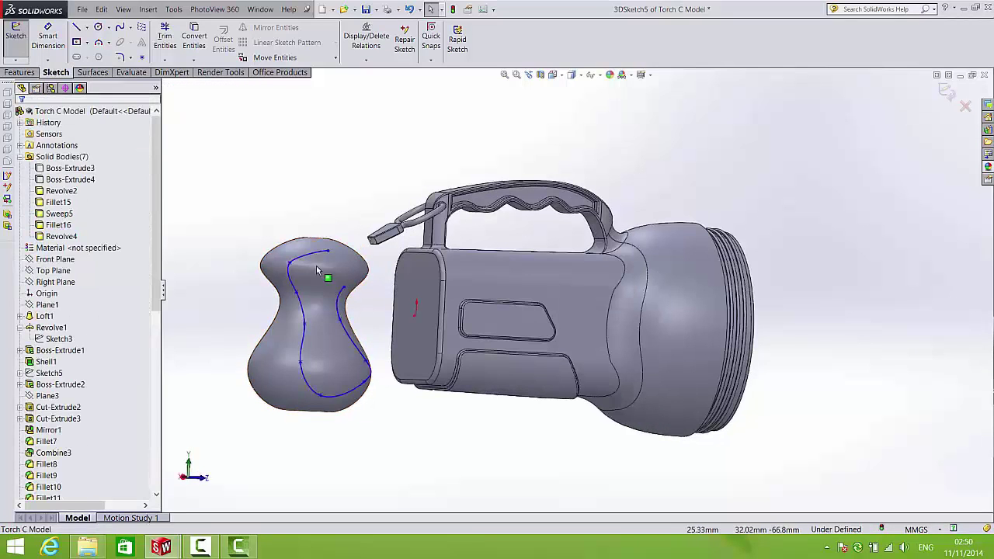
Step: Try to reposition the surface spline's free end and the neighbouring curve around the upper bulge
{"action": "middle_click_drag", "start_coordinate": [317, 268], "coordinate": [339, 339]}
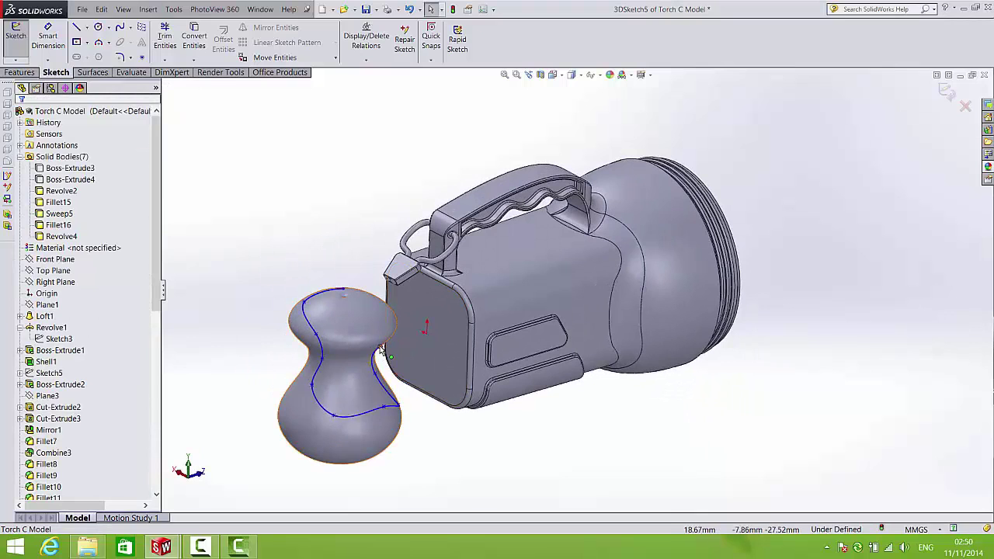
{"action": "left_click_drag", "start_coordinate": [379, 347], "coordinate": [386, 327]}
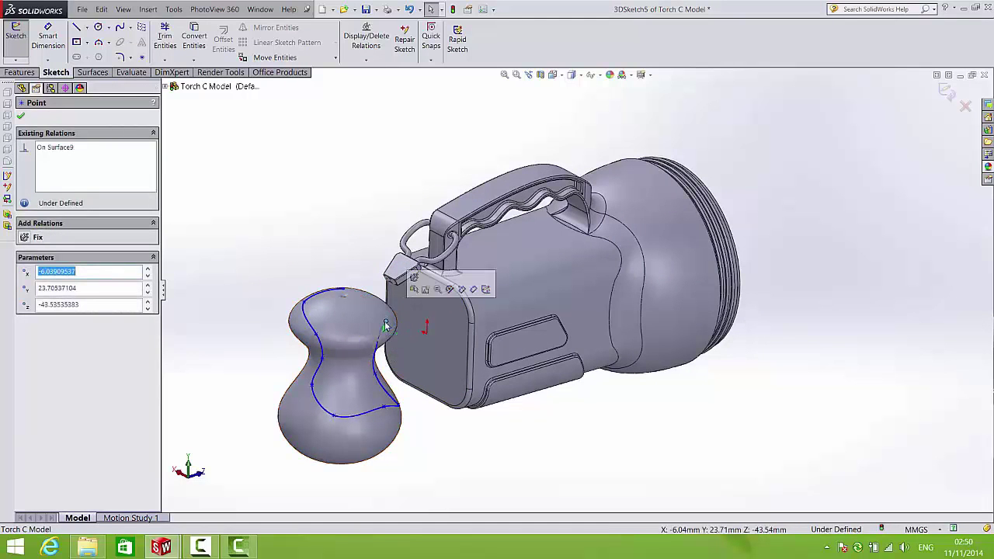
{"action": "middle_click_drag", "start_coordinate": [386, 327], "coordinate": [390, 386]}
{"action": "left_click_drag", "start_coordinate": [392, 381], "coordinate": [370, 402]}
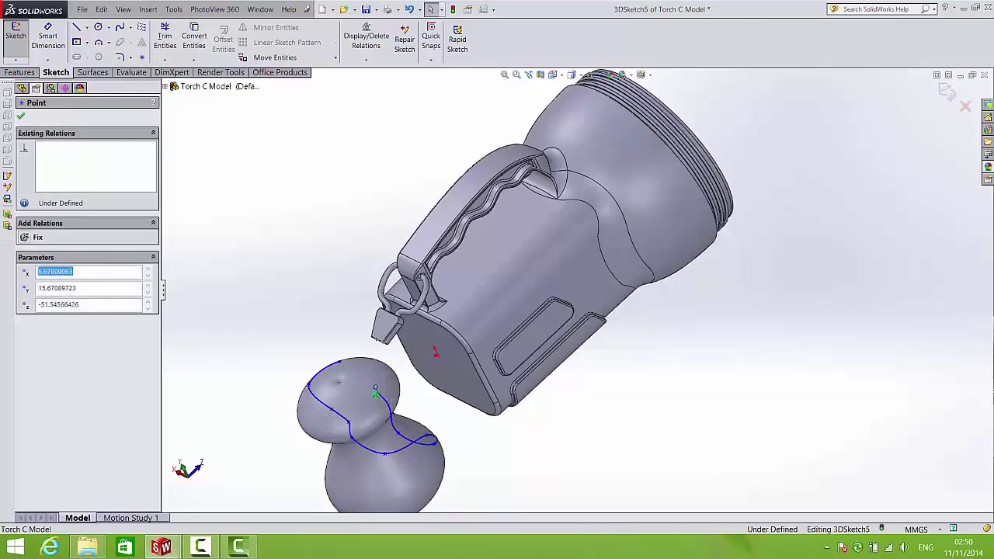
{"action": "middle_click_drag", "start_coordinate": [370, 402], "coordinate": [237, 349]}
{"action": "left_click_drag", "start_coordinate": [392, 434], "coordinate": [366, 436]}
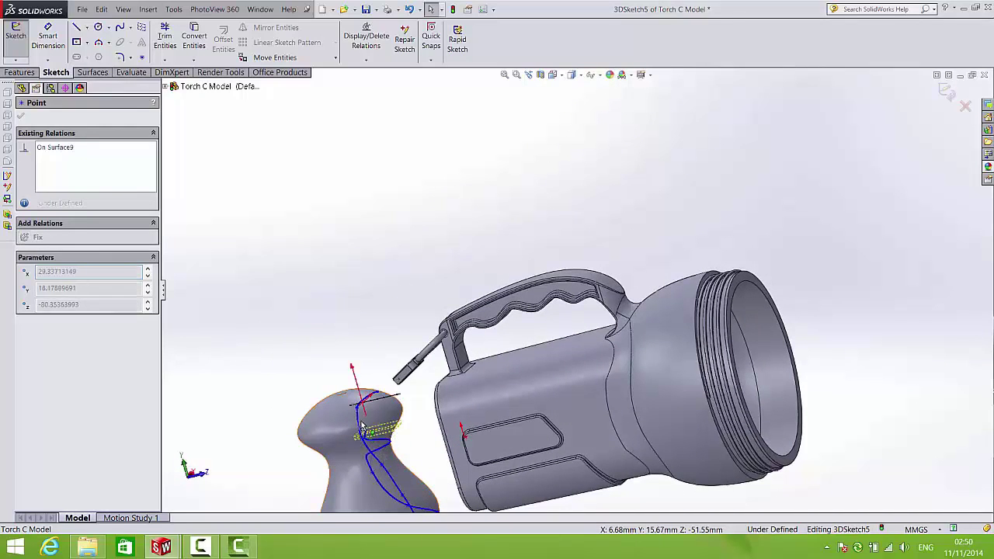
{"action": "left_click", "coordinate": [362, 422]}
{"action": "scroll", "coordinate": [536, 393], "scroll_direction": "up", "scroll_amount": 5}
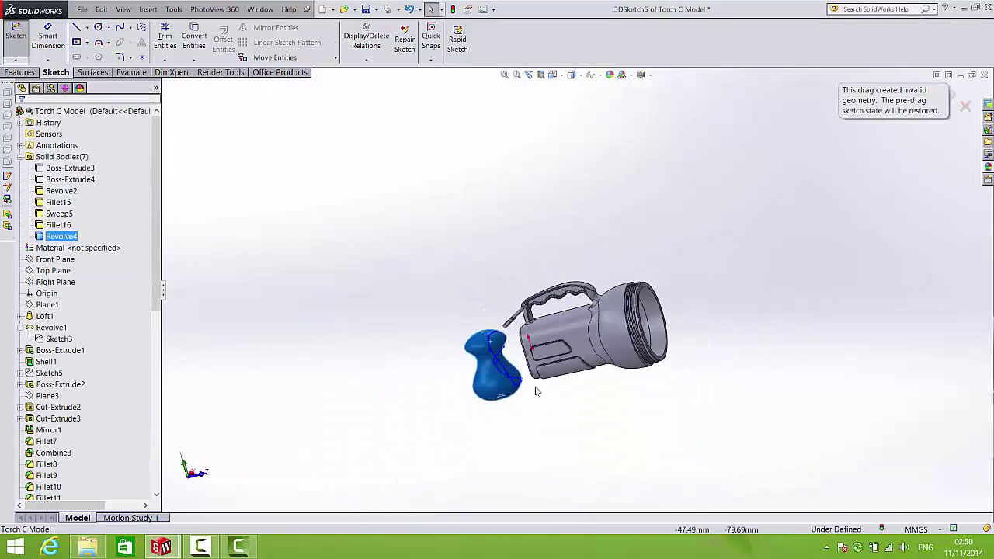
Step: Delete the whole surface spline from the revolved body
{"action": "scroll", "coordinate": [491, 365], "scroll_direction": "down", "scroll_amount": 4}
{"action": "scroll", "coordinate": [492, 365], "scroll_direction": "down", "scroll_amount": 3}
{"action": "middle_click_drag", "start_coordinate": [562, 318], "coordinate": [804, 329]}
{"action": "middle_click_drag", "start_coordinate": [637, 285], "coordinate": [428, 341]}
{"action": "scroll", "coordinate": [428, 341], "scroll_direction": "up", "scroll_amount": 4}
{"action": "scroll", "coordinate": [359, 337], "scroll_direction": "down", "scroll_amount": 8}
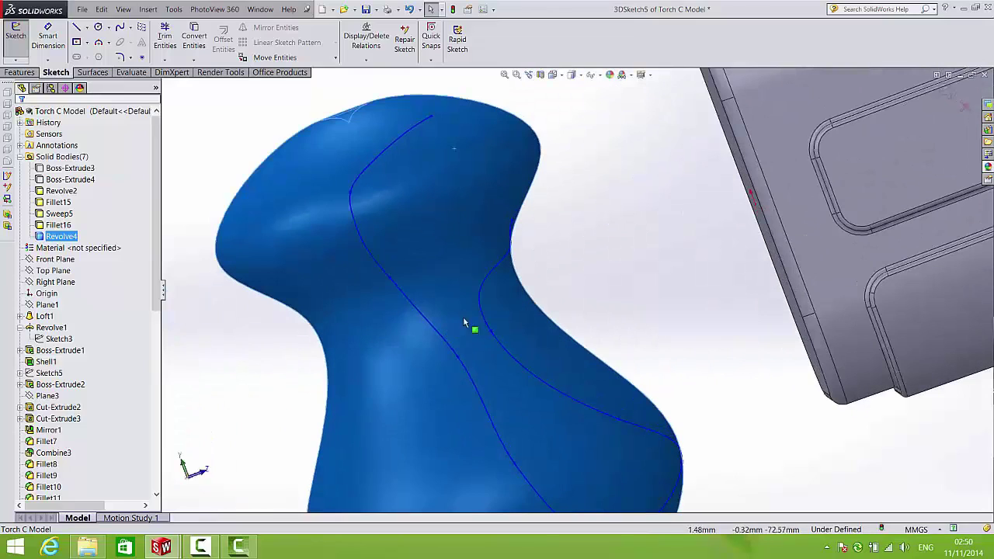
{"action": "scroll", "coordinate": [491, 334], "scroll_direction": "up", "scroll_amount": 5}
{"action": "middle_click_drag", "start_coordinate": [491, 334], "coordinate": [570, 288]}
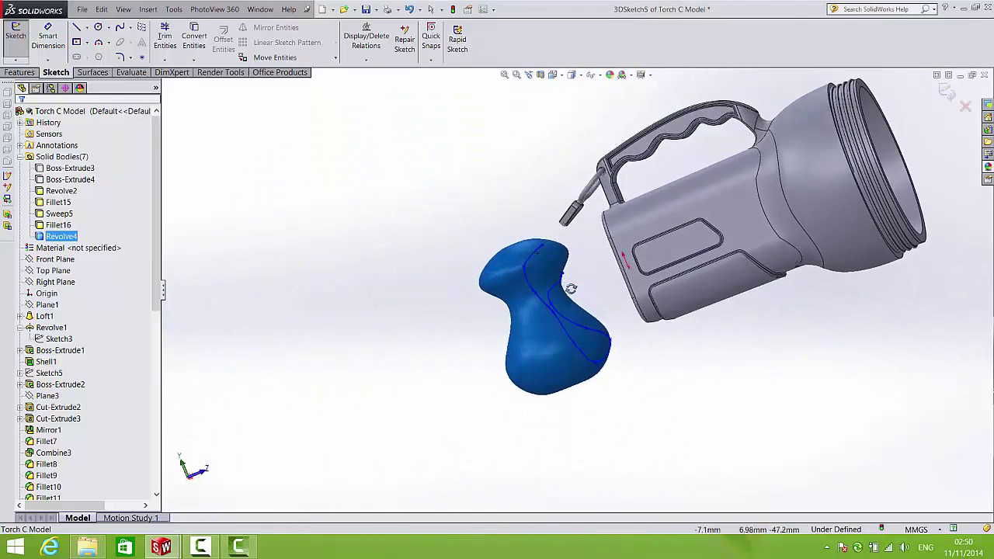
{"action": "left_click", "coordinate": [575, 330]}
{"action": "left_click", "coordinate": [433, 256]}
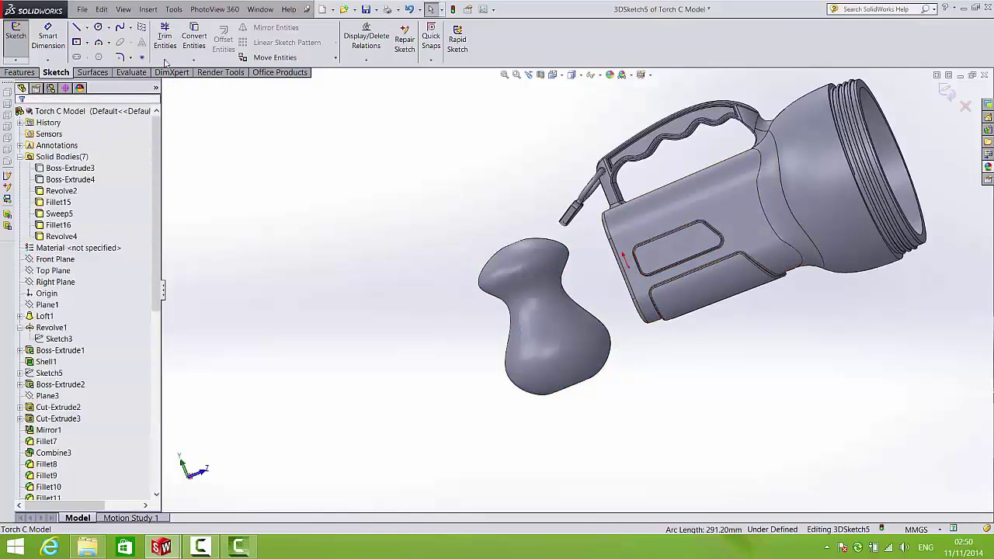
Step: Draw a new Spline on Surface looping from the revolved body's upper bulge around the lower bulge and back up, leaving both ends open
{"action": "left_click", "coordinate": [128, 28]}
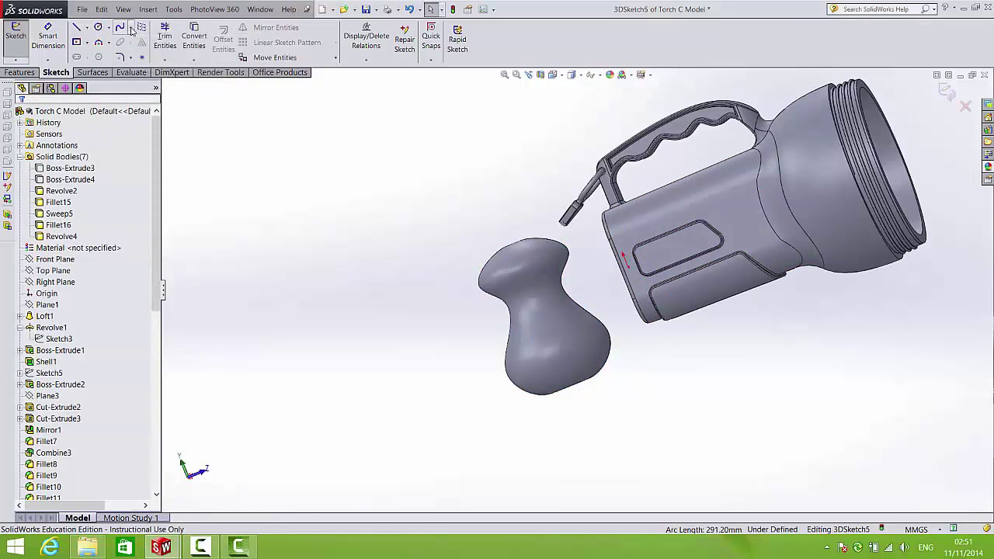
{"action": "left_click", "coordinate": [132, 29]}
{"action": "left_click", "coordinate": [134, 67]}
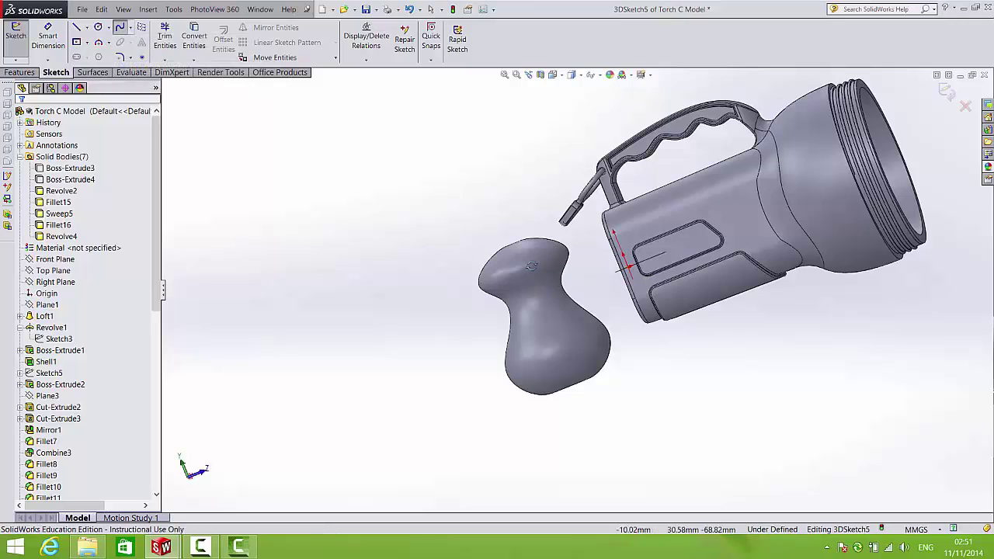
{"action": "middle_click_drag", "start_coordinate": [553, 257], "coordinate": [554, 265]}
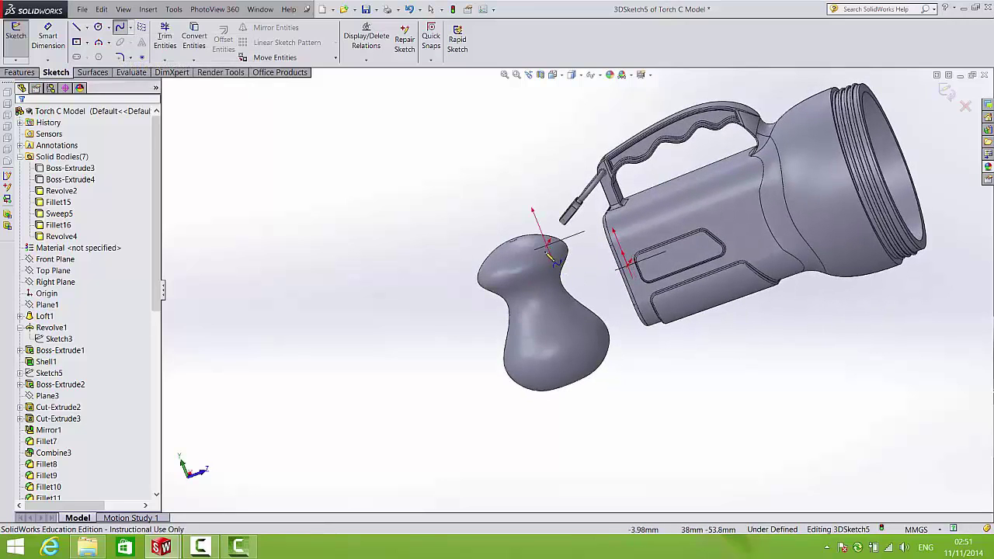
{"action": "left_click", "coordinate": [547, 254]}
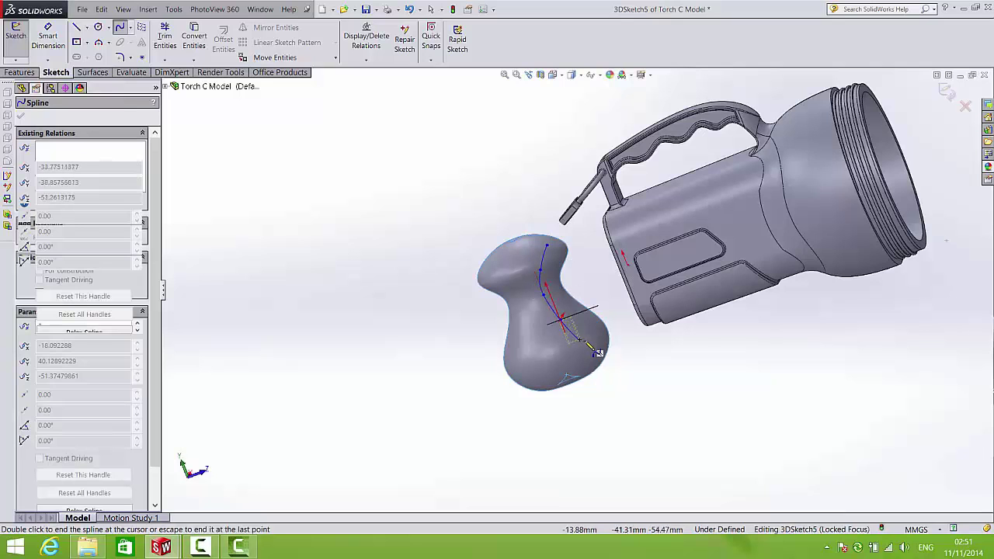
{"action": "mouse_move", "coordinate": [613, 353]}
{"action": "middle_mouse_down"}
{"action": "mouse_move", "coordinate": [705, 372]}
{"action": "mouse_move", "coordinate": [618, 356]}
{"action": "mouse_move", "coordinate": [661, 368]}
{"action": "mouse_move", "coordinate": [605, 378]}
{"action": "mouse_move", "coordinate": [652, 386]}
{"action": "middle_mouse_up"}
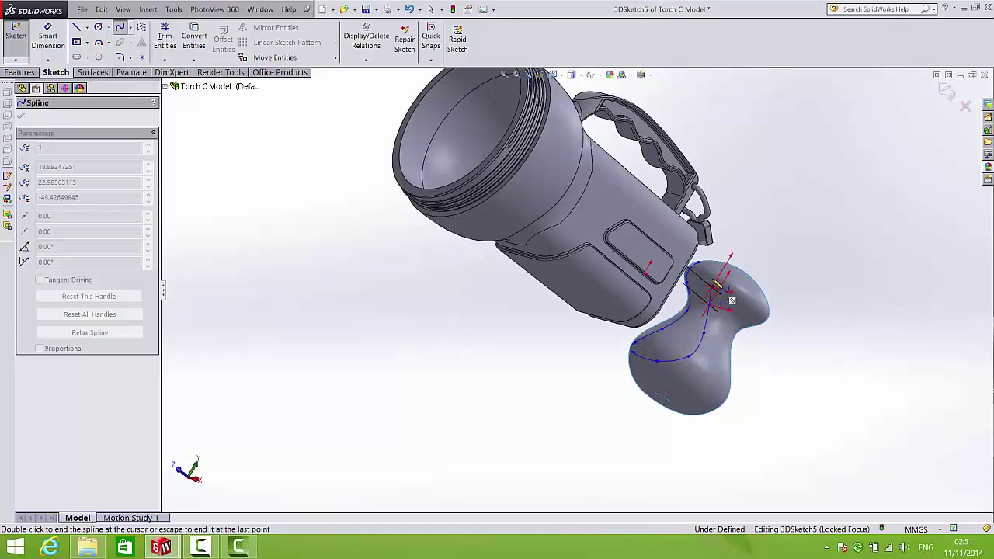
{"action": "middle_click_drag", "start_coordinate": [714, 282], "coordinate": [705, 345]}
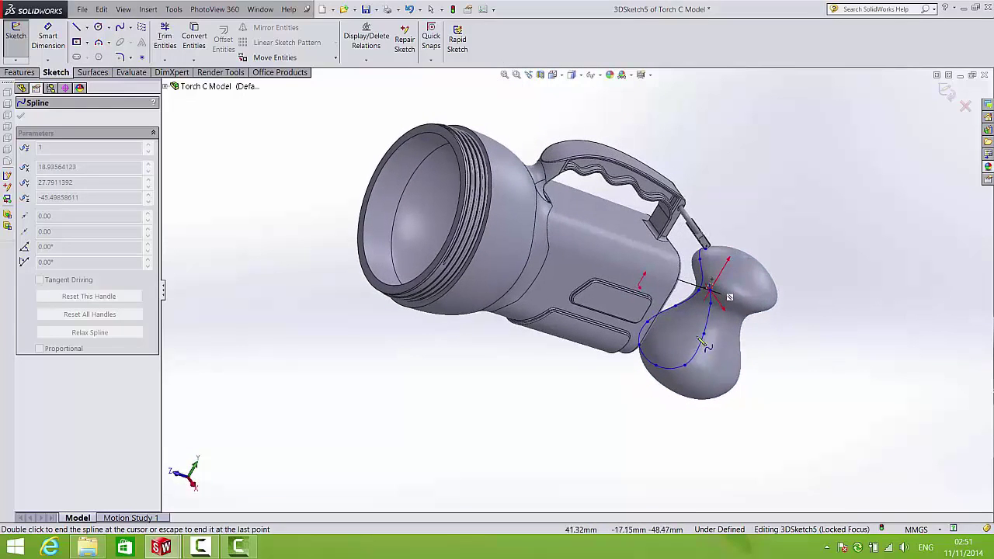
{"action": "right_click", "coordinate": [715, 267]}
{"action": "left_click", "coordinate": [747, 274]}
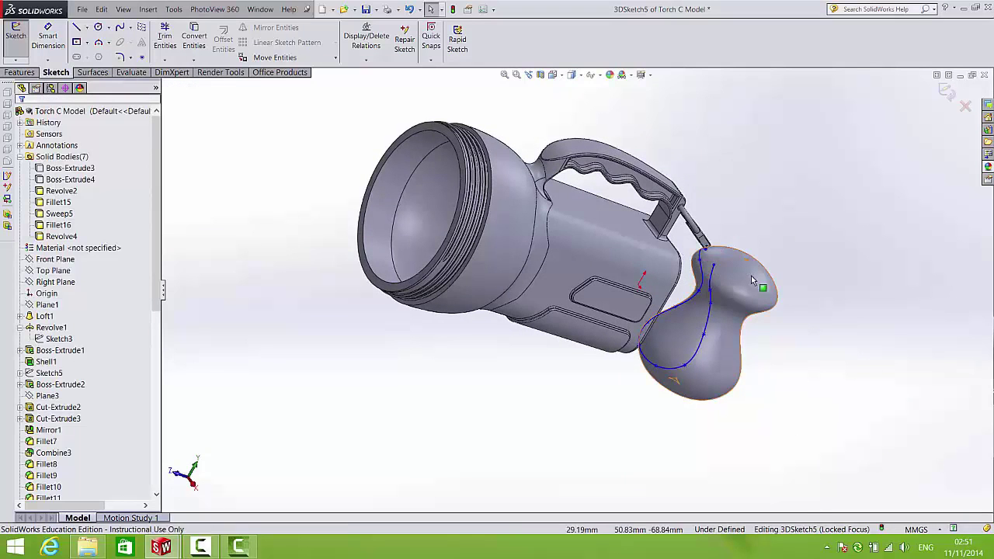
Step: Draw a spline from the centre of the connector block's left circle to the nearest open end of the surface spline
{"action": "middle_click_drag", "start_coordinate": [751, 282], "coordinate": [683, 251]}
{"action": "scroll", "coordinate": [695, 260], "scroll_direction": "down", "scroll_amount": 5}
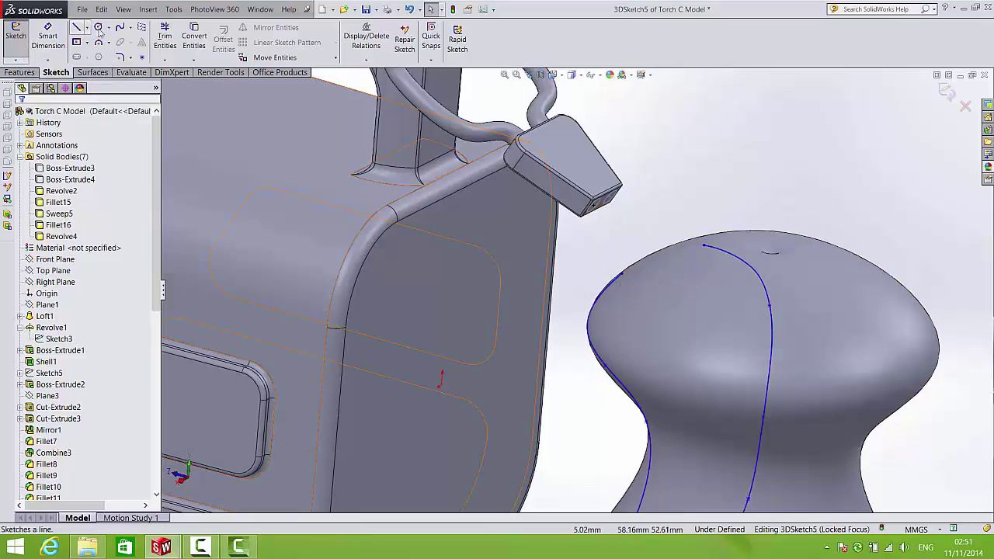
{"action": "left_click", "coordinate": [120, 26]}
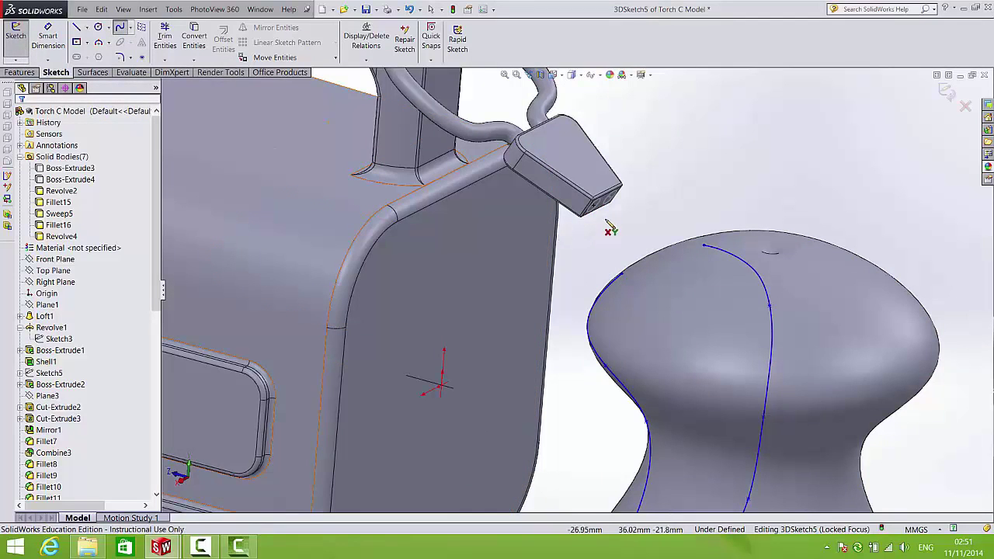
{"action": "scroll", "coordinate": [596, 219], "scroll_direction": "down", "scroll_amount": 5}
{"action": "left_click", "coordinate": [566, 218]}
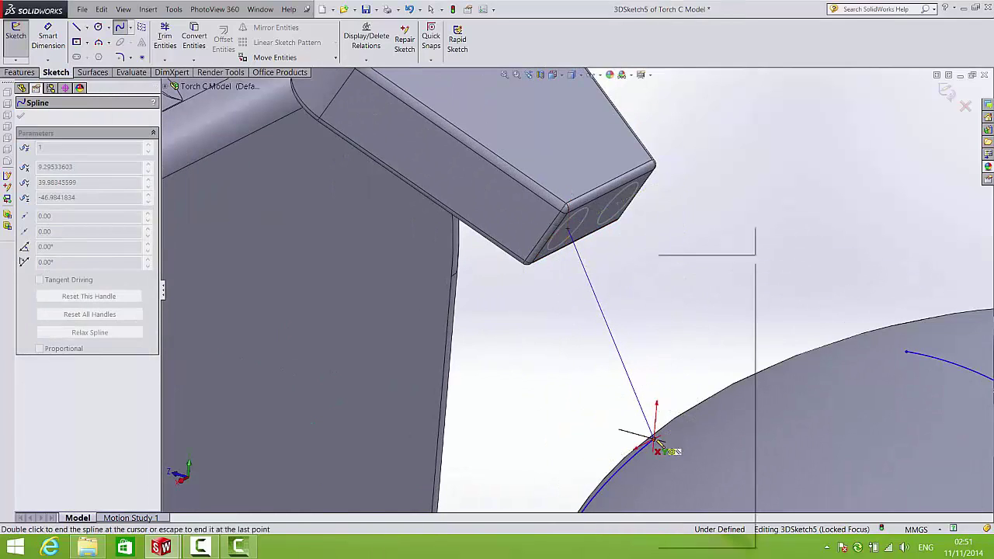
{"action": "right_click", "coordinate": [654, 441]}
{"action": "left_click", "coordinate": [680, 271]}
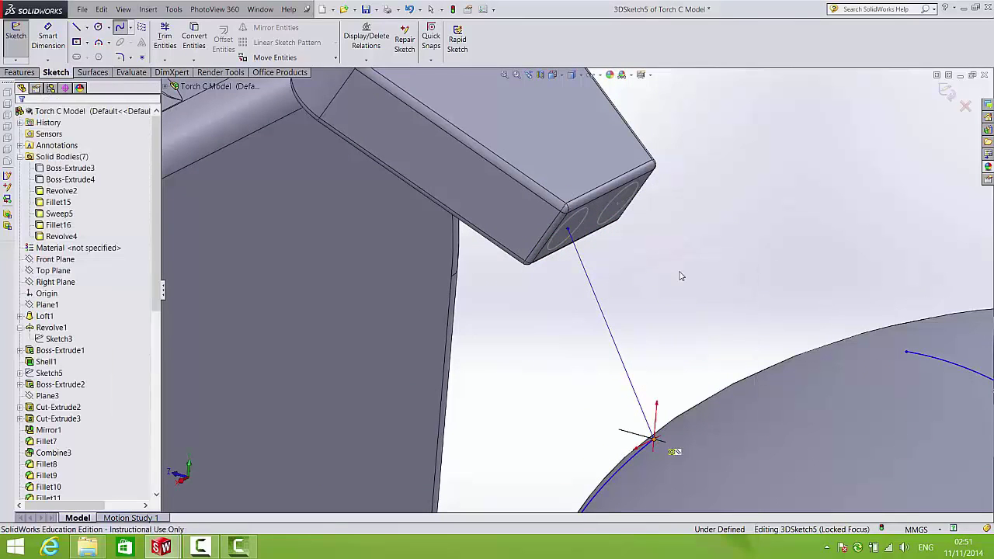
Step: Bend the left connecting spline with its lower end handle and add a Tangent relation between it and the surface spline
{"action": "left_click", "coordinate": [618, 348]}
{"action": "left_click_drag", "start_coordinate": [648, 373], "coordinate": [681, 420]}
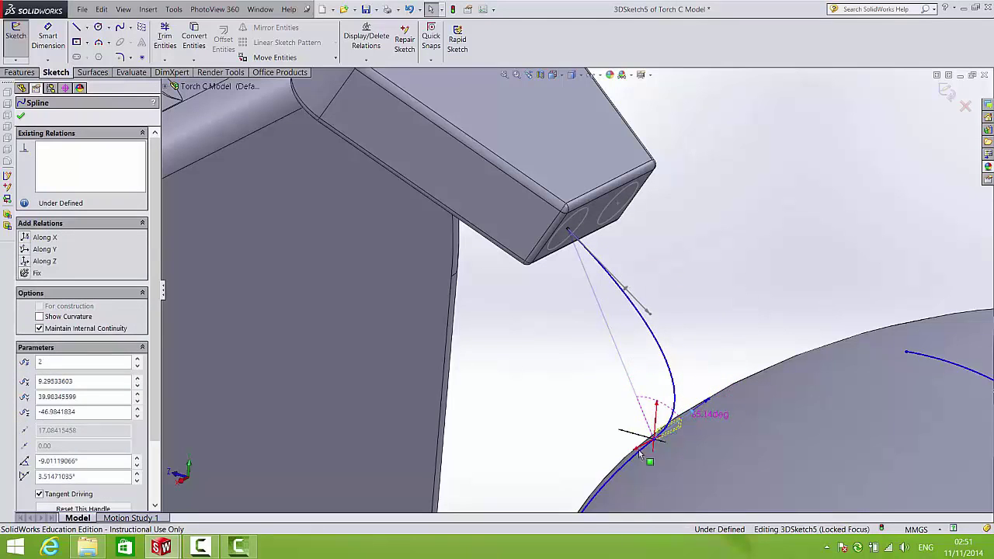
{"action": "left_click", "coordinate": [638, 450]}
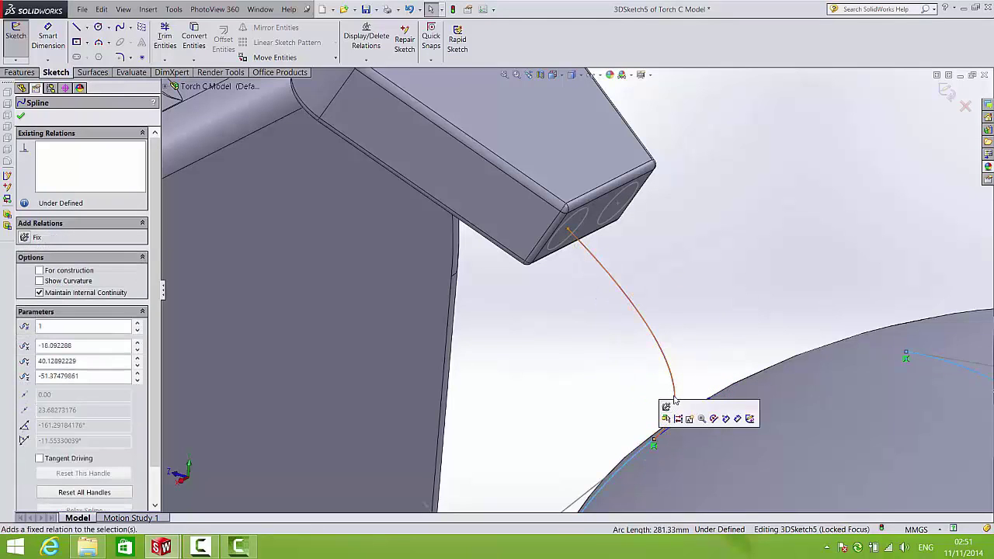
{"action": "left_click", "coordinate": [672, 396], "text": "ctrl"}
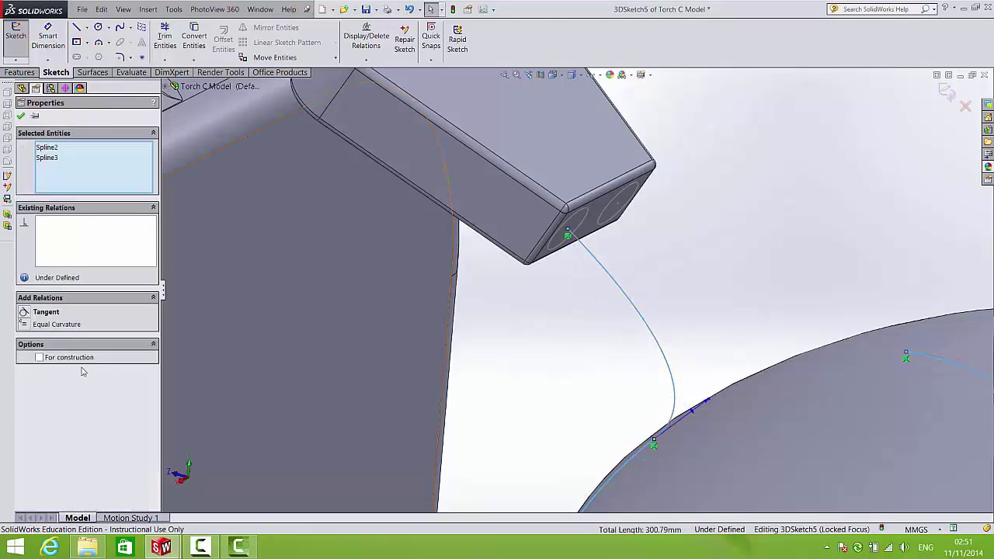
{"action": "left_click", "coordinate": [28, 313]}
Step: Draw a second spline from the centre of the connector block's right circle to the surface spline's other open end
{"action": "scroll", "coordinate": [533, 300], "scroll_direction": "up", "scroll_amount": 6}
{"action": "scroll", "coordinate": [685, 316], "scroll_direction": "down", "scroll_amount": 4}
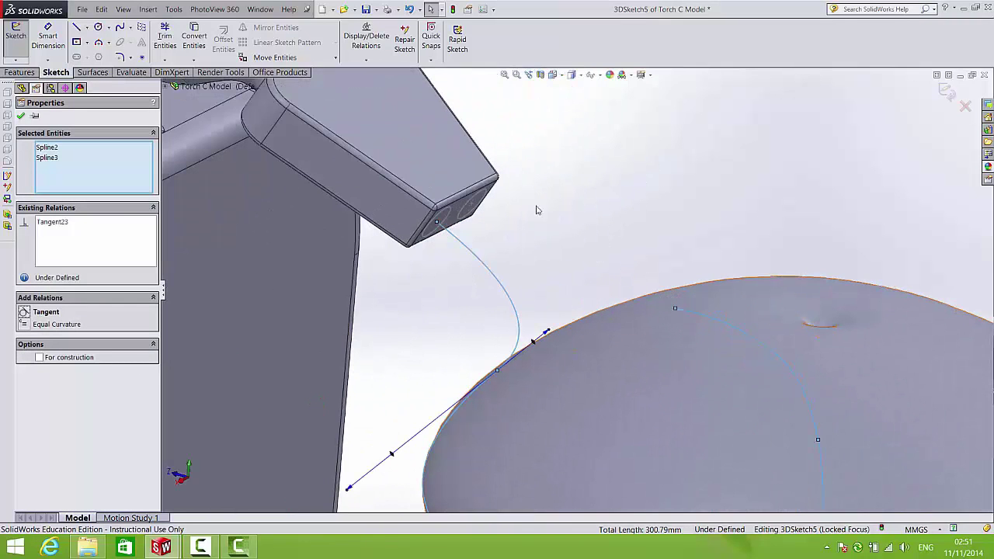
{"action": "scroll", "coordinate": [483, 215], "scroll_direction": "down", "scroll_amount": 4}
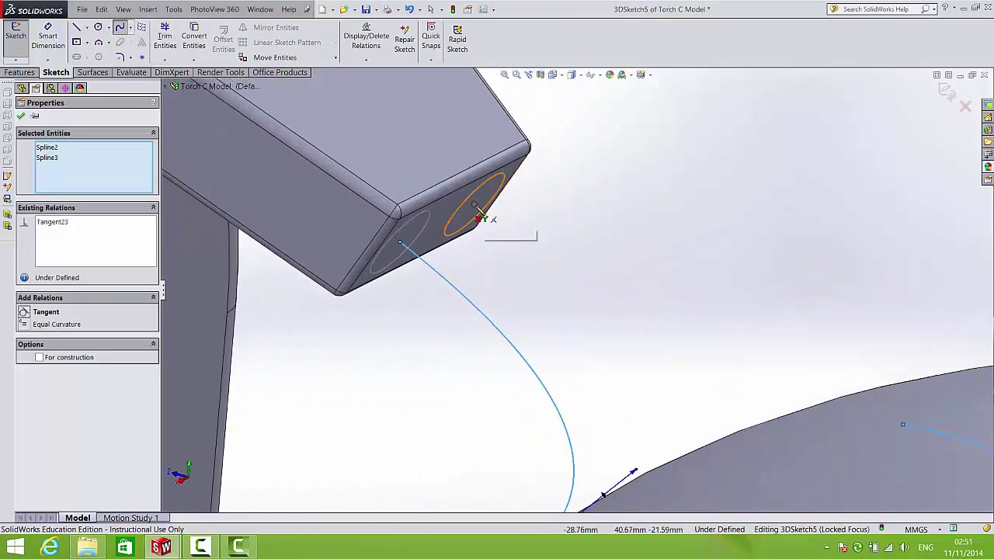
{"action": "left_click", "coordinate": [476, 208]}
{"action": "scroll", "coordinate": [596, 288], "scroll_direction": "up", "scroll_amount": 4}
{"action": "middle_click_drag", "start_coordinate": [688, 364], "coordinate": [719, 354]}
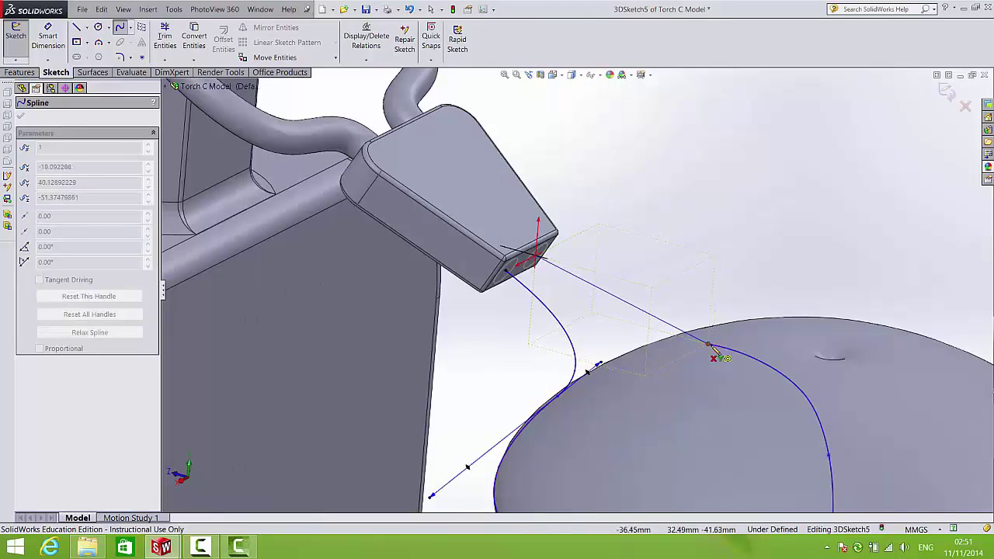
{"action": "left_click", "coordinate": [708, 344]}
{"action": "right_click", "coordinate": [701, 351]}
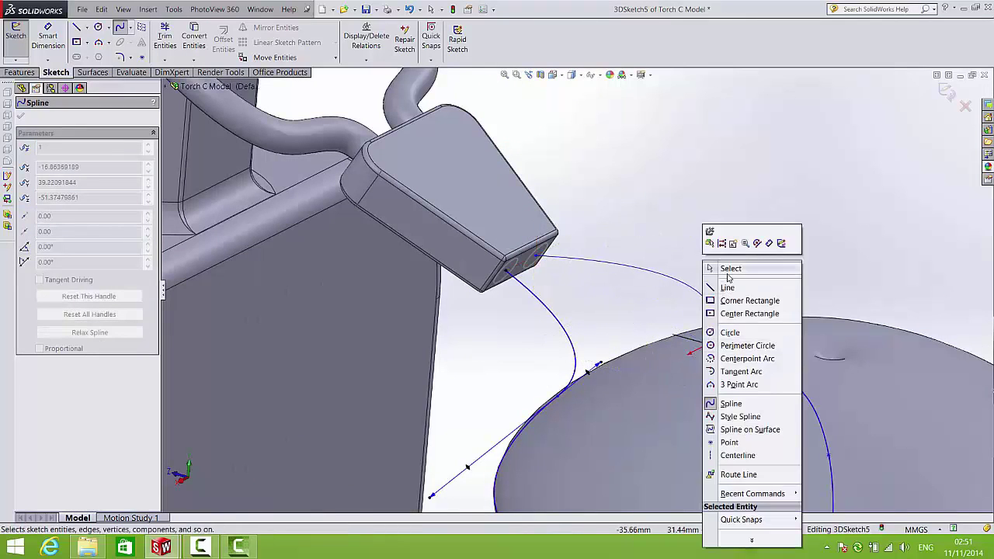
{"action": "left_click", "coordinate": [726, 269]}
Step: Curve the right connecting spline towards the revolved body and make it Tangent to the surface spline
{"action": "left_click", "coordinate": [684, 336]}
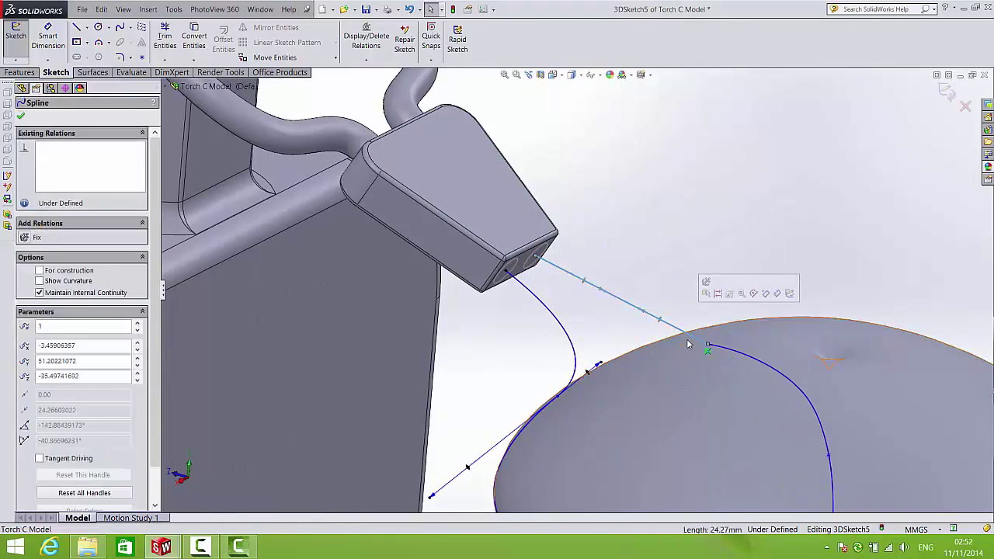
{"action": "left_click_drag", "start_coordinate": [658, 324], "coordinate": [725, 355]}
{"action": "left_click", "coordinate": [725, 354]}
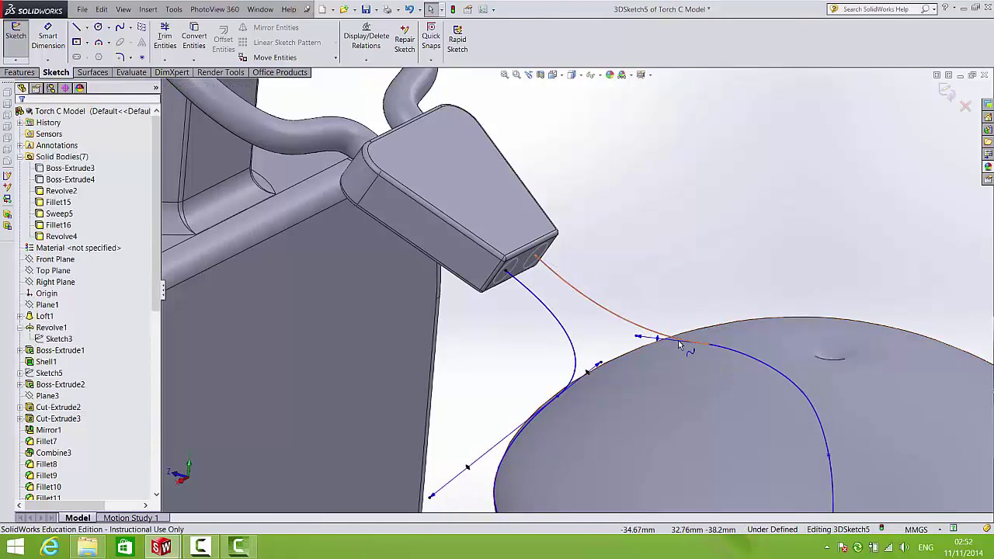
{"action": "left_click", "coordinate": [707, 368], "text": "ctrl"}
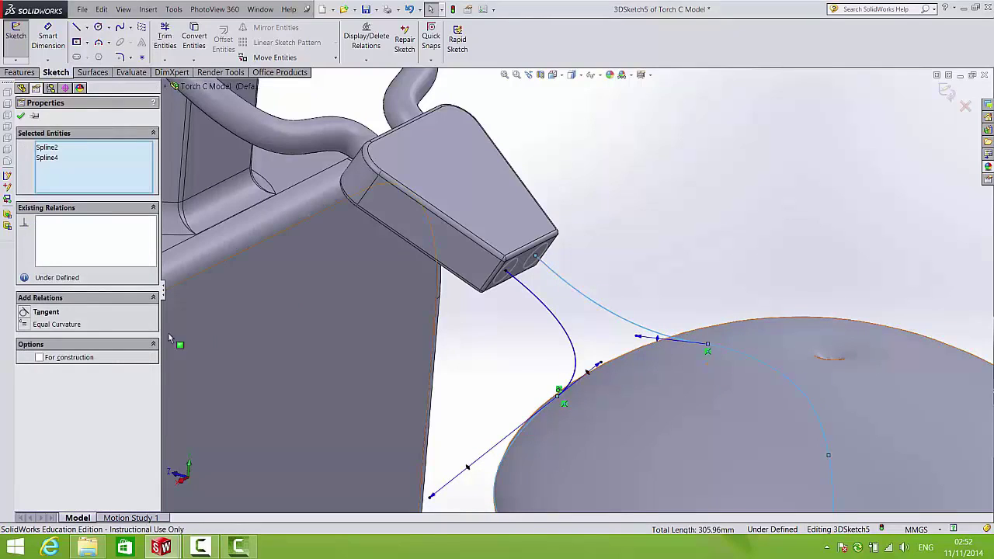
{"action": "left_click", "coordinate": [24, 312]}
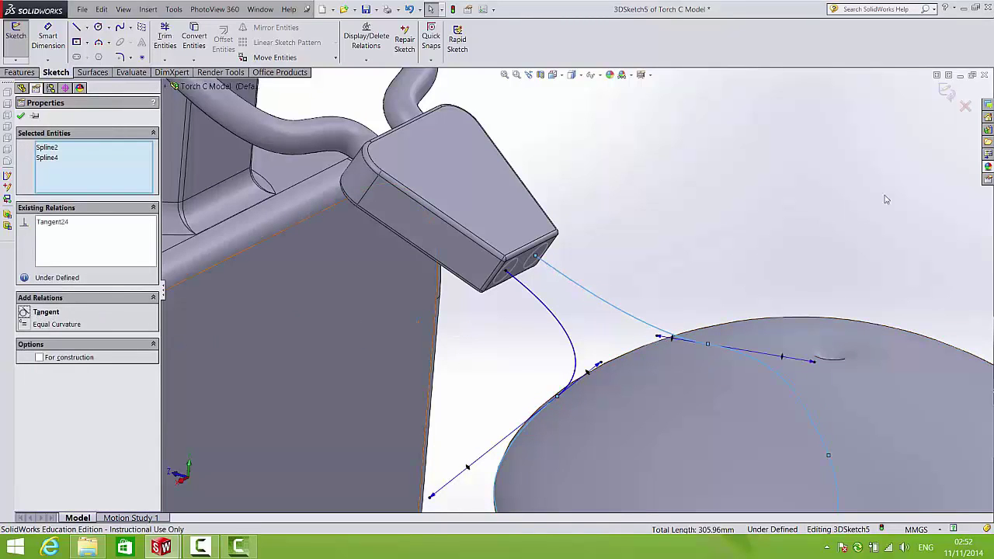
Step: Exit the 3D sketch and hide the revolved guide body, leaving the strap path displayed
{"action": "left_click", "coordinate": [943, 94]}
{"action": "left_click", "coordinate": [943, 94]}
{"action": "scroll", "coordinate": [528, 309], "scroll_direction": "up", "scroll_amount": 5}
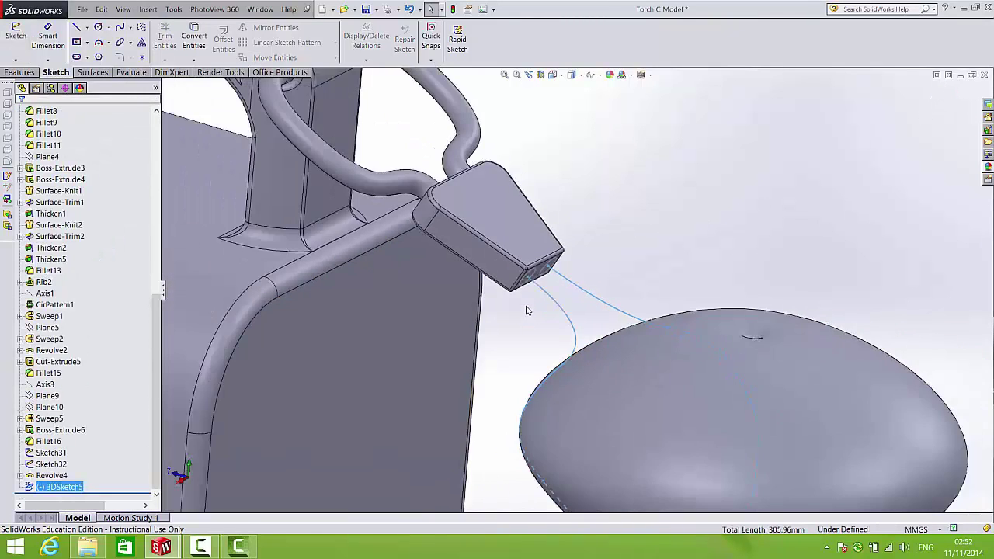
{"action": "middle_click_drag", "start_coordinate": [543, 282], "coordinate": [509, 279]}
{"action": "scroll", "coordinate": [550, 280], "scroll_direction": "down", "scroll_amount": 8}
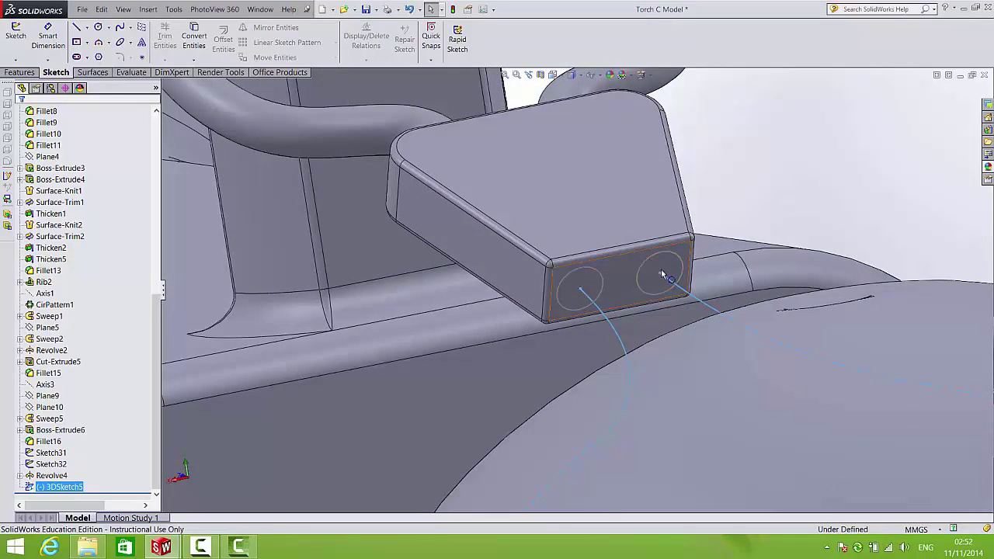
{"action": "scroll", "coordinate": [658, 278], "scroll_direction": "up", "scroll_amount": 8}
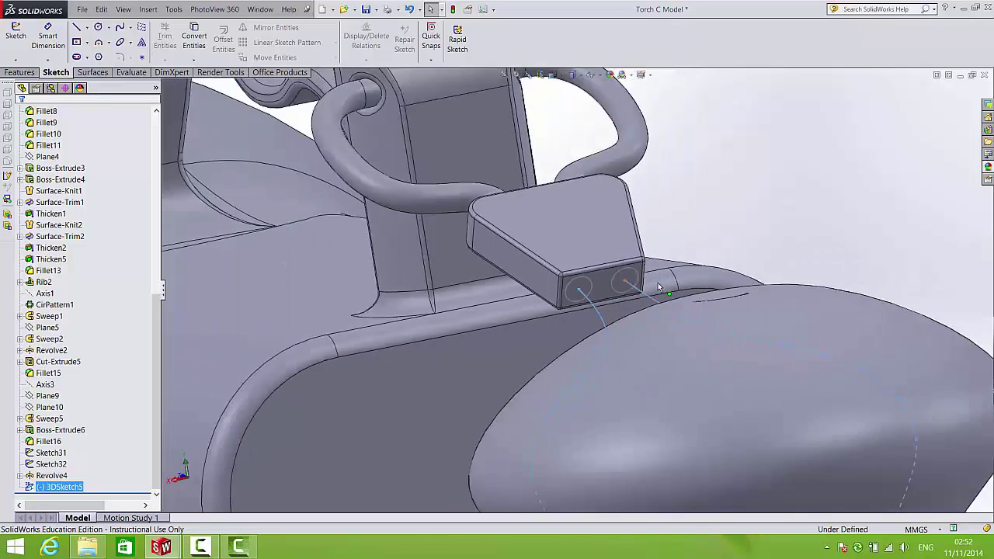
{"action": "left_click", "coordinate": [709, 311]}
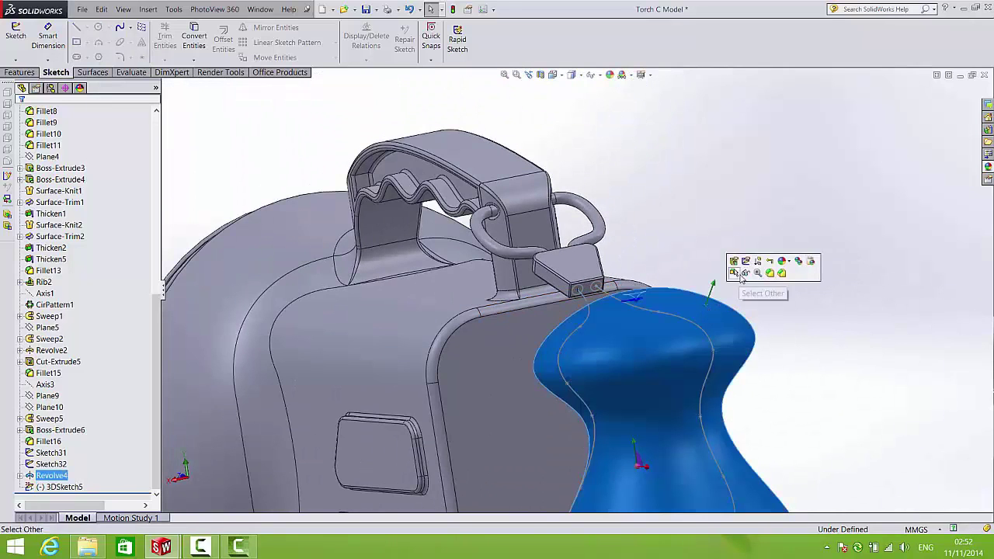
{"action": "left_click", "coordinate": [745, 273]}
{"action": "scroll", "coordinate": [722, 342], "scroll_direction": "up", "scroll_amount": 4}
{"action": "middle_click_drag", "start_coordinate": [654, 396], "coordinate": [691, 400]}
Step: Create a Swept Boss/Base of the block's left circle, Sketch31, along 3DSketch5 with Merge result turned off
{"action": "left_click", "coordinate": [20, 72]}
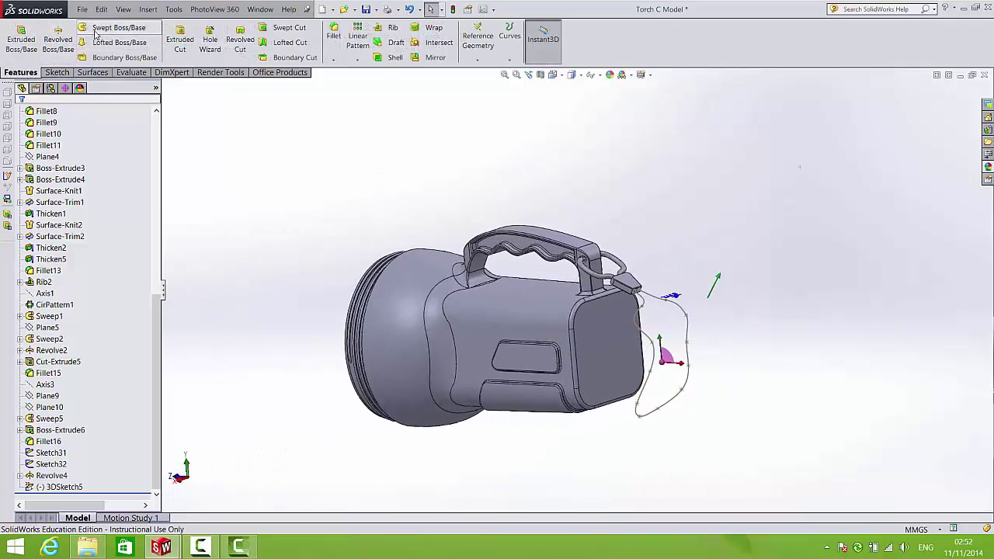
{"action": "left_click", "coordinate": [118, 27]}
{"action": "scroll", "coordinate": [652, 314], "scroll_direction": "down", "scroll_amount": 5}
{"action": "scroll", "coordinate": [540, 197], "scroll_direction": "down", "scroll_amount": 4}
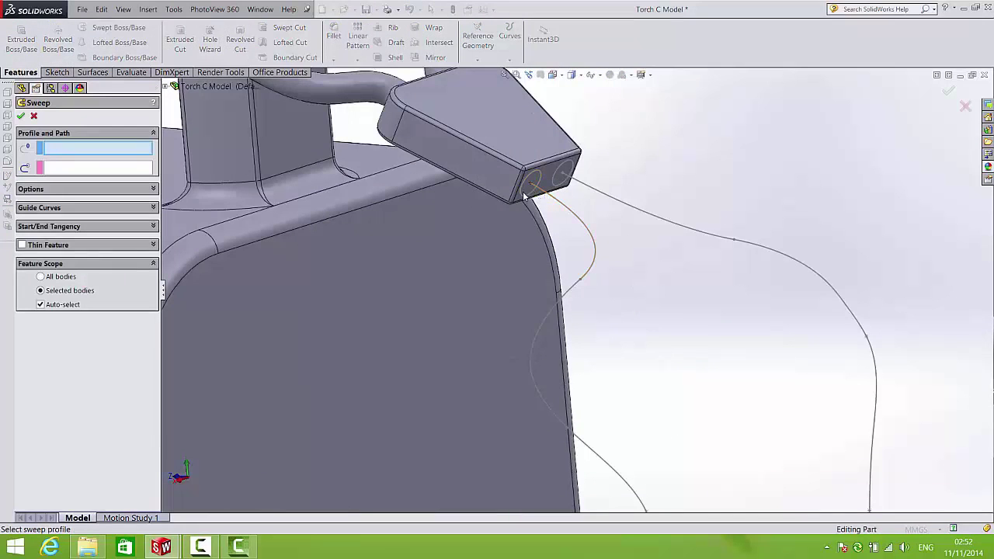
{"action": "left_click", "coordinate": [531, 201]}
{"action": "left_click", "coordinate": [559, 205]}
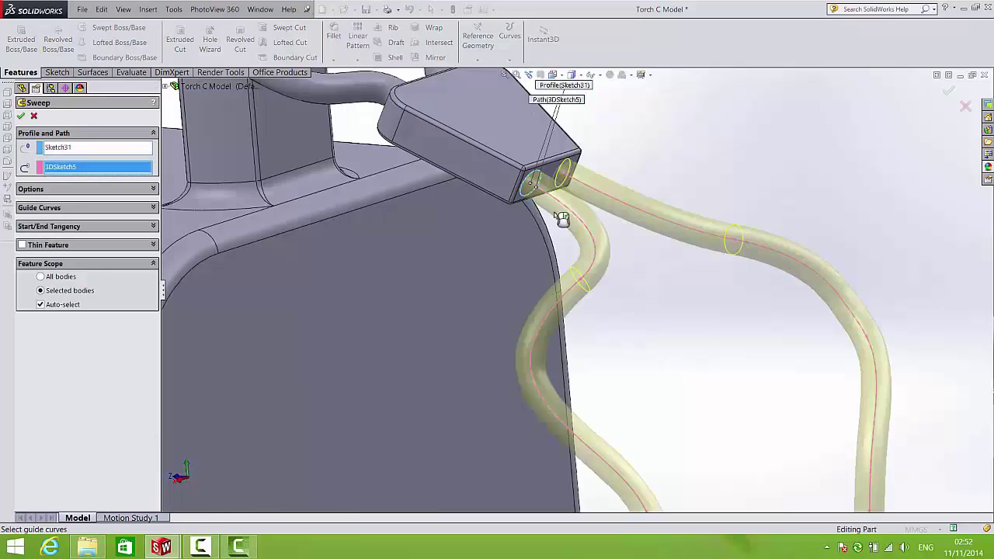
{"action": "left_click", "coordinate": [50, 190]}
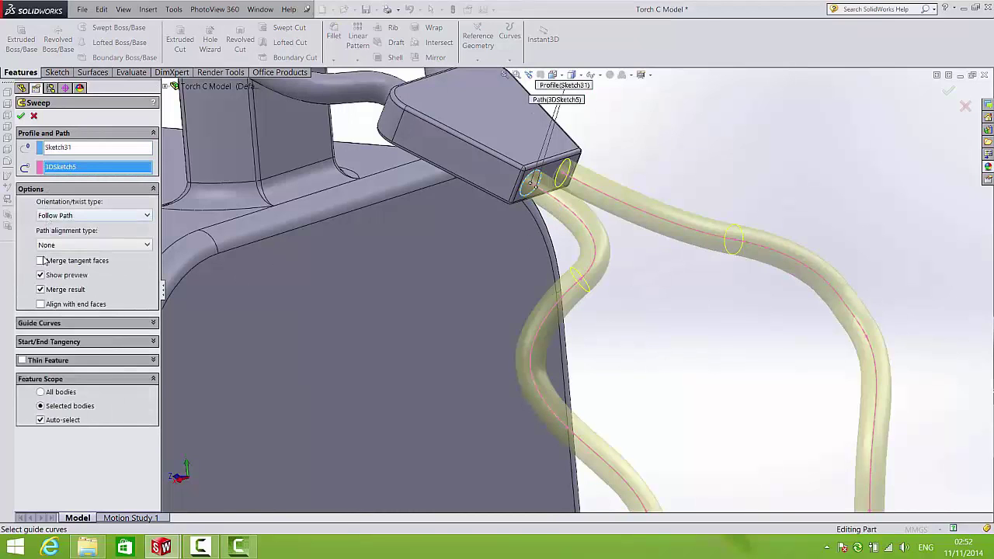
{"action": "left_click", "coordinate": [40, 289]}
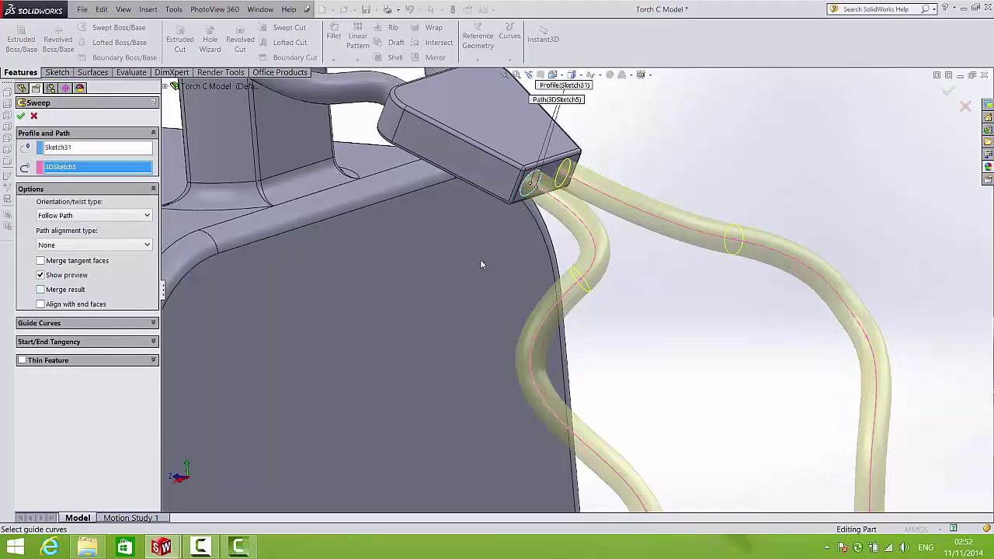
{"action": "left_click", "coordinate": [948, 94]}
Step: Examine the swept wrist strap and its joints with the connector block and handle from several angles
{"action": "scroll", "coordinate": [761, 245], "scroll_direction": "up", "scroll_amount": 10}
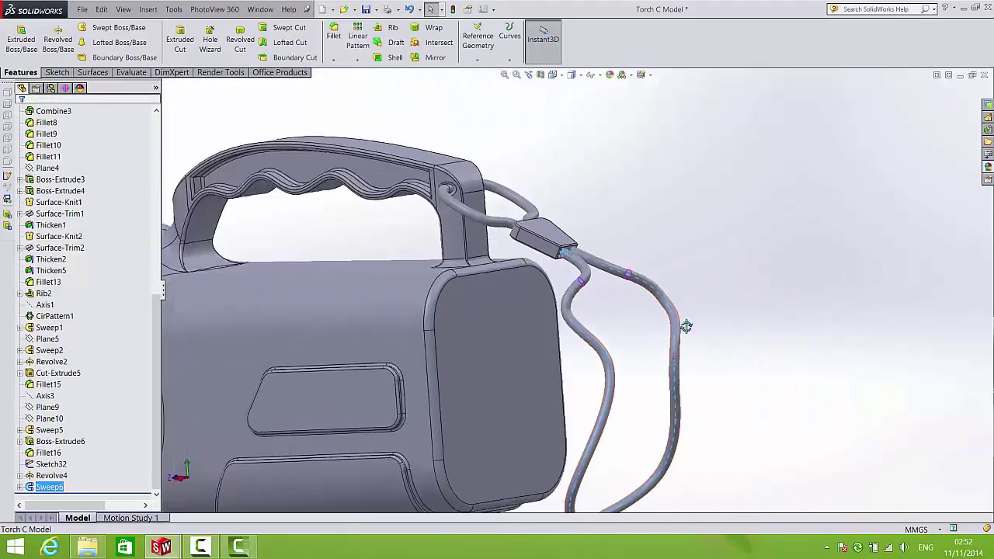
{"action": "middle_click_drag", "start_coordinate": [675, 370], "coordinate": [510, 381]}
{"action": "scroll", "coordinate": [457, 269], "scroll_direction": "down", "scroll_amount": 8}
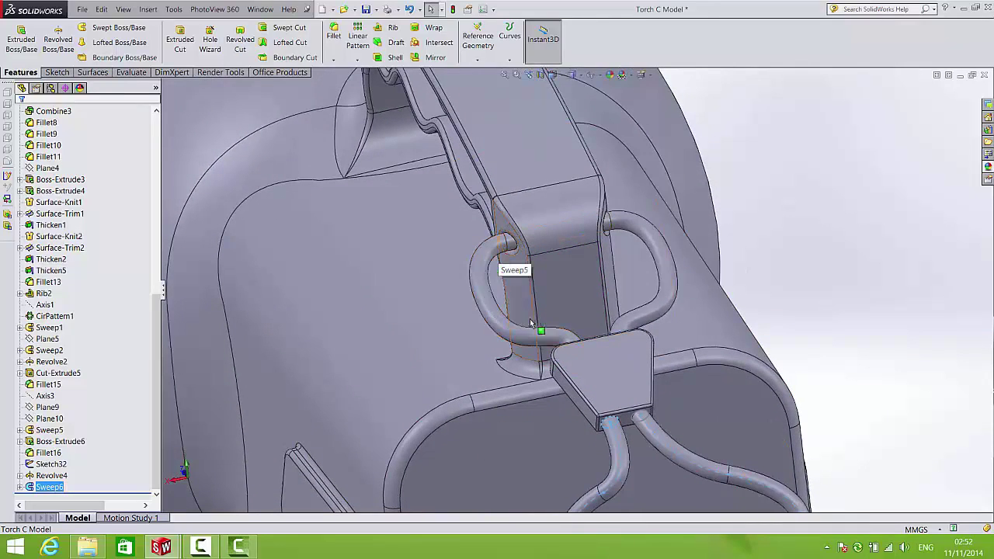
{"action": "middle_click_drag", "start_coordinate": [594, 354], "coordinate": [682, 334]}
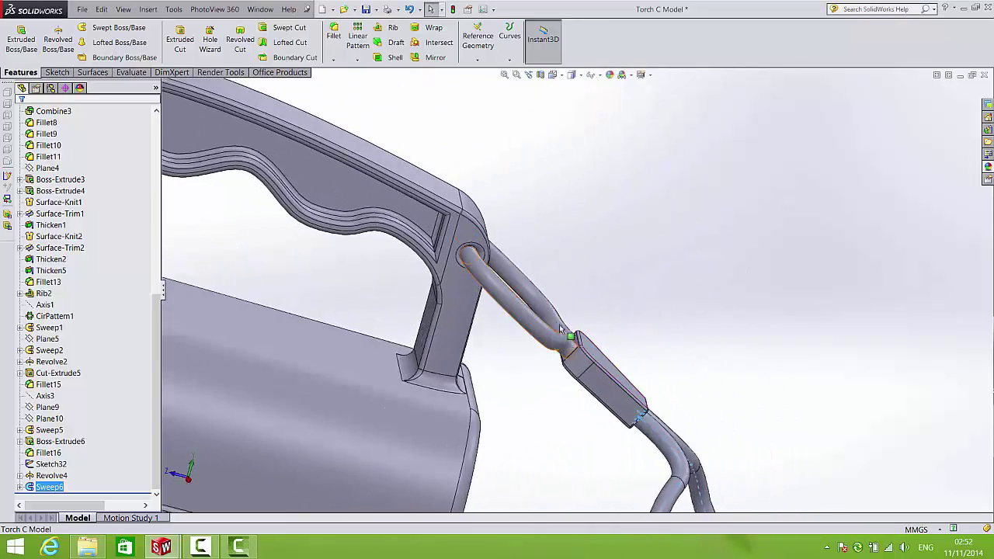
{"action": "scroll", "coordinate": [559, 330], "scroll_direction": "up", "scroll_amount": 4}
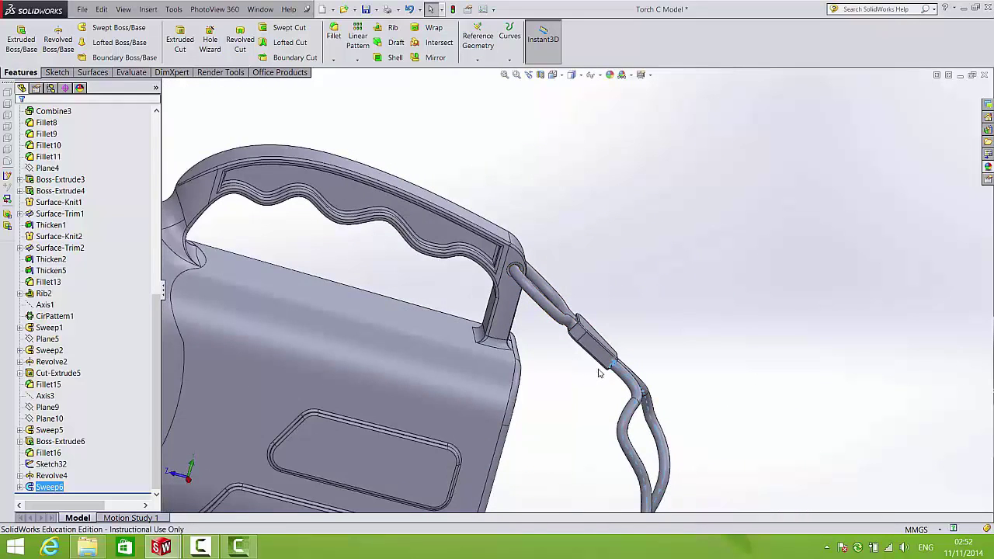
{"action": "scroll", "coordinate": [598, 375], "scroll_direction": "up", "scroll_amount": 5}
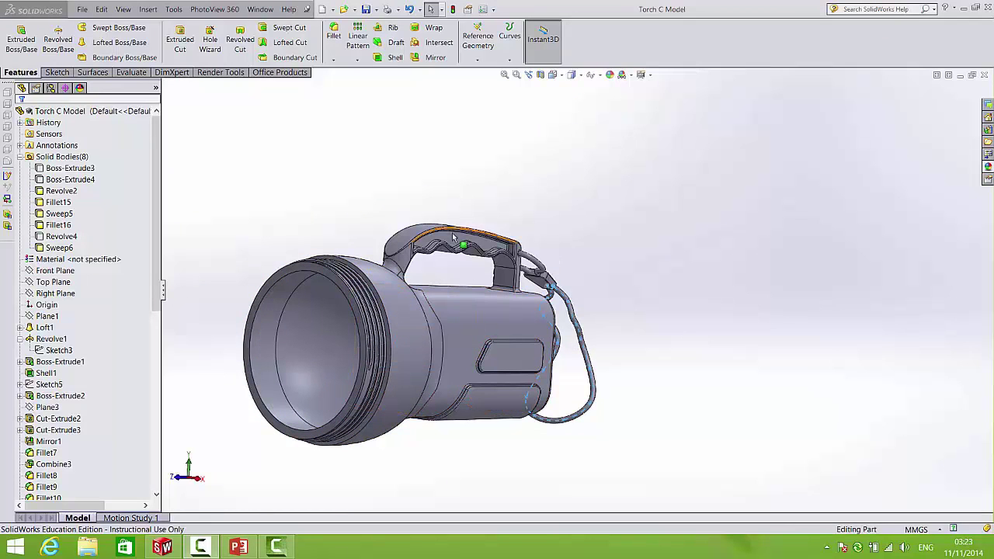
Step: Apply a section view through the whole torch along the Right Plane
{"action": "middle_click_drag", "start_coordinate": [497, 229], "coordinate": [460, 268]}
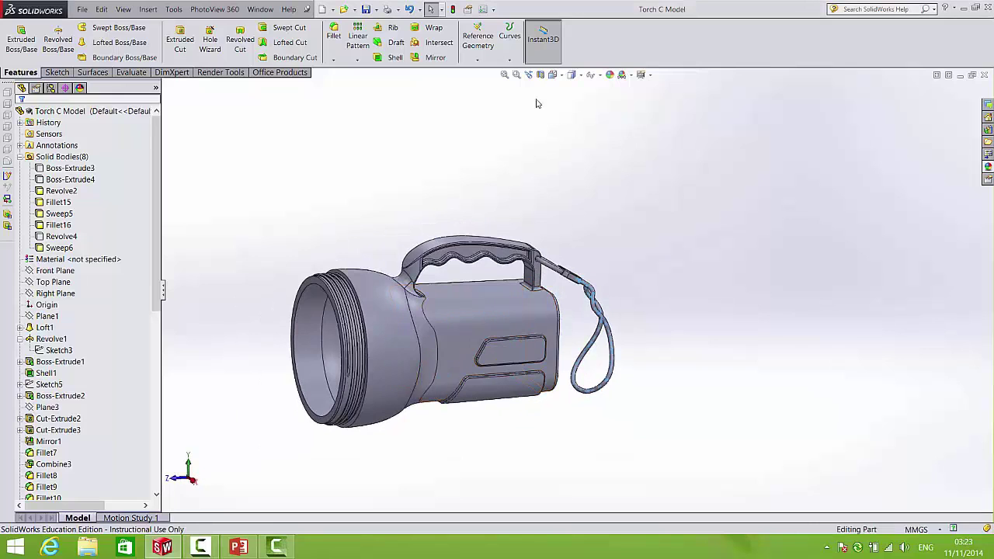
{"action": "left_click", "coordinate": [540, 75]}
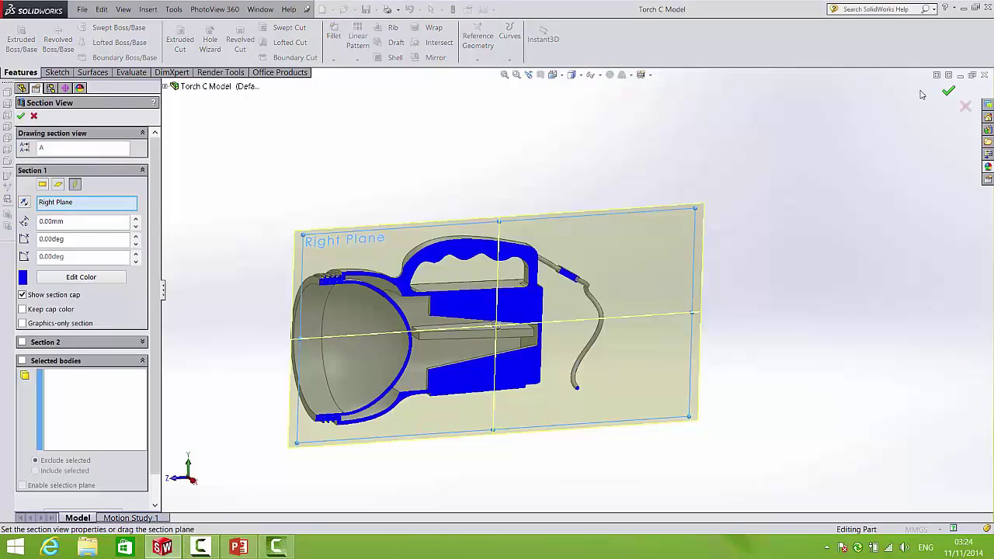
{"action": "left_click", "coordinate": [947, 91]}
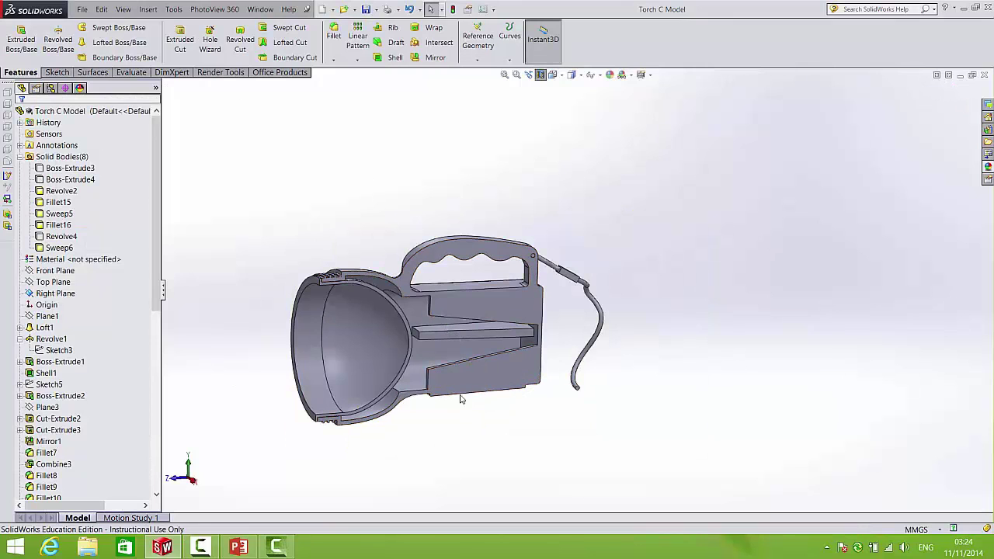
Step: Insert the Battery part into the torch model and place it as separate bodies beside the torch
{"action": "left_click", "coordinate": [173, 9]}
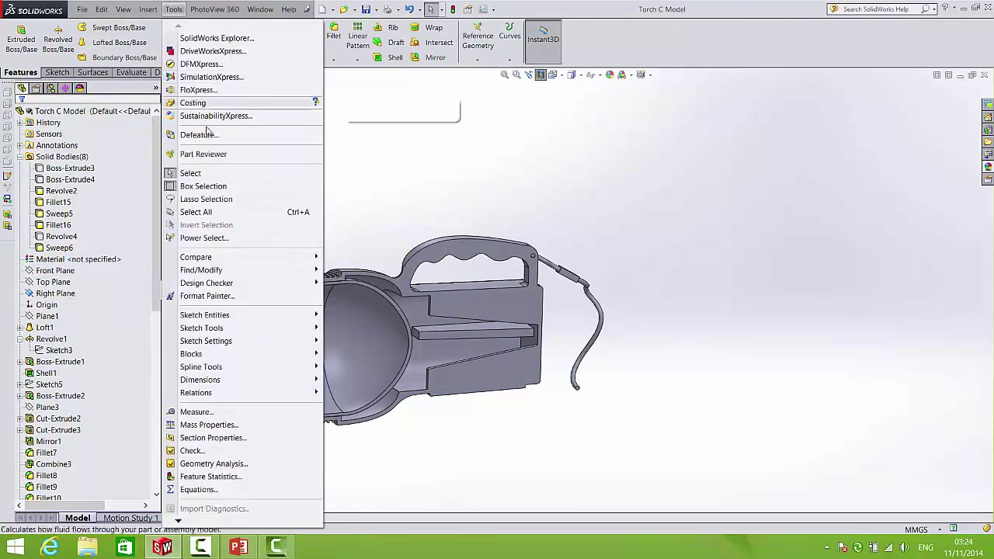
{"action": "left_click", "coordinate": [147, 9]}
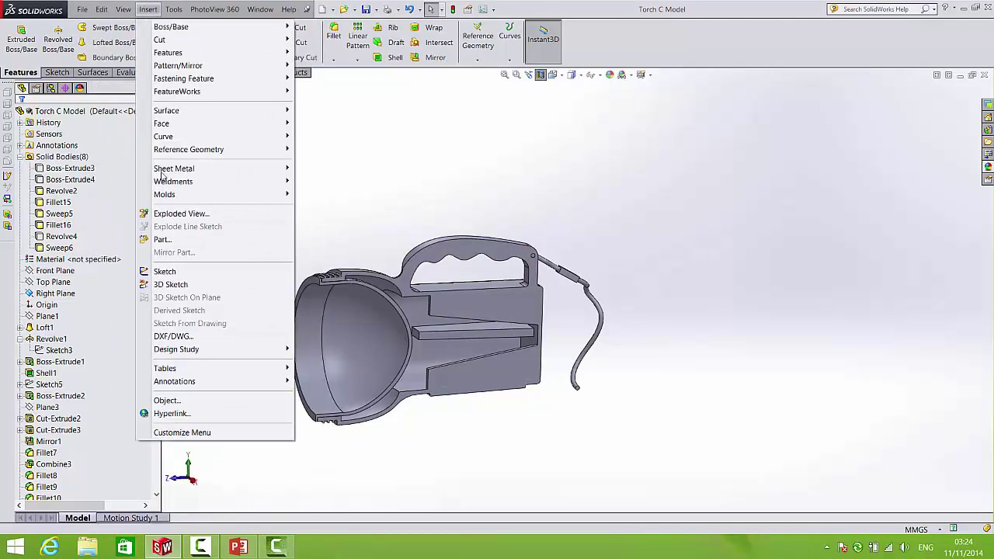
{"action": "left_click", "coordinate": [162, 239]}
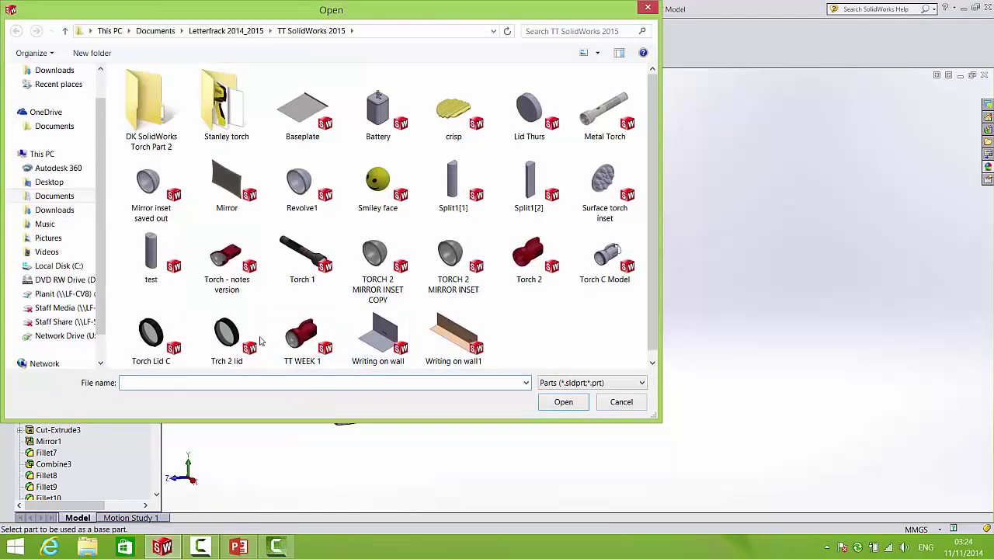
{"action": "double_click", "coordinate": [364, 135]}
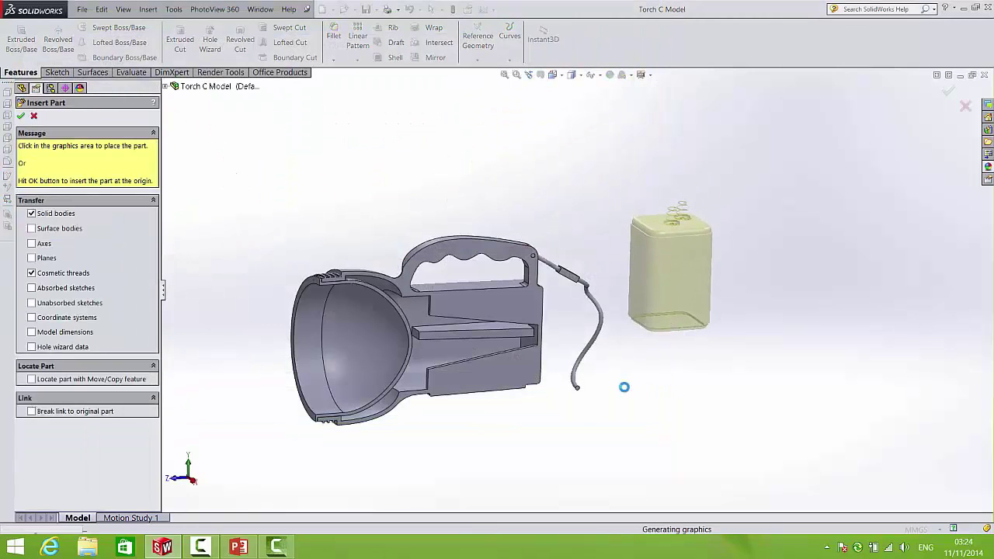
{"action": "left_click", "coordinate": [620, 312]}
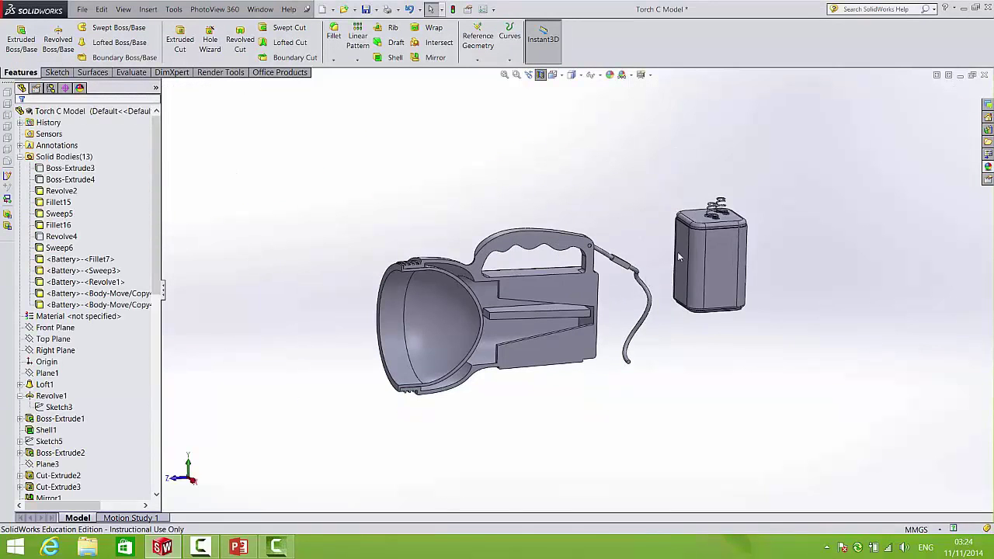
Step: Examine the inserted battery's coil springs, contacts and plus and minus terminal marks up close
{"action": "scroll", "coordinate": [679, 256], "scroll_direction": "down", "scroll_amount": 10}
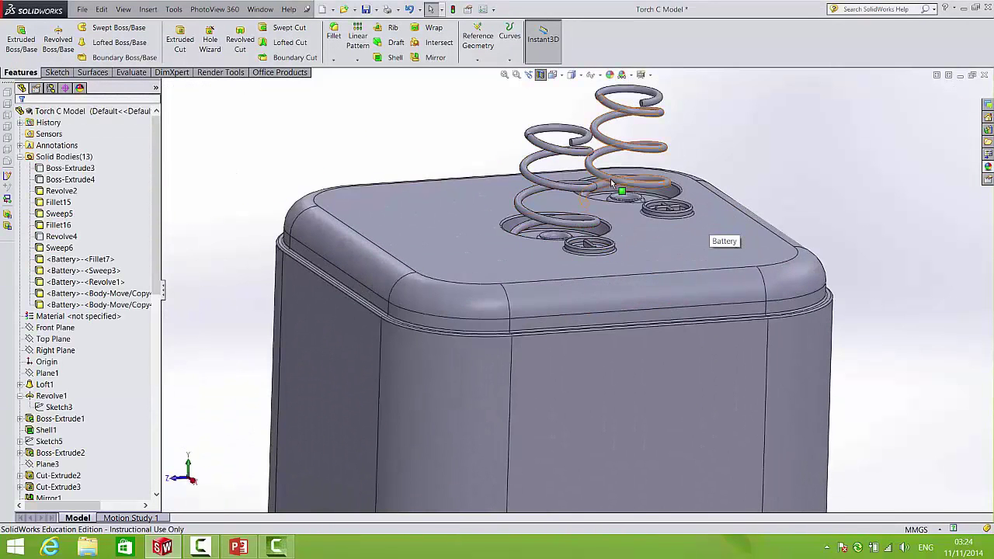
{"action": "scroll", "coordinate": [610, 179], "scroll_direction": "down", "scroll_amount": 5}
{"action": "left_click", "coordinate": [598, 256]}
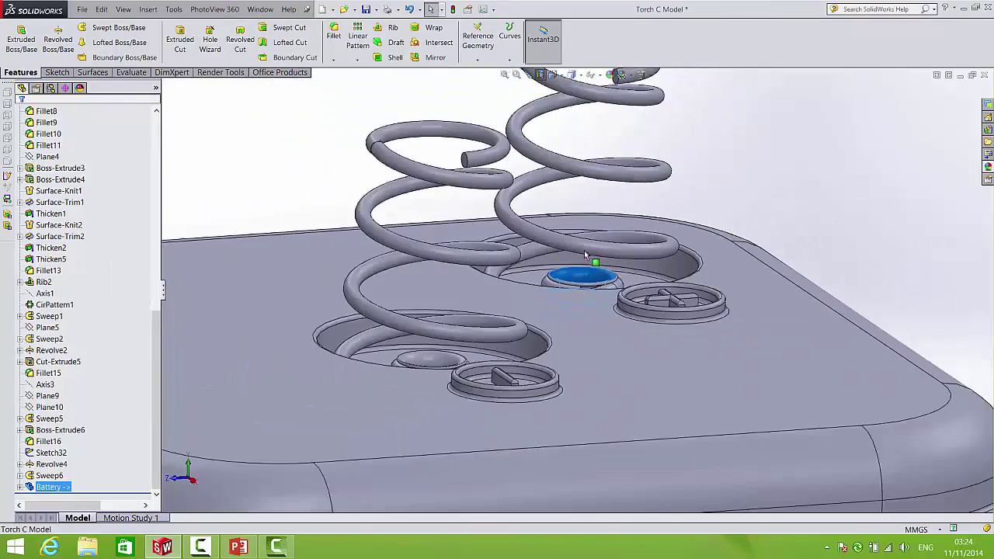
{"action": "scroll", "coordinate": [612, 348], "scroll_direction": "up", "scroll_amount": 10}
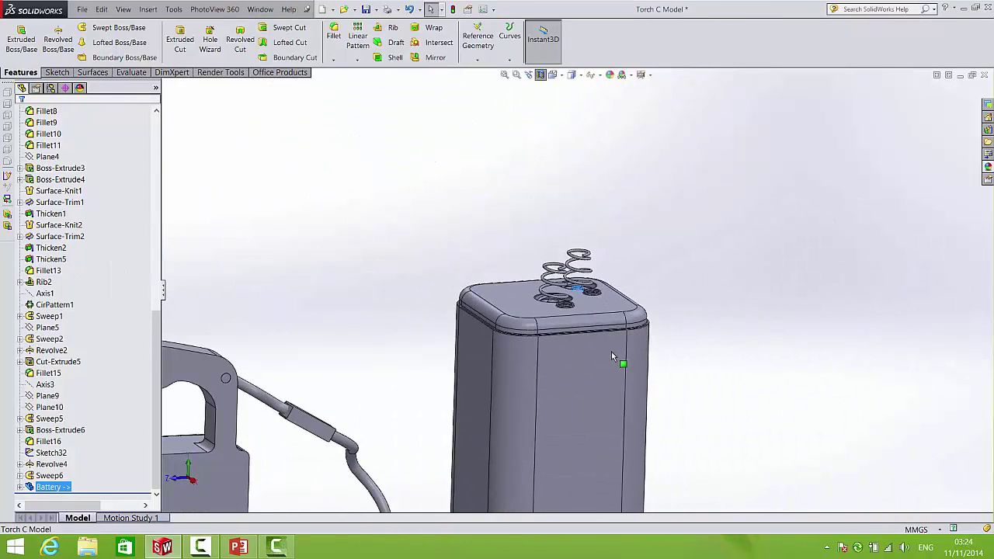
{"action": "scroll", "coordinate": [611, 351], "scroll_direction": "up", "scroll_amount": 5}
{"action": "middle_click_drag", "start_coordinate": [611, 351], "coordinate": [581, 339]}
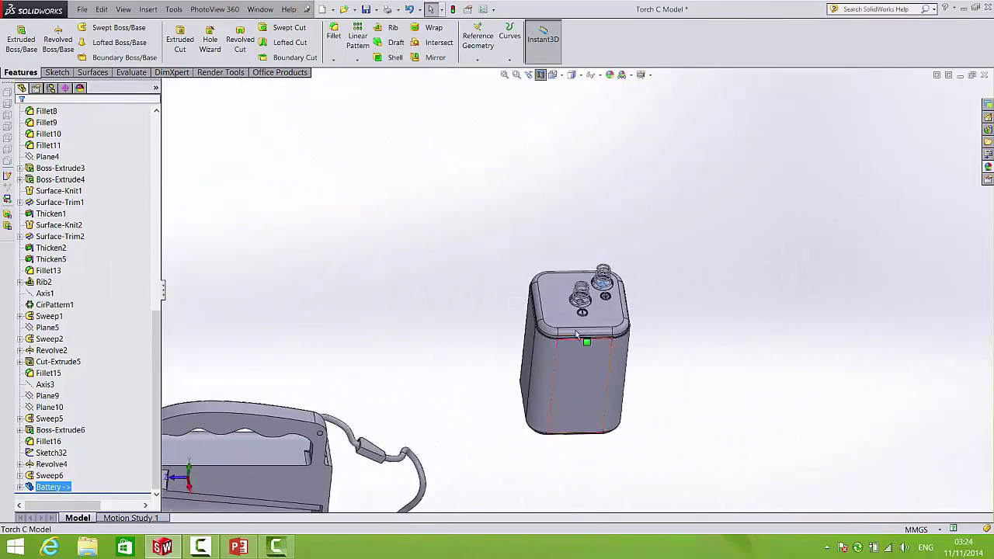
{"action": "scroll", "coordinate": [581, 339], "scroll_direction": "down", "scroll_amount": 5}
{"action": "scroll", "coordinate": [588, 310], "scroll_direction": "up", "scroll_amount": 5}
{"action": "scroll", "coordinate": [570, 322], "scroll_direction": "down", "scroll_amount": 4}
{"action": "scroll", "coordinate": [562, 313], "scroll_direction": "down", "scroll_amount": 2}
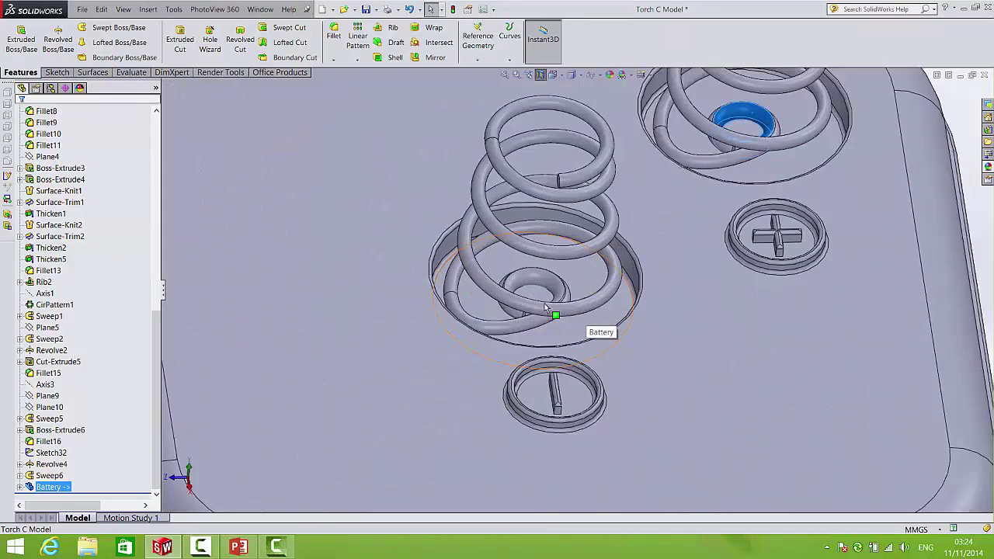
{"action": "scroll", "coordinate": [554, 313], "scroll_direction": "up", "scroll_amount": 8}
{"action": "middle_click_drag", "start_coordinate": [521, 385], "coordinate": [464, 289]}
Step: Start Move/Copy Body and select all five battery bodies: the casing, both springs and both contacts
{"action": "left_click", "coordinate": [148, 9]}
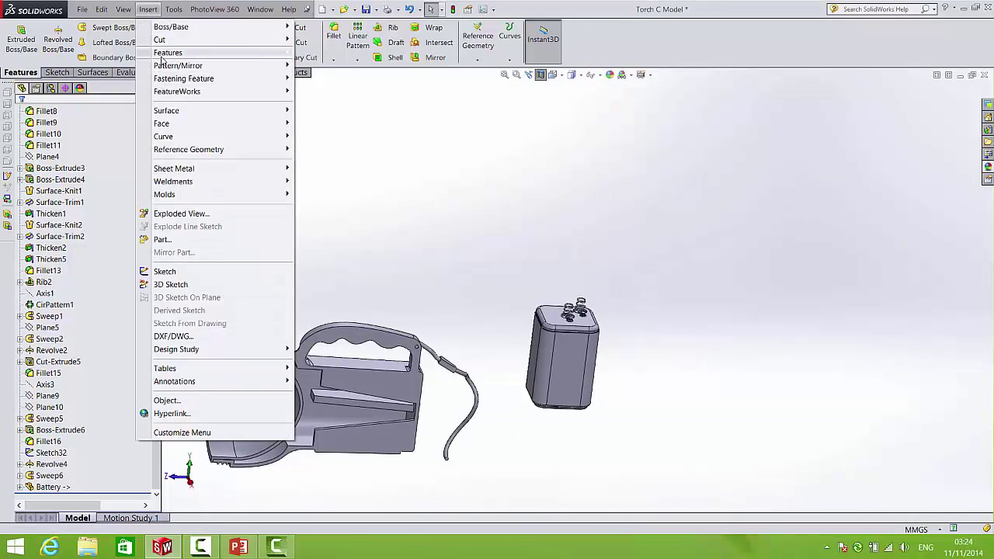
{"action": "left_click", "coordinate": [331, 298]}
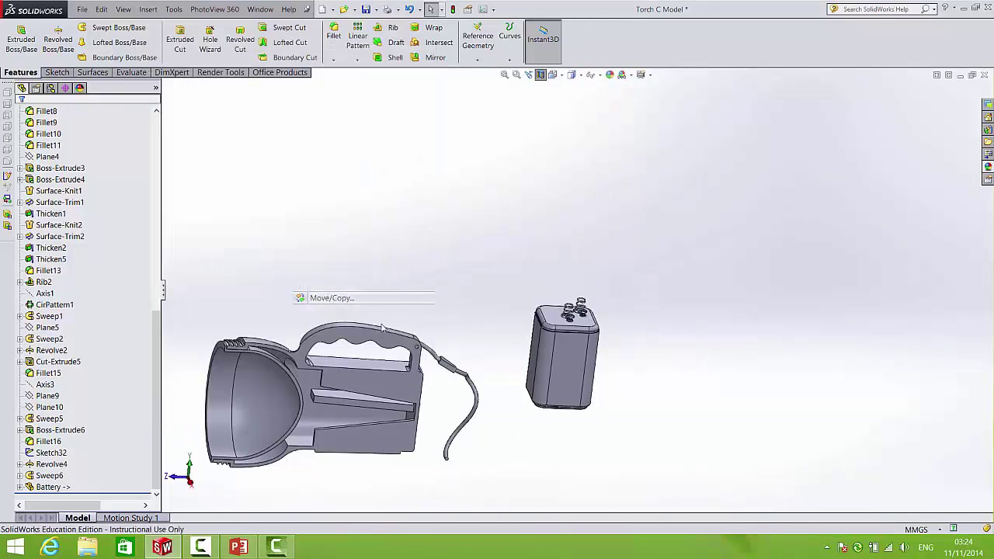
{"action": "scroll", "coordinate": [553, 329], "scroll_direction": "down", "scroll_amount": 5}
{"action": "left_click", "coordinate": [637, 323]}
{"action": "scroll", "coordinate": [621, 295], "scroll_direction": "down", "scroll_amount": 10}
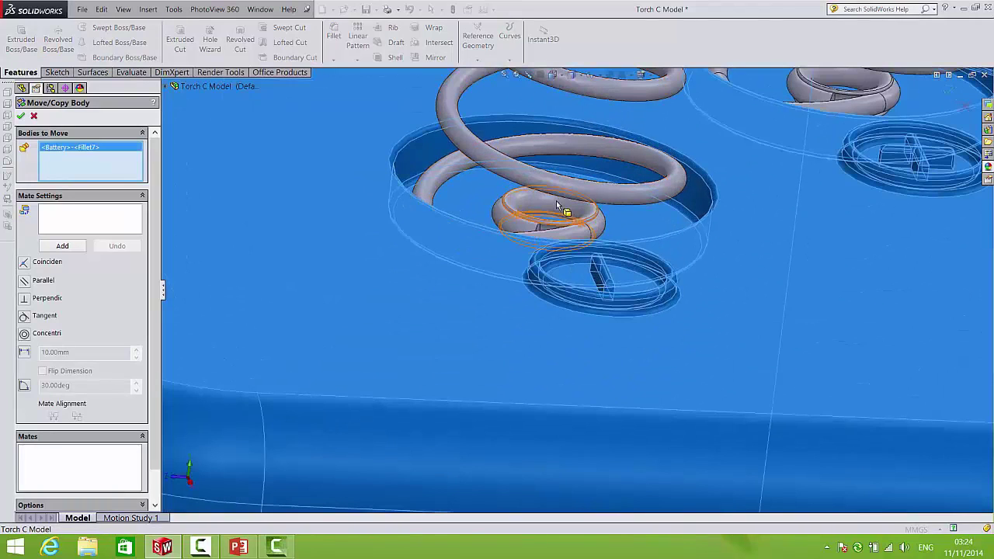
{"action": "left_click", "coordinate": [556, 206]}
{"action": "left_click", "coordinate": [592, 169]}
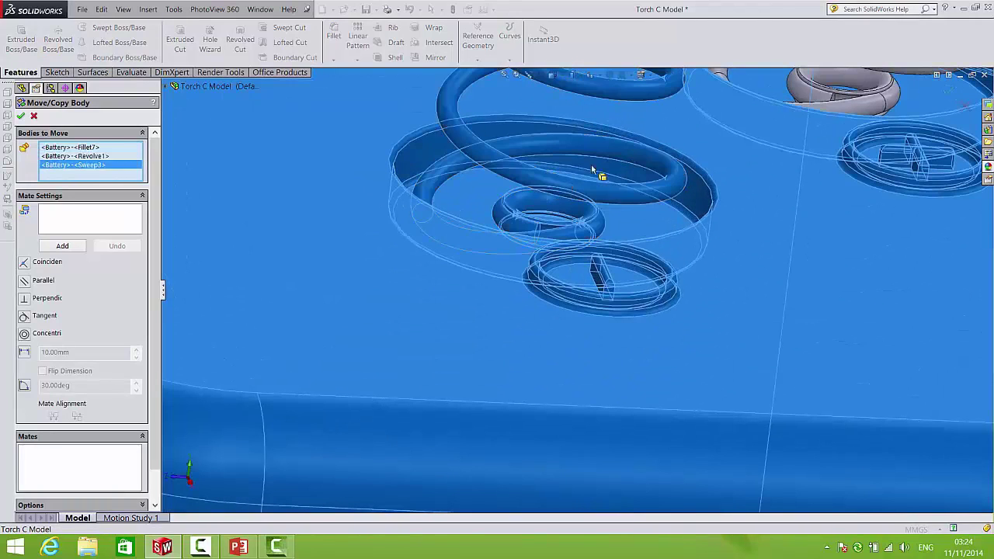
{"action": "left_click", "coordinate": [830, 91]}
{"action": "scroll", "coordinate": [703, 189], "scroll_direction": "up", "scroll_amount": 5}
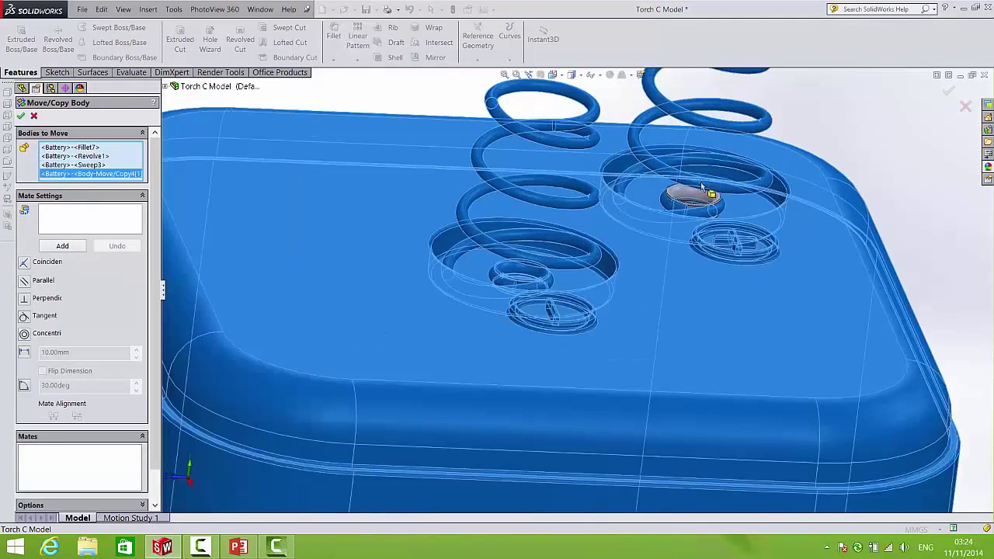
{"action": "left_click", "coordinate": [683, 200]}
{"action": "scroll", "coordinate": [683, 201], "scroll_direction": "up", "scroll_amount": 10}
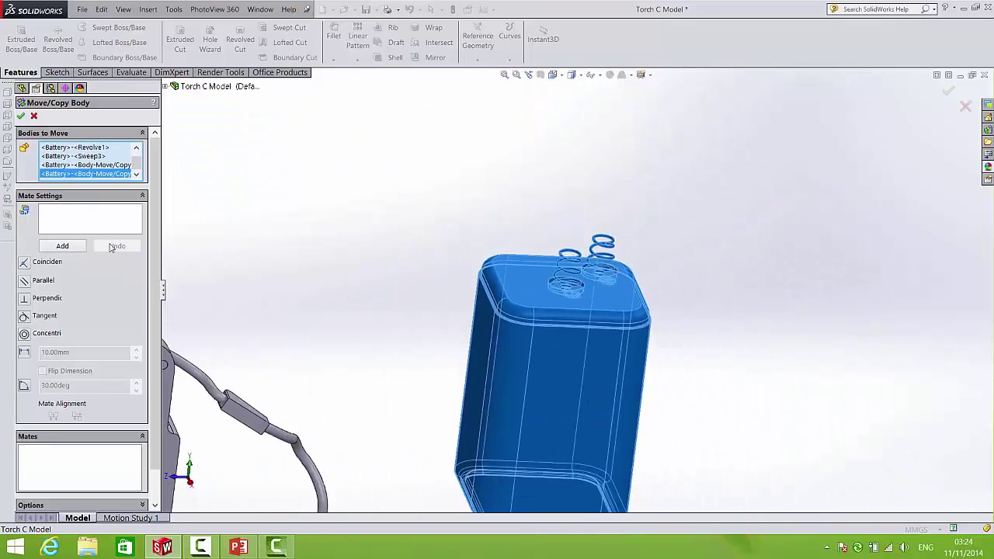
Step: Mate the battery's base face to the torch housing's inner rear face at a distance of 10 mm and accept the move
{"action": "left_click", "coordinate": [67, 218]}
{"action": "scroll", "coordinate": [401, 349], "scroll_direction": "up", "scroll_amount": 7}
{"action": "middle_click_drag", "start_coordinate": [441, 373], "coordinate": [483, 357]}
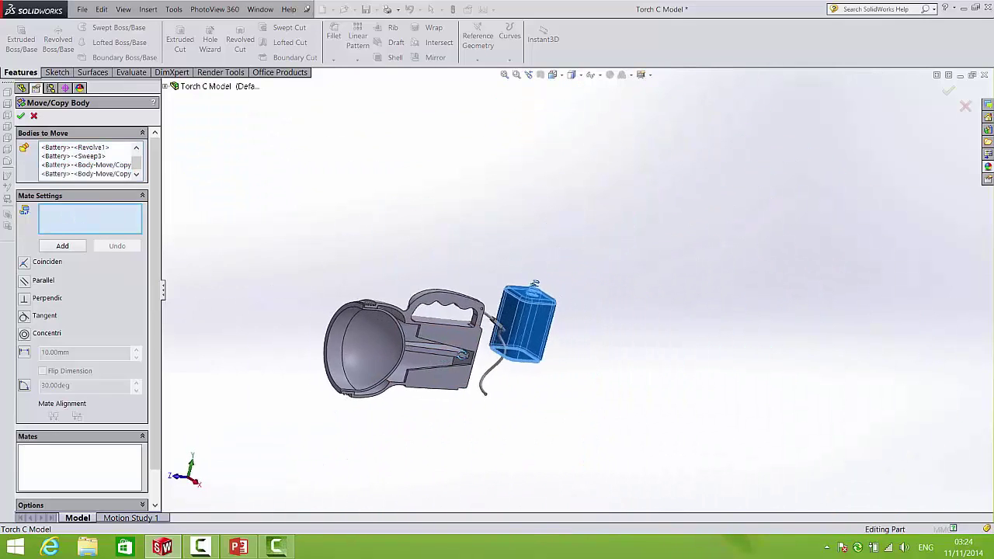
{"action": "scroll", "coordinate": [463, 355], "scroll_direction": "down", "scroll_amount": 3}
{"action": "scroll", "coordinate": [463, 354], "scroll_direction": "down", "scroll_amount": 3}
{"action": "left_click", "coordinate": [509, 339]}
{"action": "scroll", "coordinate": [584, 357], "scroll_direction": "up", "scroll_amount": 1}
{"action": "middle_click_drag", "start_coordinate": [584, 357], "coordinate": [563, 356]}
{"action": "scroll", "coordinate": [573, 379], "scroll_direction": "down", "scroll_amount": 2}
{"action": "middle_click_drag", "start_coordinate": [645, 400], "coordinate": [649, 417]}
{"action": "left_click", "coordinate": [648, 418]}
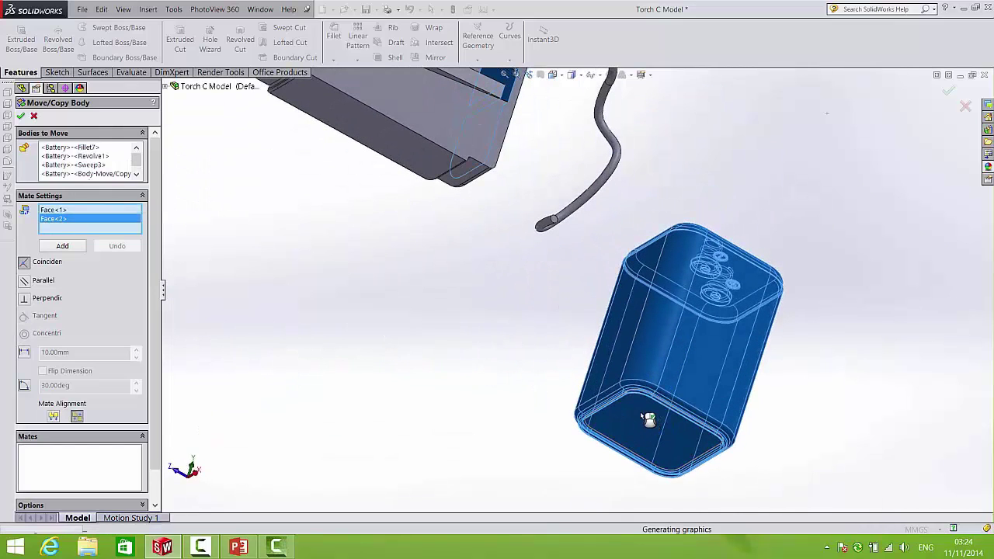
{"action": "left_click", "coordinate": [26, 352]}
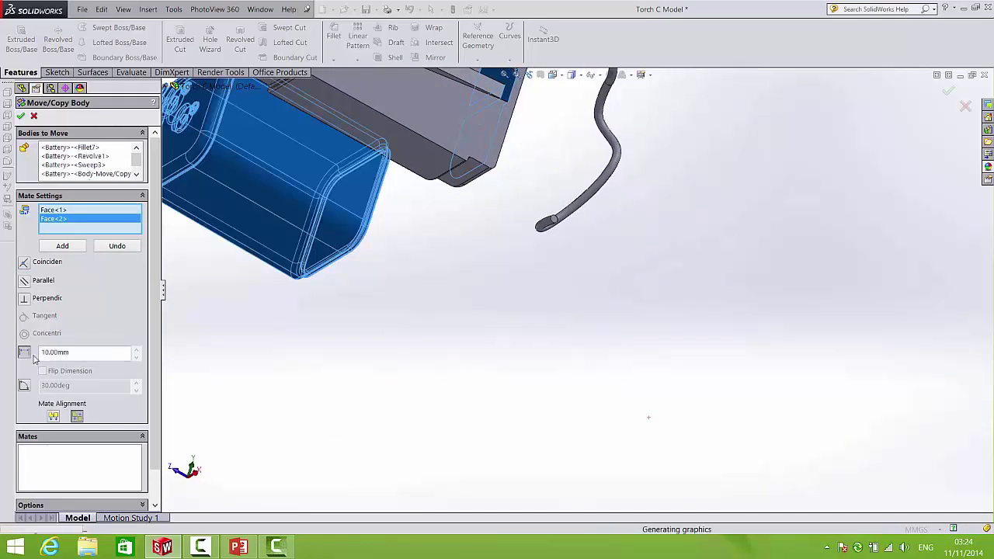
{"action": "middle_click_drag", "start_coordinate": [359, 275], "coordinate": [322, 324]}
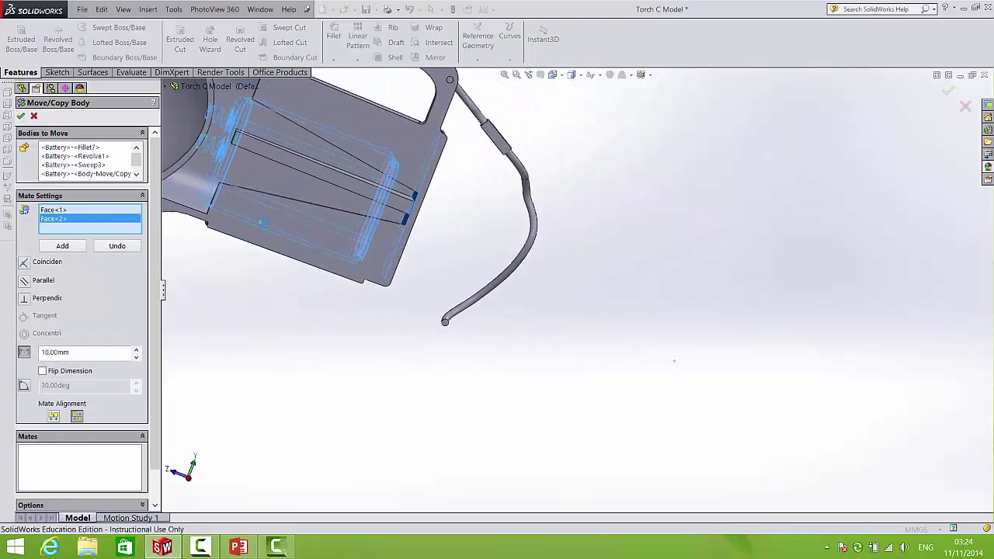
{"action": "scroll", "coordinate": [497, 230], "scroll_direction": "up", "scroll_amount": 4}
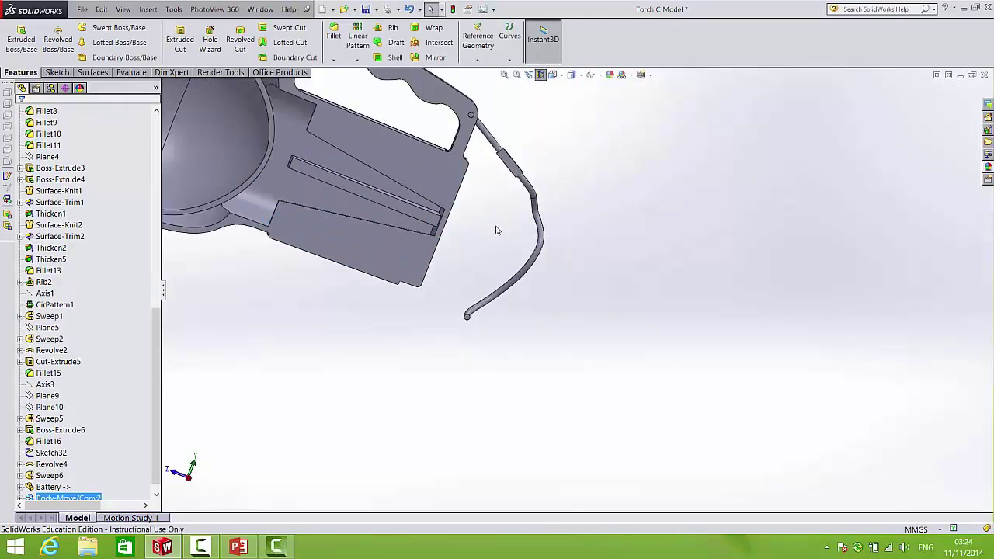
Step: Start another Move/Copy Body and select the battery casing together with its two springs and two contacts
{"action": "middle_click_drag", "start_coordinate": [497, 230], "coordinate": [439, 309]}
{"action": "left_click", "coordinate": [150, 10]}
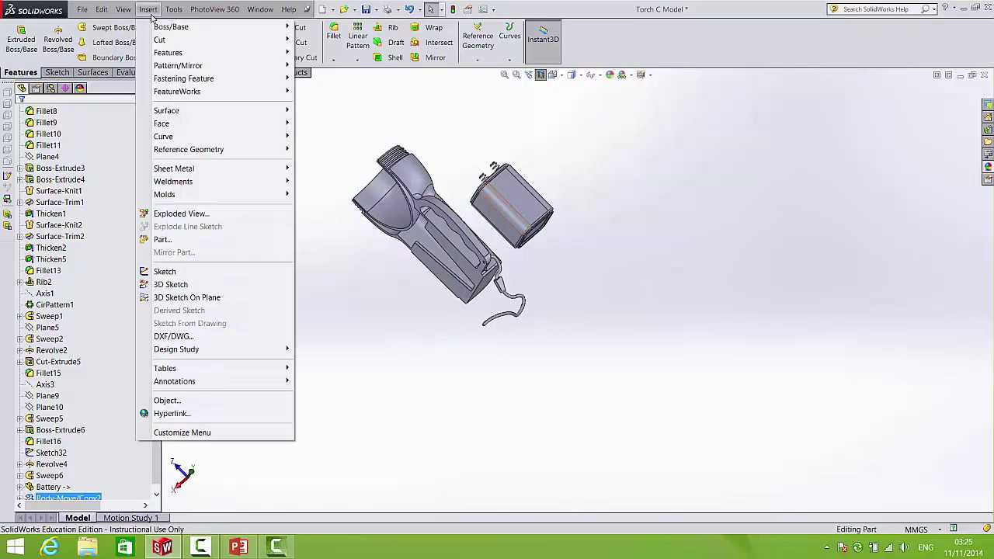
{"action": "mouse_move", "coordinate": [194, 52]}
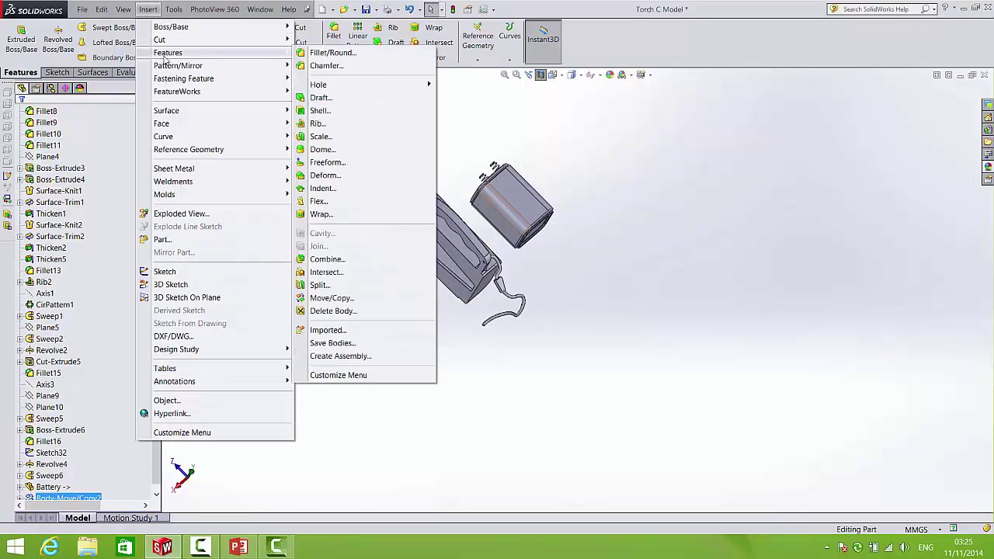
{"action": "left_click", "coordinate": [332, 298]}
{"action": "scroll", "coordinate": [488, 185], "scroll_direction": "down", "scroll_amount": 3}
{"action": "scroll", "coordinate": [487, 184], "scroll_direction": "down", "scroll_amount": 5}
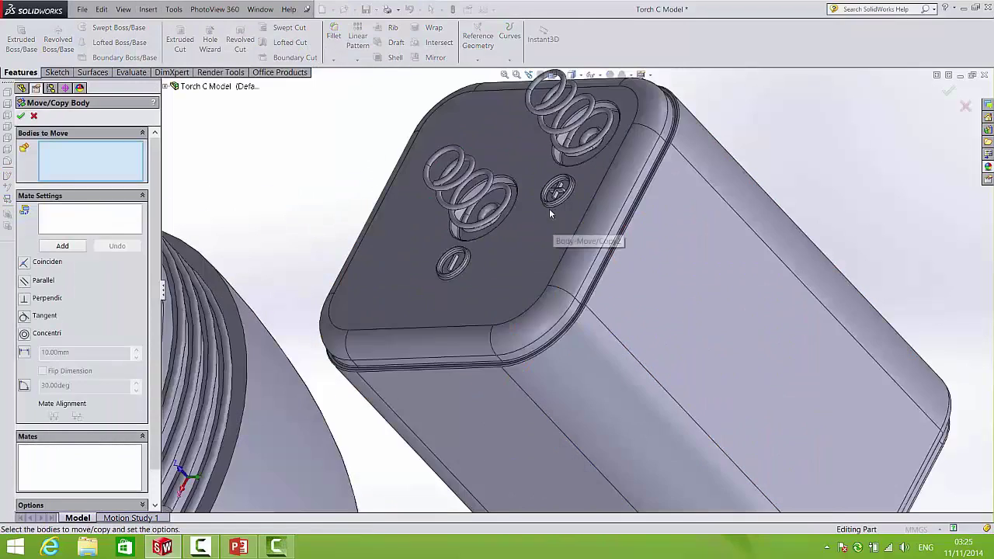
{"action": "left_click", "coordinate": [505, 167]}
{"action": "left_click", "coordinate": [562, 92]}
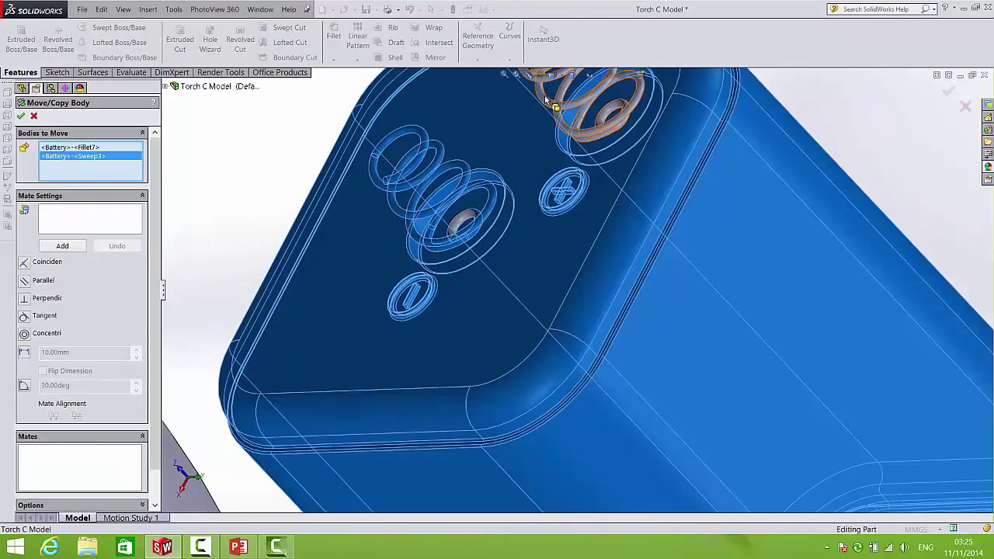
{"action": "left_click", "coordinate": [547, 96]}
{"action": "left_click", "coordinate": [610, 115]}
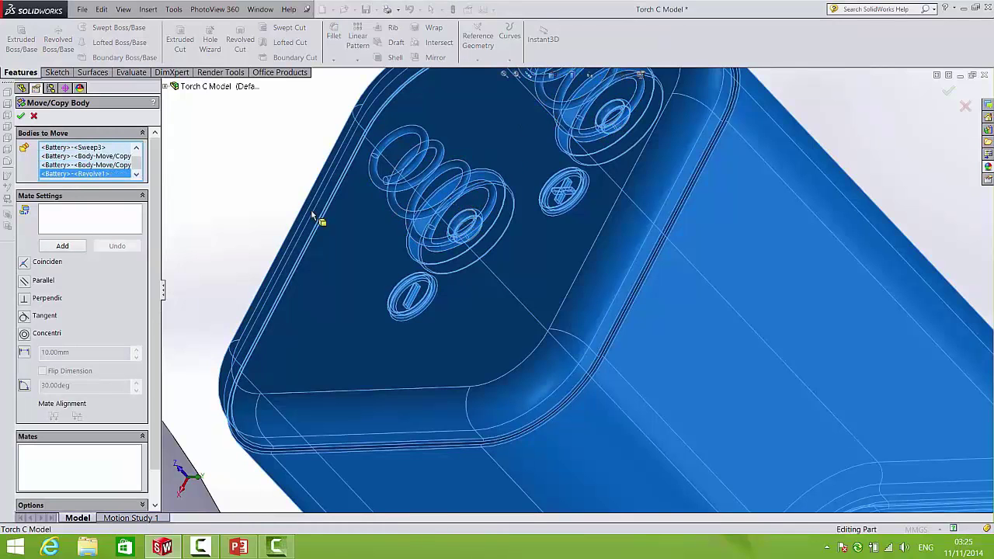
Step: Mate the battery's flat side face to the Right Plane at a distance of 33 mm with Flip Dimension on, and accept the move
{"action": "left_click", "coordinate": [85, 217]}
{"action": "scroll", "coordinate": [251, 215], "scroll_direction": "up", "scroll_amount": 10}
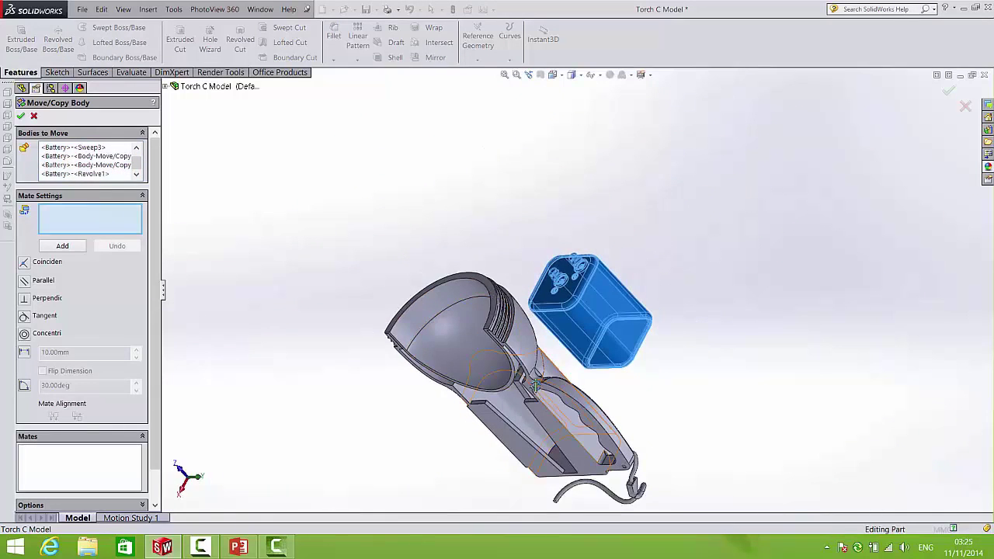
{"action": "left_click", "coordinate": [603, 376]}
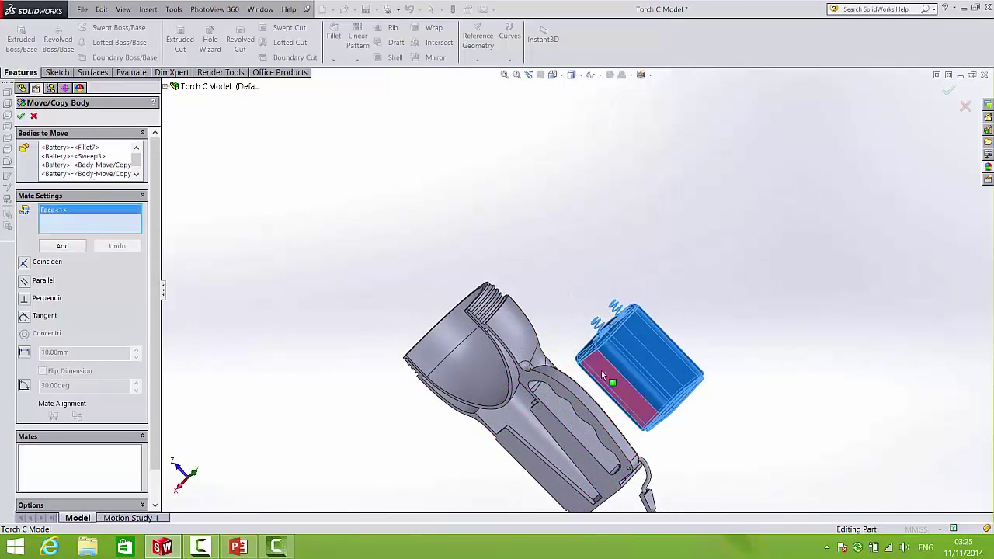
{"action": "left_click", "coordinate": [164, 88]}
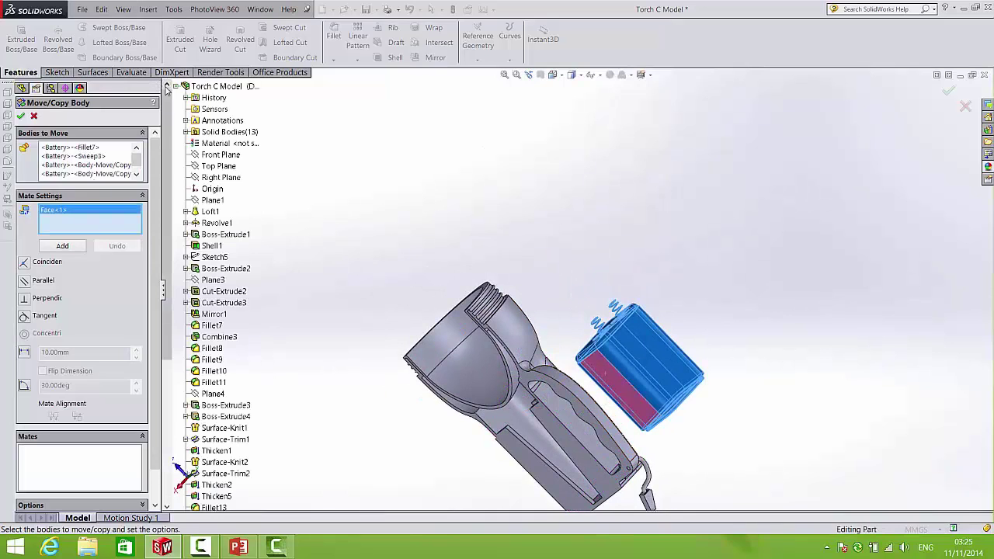
{"action": "left_click", "coordinate": [222, 177]}
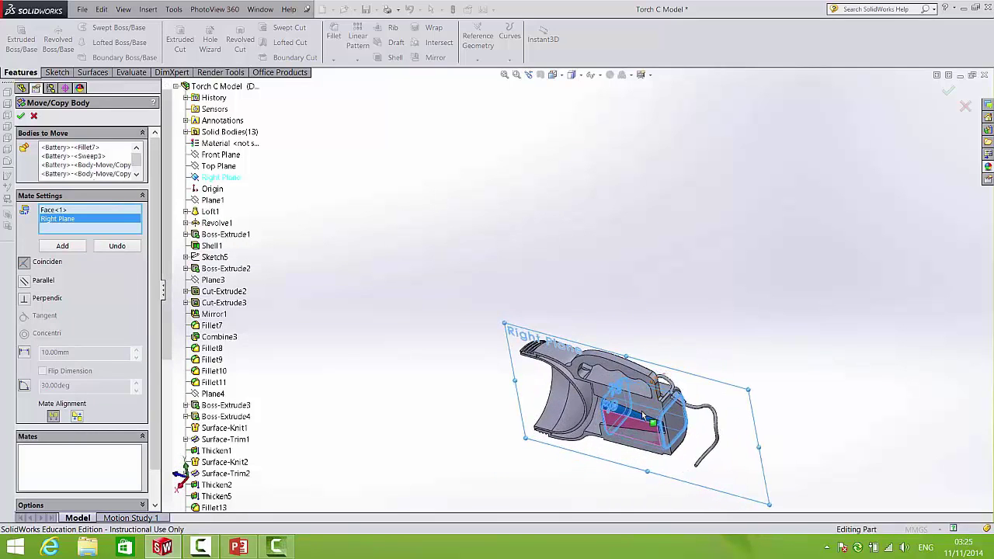
{"action": "left_click", "coordinate": [26, 354]}
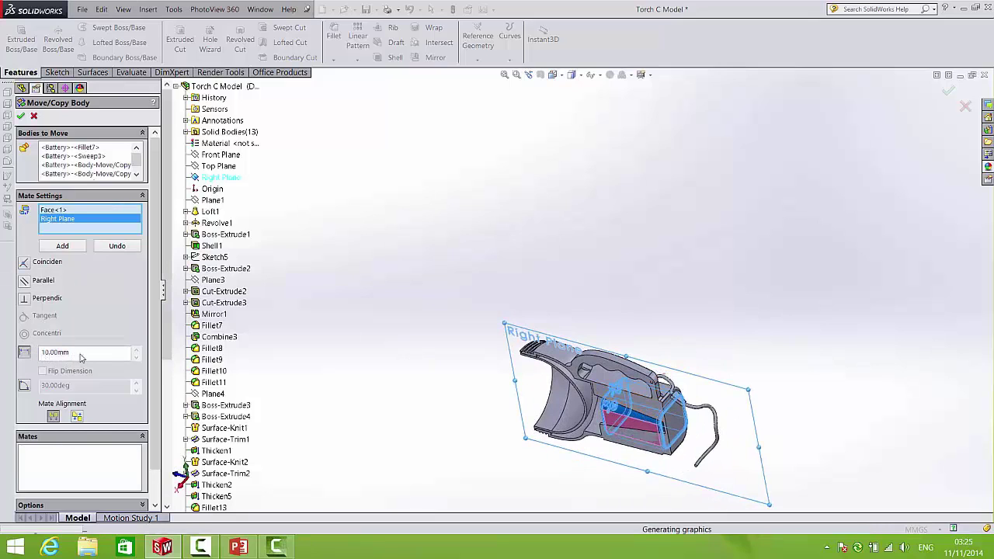
{"action": "left_click_drag", "start_coordinate": [93, 356], "coordinate": [47, 352]}
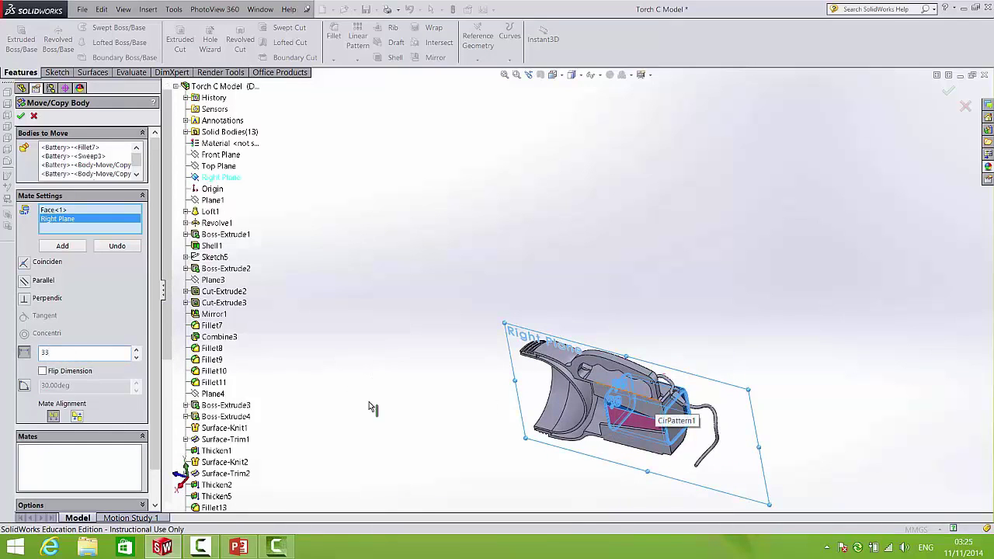
{"action": "left_click", "coordinate": [43, 373]}
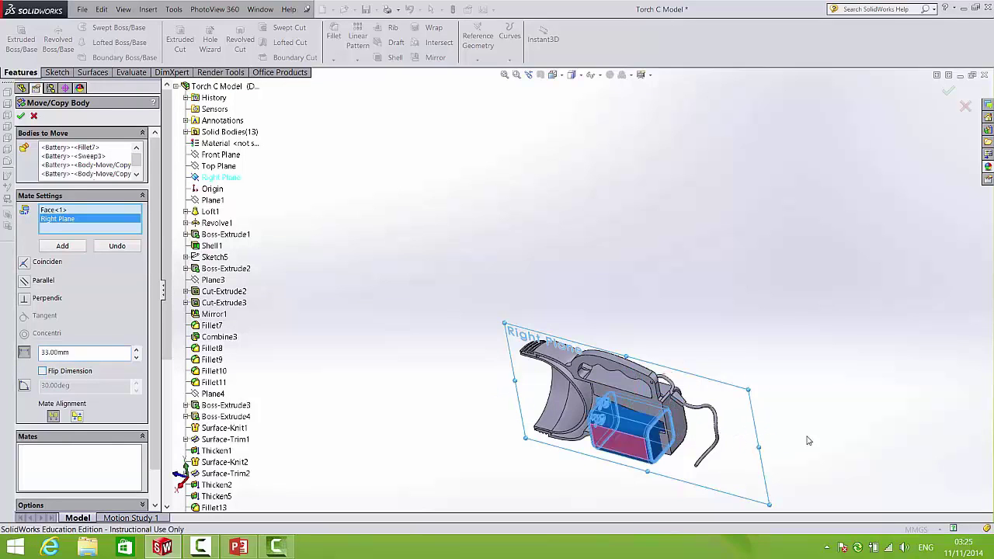
{"action": "middle_click_drag", "start_coordinate": [786, 437], "coordinate": [728, 407]}
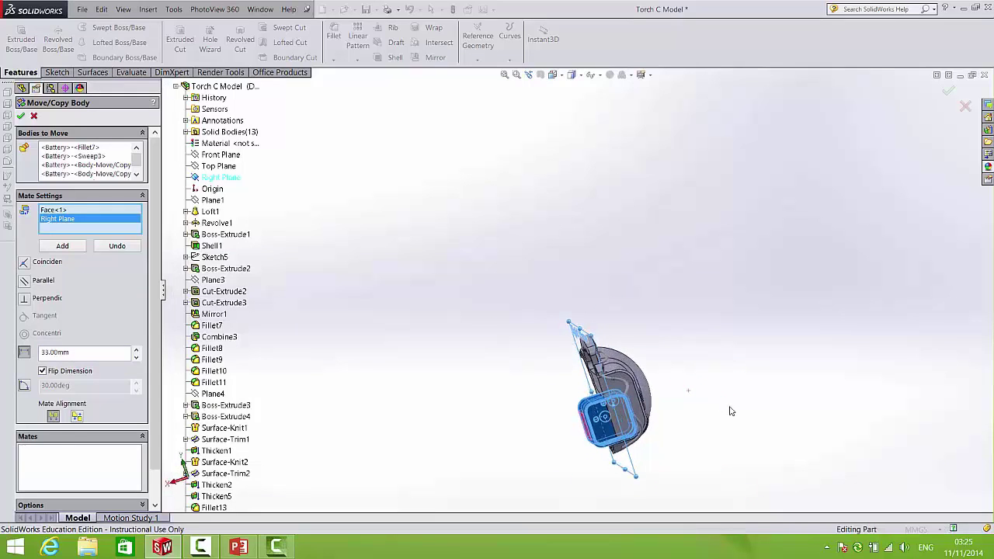
{"action": "left_click", "coordinate": [948, 92]}
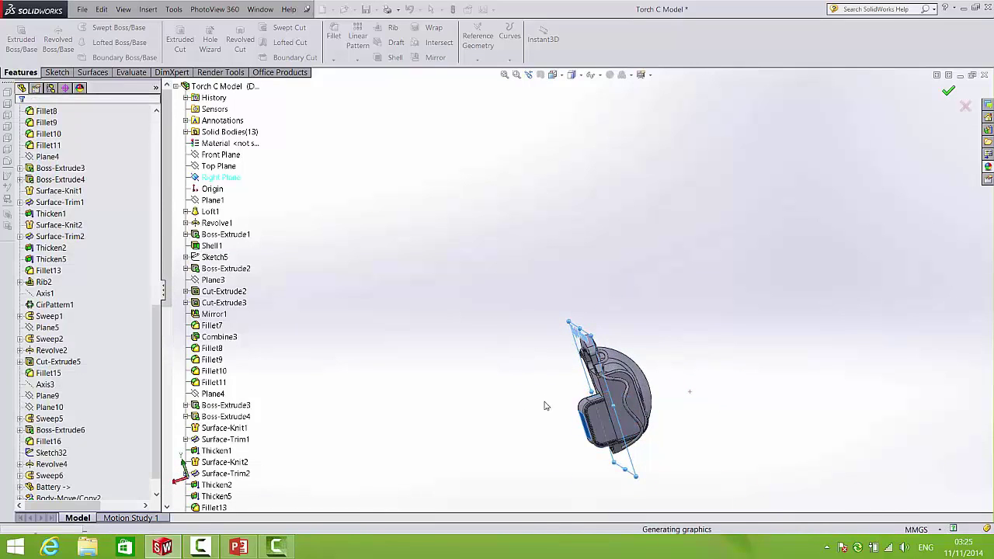
Step: Start Move/Copy Body and select the torch housing body Fillet15 together with all five battery bodies
{"action": "middle_click_drag", "start_coordinate": [545, 406], "coordinate": [576, 405]}
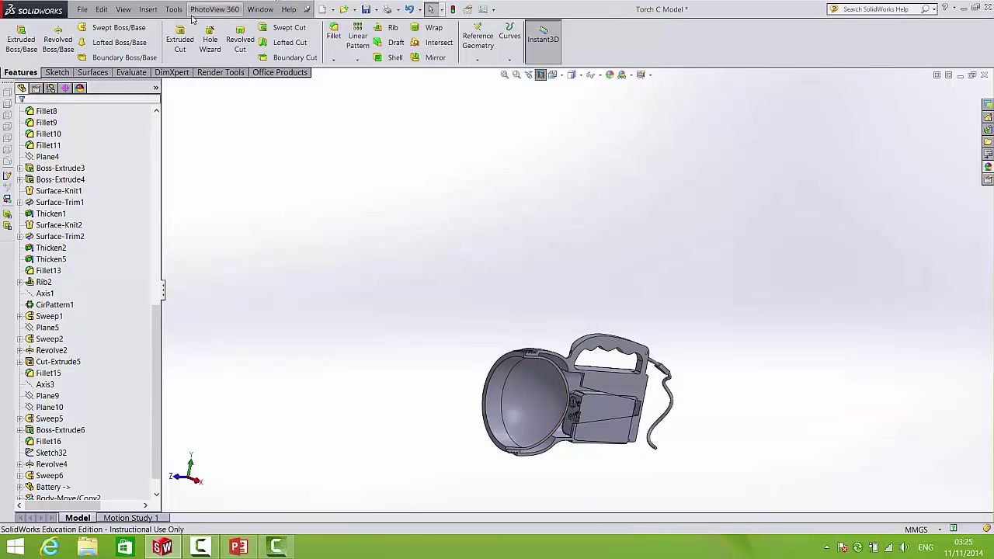
{"action": "left_click", "coordinate": [147, 8]}
{"action": "mouse_move", "coordinate": [187, 52]}
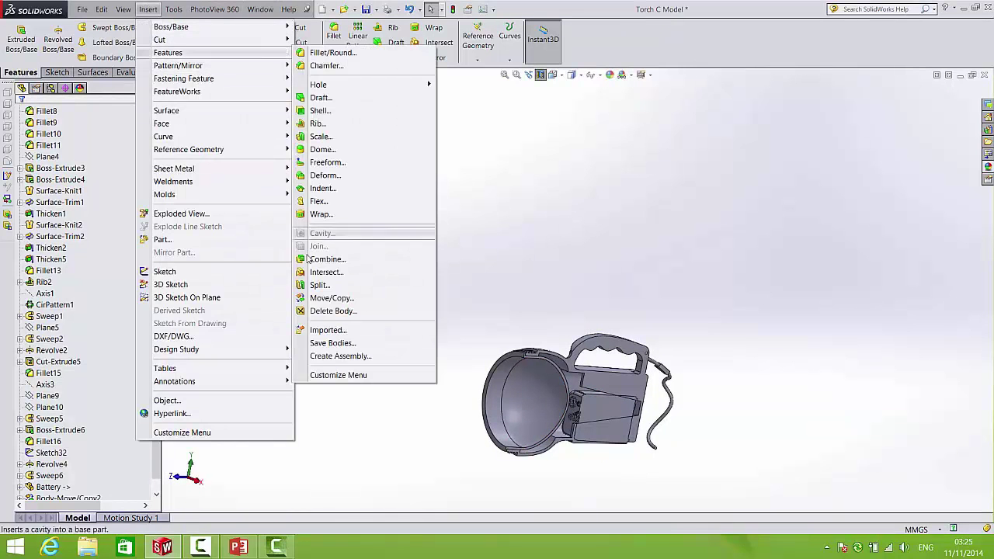
{"action": "left_click", "coordinate": [325, 299]}
{"action": "scroll", "coordinate": [580, 409], "scroll_direction": "down", "scroll_amount": 6}
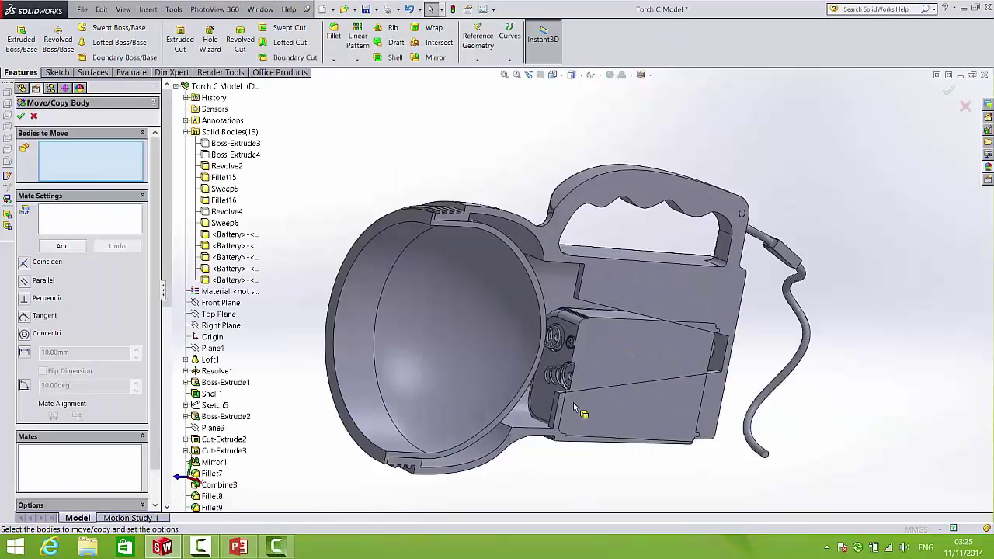
{"action": "scroll", "coordinate": [613, 265], "scroll_direction": "down", "scroll_amount": 2}
{"action": "left_click", "coordinate": [618, 264]}
{"action": "scroll", "coordinate": [583, 330], "scroll_direction": "down", "scroll_amount": 4}
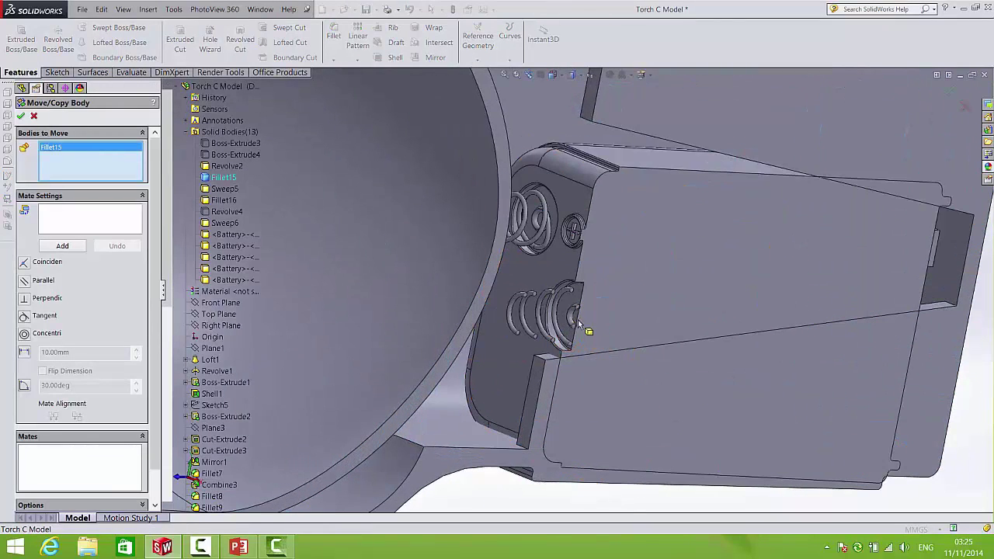
{"action": "left_click", "coordinate": [631, 229]}
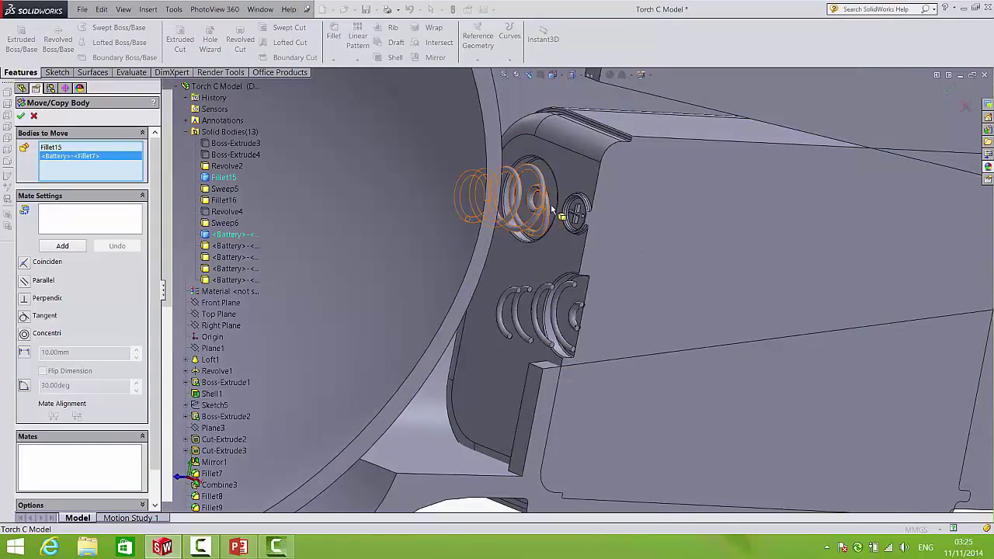
{"action": "left_click", "coordinate": [538, 200]}
{"action": "scroll", "coordinate": [538, 198], "scroll_direction": "down", "scroll_amount": 2}
{"action": "left_click", "coordinate": [539, 203]}
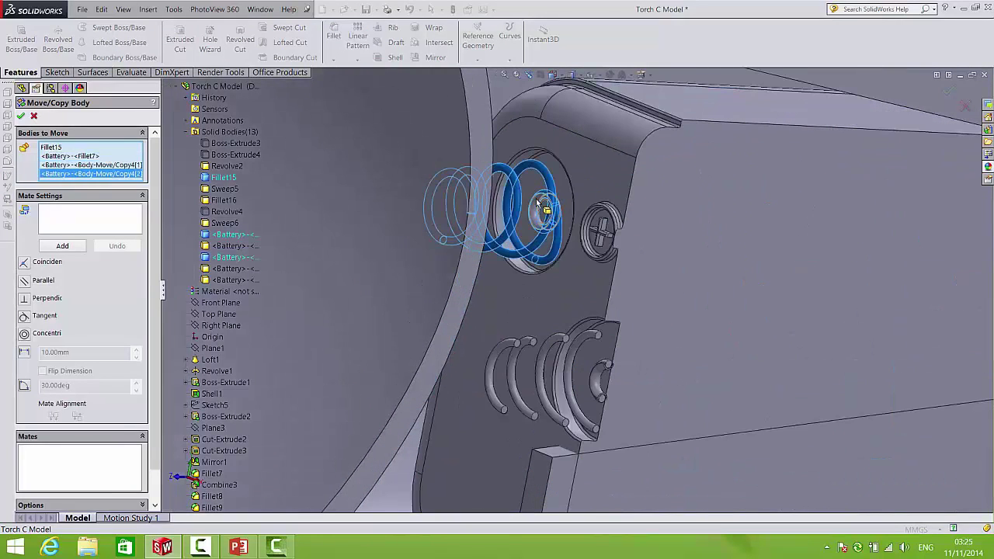
{"action": "left_click", "coordinate": [596, 378]}
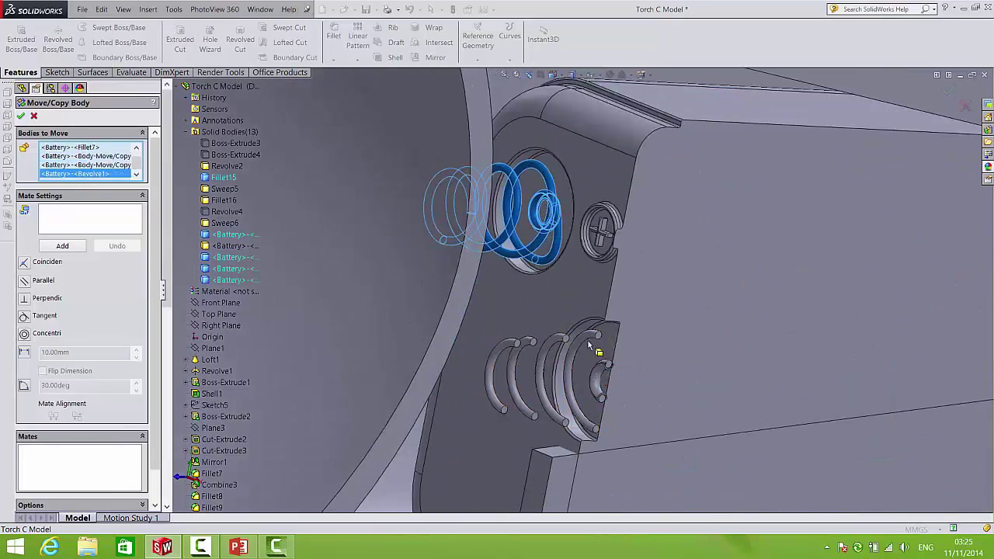
{"action": "left_click", "coordinate": [587, 339]}
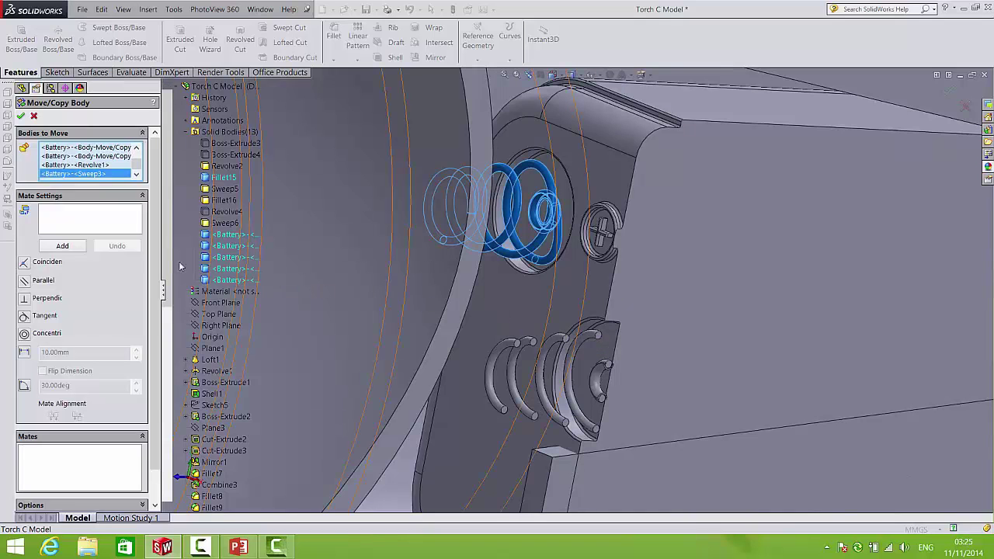
Step: Try to mate the battery's upper face to the Top Plane at 33 mm with Flip Dimension on, with the housing body included
{"action": "left_click", "coordinate": [78, 219]}
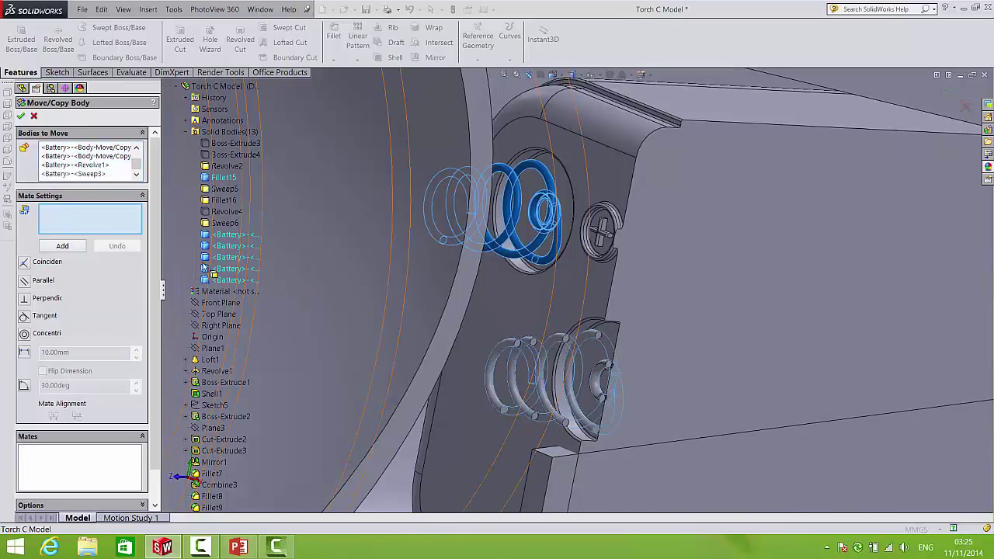
{"action": "scroll", "coordinate": [619, 327], "scroll_direction": "up", "scroll_amount": 8}
{"action": "scroll", "coordinate": [637, 288], "scroll_direction": "up", "scroll_amount": 3}
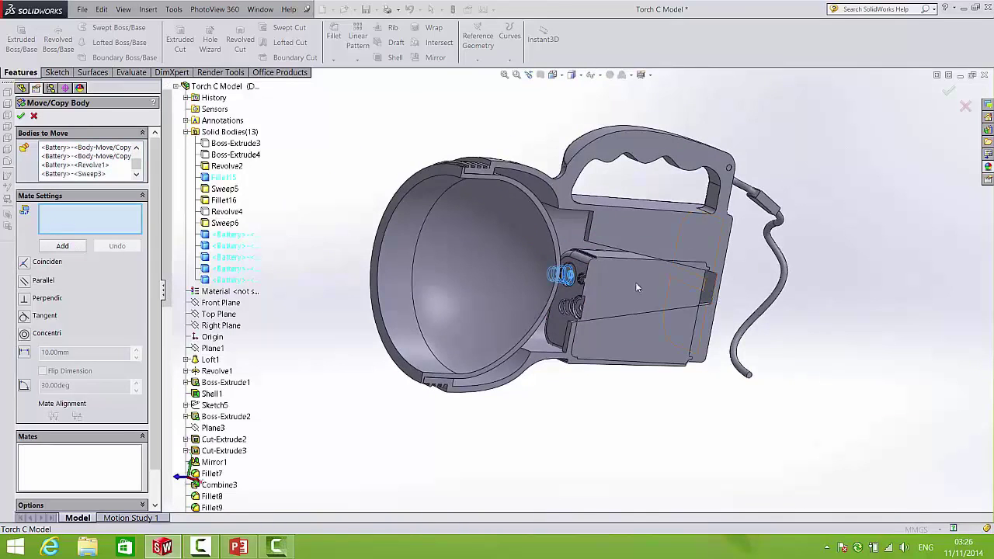
{"action": "middle_click_drag", "start_coordinate": [673, 307], "coordinate": [616, 266]}
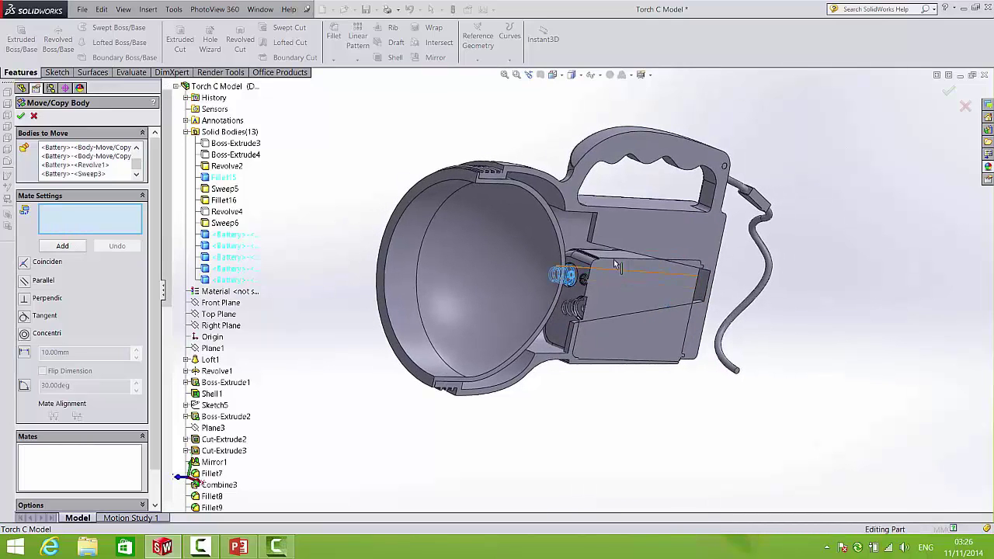
{"action": "left_click", "coordinate": [612, 255]}
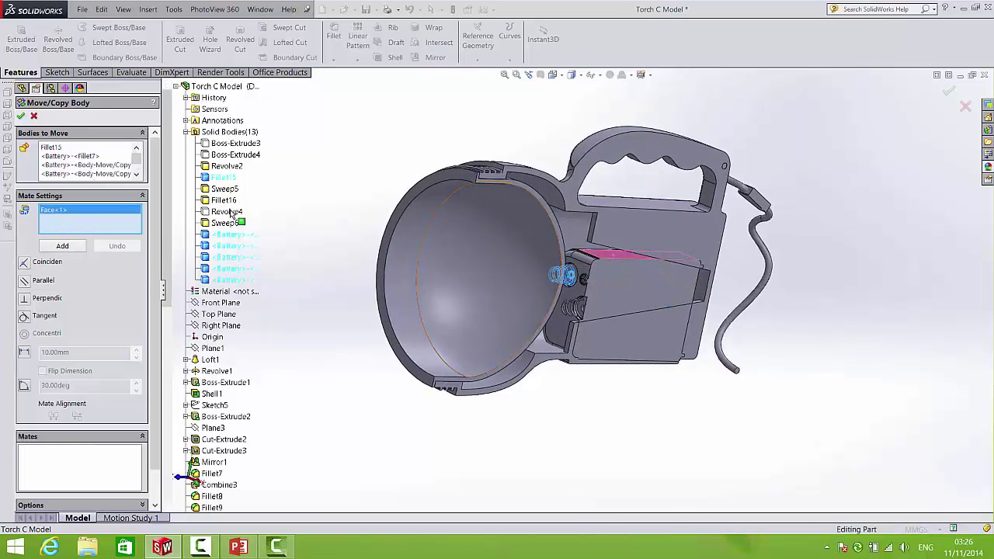
{"action": "left_click", "coordinate": [222, 315]}
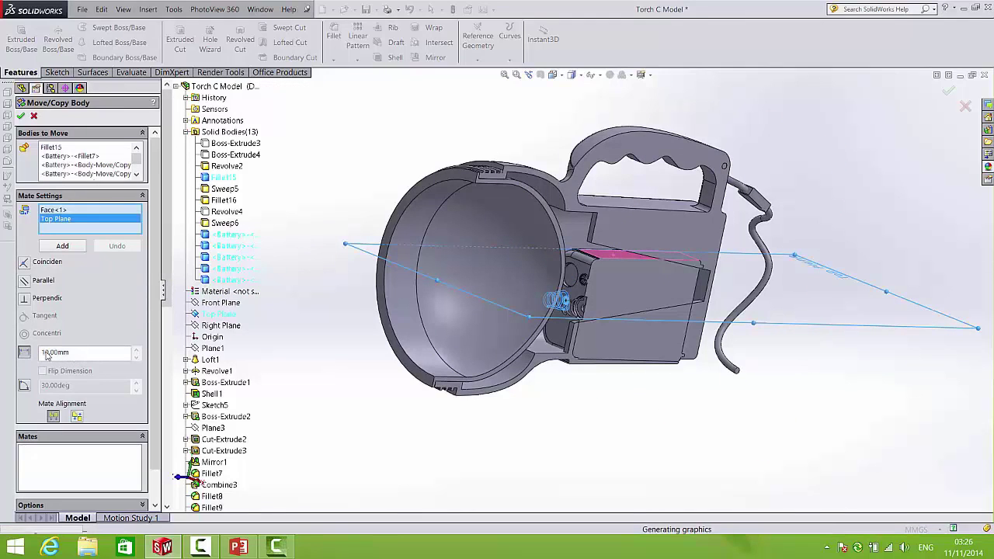
{"action": "left_click", "coordinate": [82, 353]}
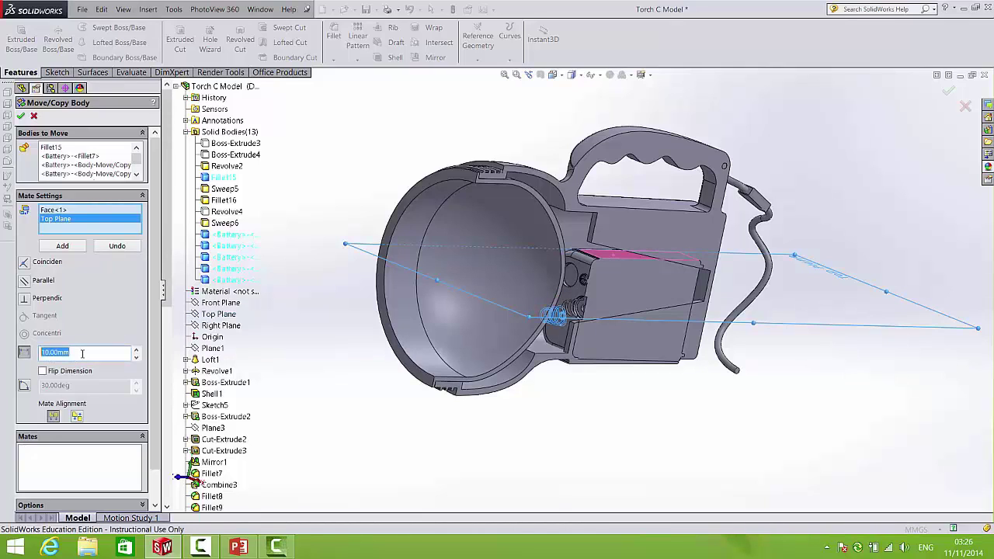
{"action": "type", "text": "33"}
{"action": "key", "text": "Return"}
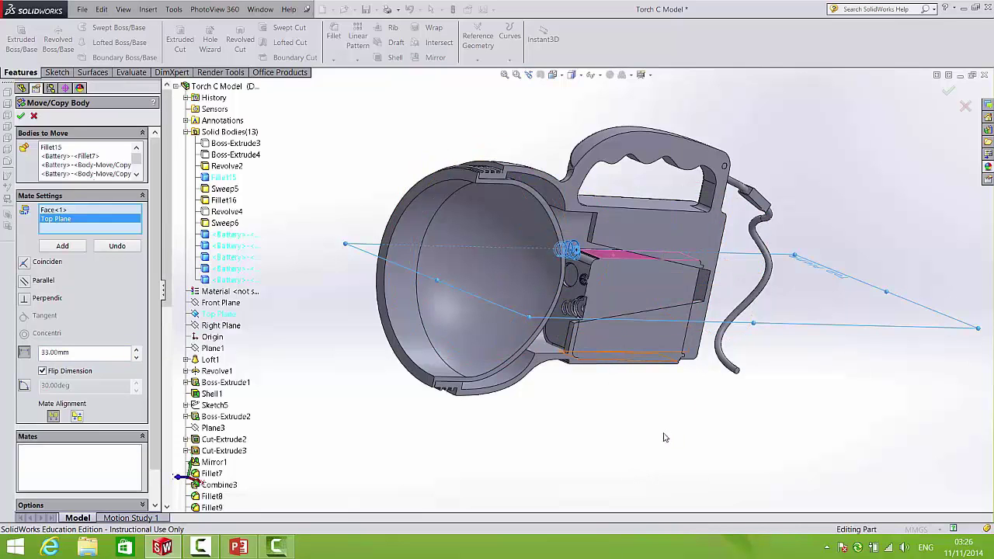
{"action": "middle_click_drag", "start_coordinate": [664, 438], "coordinate": [575, 422]}
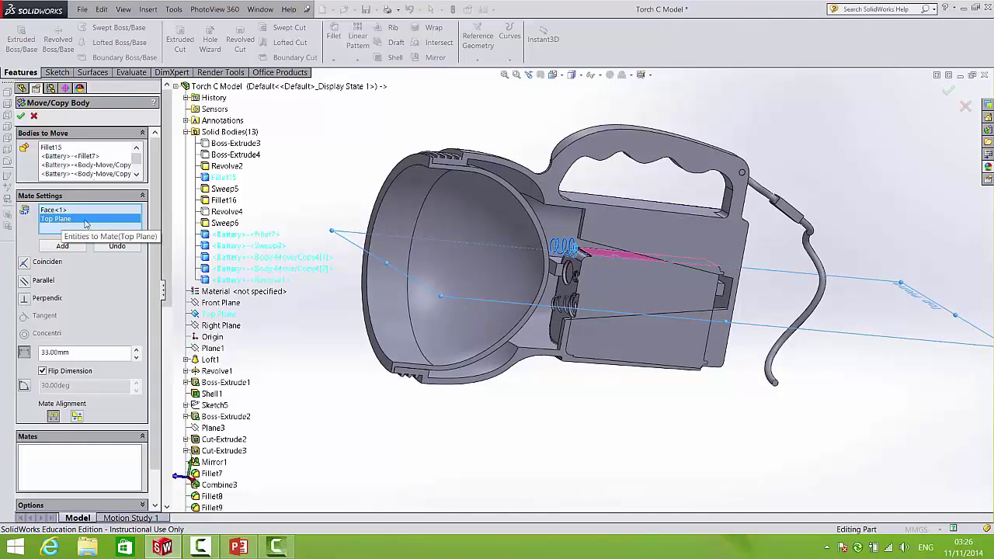
{"action": "left_click", "coordinate": [21, 116]}
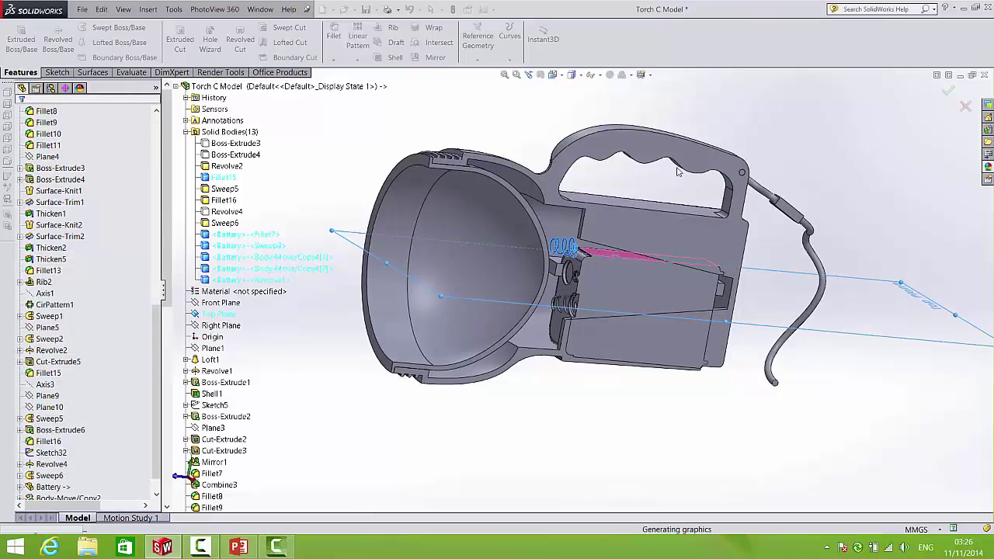
Step: Start Move/Copy Body again and select only the battery's bodies: the casing, both springs and both contacts
{"action": "left_click", "coordinate": [148, 9]}
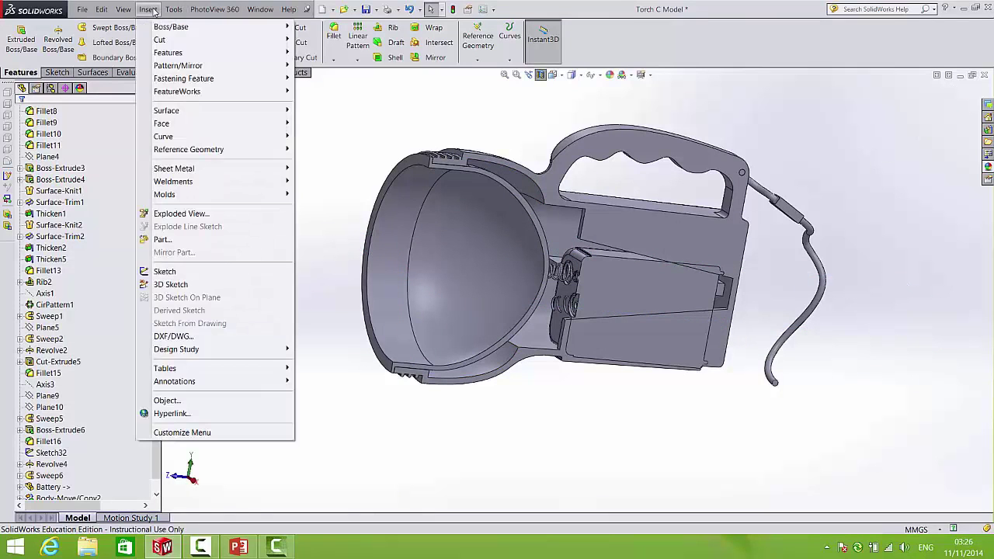
{"action": "mouse_move", "coordinate": [167, 52]}
{"action": "left_click", "coordinate": [332, 297]}
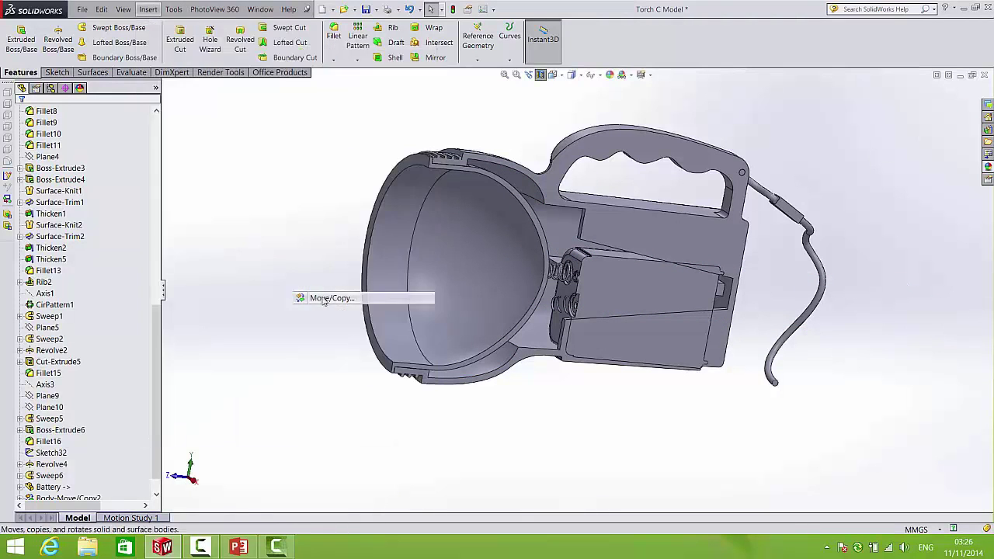
{"action": "left_click", "coordinate": [602, 287]}
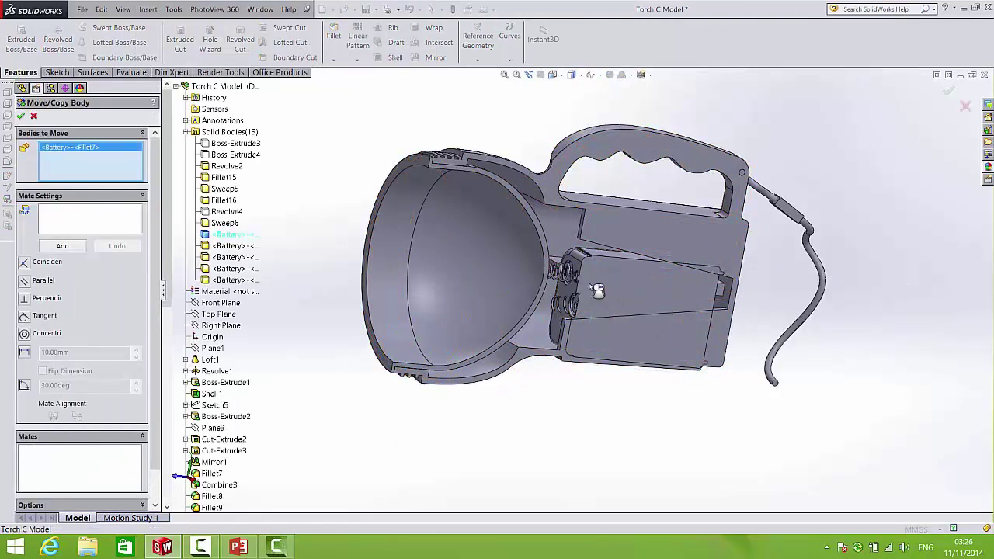
{"action": "scroll", "coordinate": [576, 284], "scroll_direction": "down", "scroll_amount": 5}
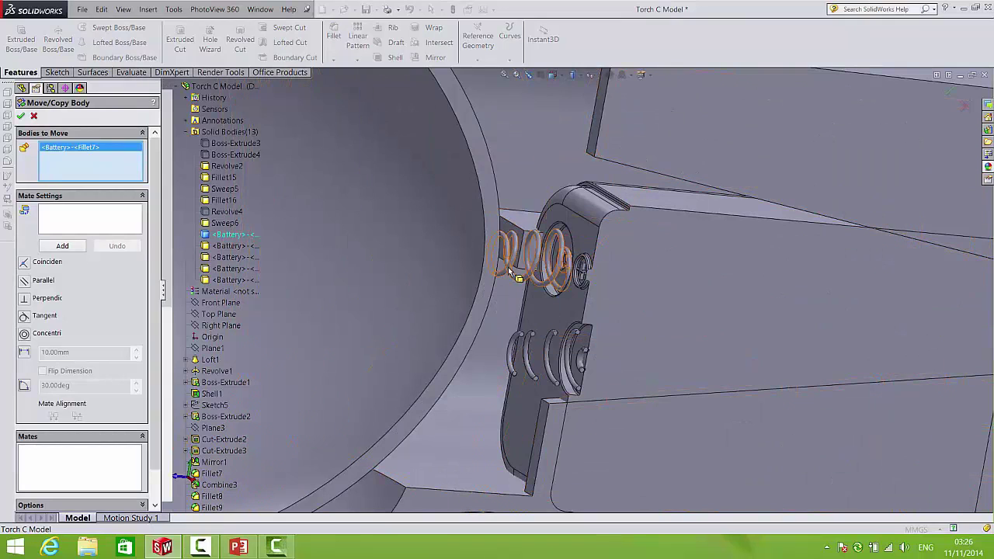
{"action": "left_click", "coordinate": [514, 274]}
{"action": "scroll", "coordinate": [577, 273], "scroll_direction": "down", "scroll_amount": 3}
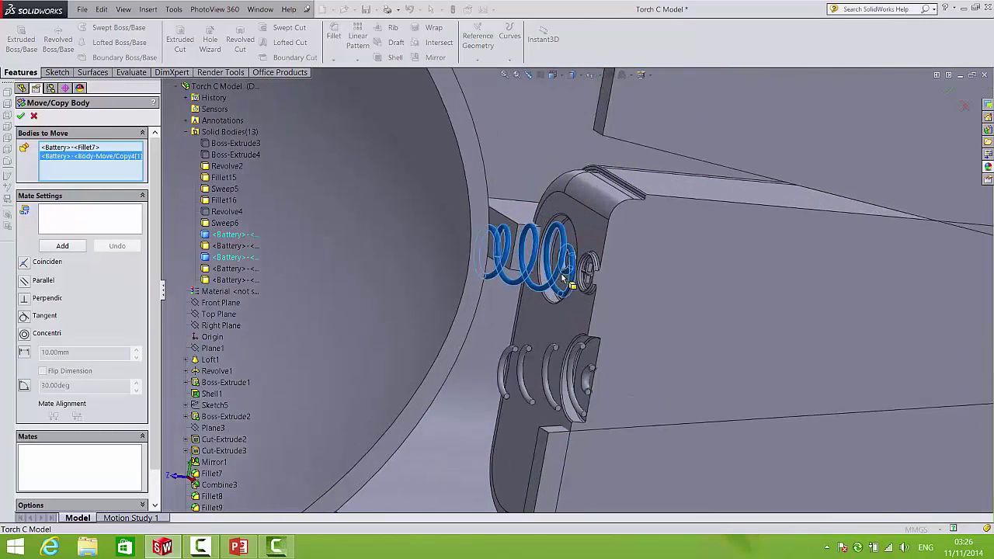
{"action": "left_click", "coordinate": [570, 272]}
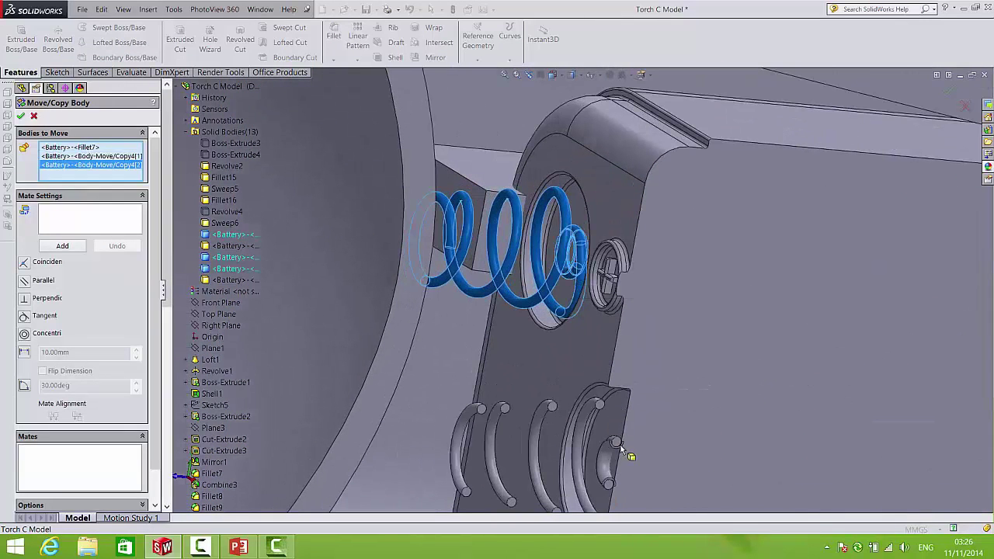
{"action": "left_click", "coordinate": [604, 460]}
{"action": "left_click", "coordinate": [578, 442]}
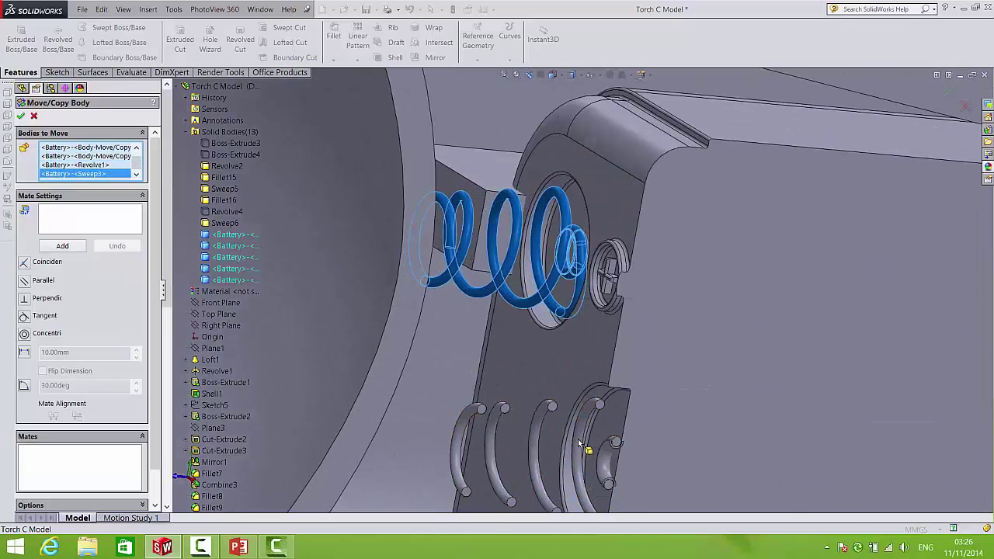
{"action": "scroll", "coordinate": [485, 347], "scroll_direction": "up", "scroll_amount": 5}
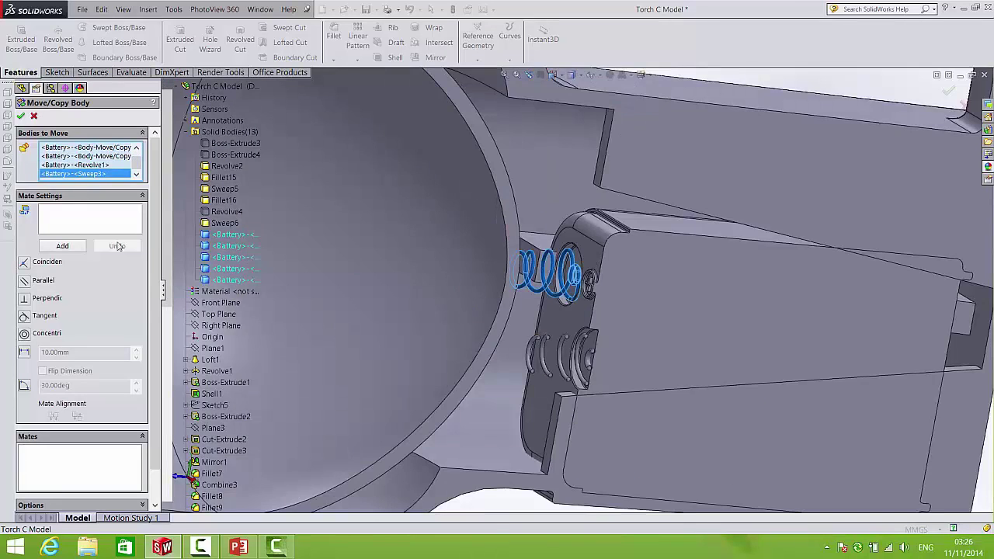
Step: Mate the battery's upper face to the Top Plane at a distance of 33 mm with Flip Dimension on, and accept the move
{"action": "left_click", "coordinate": [70, 225]}
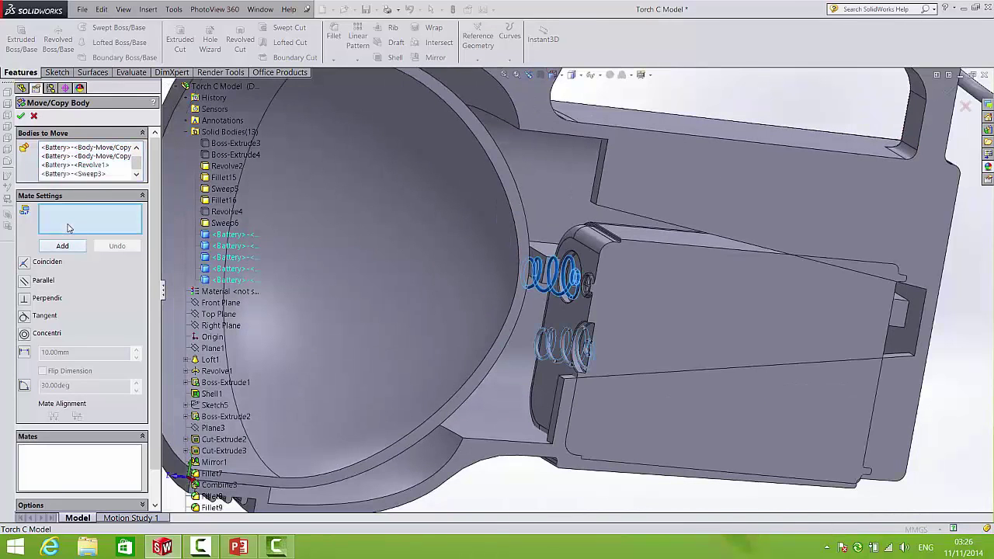
{"action": "left_click", "coordinate": [620, 232]}
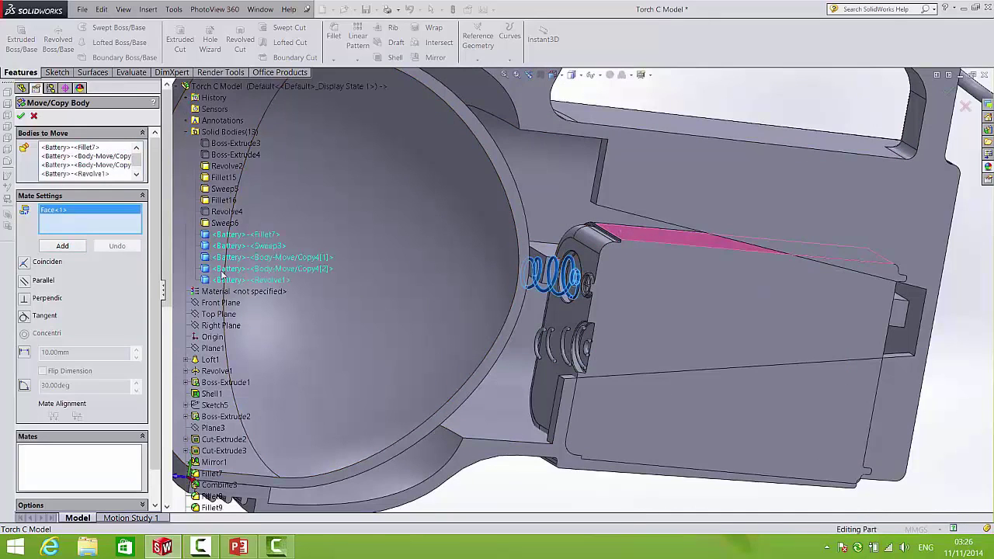
{"action": "left_click", "coordinate": [220, 315]}
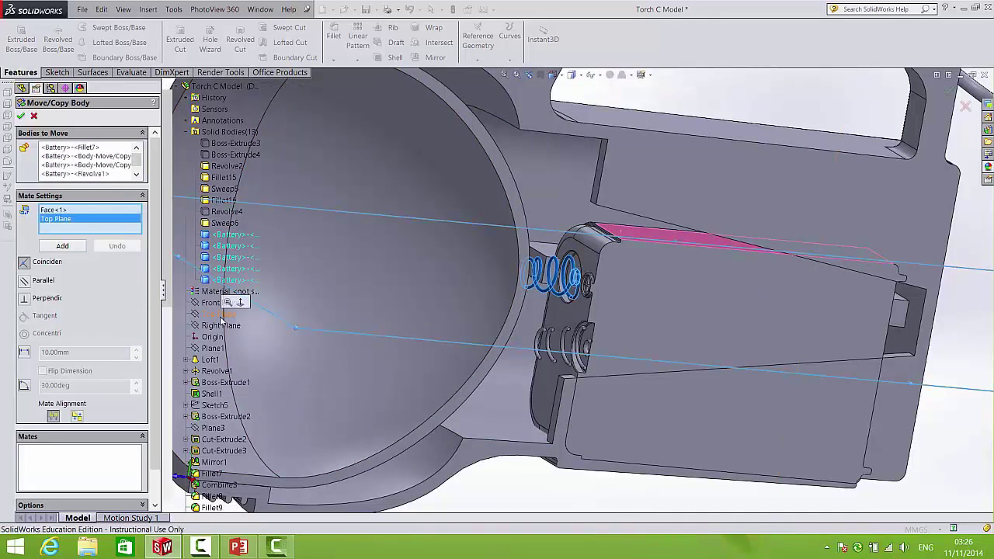
{"action": "left_click", "coordinate": [24, 354]}
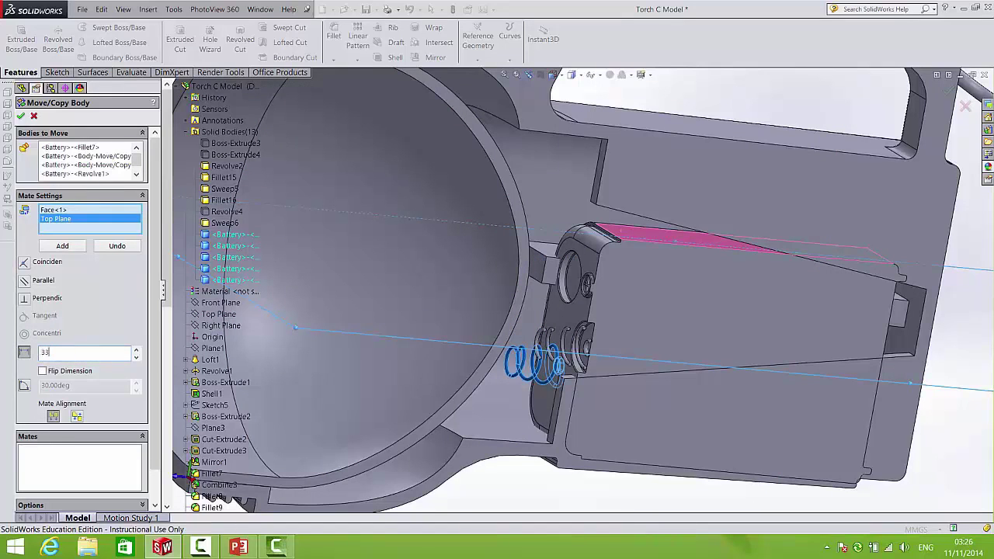
{"action": "type", "text": "33"}
{"action": "key", "text": "Return"}
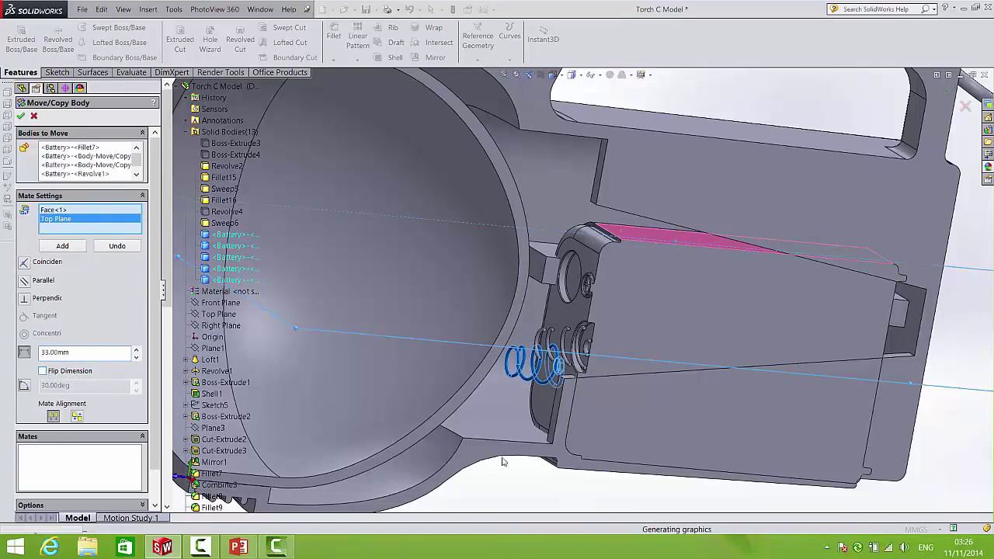
{"action": "scroll", "coordinate": [587, 480], "scroll_direction": "up", "scroll_amount": 1}
{"action": "left_click", "coordinate": [48, 371]}
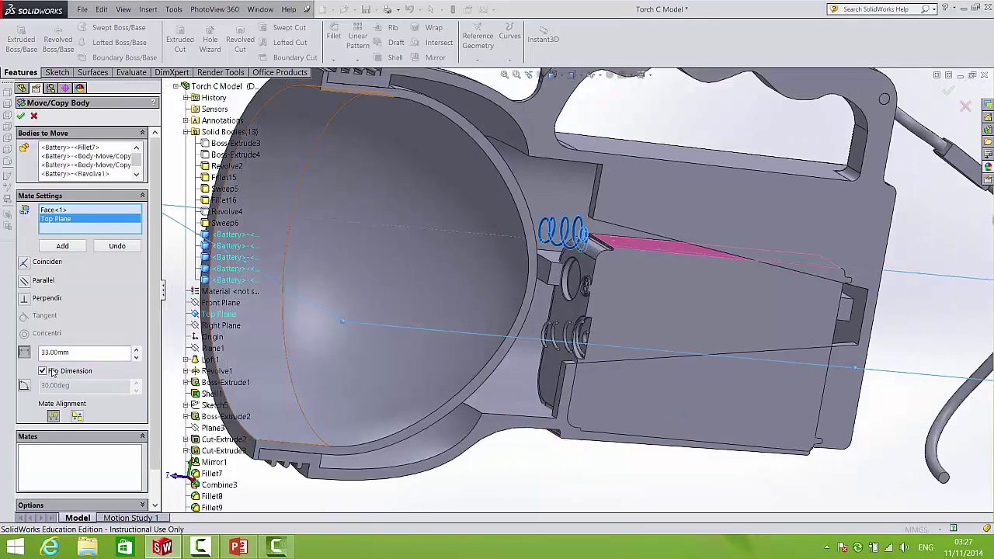
{"action": "middle_click_drag", "start_coordinate": [646, 398], "coordinate": [660, 420]}
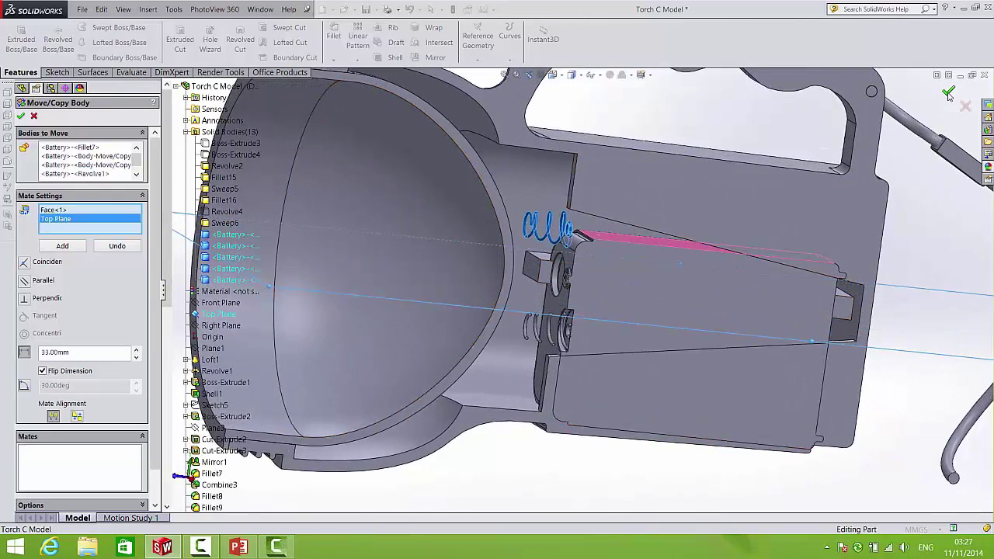
{"action": "left_click", "coordinate": [949, 92]}
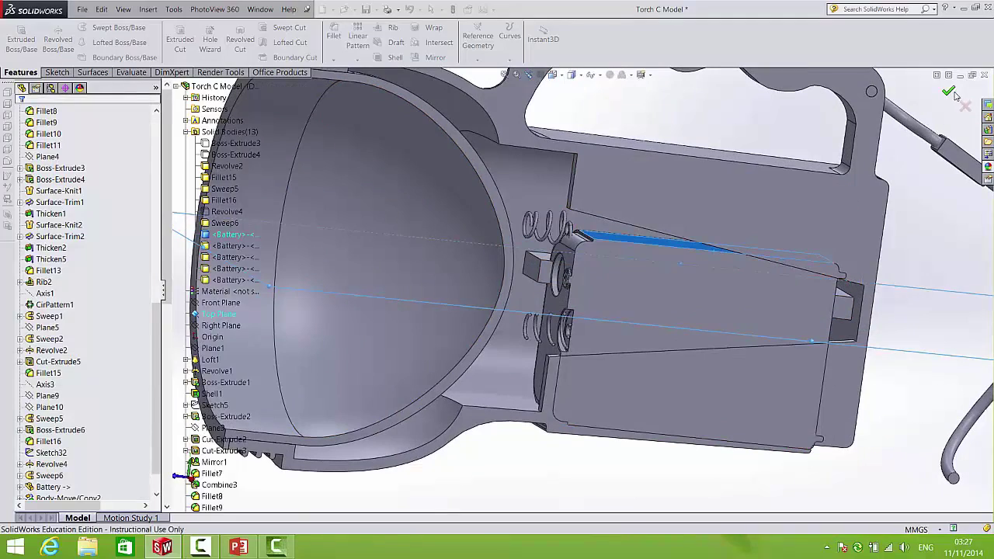
{"action": "middle_click_drag", "start_coordinate": [812, 230], "coordinate": [761, 228]}
{"action": "scroll", "coordinate": [677, 239], "scroll_direction": "up", "scroll_amount": 2}
{"action": "middle_click_drag", "start_coordinate": [677, 239], "coordinate": [630, 262]}
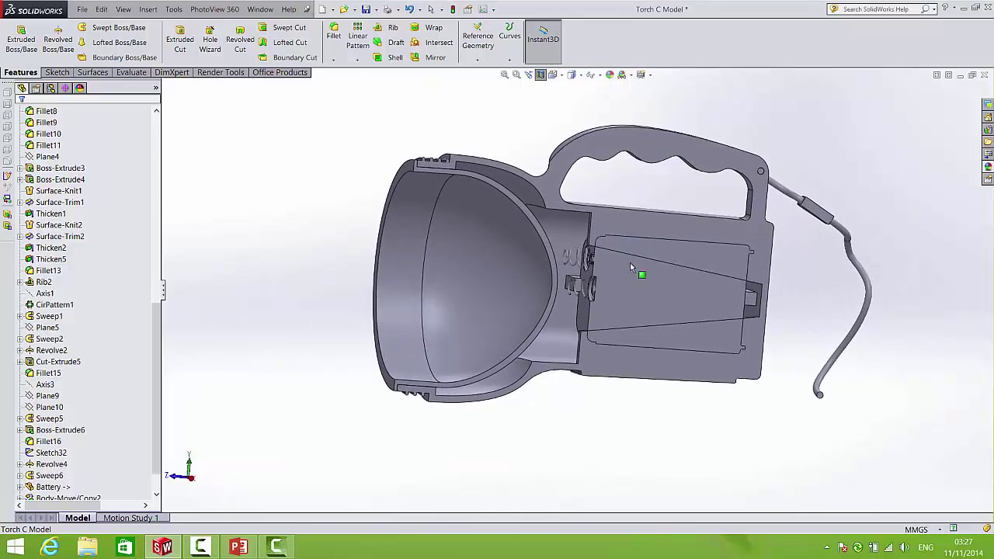
{"action": "middle_click_drag", "start_coordinate": [591, 264], "coordinate": [573, 271]}
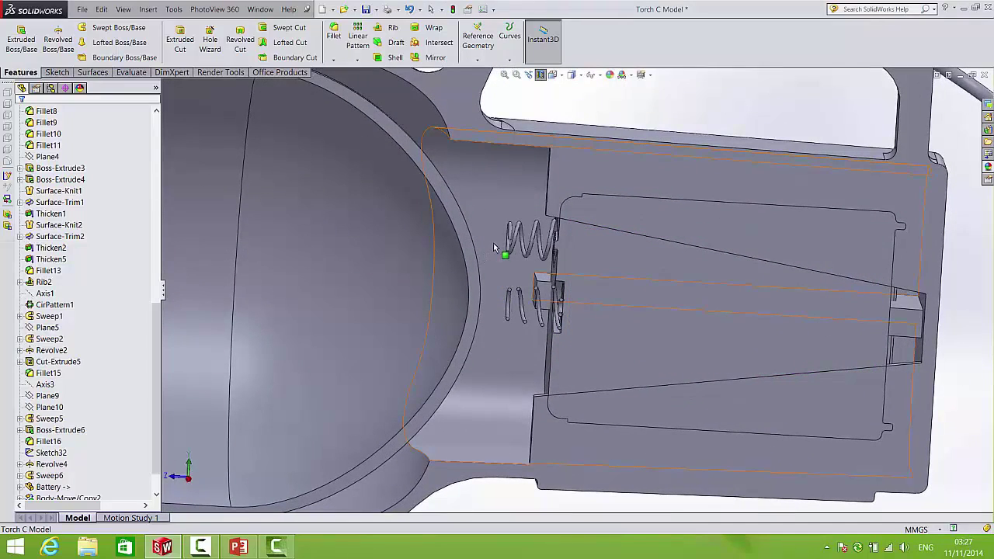
Step: Start a Combine feature with the Subtract operation and set the torch housing body Fillet15 as the main body
{"action": "scroll", "coordinate": [509, 268], "scroll_direction": "up", "scroll_amount": 5}
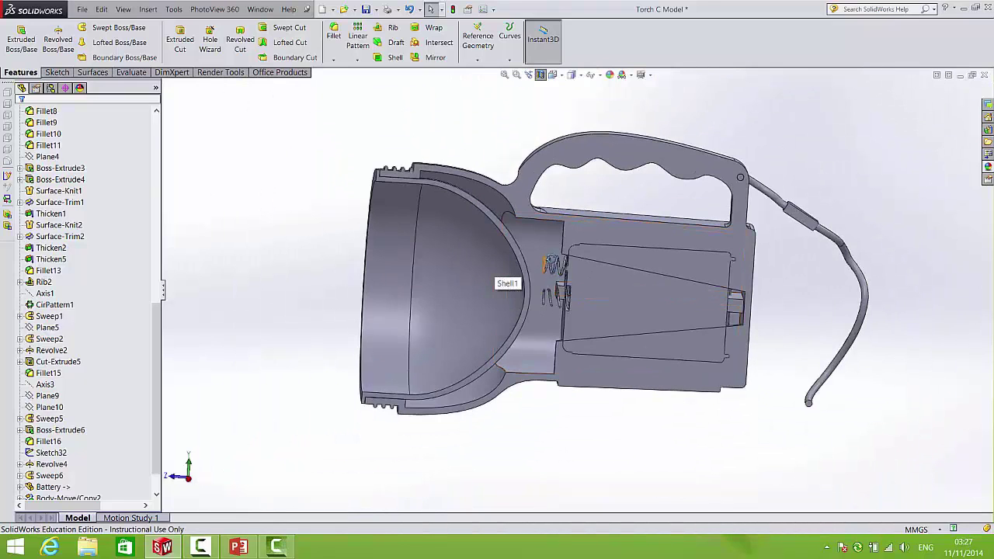
{"action": "middle_click_drag", "start_coordinate": [508, 268], "coordinate": [571, 261]}
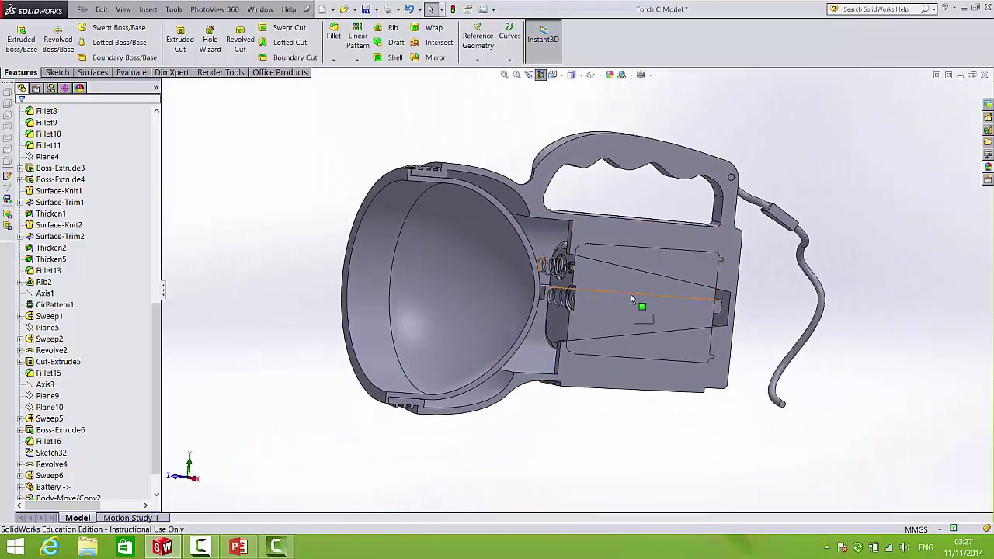
{"action": "left_click", "coordinate": [148, 11]}
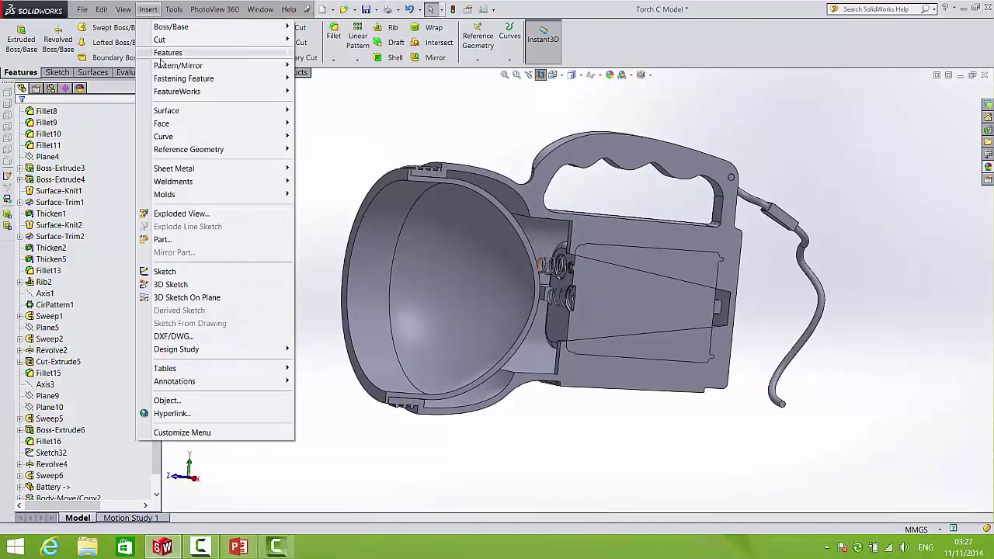
{"action": "mouse_move", "coordinate": [178, 52]}
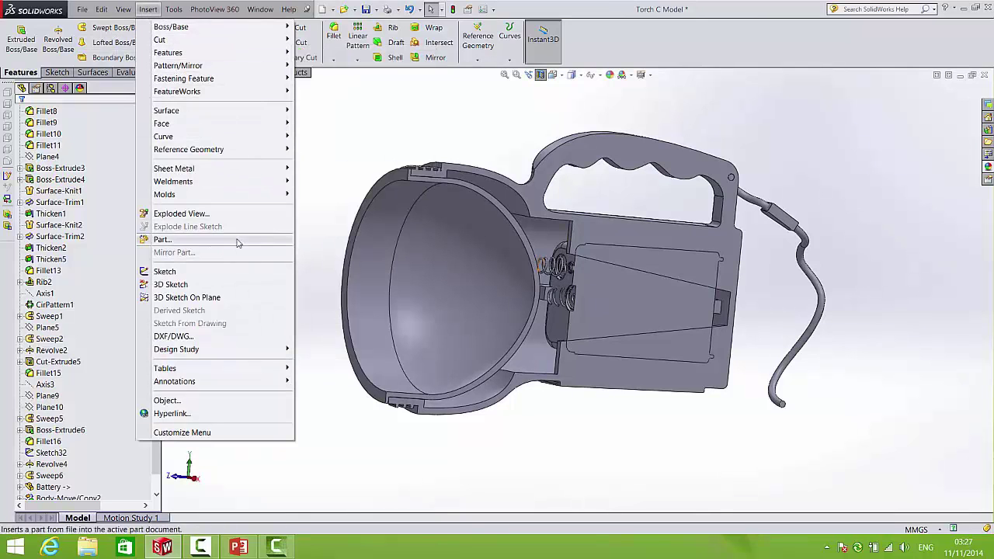
{"action": "mouse_move", "coordinate": [235, 117]}
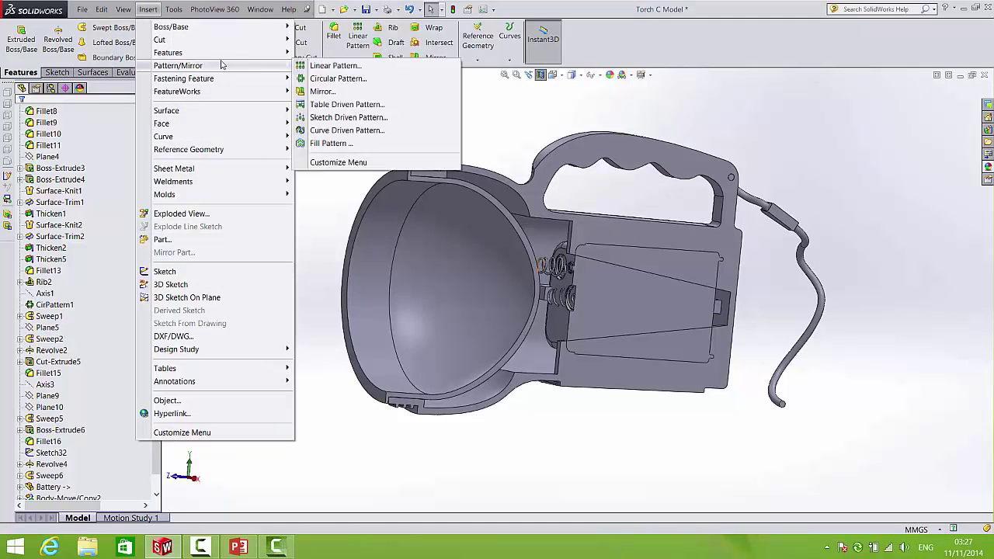
{"action": "mouse_move", "coordinate": [221, 52]}
{"action": "left_click", "coordinate": [327, 258]}
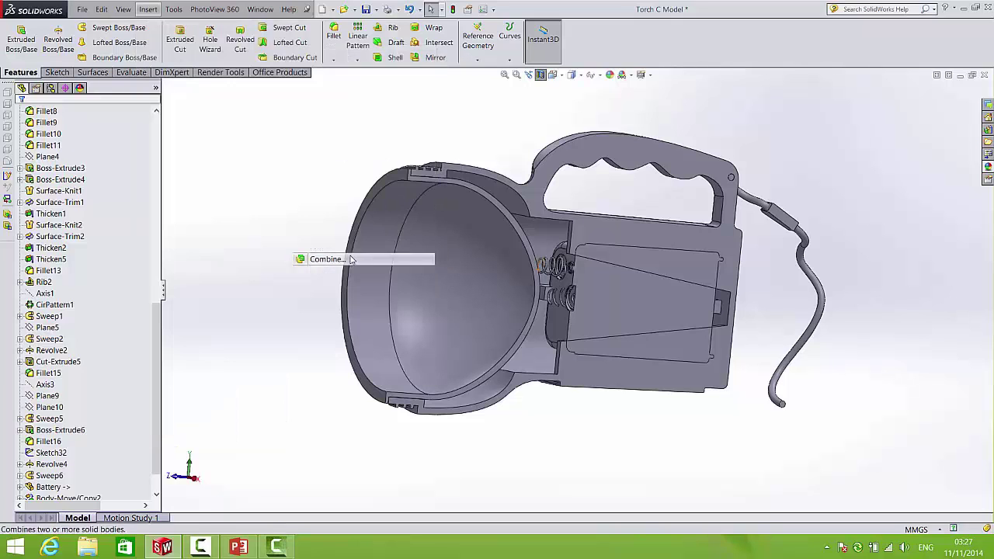
{"action": "left_click", "coordinate": [48, 158]}
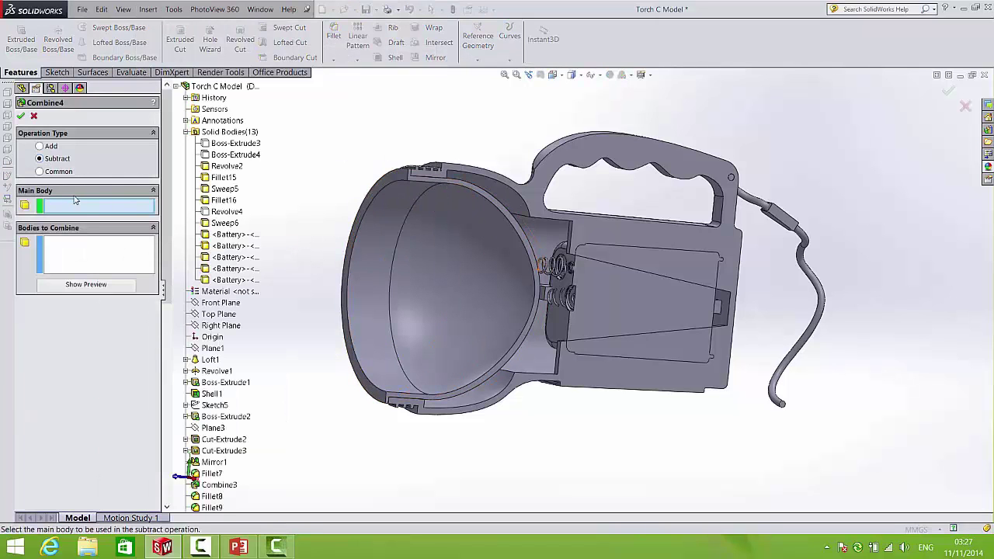
{"action": "left_click", "coordinate": [581, 159]}
Step: Select the battery's casing, both springs and both contacts as the bodies to subtract, and accept the Combine
{"action": "scroll", "coordinate": [665, 280], "scroll_direction": "down", "scroll_amount": 5}
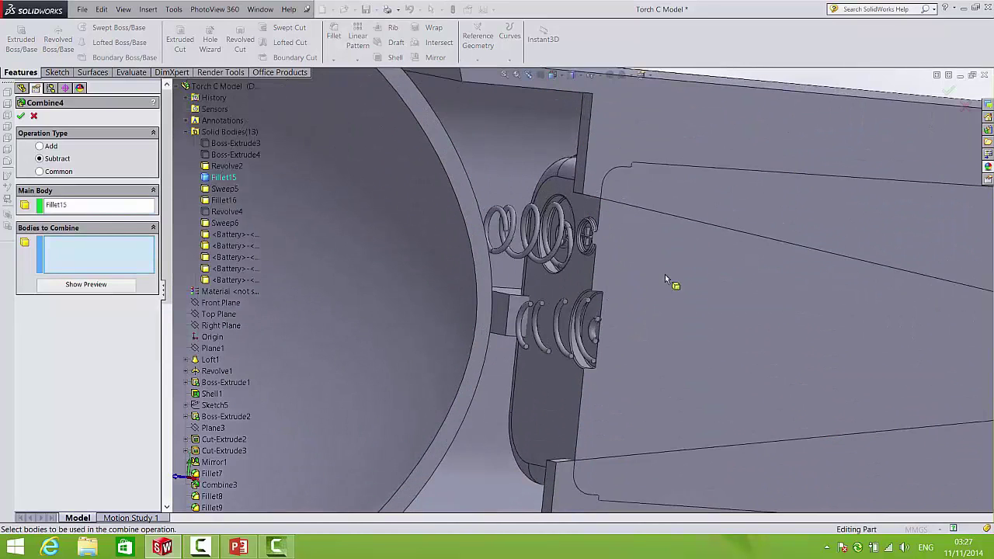
{"action": "scroll", "coordinate": [666, 275], "scroll_direction": "down", "scroll_amount": 2}
{"action": "left_click", "coordinate": [668, 271]}
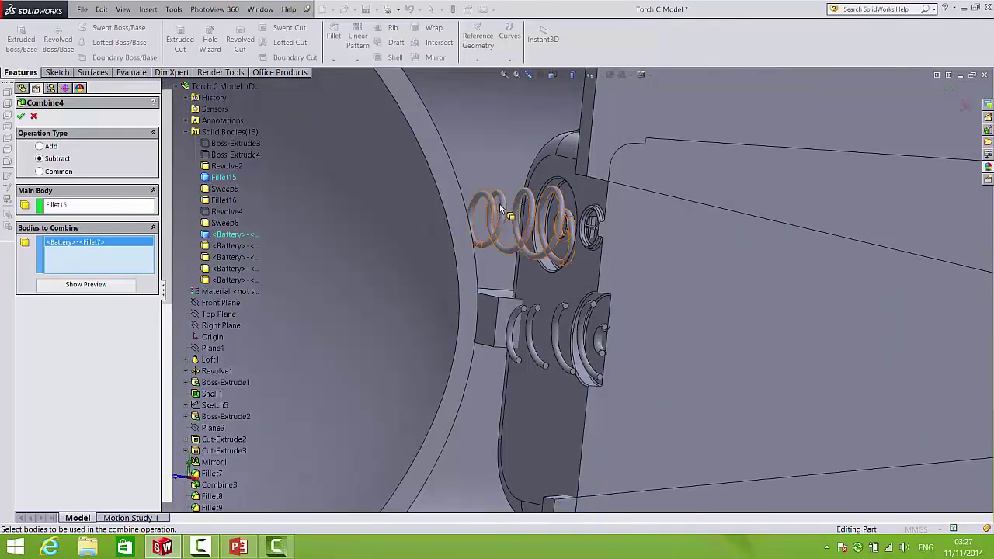
{"action": "left_click", "coordinate": [562, 203]}
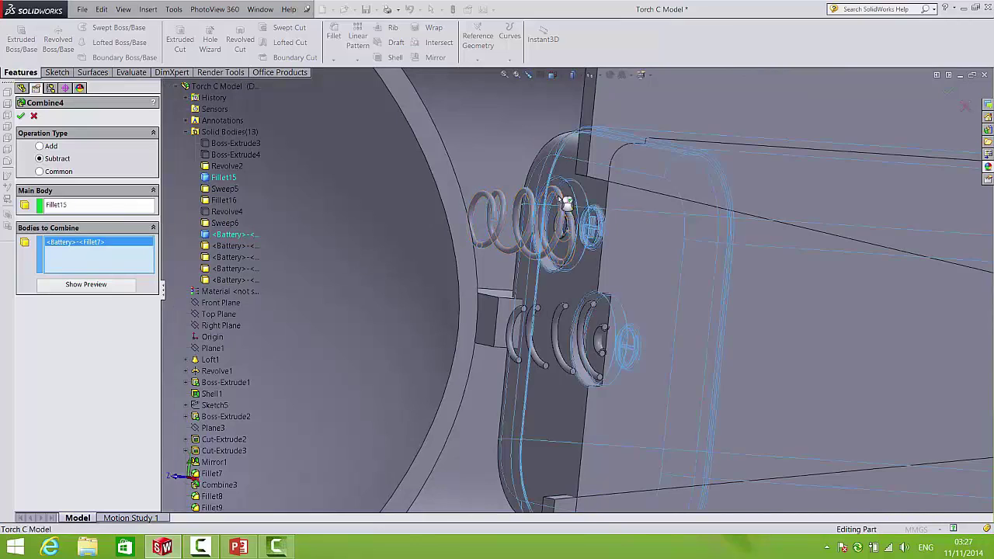
{"action": "left_click", "coordinate": [572, 247]}
{"action": "scroll", "coordinate": [569, 252], "scroll_direction": "down", "scroll_amount": 3}
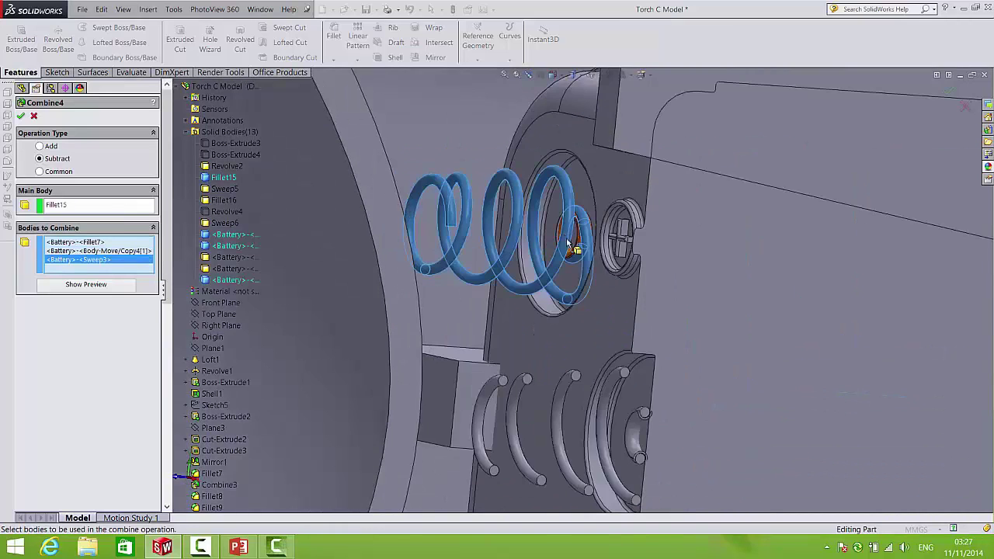
{"action": "left_click", "coordinate": [596, 312]}
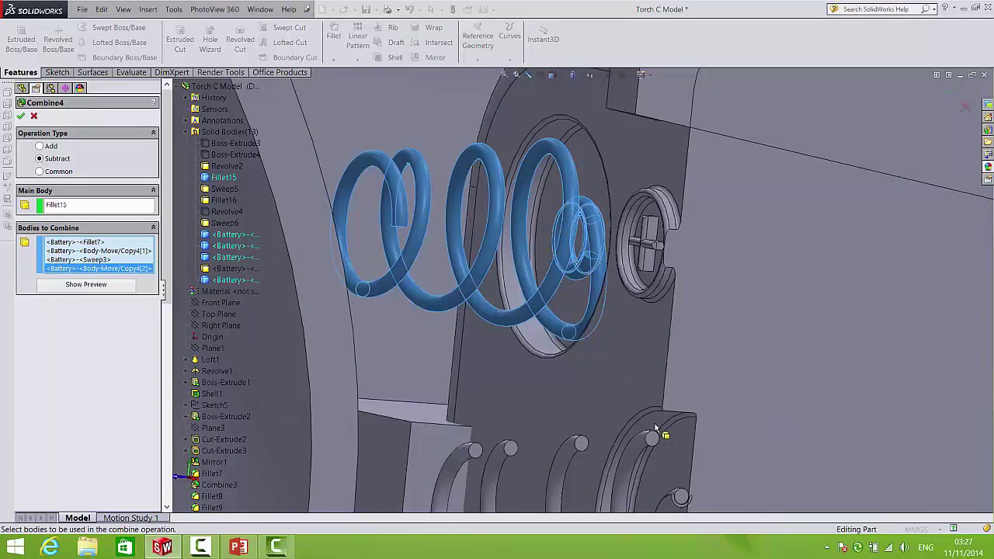
{"action": "scroll", "coordinate": [656, 427], "scroll_direction": "up", "scroll_amount": 2}
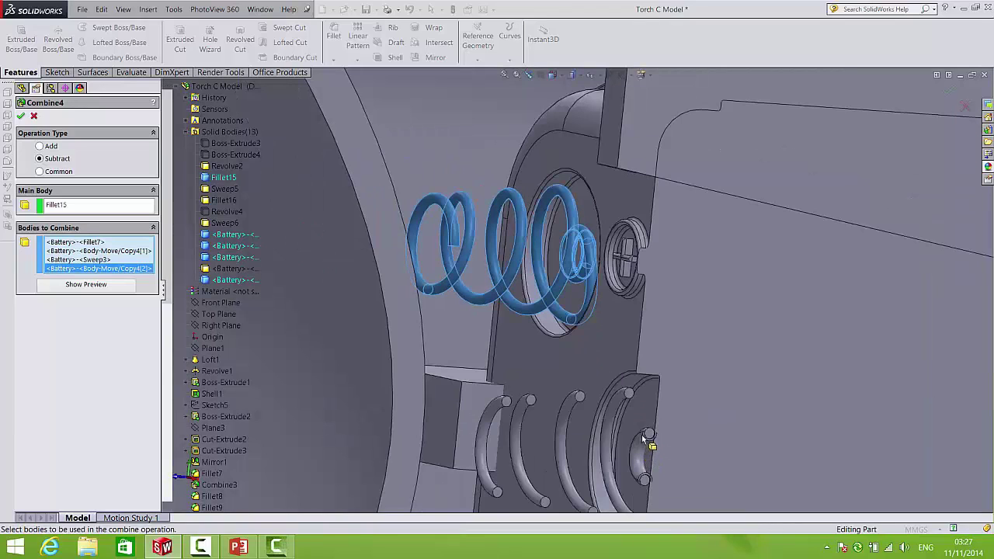
{"action": "left_click", "coordinate": [641, 451]}
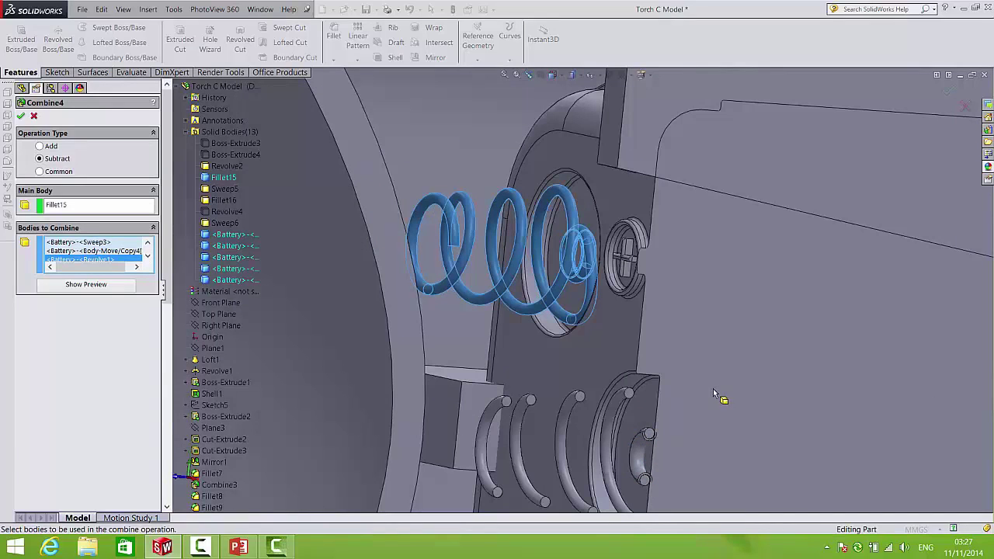
{"action": "left_click", "coordinate": [947, 94]}
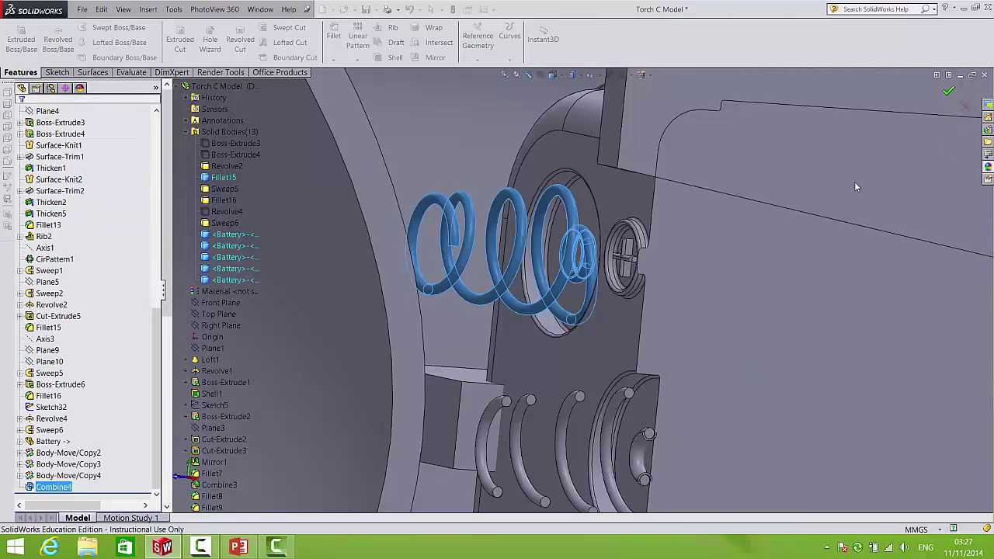
Step: Examine the battery cavity cut into the torch housing and turn off the section view
{"action": "scroll", "coordinate": [778, 219], "scroll_direction": "up", "scroll_amount": 5}
{"action": "middle_click_drag", "start_coordinate": [701, 287], "coordinate": [674, 295]}
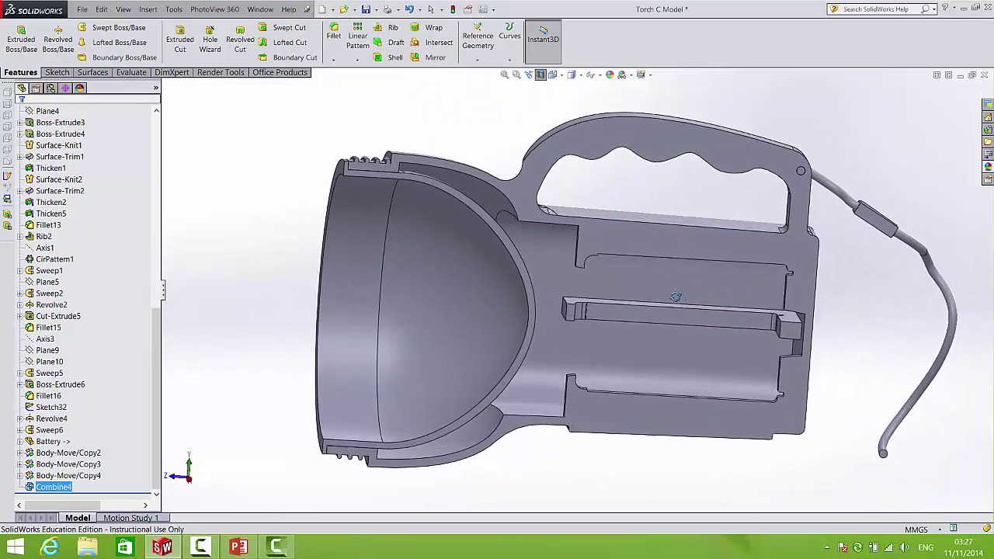
{"action": "scroll", "coordinate": [614, 274], "scroll_direction": "down", "scroll_amount": 6}
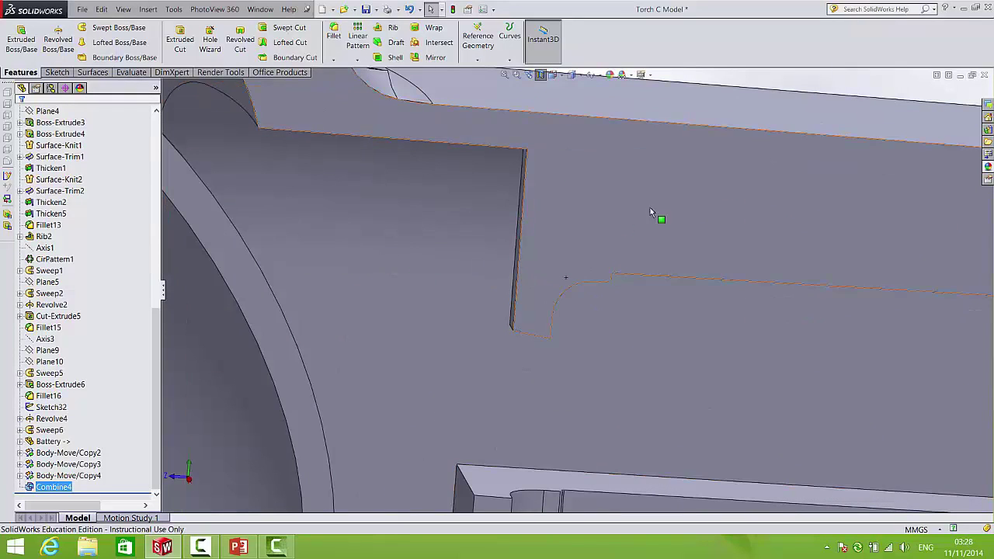
{"action": "scroll", "coordinate": [649, 204], "scroll_direction": "up", "scroll_amount": 6}
{"action": "scroll", "coordinate": [635, 217], "scroll_direction": "up", "scroll_amount": 4}
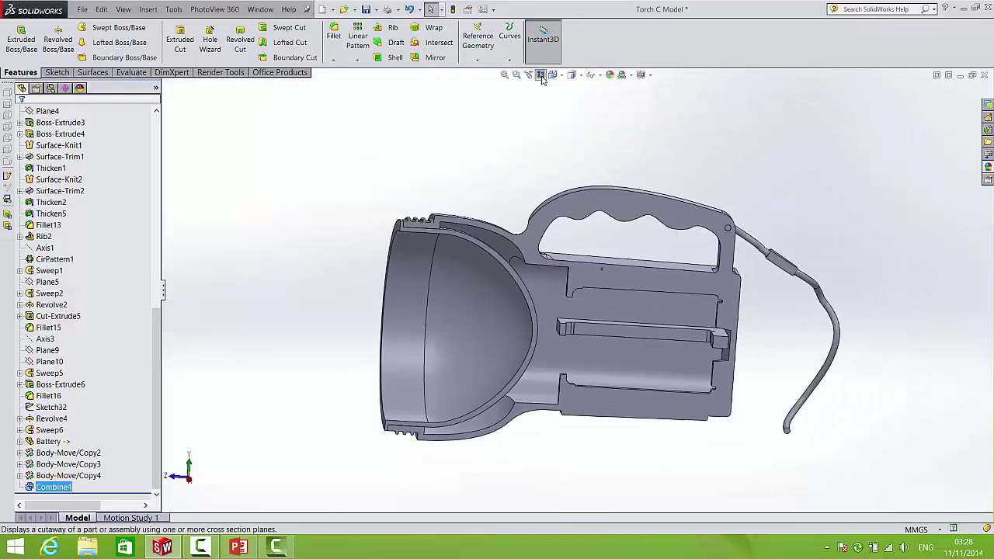
{"action": "left_click", "coordinate": [541, 74]}
{"action": "middle_click_drag", "start_coordinate": [539, 273], "coordinate": [578, 242]}
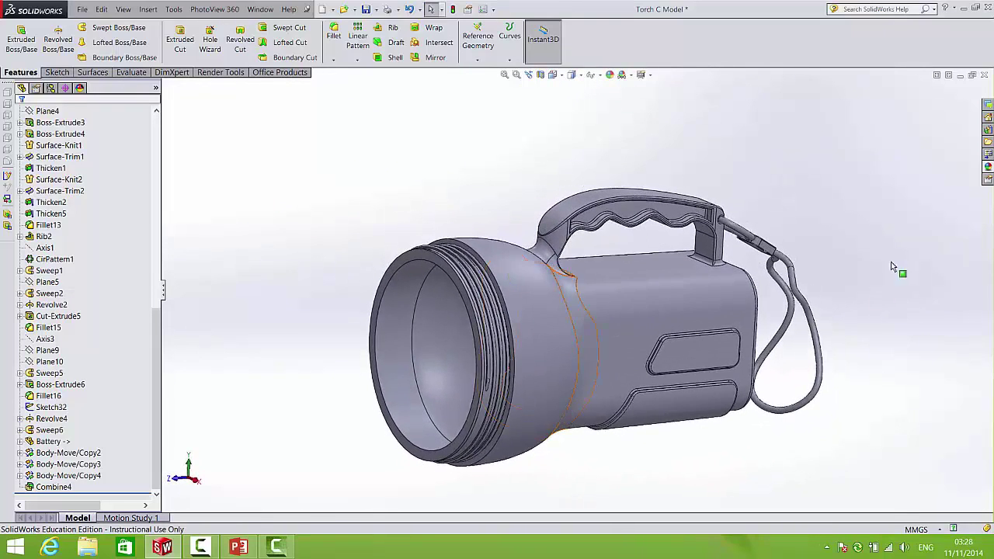
Step: Apply the red high gloss plastic appearance to the whole torch housing body
{"action": "left_click", "coordinate": [986, 167]}
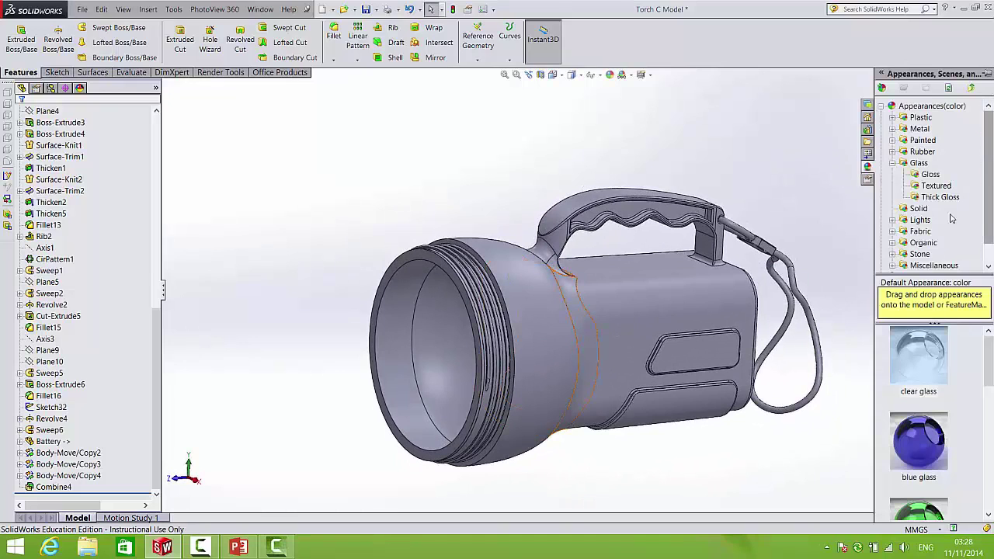
{"action": "left_click", "coordinate": [893, 118]}
{"action": "left_click", "coordinate": [938, 129]}
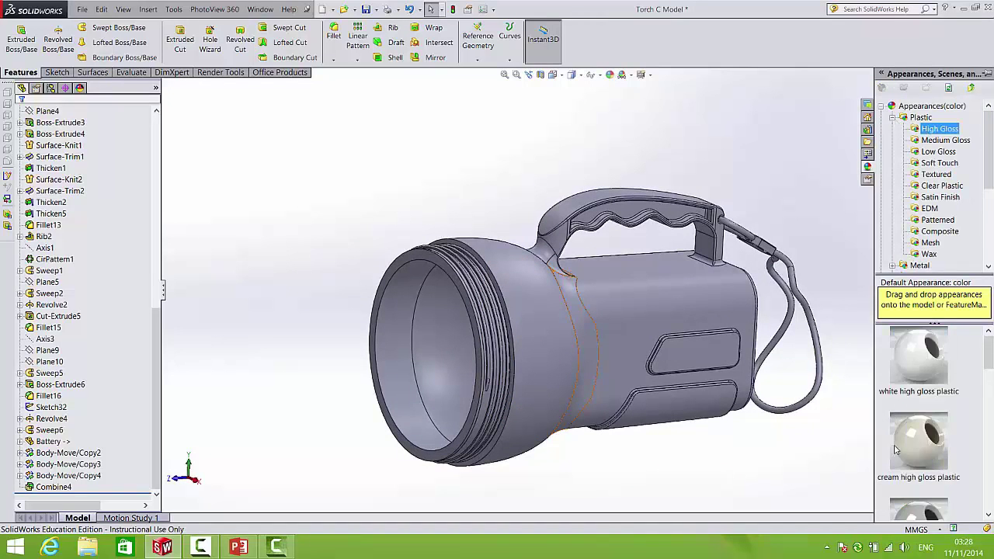
{"action": "scroll", "coordinate": [919, 388], "scroll_direction": "down", "scroll_amount": 2}
{"action": "left_click_drag", "start_coordinate": [916, 356], "coordinate": [685, 315]}
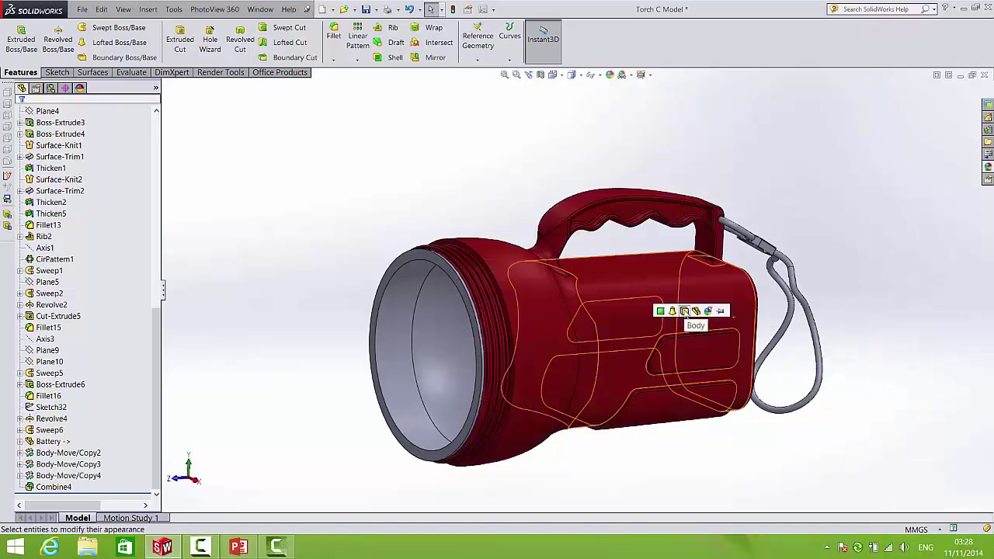
{"action": "left_click", "coordinate": [685, 313]}
Step: Apply the black low gloss plastic appearance to the upper raised side panel, feature Thicken1
{"action": "left_click", "coordinate": [987, 169]}
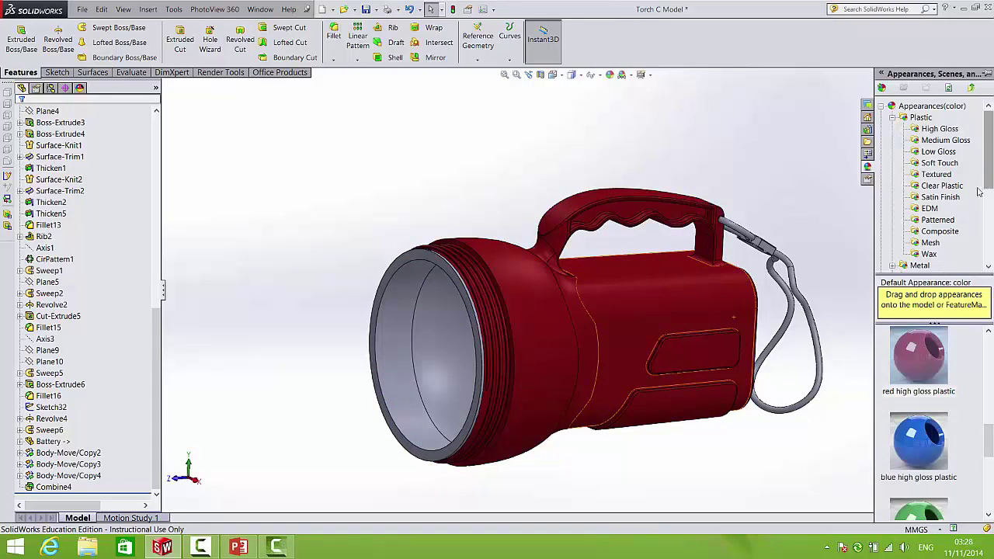
{"action": "left_click_drag", "start_coordinate": [989, 440], "coordinate": [976, 306]}
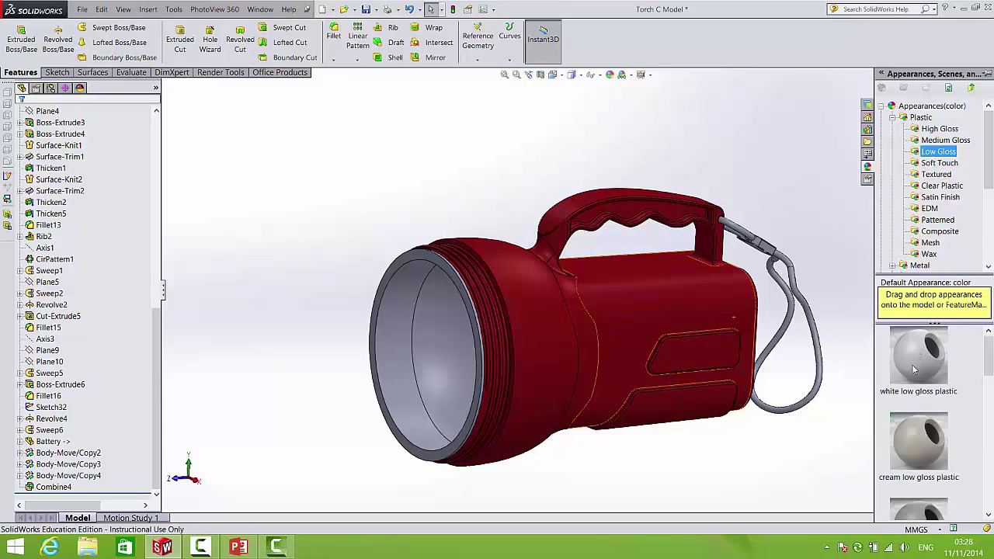
{"action": "left_click_drag", "start_coordinate": [984, 360], "coordinate": [991, 445]}
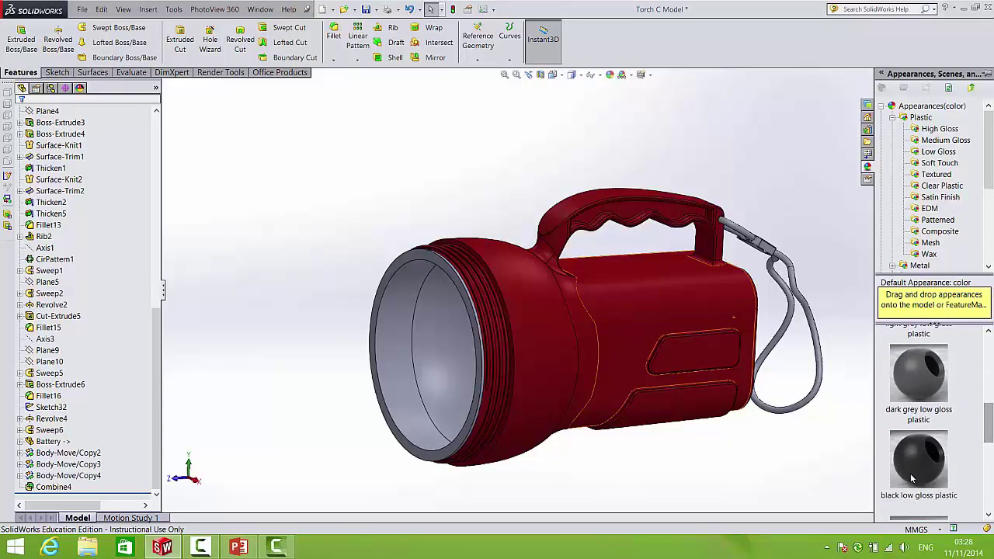
{"action": "left_click_drag", "start_coordinate": [918, 458], "coordinate": [699, 365]}
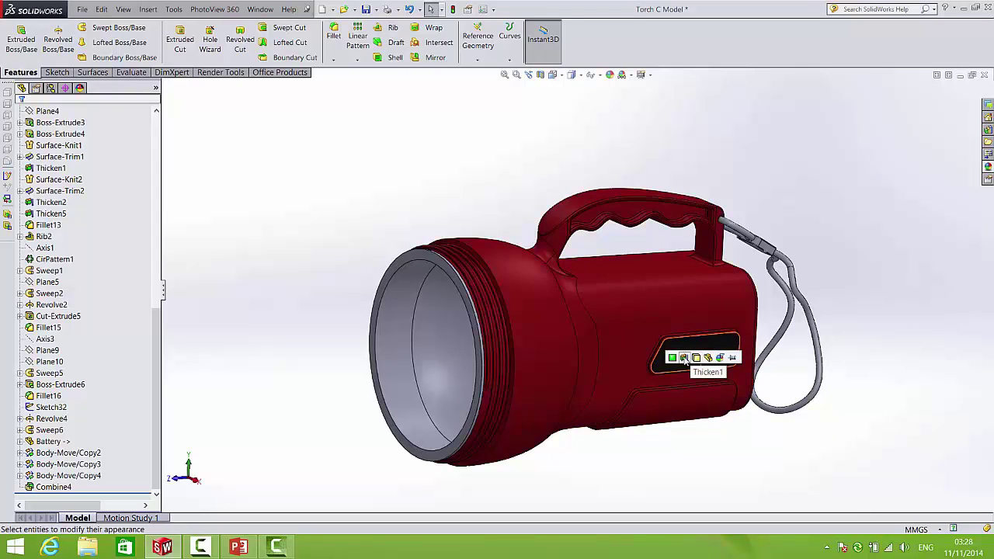
{"action": "scroll", "coordinate": [750, 342], "scroll_direction": "down", "scroll_amount": 8}
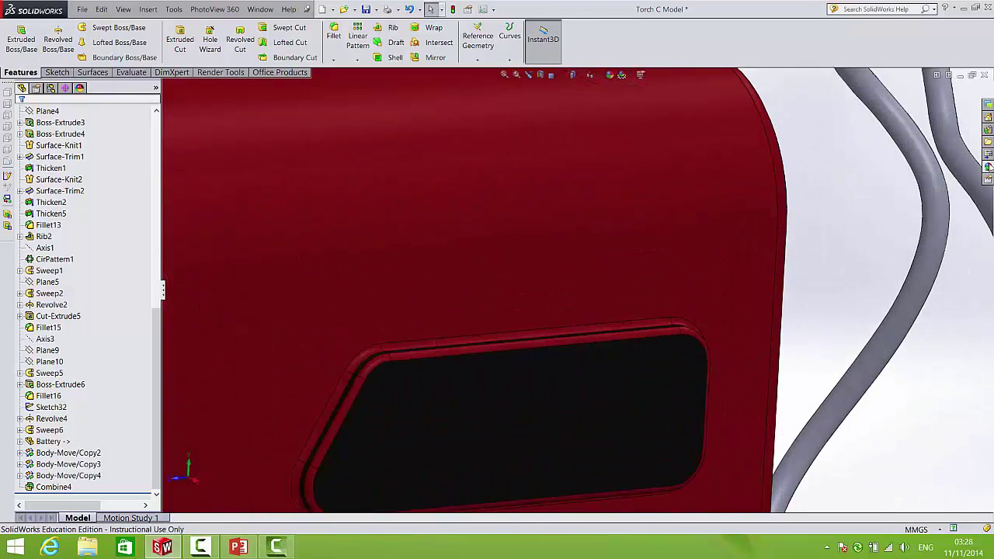
Step: Apply the dark grey low gloss plastic appearance to the fillet feature around the edges of the side panels
{"action": "left_click", "coordinate": [988, 166]}
{"action": "left_click_drag", "start_coordinate": [920, 346], "coordinate": [679, 339]}
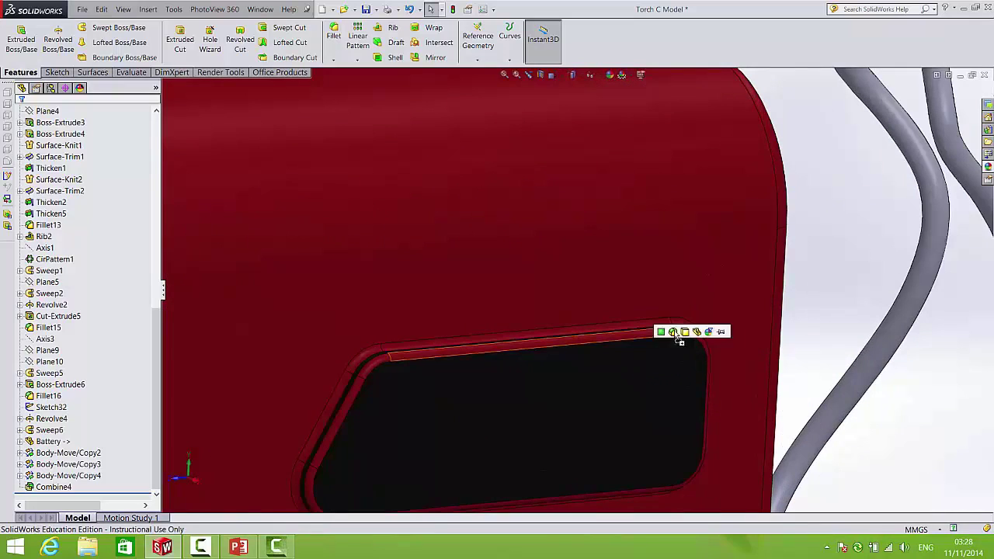
{"action": "scroll", "coordinate": [651, 476], "scroll_direction": "up", "scroll_amount": 4}
{"action": "scroll", "coordinate": [604, 466], "scroll_direction": "down", "scroll_amount": 4}
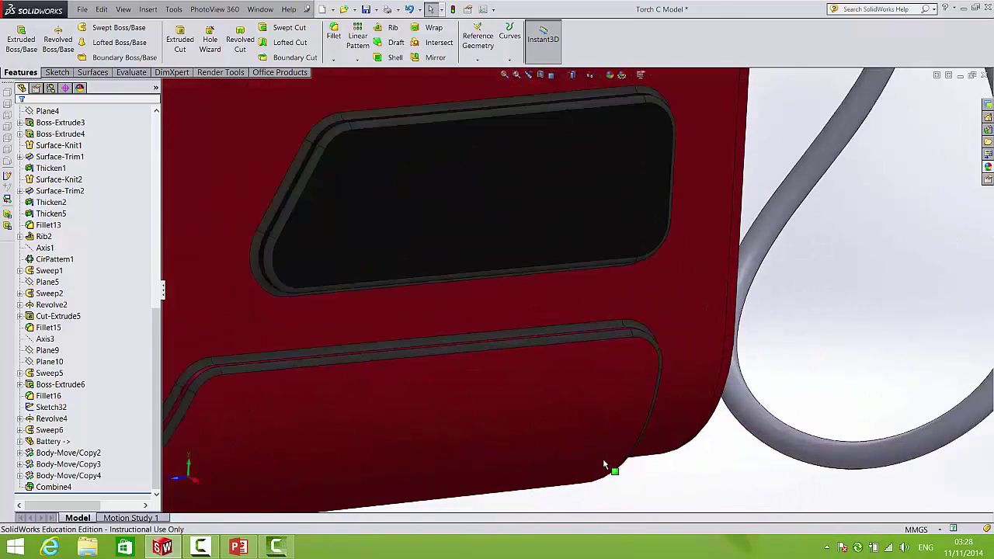
Step: Apply the black low gloss plastic appearance to the lower raised side panel as a feature
{"action": "left_click", "coordinate": [987, 169]}
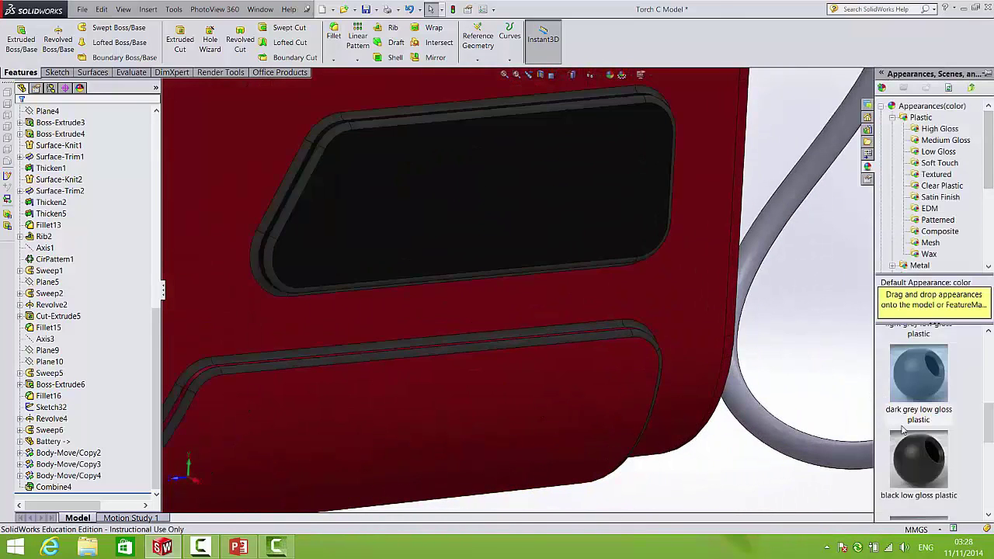
{"action": "left_click_drag", "start_coordinate": [915, 476], "coordinate": [570, 416]}
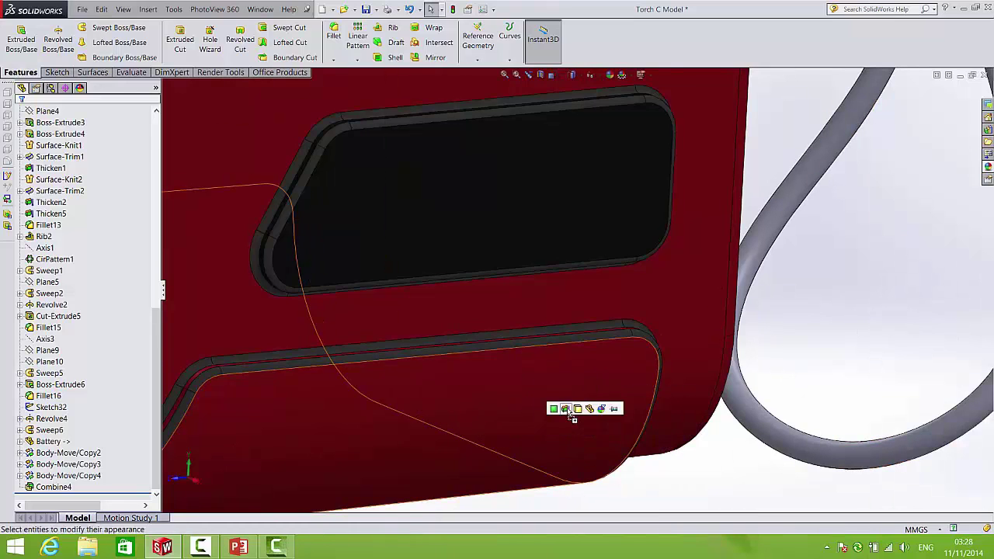
{"action": "left_click", "coordinate": [569, 410]}
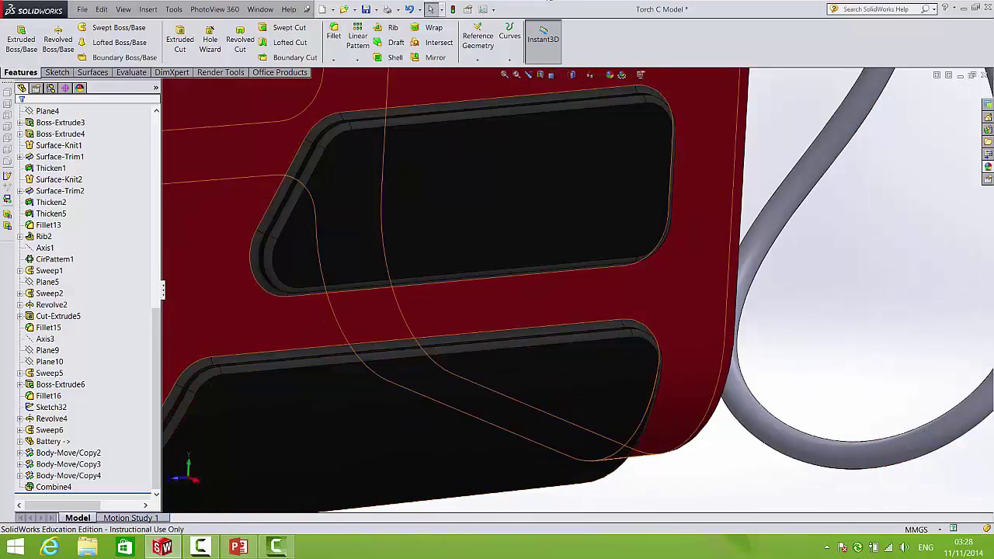
Step: Apply the black low gloss plastic appearance to the fillet feature around the edges of the side panels
{"action": "left_click", "coordinate": [988, 166]}
{"action": "left_click_drag", "start_coordinate": [930, 449], "coordinate": [621, 331]}
{"action": "left_click", "coordinate": [625, 333]}
{"action": "scroll", "coordinate": [675, 257], "scroll_direction": "up", "scroll_amount": 6}
Step: Apply the black low gloss plastic appearance to the upper raised panel on the torch's opposite side
{"action": "middle_click_drag", "start_coordinate": [680, 221], "coordinate": [531, 233]}
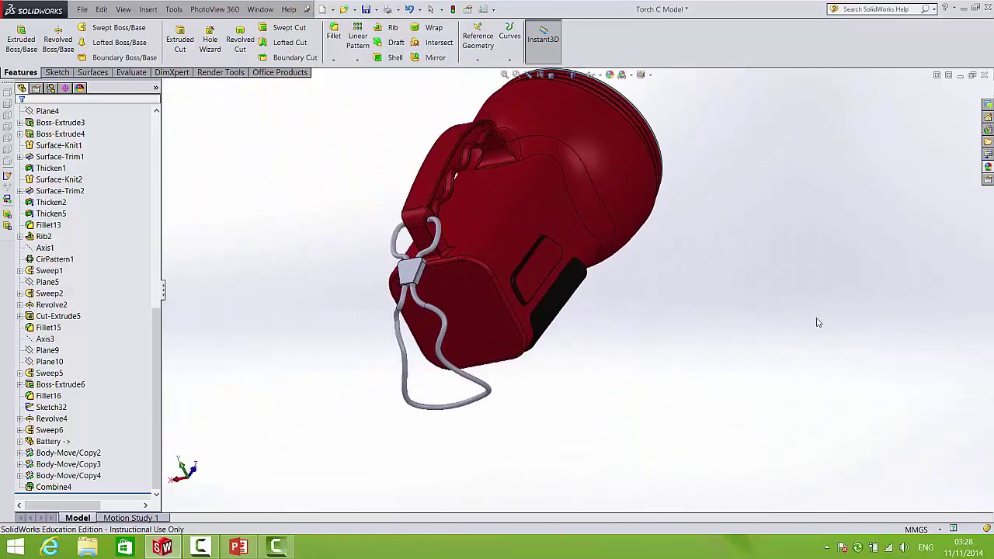
{"action": "left_click", "coordinate": [988, 167]}
{"action": "left_click_drag", "start_coordinate": [926, 464], "coordinate": [536, 272]}
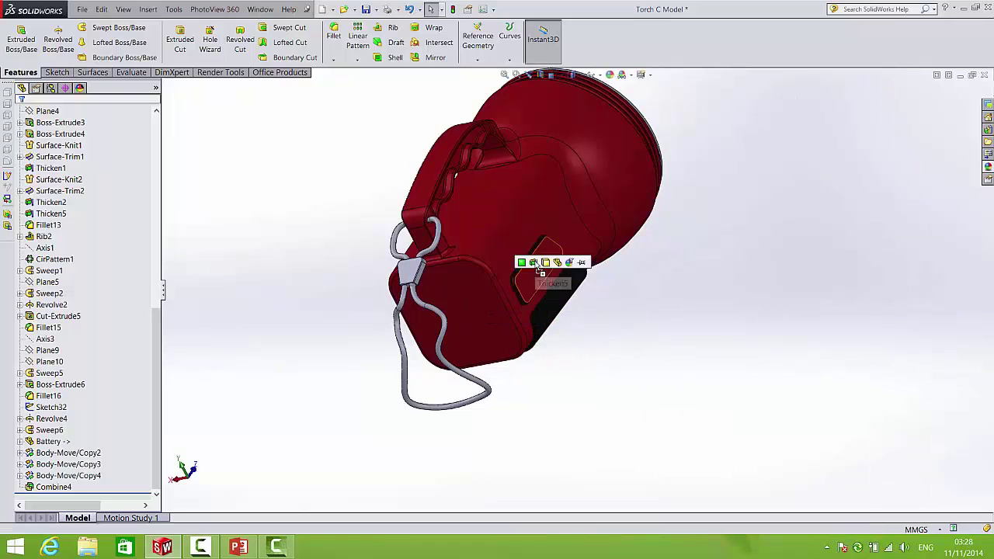
{"action": "left_click", "coordinate": [525, 262]}
{"action": "middle_click_drag", "start_coordinate": [464, 306], "coordinate": [587, 282]}
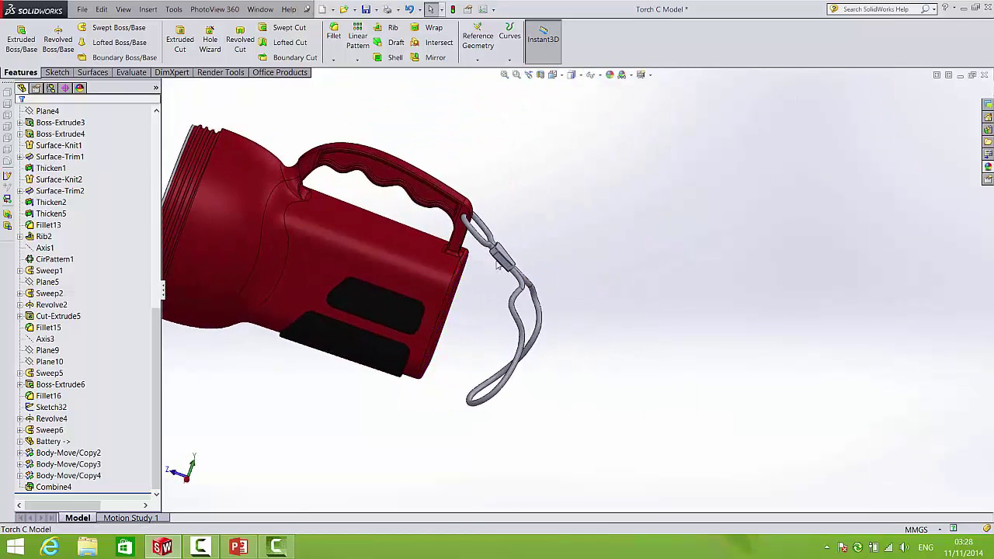
Step: Apply dark grey low gloss plastic to the strap clasp's extrude feature and black low gloss plastic to its fillet feature
{"action": "scroll", "coordinate": [468, 246], "scroll_direction": "down", "scroll_amount": 6}
{"action": "left_click", "coordinate": [988, 167]}
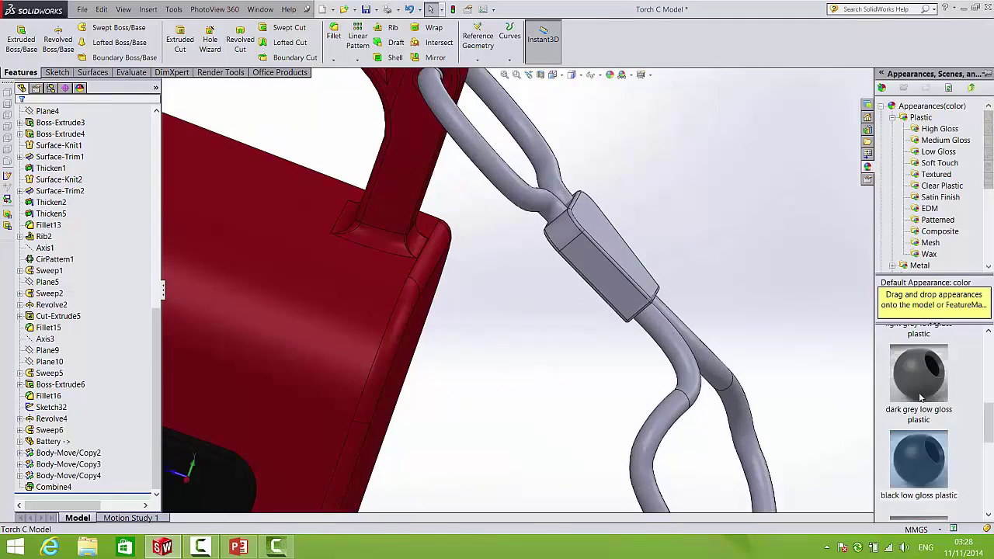
{"action": "left_click_drag", "start_coordinate": [921, 369], "coordinate": [616, 265]}
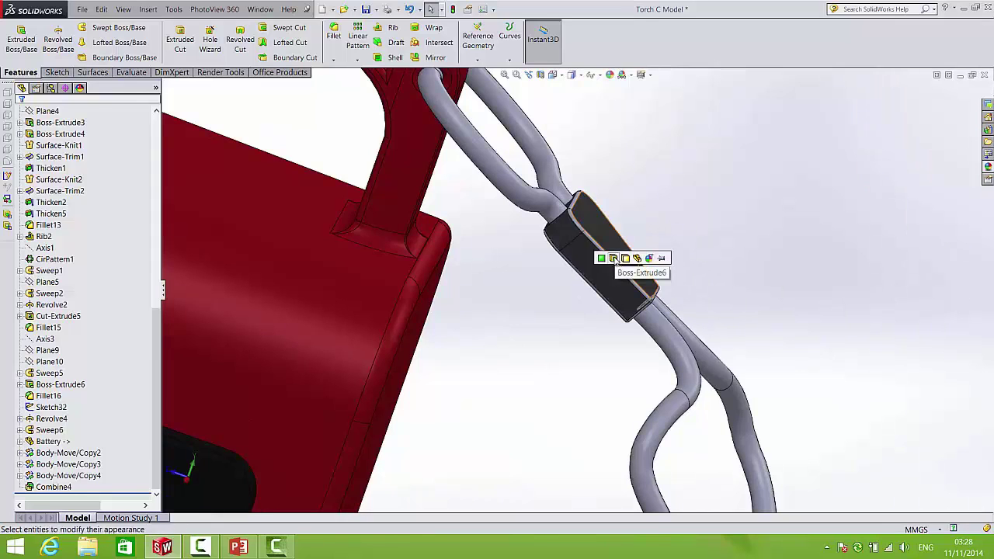
{"action": "left_click", "coordinate": [987, 166]}
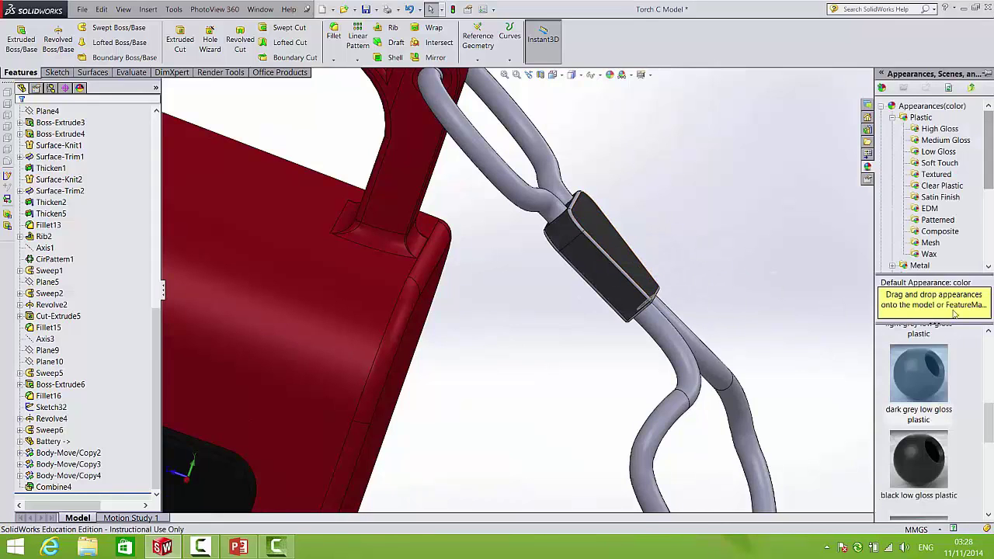
{"action": "left_click_drag", "start_coordinate": [919, 451], "coordinate": [614, 264]}
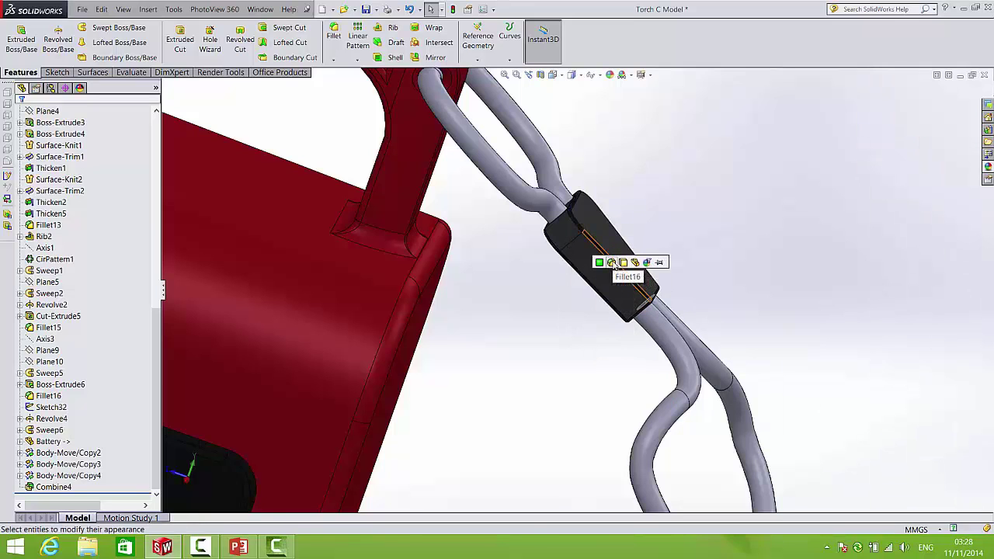
{"action": "left_click", "coordinate": [614, 265]}
Step: Apply the white cotton cloth appearance to the wrist strap's long loop and to its short loop at the handle
{"action": "scroll", "coordinate": [677, 330], "scroll_direction": "up", "scroll_amount": 7}
{"action": "scroll", "coordinate": [640, 343], "scroll_direction": "down", "scroll_amount": 2}
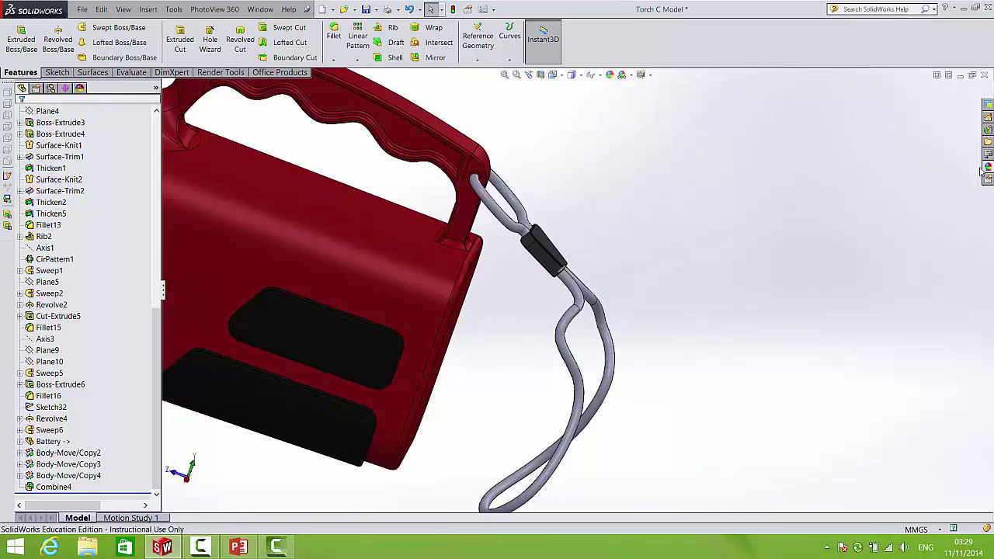
{"action": "left_click", "coordinate": [986, 167]}
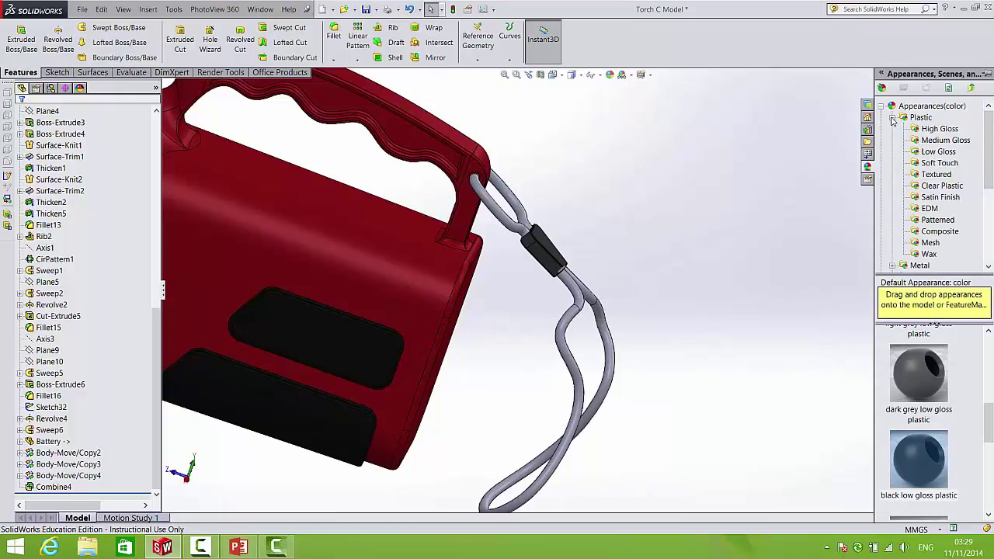
{"action": "left_click", "coordinate": [892, 118]}
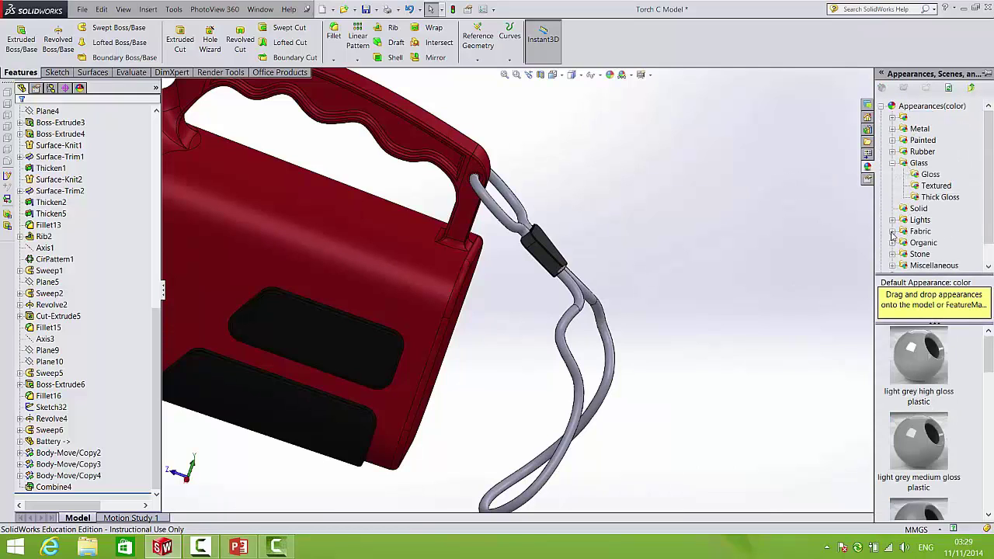
{"action": "left_click", "coordinate": [893, 232]}
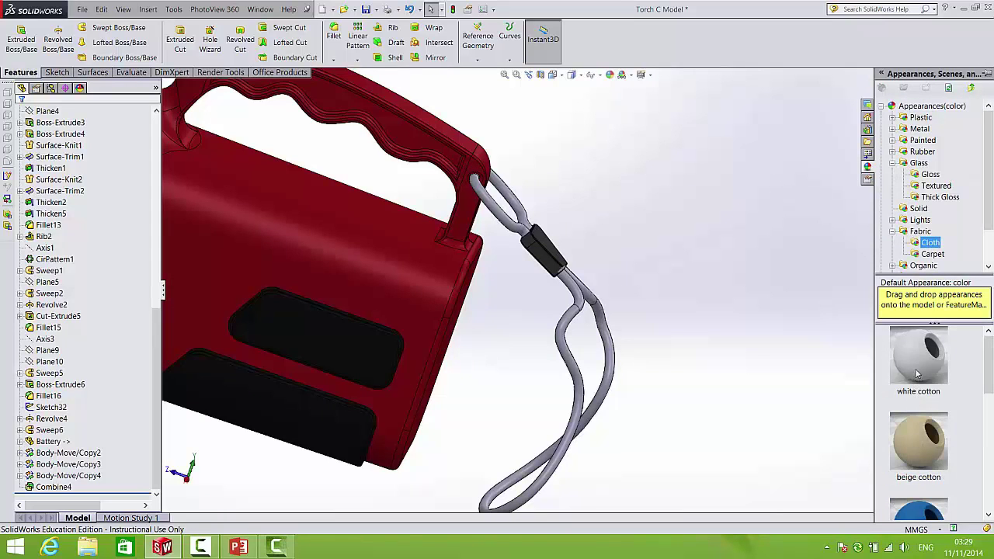
{"action": "left_click_drag", "start_coordinate": [911, 364], "coordinate": [566, 319]}
{"action": "left_click", "coordinate": [566, 320]}
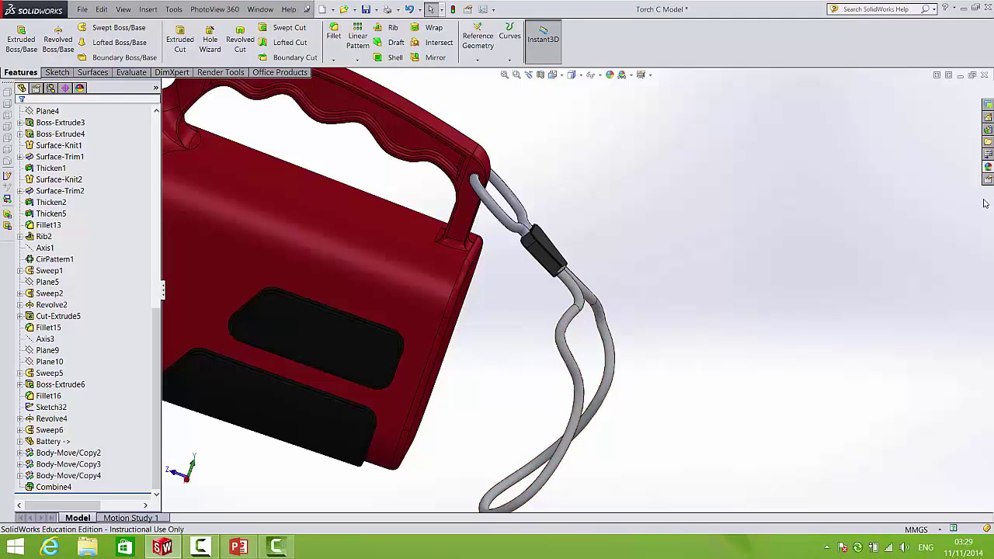
{"action": "left_click", "coordinate": [986, 167]}
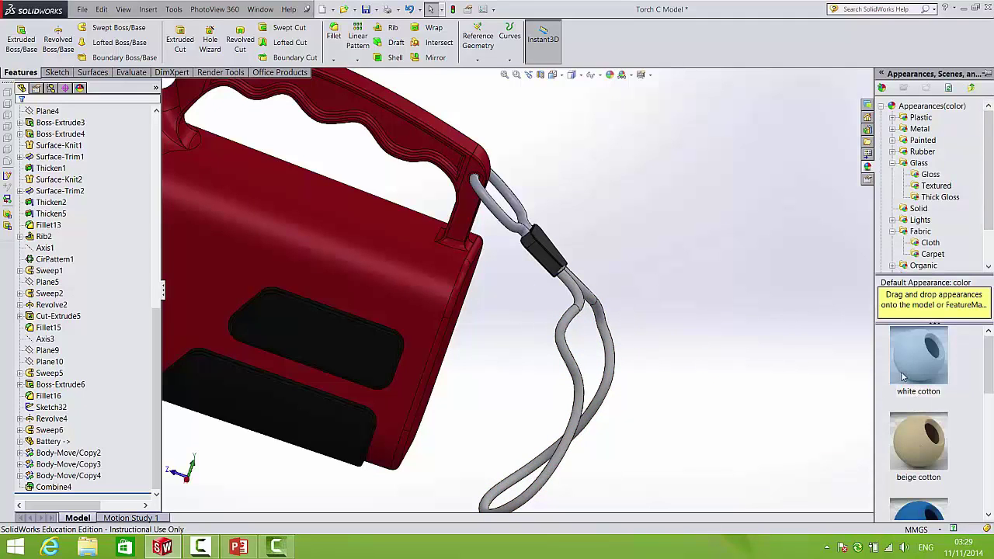
{"action": "left_click_drag", "start_coordinate": [903, 376], "coordinate": [544, 237]}
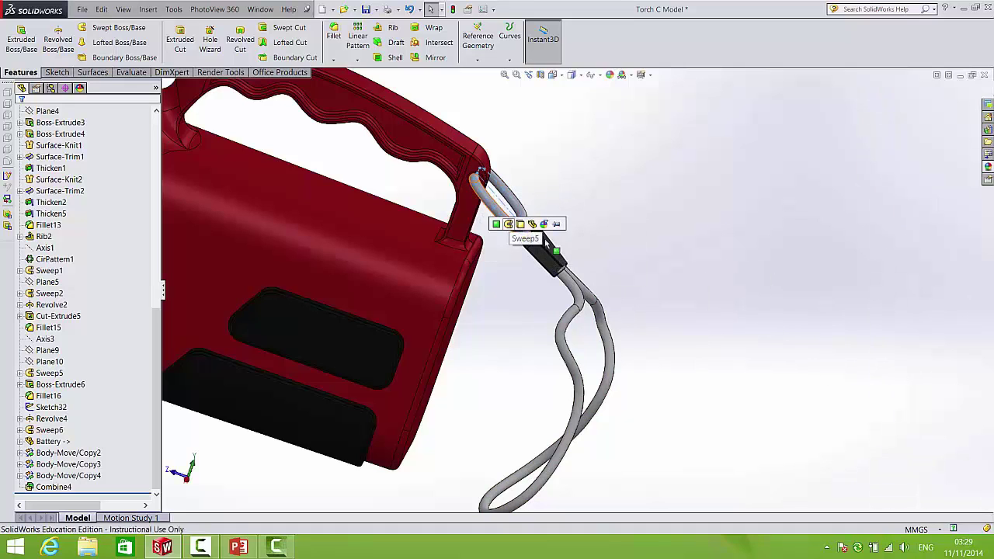
Step: Apply a gloss glass appearance to the revolved reflector inside the torch head
{"action": "scroll", "coordinate": [553, 271], "scroll_direction": "up", "scroll_amount": 9}
{"action": "mouse_move", "coordinate": [486, 301]}
{"action": "middle_mouse_down"}
{"action": "mouse_move", "coordinate": [502, 278]}
{"action": "mouse_move", "coordinate": [528, 287]}
{"action": "mouse_move", "coordinate": [489, 288]}
{"action": "middle_mouse_up"}
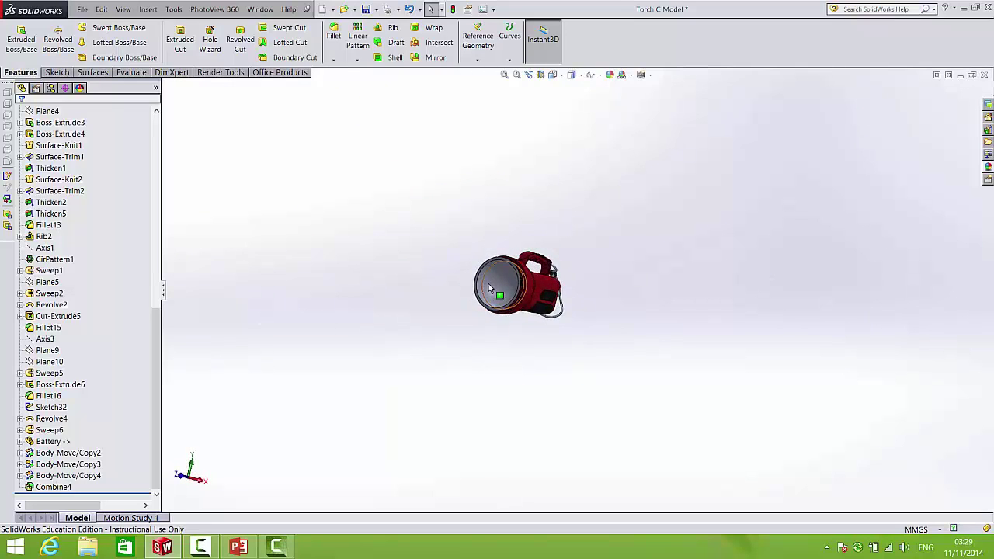
{"action": "scroll", "coordinate": [490, 288], "scroll_direction": "down", "scroll_amount": 6}
{"action": "left_click", "coordinate": [986, 168]}
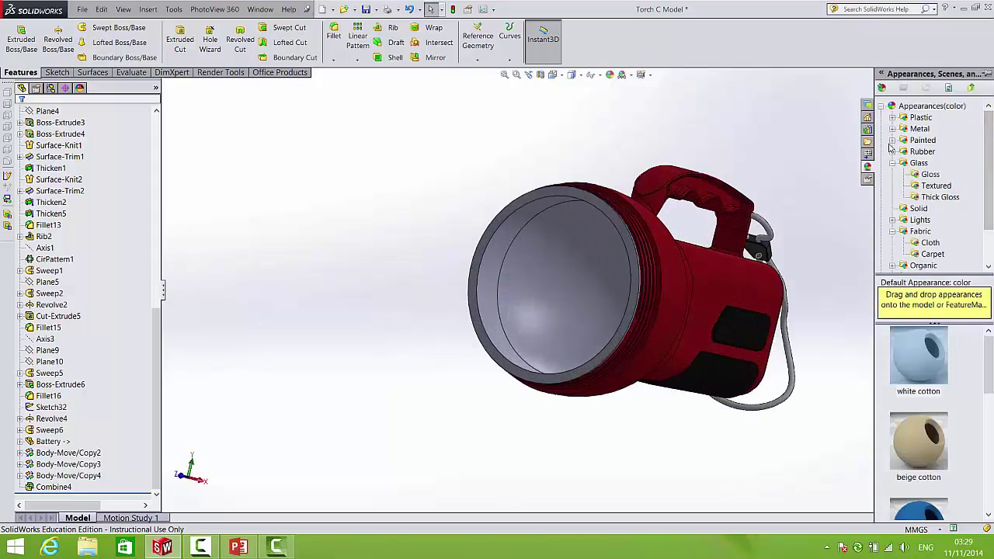
{"action": "left_click", "coordinate": [929, 174]}
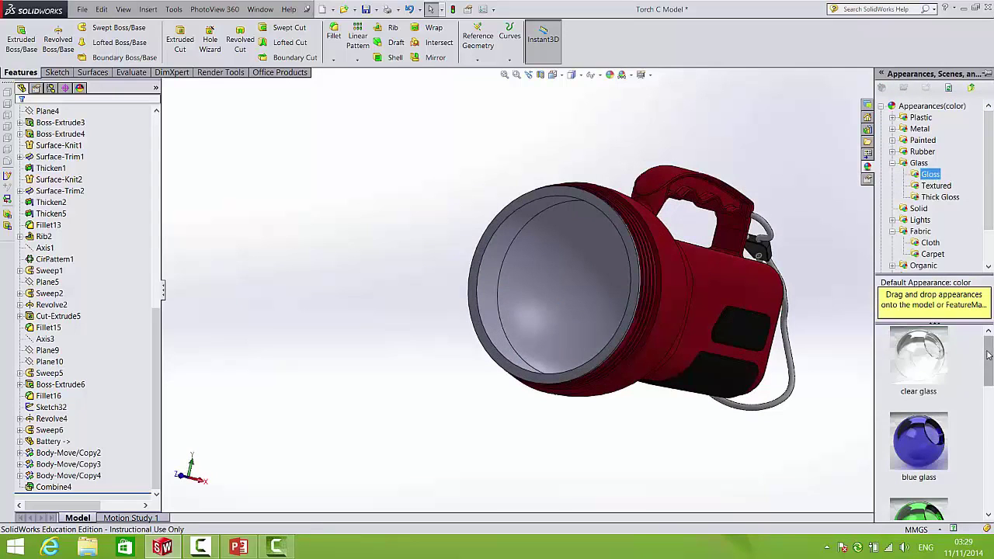
{"action": "left_click_drag", "start_coordinate": [989, 355], "coordinate": [989, 440]}
{"action": "left_click_drag", "start_coordinate": [930, 384], "coordinate": [564, 268]}
{"action": "left_click", "coordinate": [577, 262]}
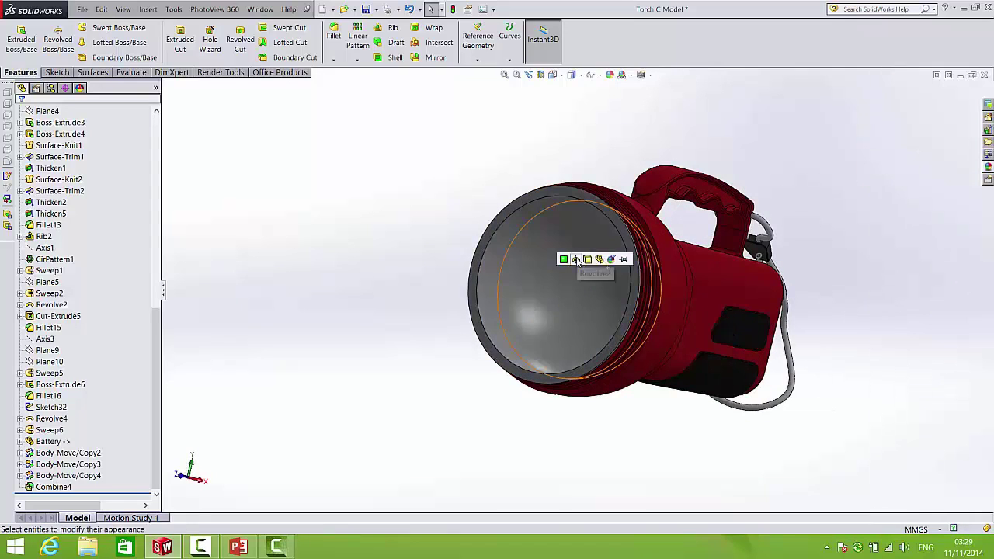
{"action": "left_click", "coordinate": [588, 259]}
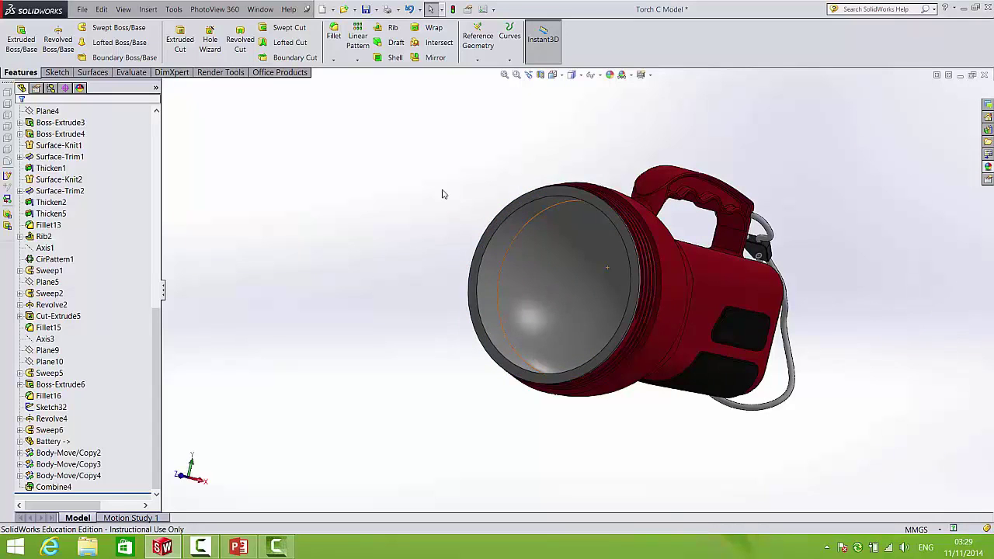
{"action": "scroll", "coordinate": [544, 275], "scroll_direction": "up", "scroll_amount": 2}
{"action": "middle_click_drag", "start_coordinate": [543, 275], "coordinate": [660, 314]}
{"action": "scroll", "coordinate": [664, 318], "scroll_direction": "down", "scroll_amount": 3}
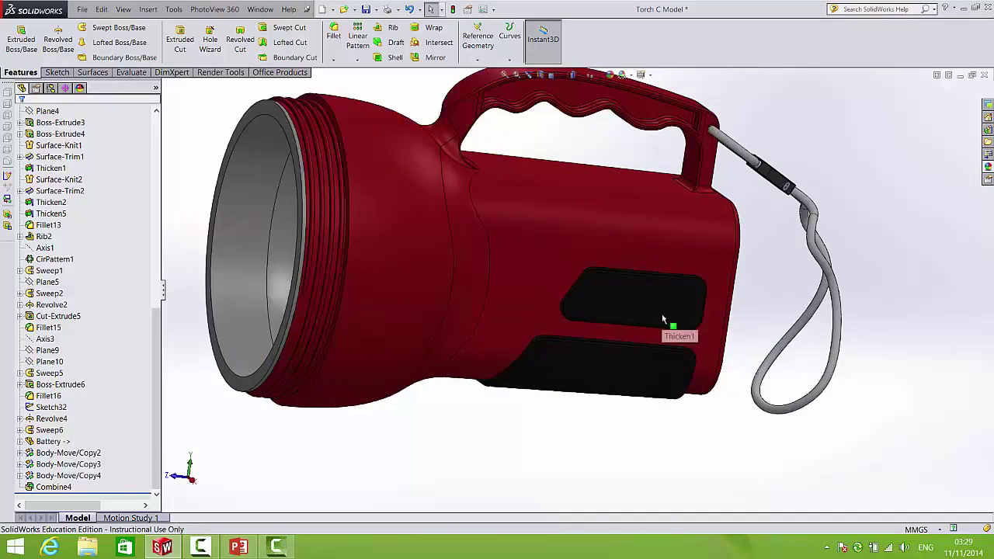
{"action": "scroll", "coordinate": [651, 316], "scroll_direction": "down", "scroll_amount": 2}
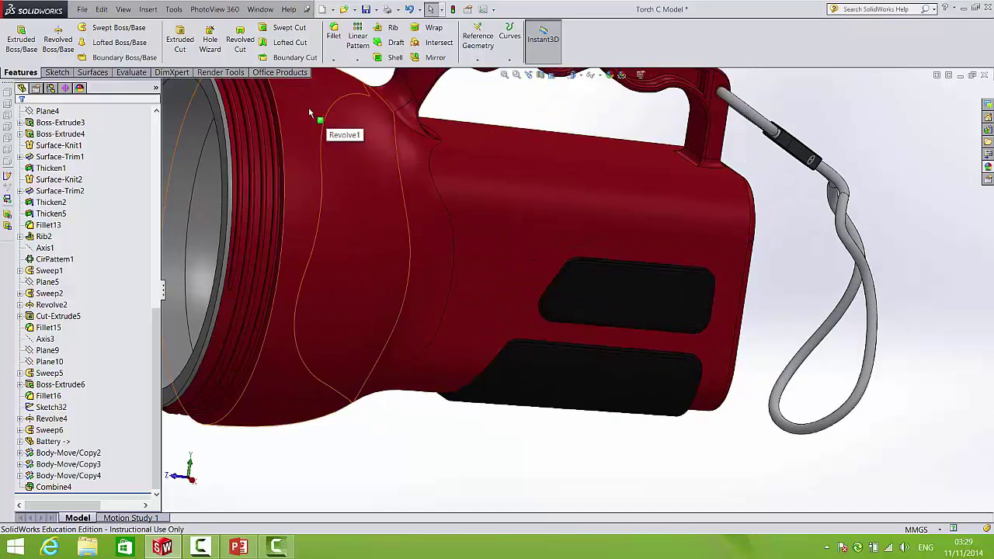
Step: Switch to PowerPoint and move the GMIT logo slightly closer to the slide's upper-left corner
{"action": "left_click", "coordinate": [239, 547]}
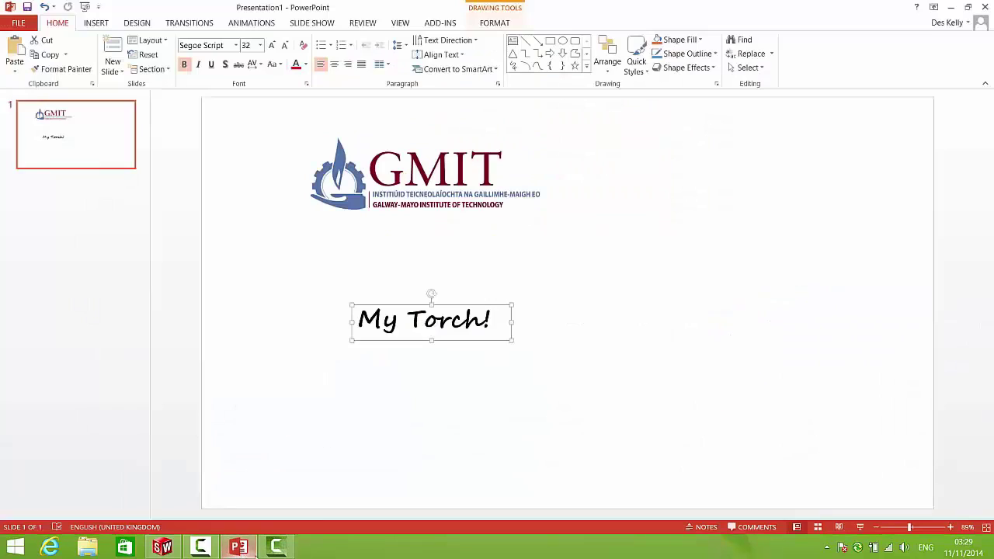
{"action": "scroll", "coordinate": [376, 216], "scroll_direction": "down", "scroll_amount": 2, "text": "ctrl"}
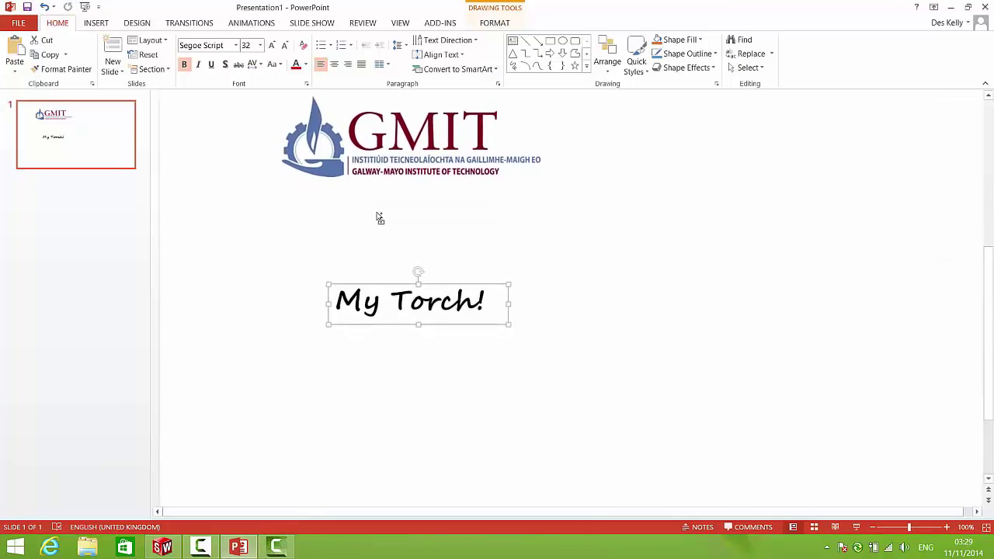
{"action": "left_click", "coordinate": [325, 221]}
{"action": "left_click_drag", "start_coordinate": [324, 219], "coordinate": [374, 231]}
{"action": "left_click_drag", "start_coordinate": [439, 239], "coordinate": [439, 201]}
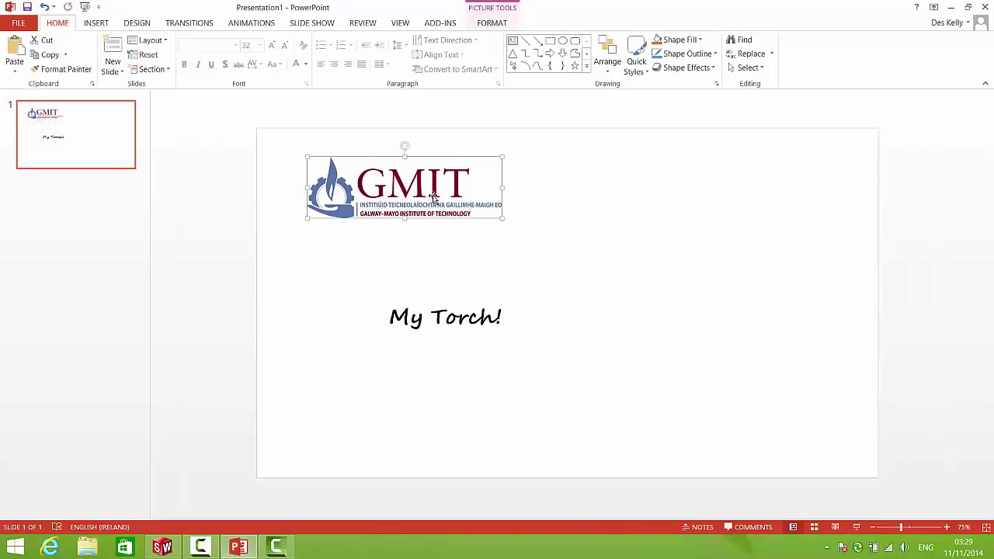
Step: Format the slide background with a solid mid-grey fill
{"action": "right_click", "coordinate": [567, 235]}
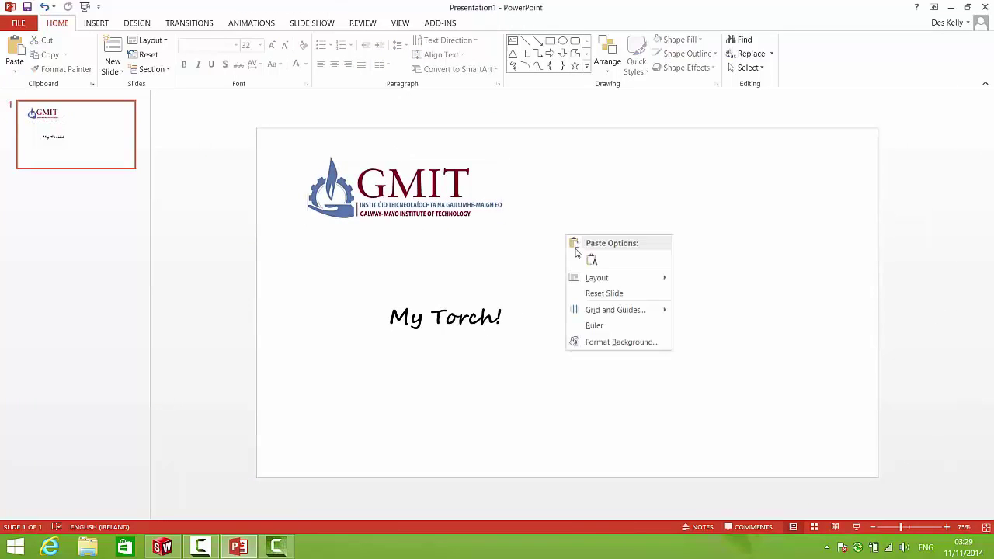
{"action": "left_click", "coordinate": [618, 344]}
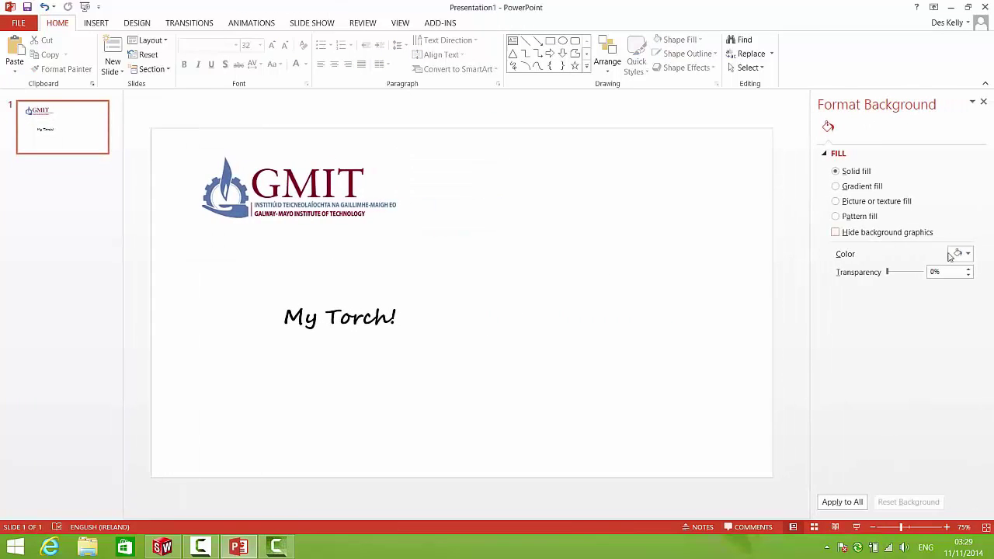
{"action": "left_click", "coordinate": [957, 254]}
{"action": "left_click", "coordinate": [902, 335]}
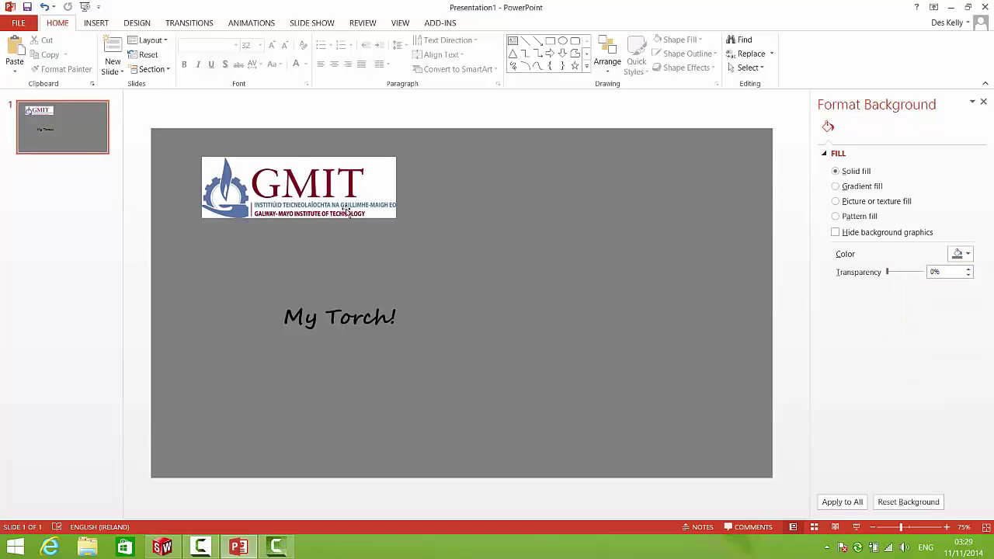
Step: Move the GMIT logo towards the slide's centre, above the My Torch! text, and make its white background transparent
{"action": "left_click_drag", "start_coordinate": [330, 190], "coordinate": [441, 239]}
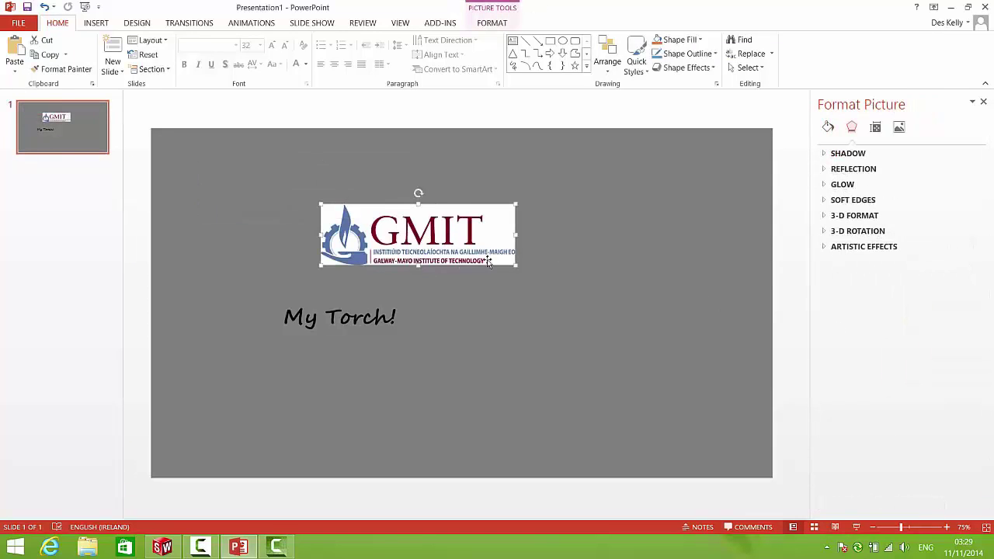
{"action": "double_click", "coordinate": [389, 241]}
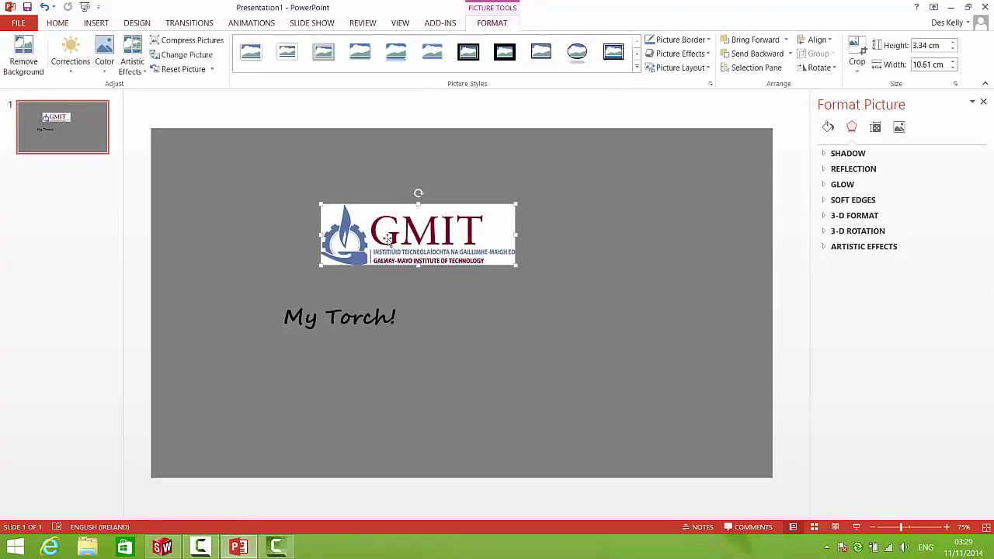
{"action": "left_click", "coordinate": [70, 59]}
{"action": "left_click", "coordinate": [103, 59]}
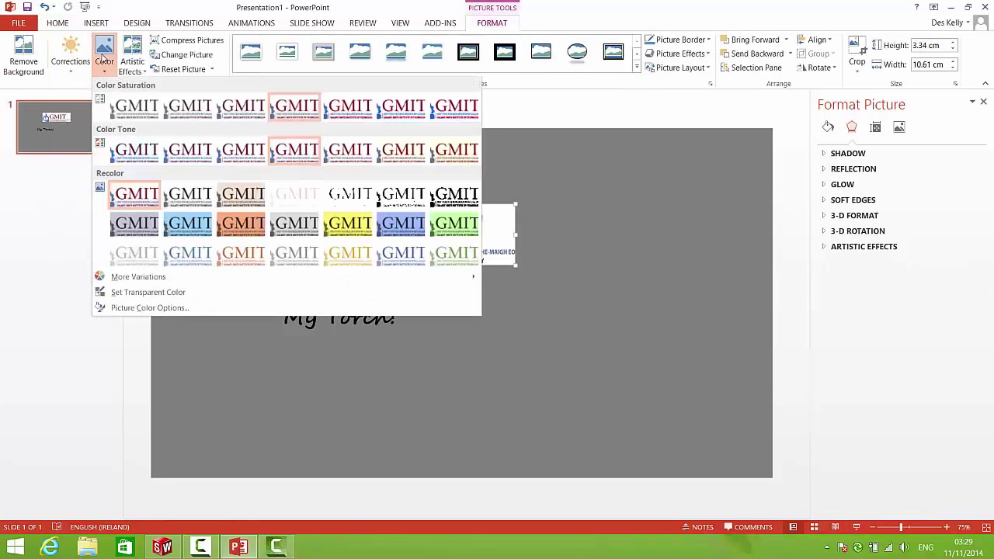
{"action": "left_click", "coordinate": [148, 292]}
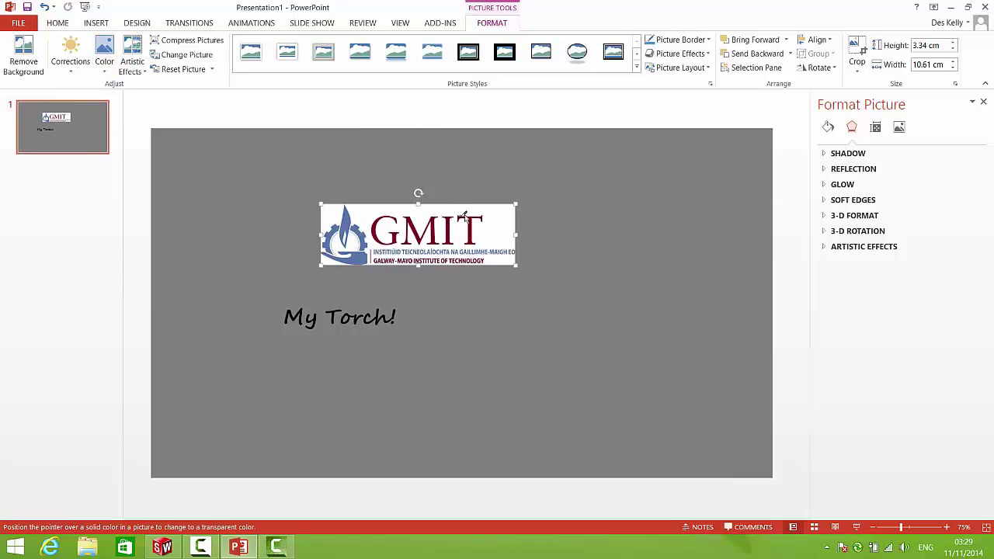
{"action": "left_click", "coordinate": [505, 222]}
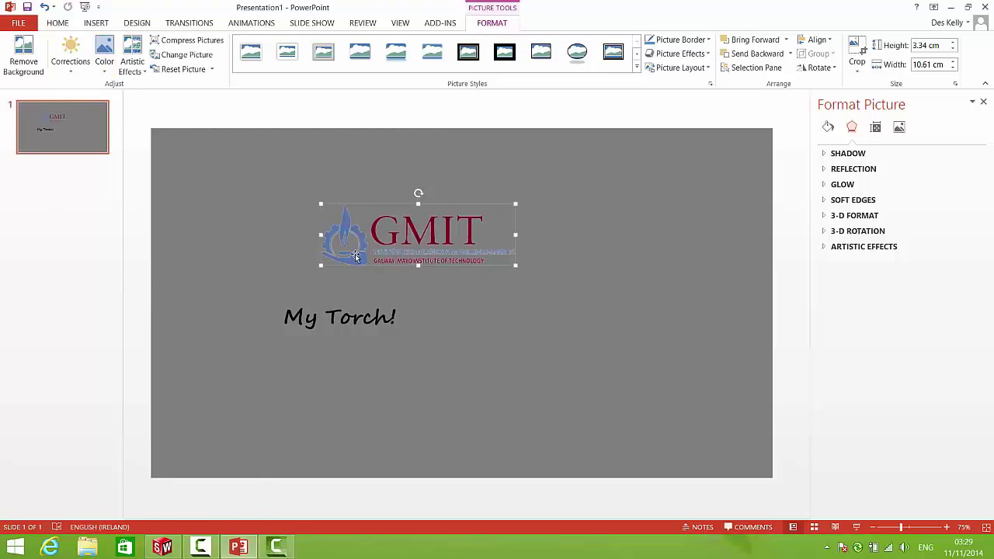
{"action": "right_click_drag", "start_coordinate": [346, 212], "coordinate": [347, 224]}
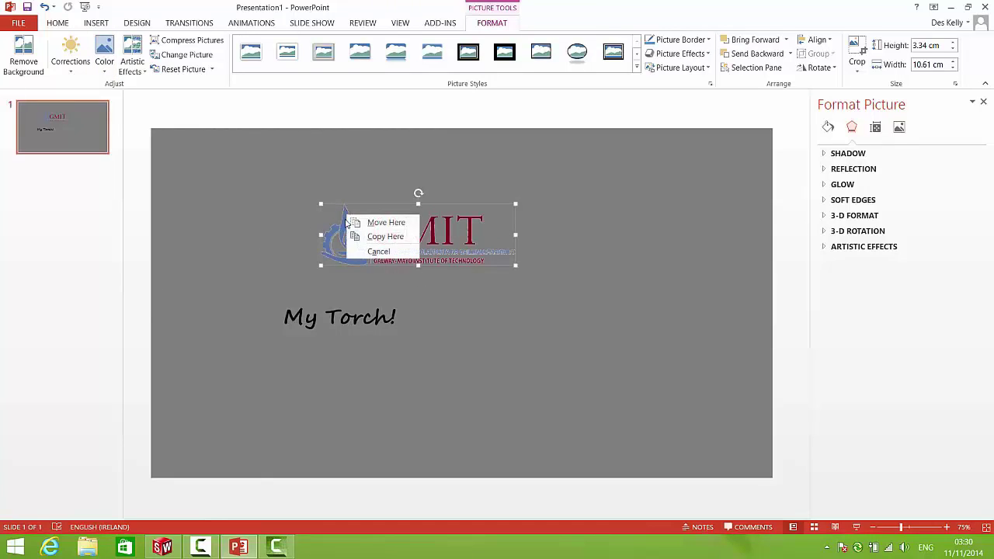
{"action": "left_click", "coordinate": [444, 154]}
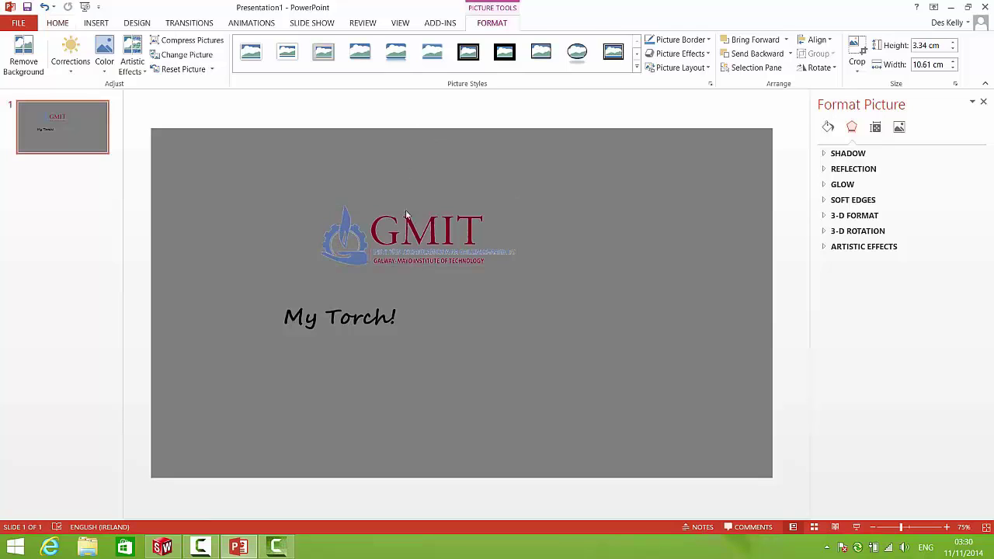
{"action": "left_click", "coordinate": [983, 104]}
Step: Save the GMIT logo as a JPEG picture named logo in the TT SolidWorks 2015 folder
{"action": "right_click", "coordinate": [527, 230]}
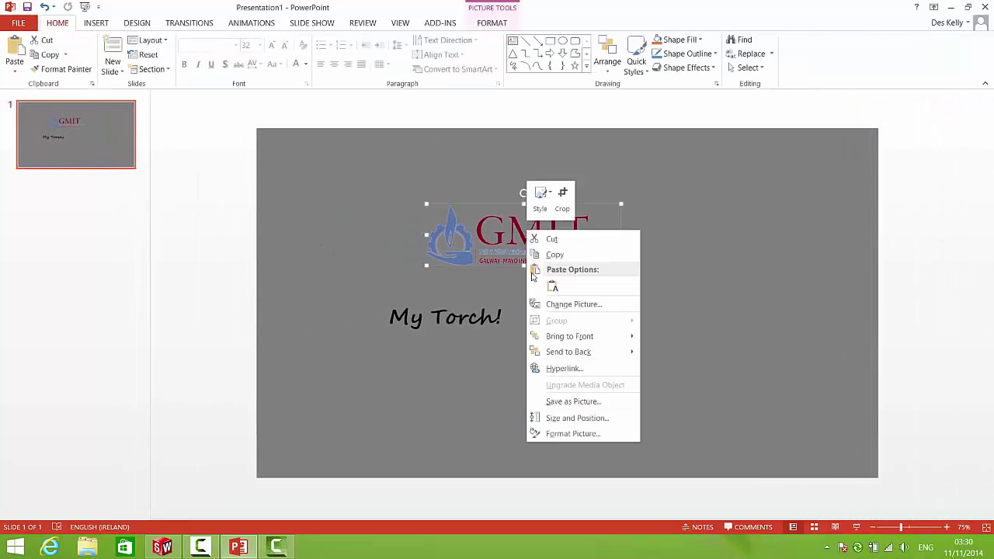
{"action": "left_click", "coordinate": [572, 401]}
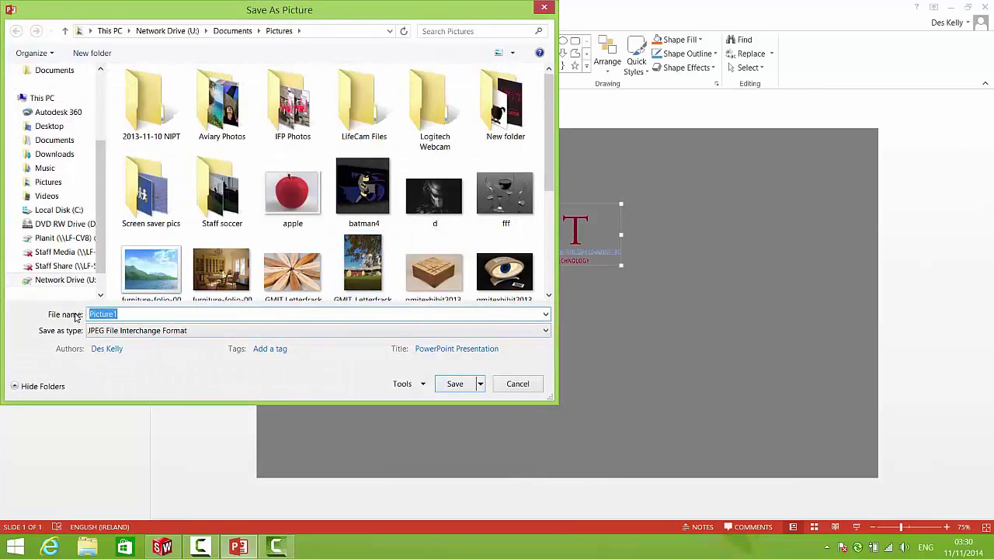
{"action": "type", "text": "logo"}
{"action": "left_click", "coordinate": [47, 126]}
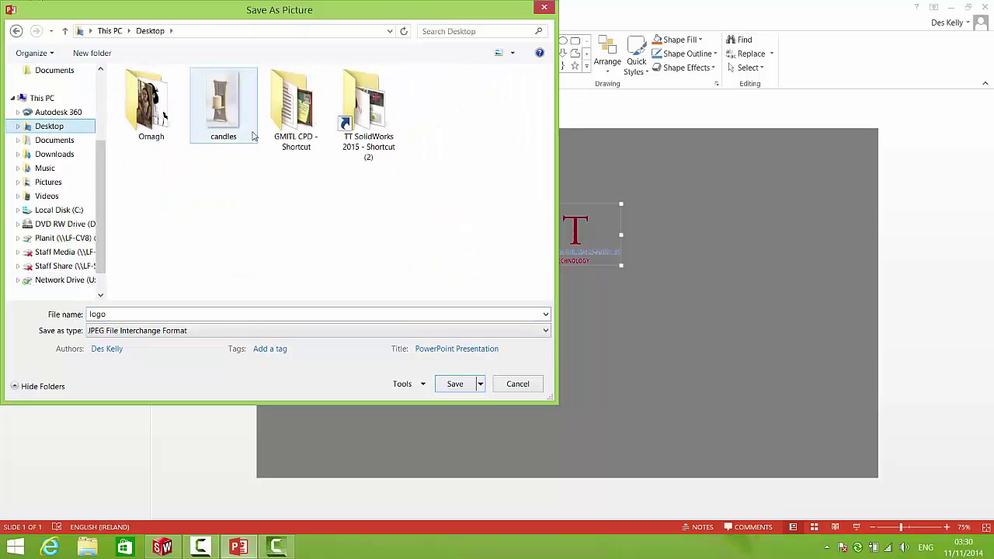
{"action": "left_click", "coordinate": [354, 129]}
{"action": "double_click", "coordinate": [354, 130]}
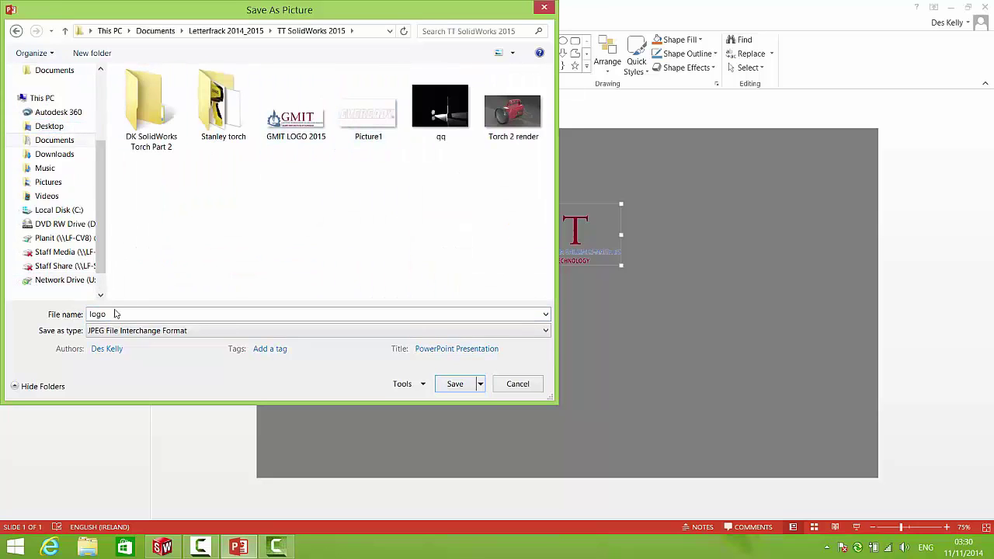
{"action": "left_click", "coordinate": [455, 384]}
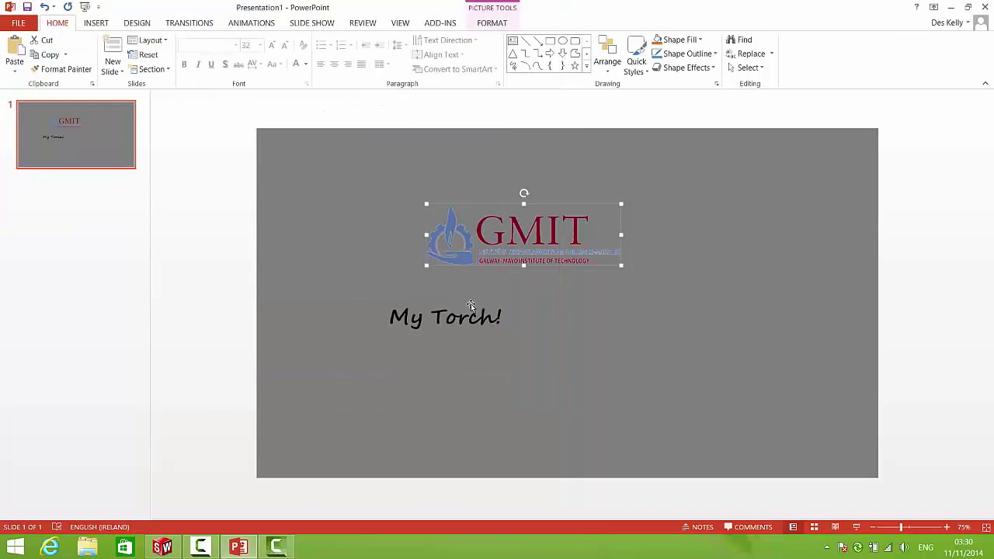
Step: Move the My Torch! text box to the slide's left edge and save it as a PNG named Text box image in TT SolidWorks 2015
{"action": "left_click_drag", "start_coordinate": [473, 304], "coordinate": [339, 302]}
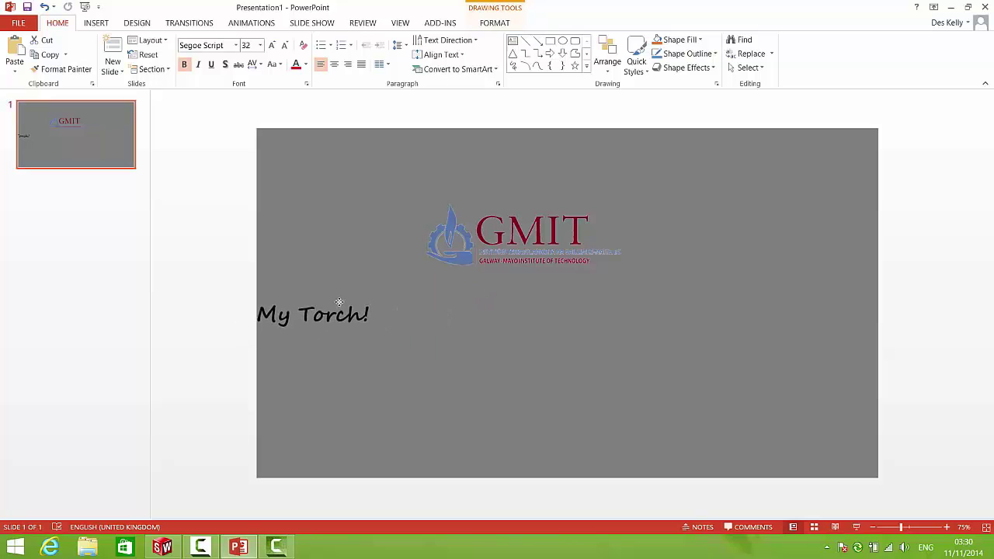
{"action": "right_click", "coordinate": [307, 303]}
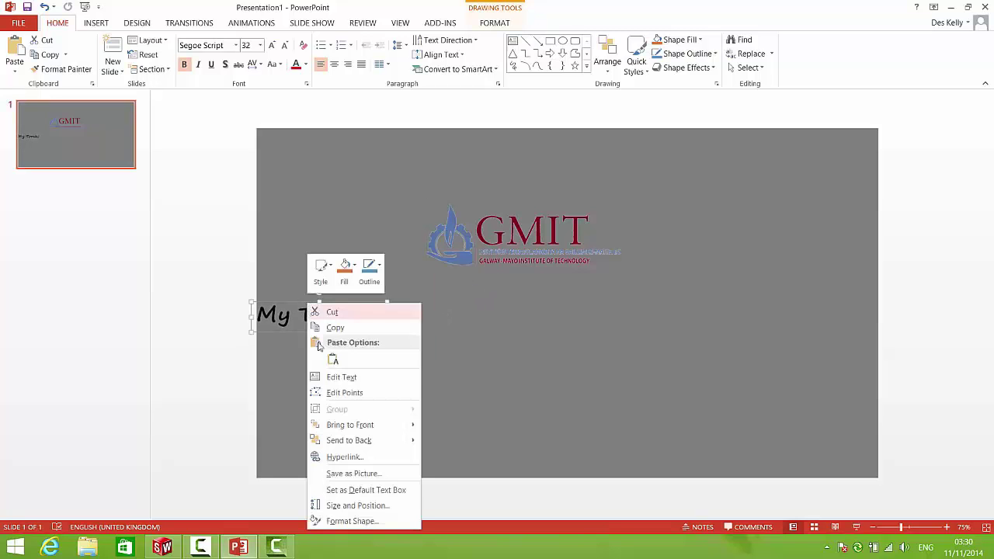
{"action": "left_click", "coordinate": [365, 472]}
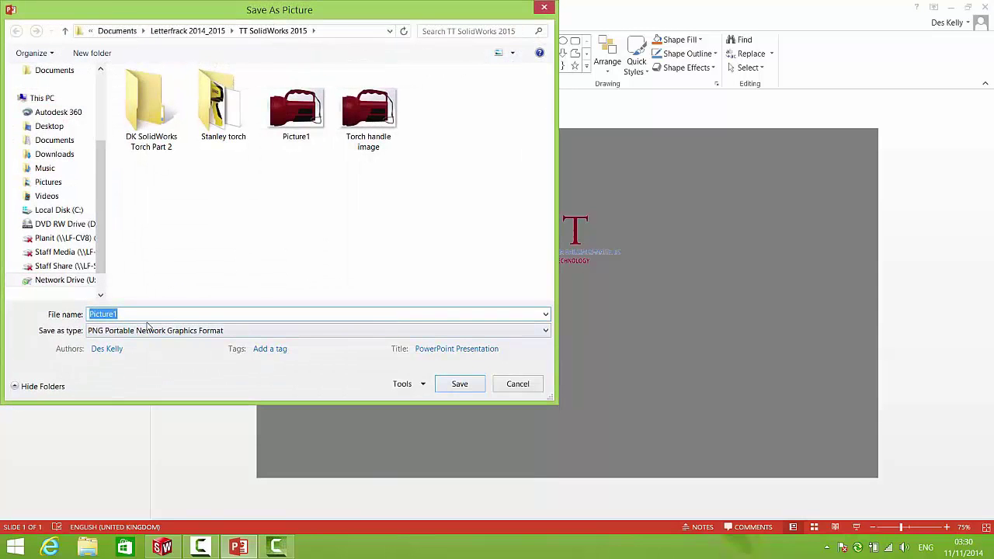
{"action": "type", "text": "Text box image"}
{"action": "scroll", "coordinate": [48, 113], "scroll_direction": "up", "scroll_amount": 3}
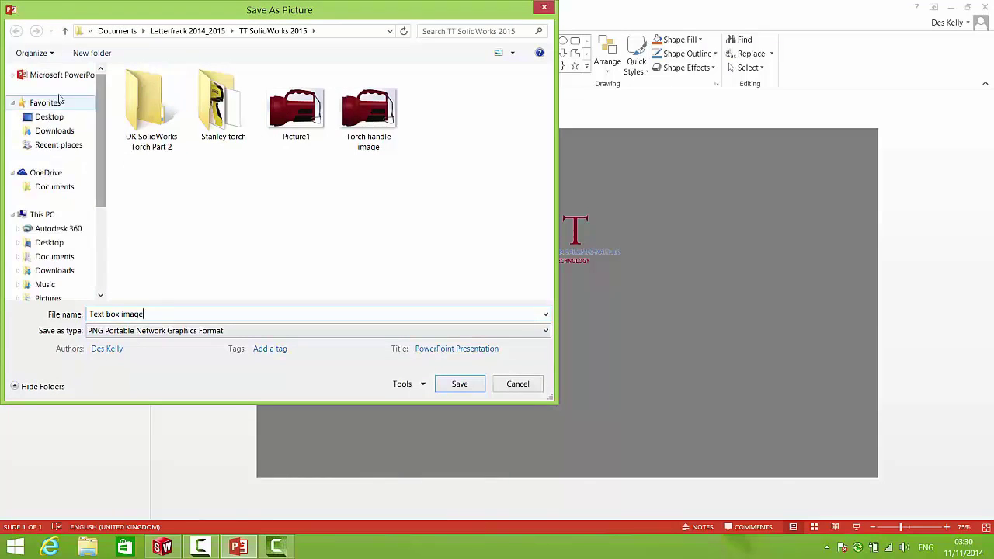
{"action": "left_click", "coordinate": [49, 116]}
{"action": "double_click", "coordinate": [295, 191]}
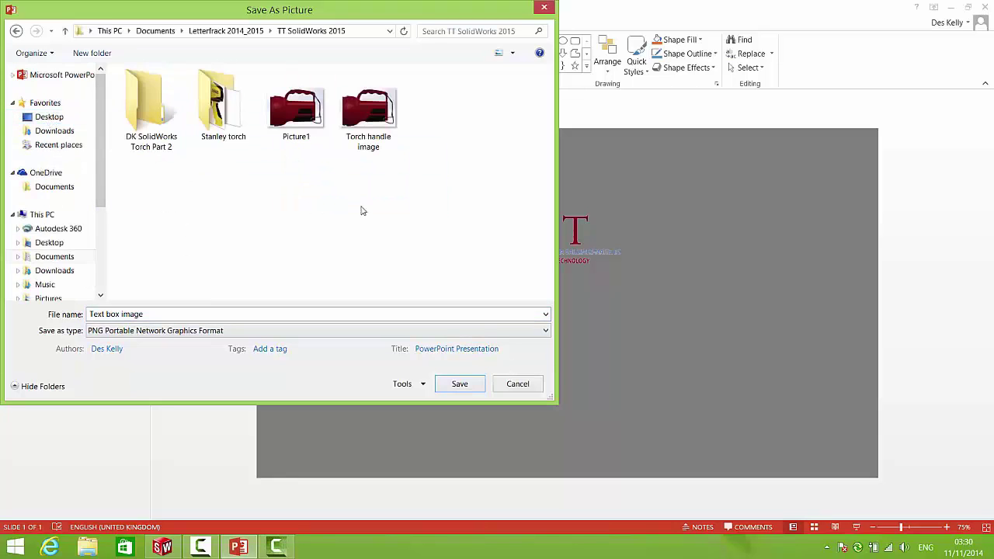
{"action": "left_click", "coordinate": [460, 383]}
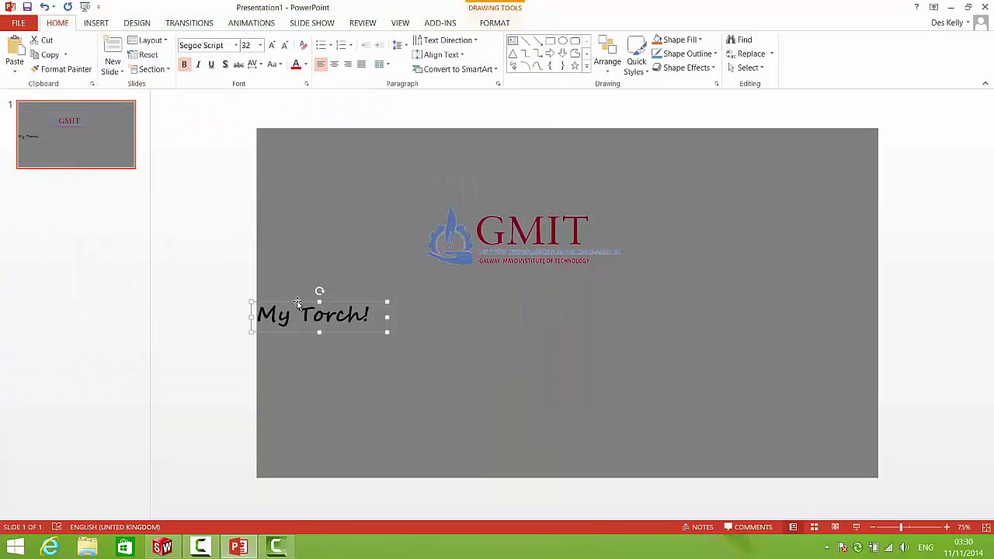
{"action": "left_click_drag", "start_coordinate": [298, 303], "coordinate": [247, 259]}
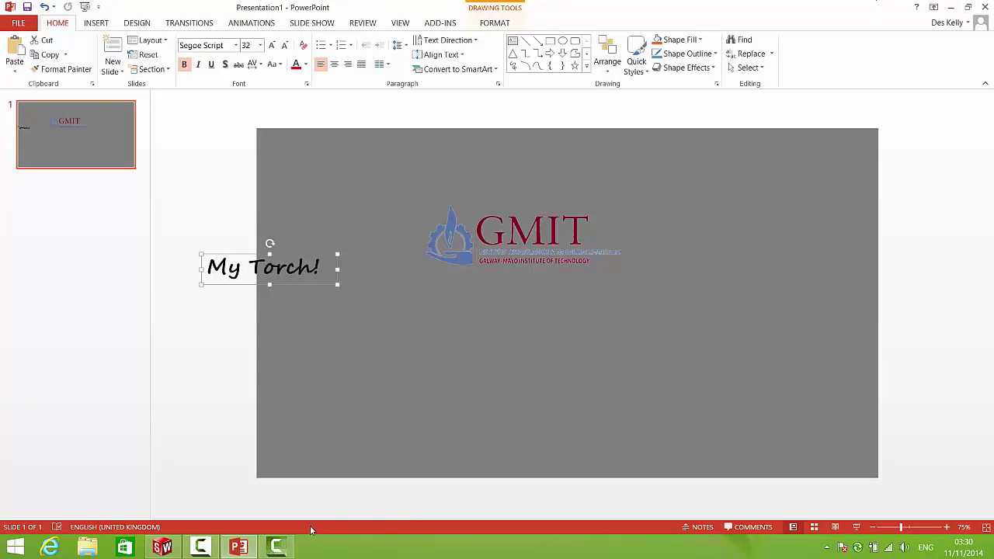
Step: Switch to SolidWorks and start a decal using Text box image from the TT SolidWorks 2015 folder
{"action": "left_click", "coordinate": [165, 548]}
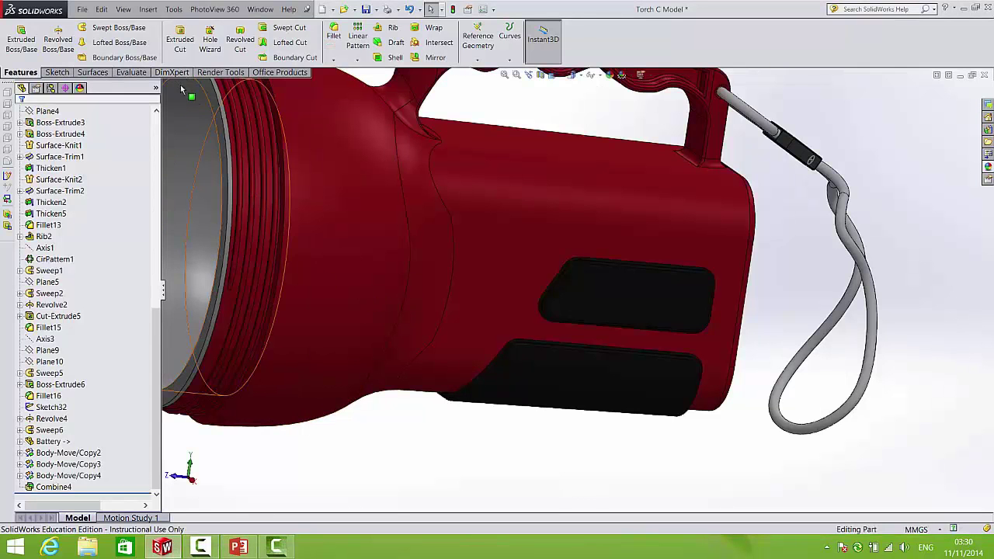
{"action": "left_click", "coordinate": [219, 72]}
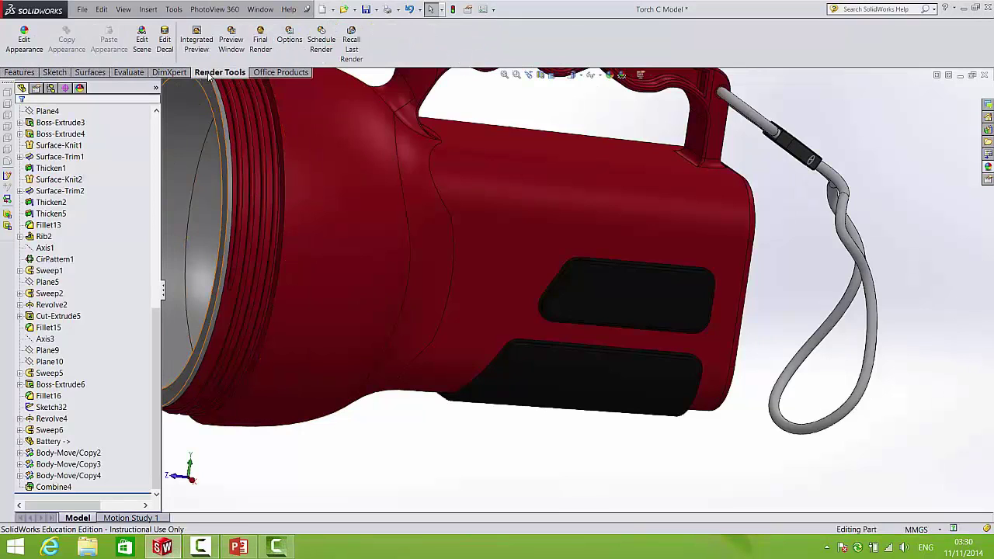
{"action": "left_click", "coordinate": [166, 50]}
{"action": "left_click", "coordinate": [85, 386]}
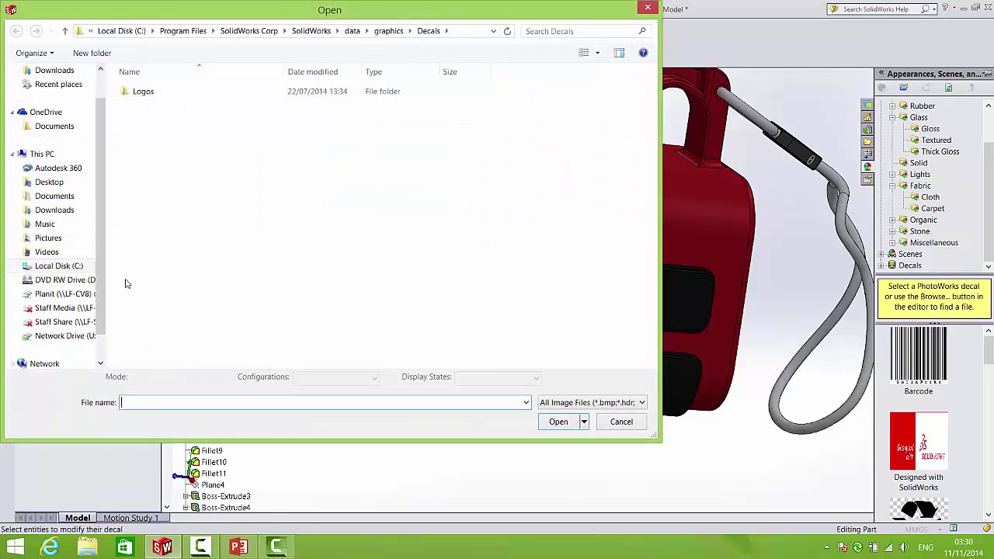
{"action": "scroll", "coordinate": [66, 89], "scroll_direction": "up", "scroll_amount": 1}
{"action": "left_click", "coordinate": [67, 89]}
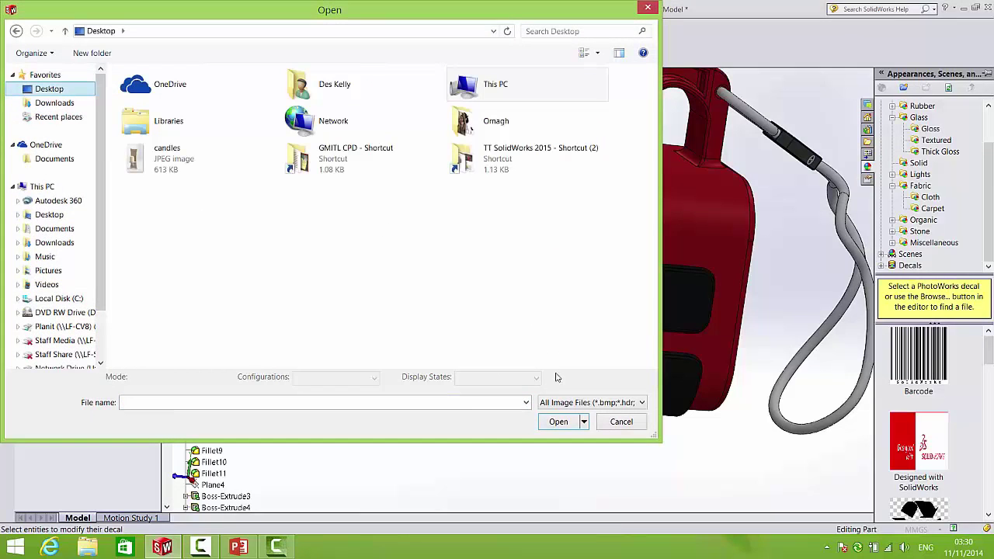
{"action": "double_click", "coordinate": [484, 164]}
{"action": "double_click", "coordinate": [151, 204]}
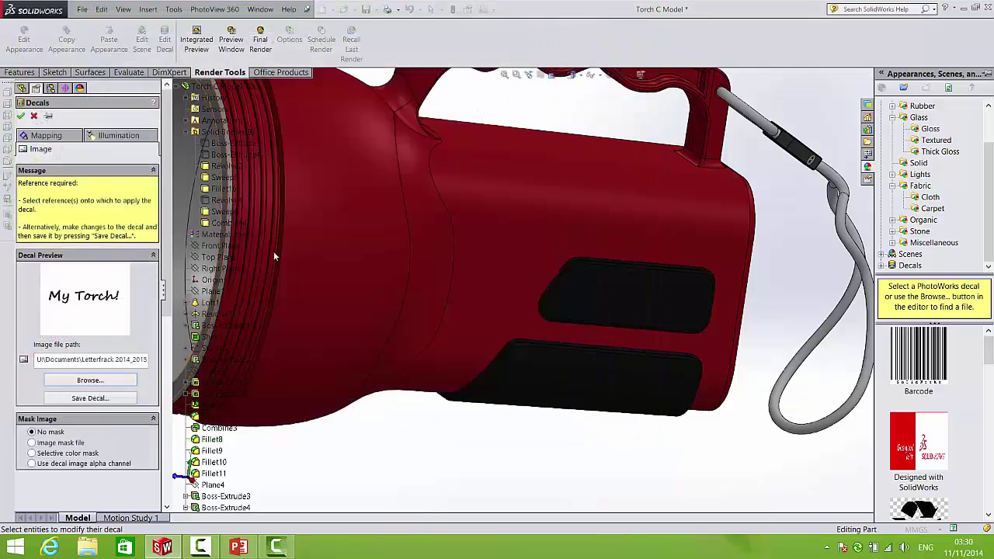
Step: Apply the My Torch! decal to the torch body below the handle, masked by its image alpha channel, and straighten and enlarge it
{"action": "scroll", "coordinate": [532, 179], "scroll_direction": "up", "scroll_amount": 3}
{"action": "scroll", "coordinate": [455, 299], "scroll_direction": "down", "scroll_amount": 3}
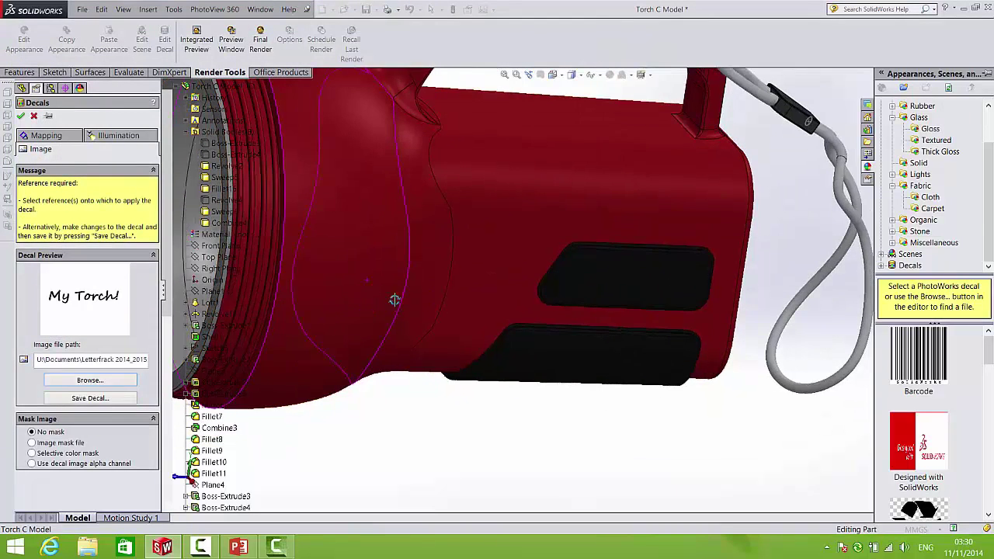
{"action": "left_click", "coordinate": [512, 211]}
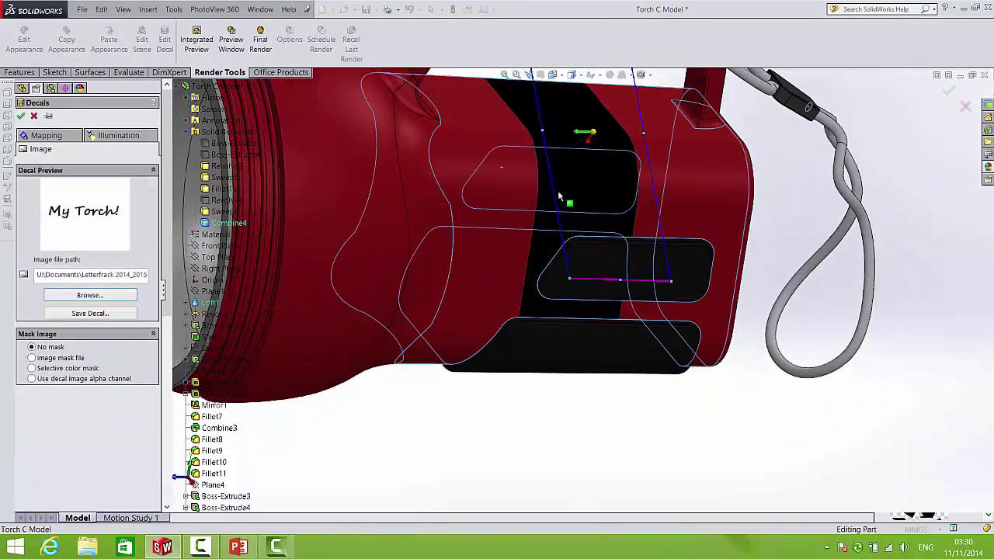
{"action": "left_click_drag", "start_coordinate": [681, 277], "coordinate": [569, 103]}
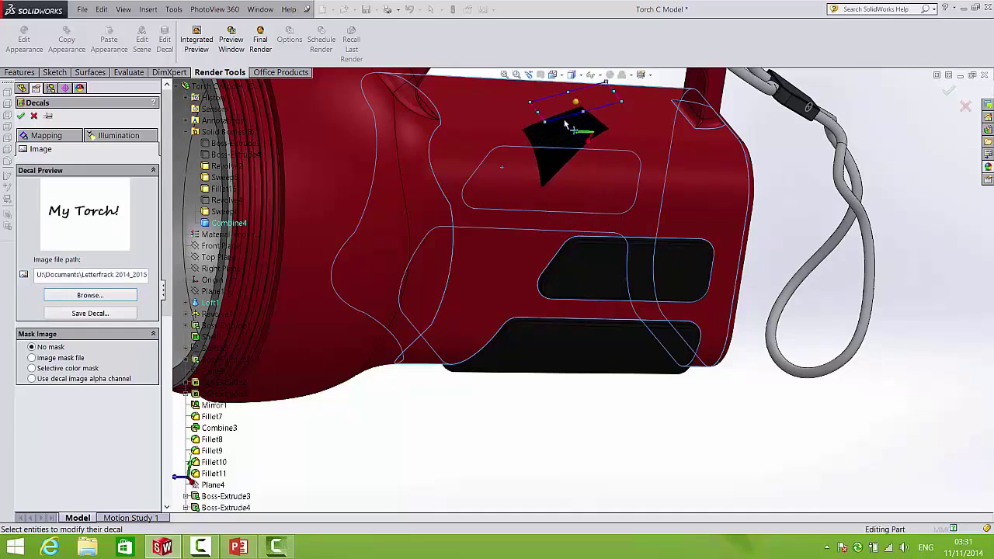
{"action": "left_click", "coordinate": [34, 380]}
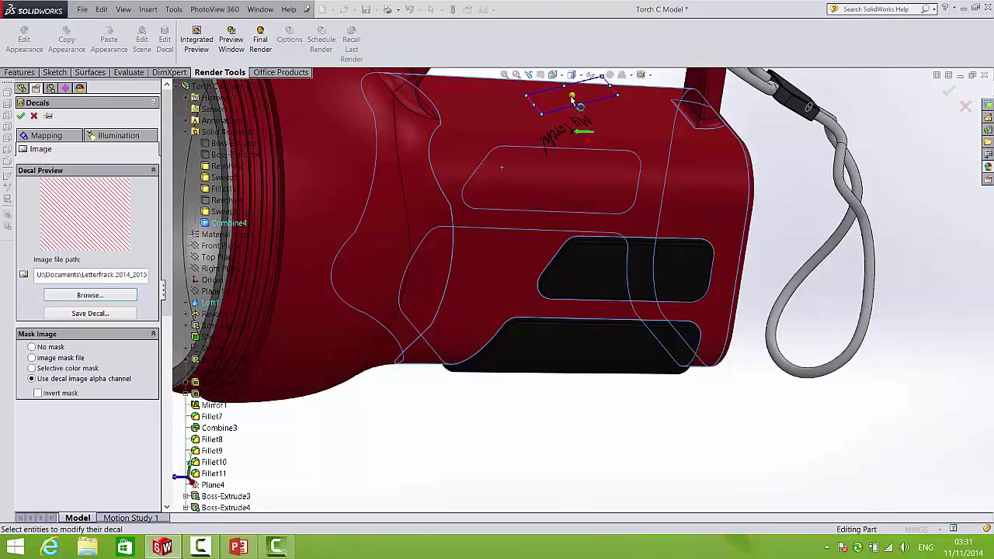
{"action": "left_click_drag", "start_coordinate": [572, 99], "coordinate": [517, 126]}
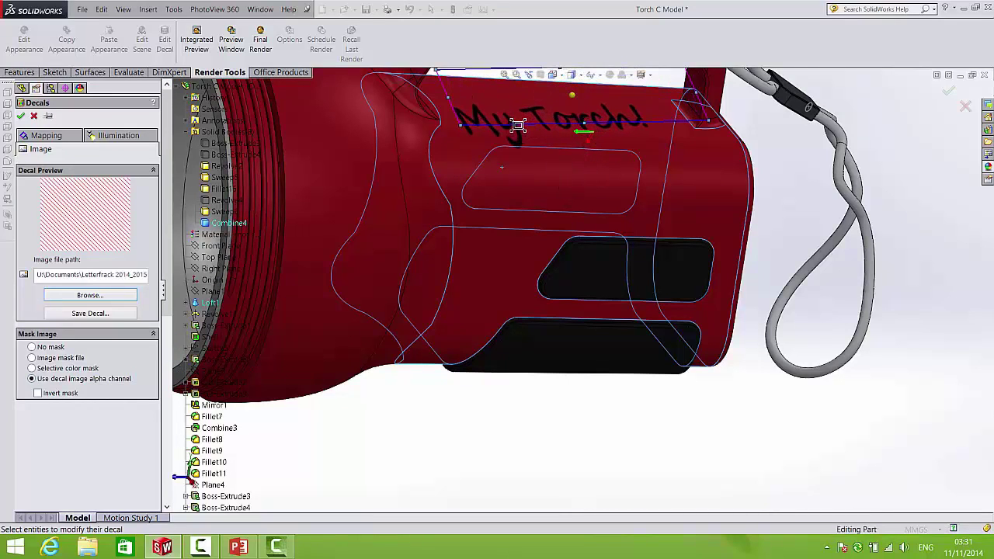
{"action": "left_click", "coordinate": [946, 92]}
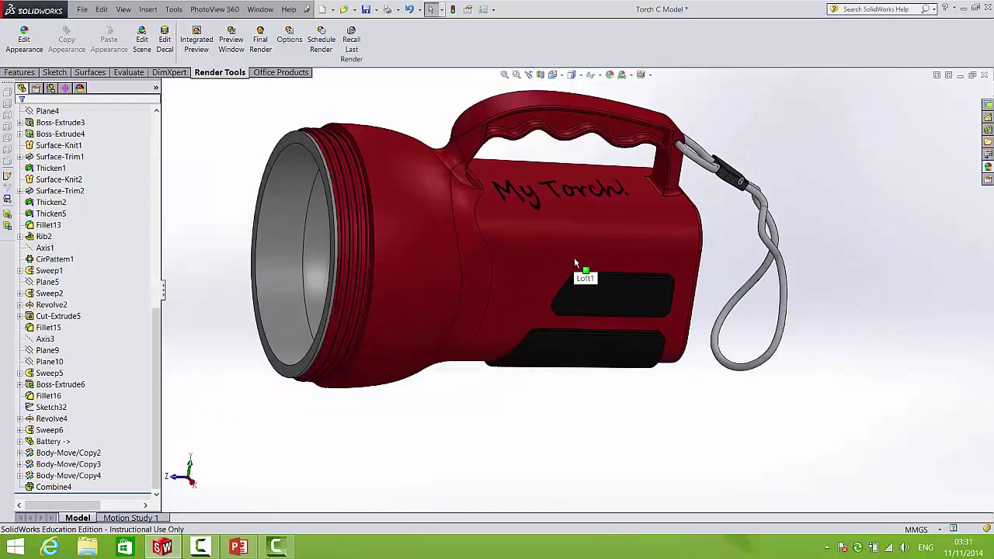
{"action": "left_click", "coordinate": [164, 44]}
{"action": "left_click", "coordinate": [116, 393]}
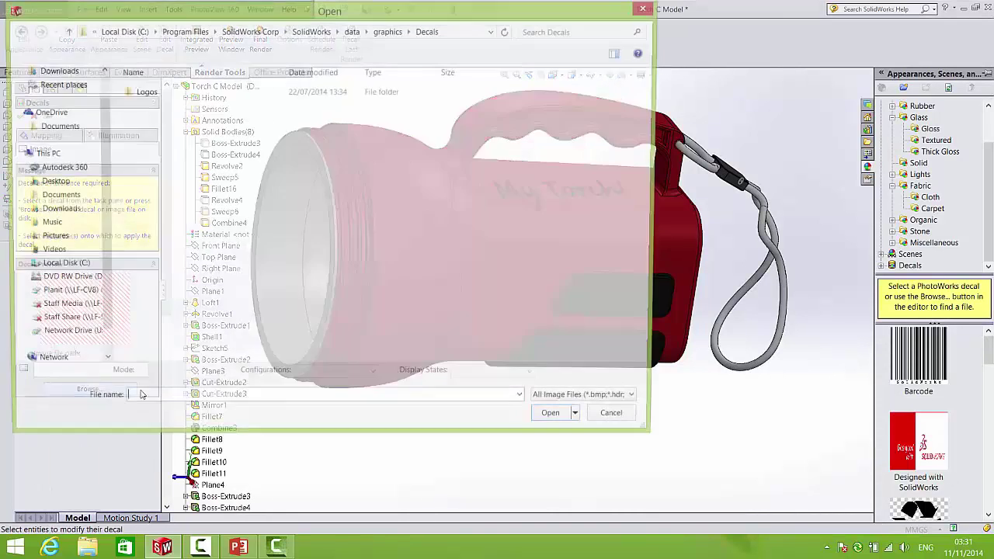
{"action": "scroll", "coordinate": [102, 84], "scroll_direction": "up", "scroll_amount": 1}
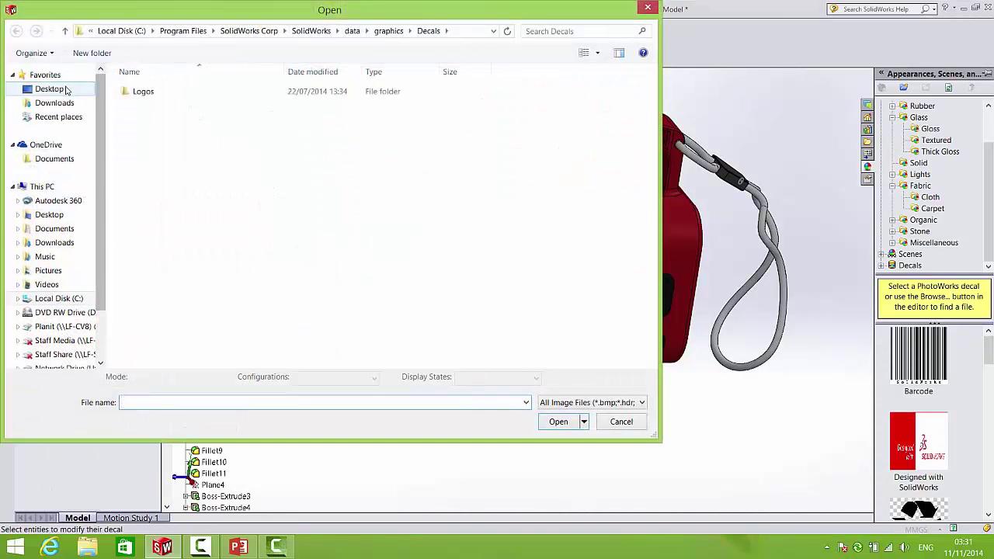
{"action": "left_click", "coordinate": [67, 90]}
{"action": "double_click", "coordinate": [497, 155]}
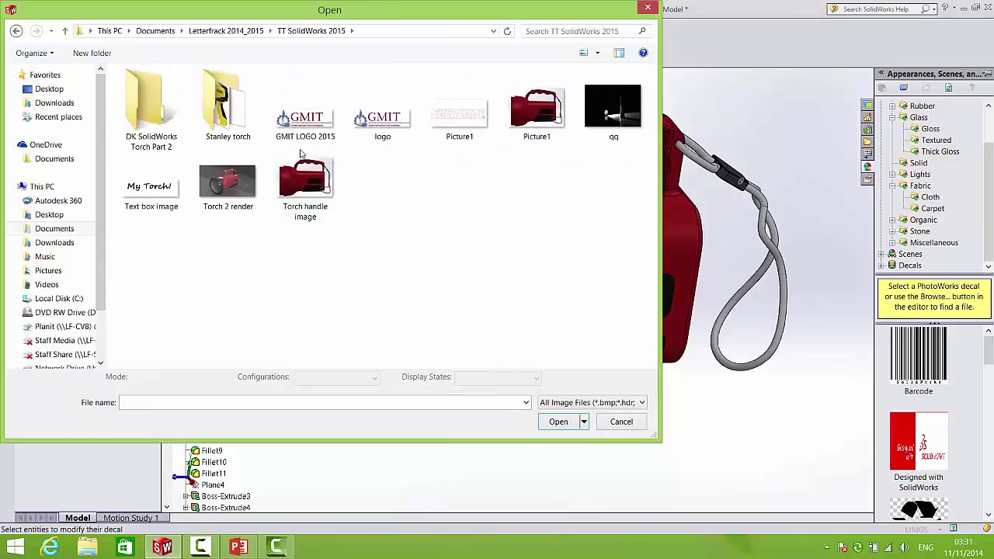
{"action": "double_click", "coordinate": [379, 124]}
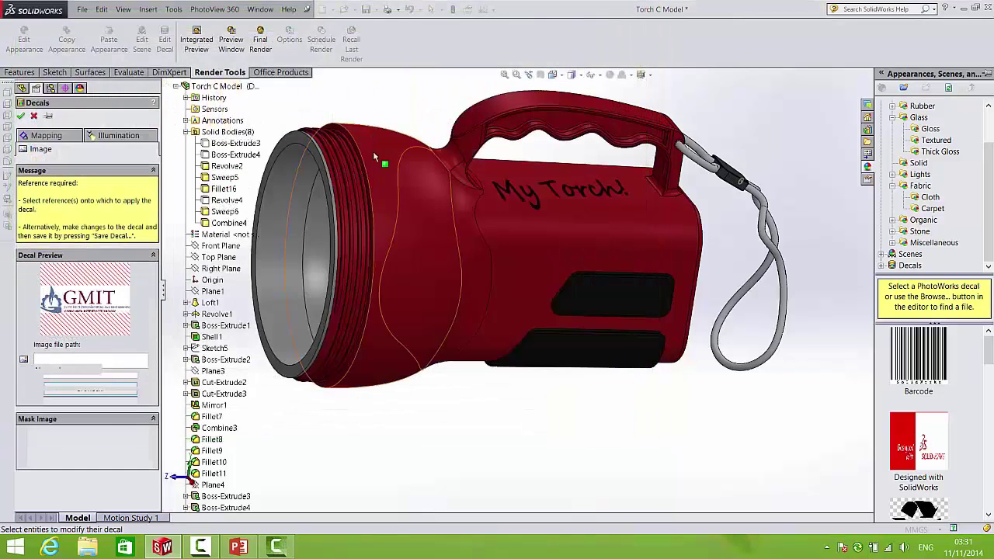
{"action": "left_click", "coordinate": [629, 296]}
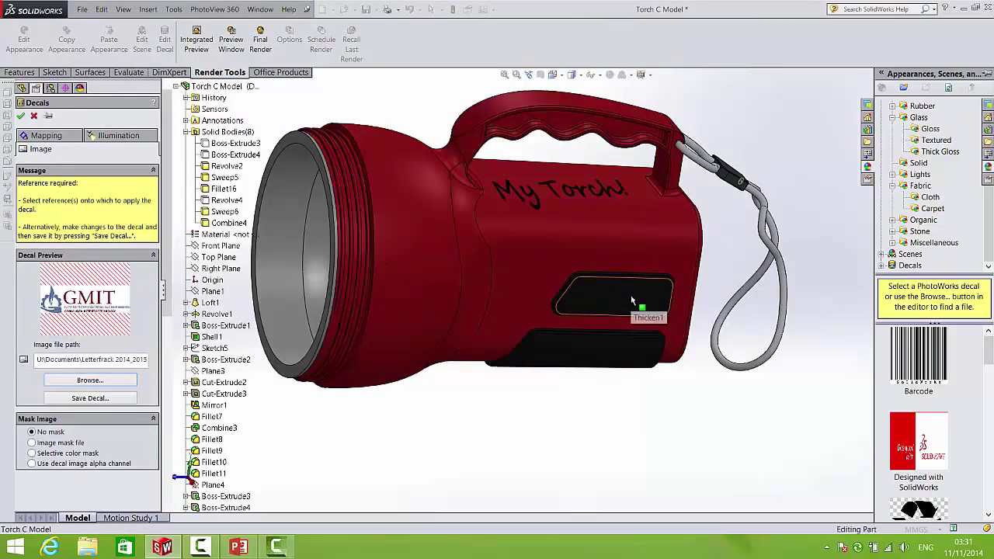
{"action": "left_click_drag", "start_coordinate": [614, 298], "coordinate": [618, 281]}
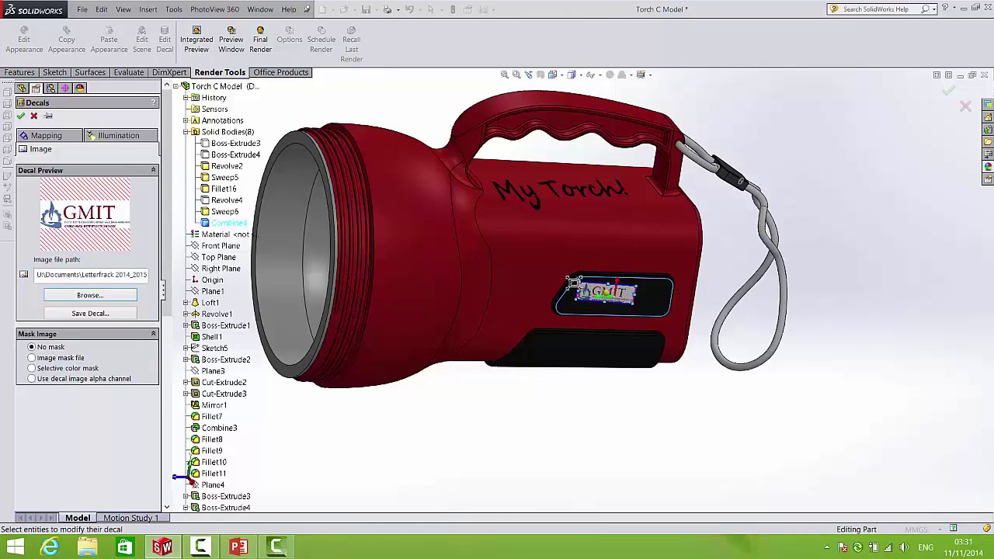
{"action": "scroll", "coordinate": [610, 303], "scroll_direction": "down", "scroll_amount": 3}
{"action": "left_click_drag", "start_coordinate": [592, 286], "coordinate": [608, 290]}
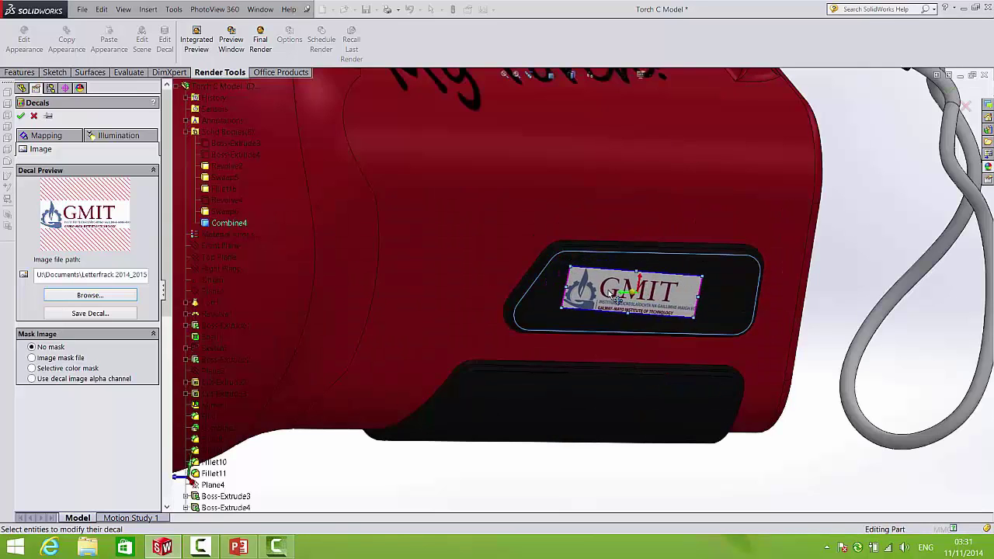
{"action": "key", "text": "Escape"}
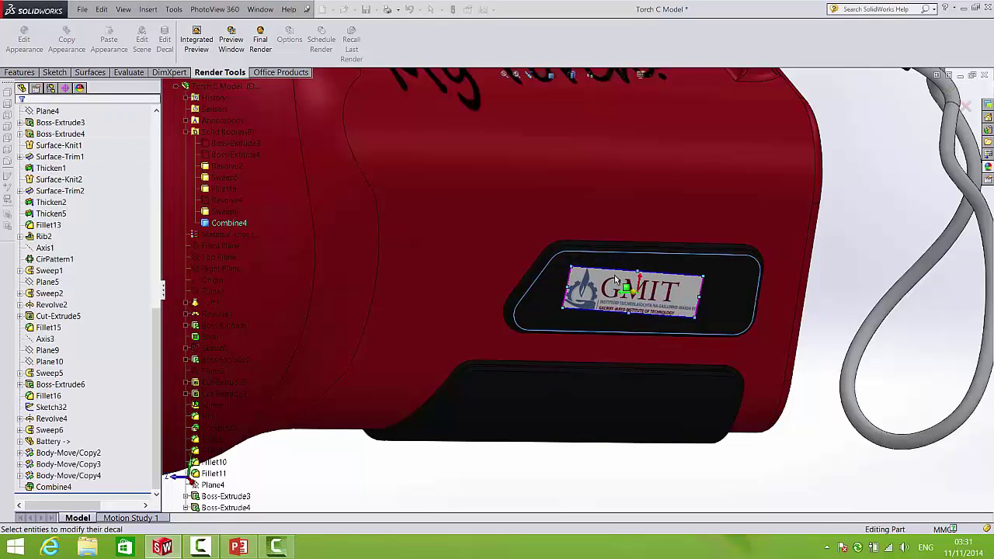
Step: Start a new decal and look through the images in the TT SolidWorks 2015 folder for a PNG of the logo
{"action": "left_click", "coordinate": [163, 42]}
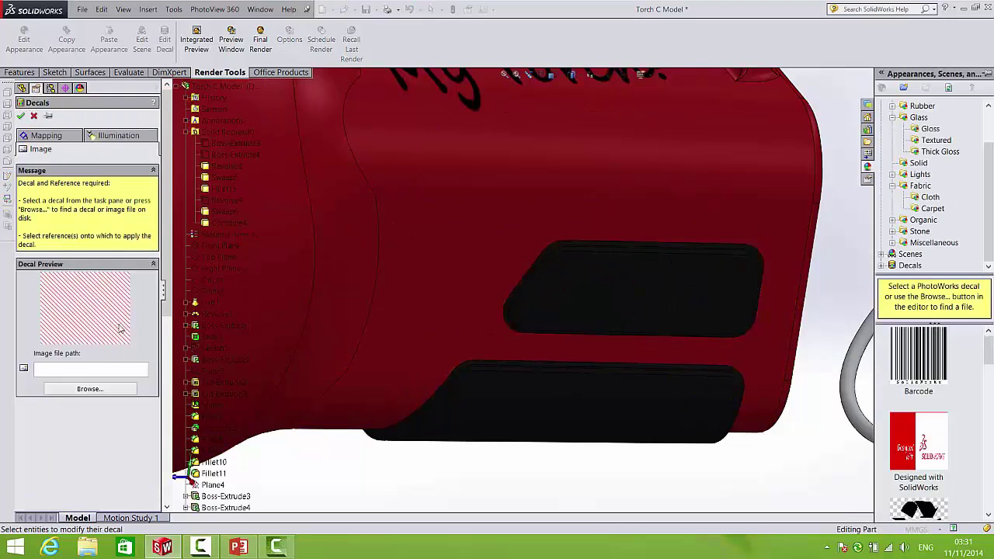
{"action": "left_click", "coordinate": [89, 389]}
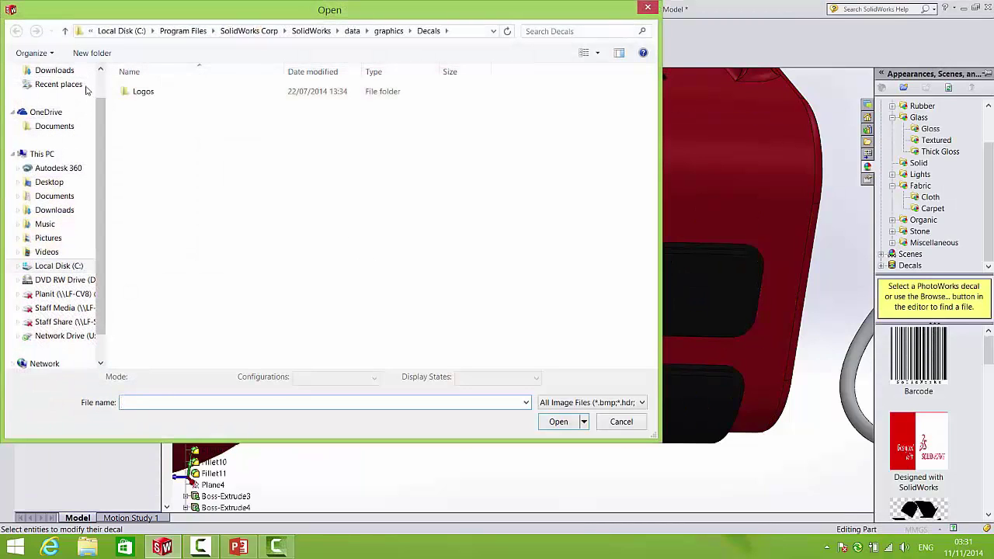
{"action": "scroll", "coordinate": [77, 93], "scroll_direction": "up", "scroll_amount": 1}
{"action": "left_click", "coordinate": [49, 89]}
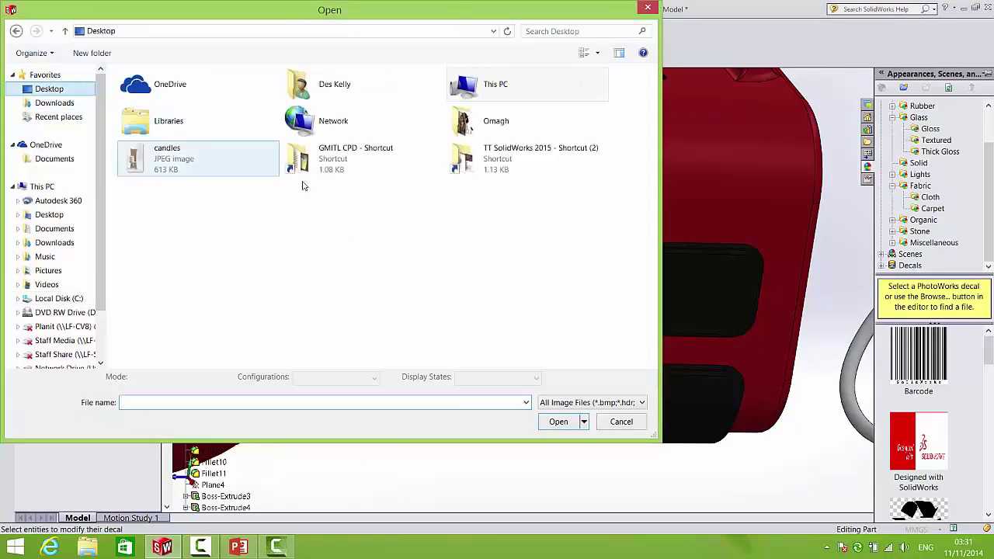
{"action": "double_click", "coordinate": [498, 158]}
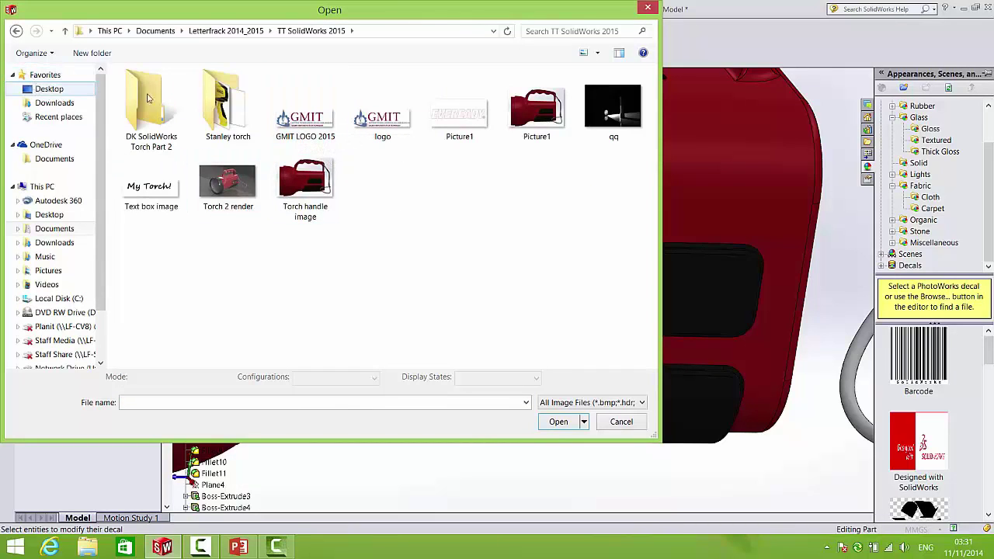
{"action": "left_click", "coordinate": [647, 10]}
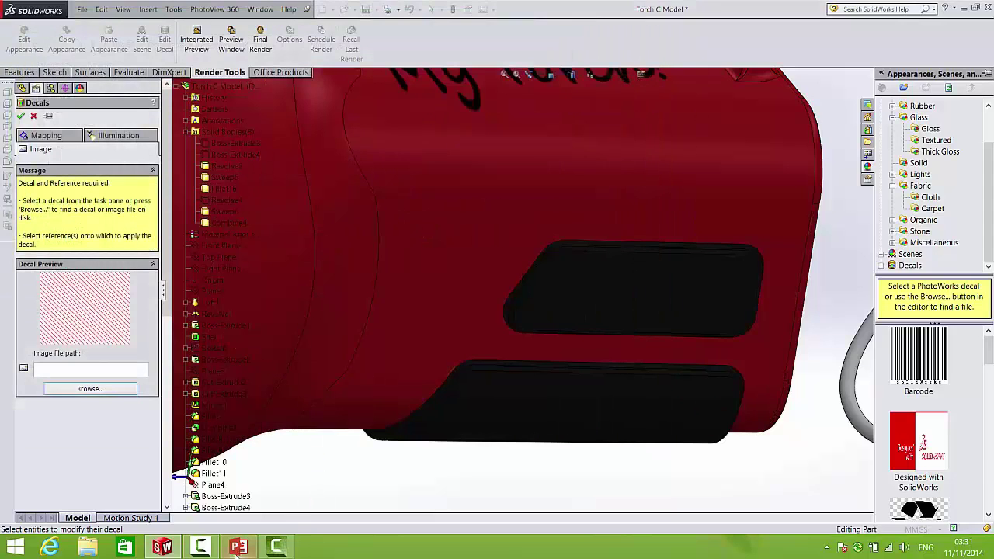
Step: Switch to PowerPoint and save the GMIT logo as a PNG picture named LOGO PNG in the TT SolidWorks 2015 folder
{"action": "key", "text": "alt+Tab"}
{"action": "right_click", "coordinate": [500, 232]}
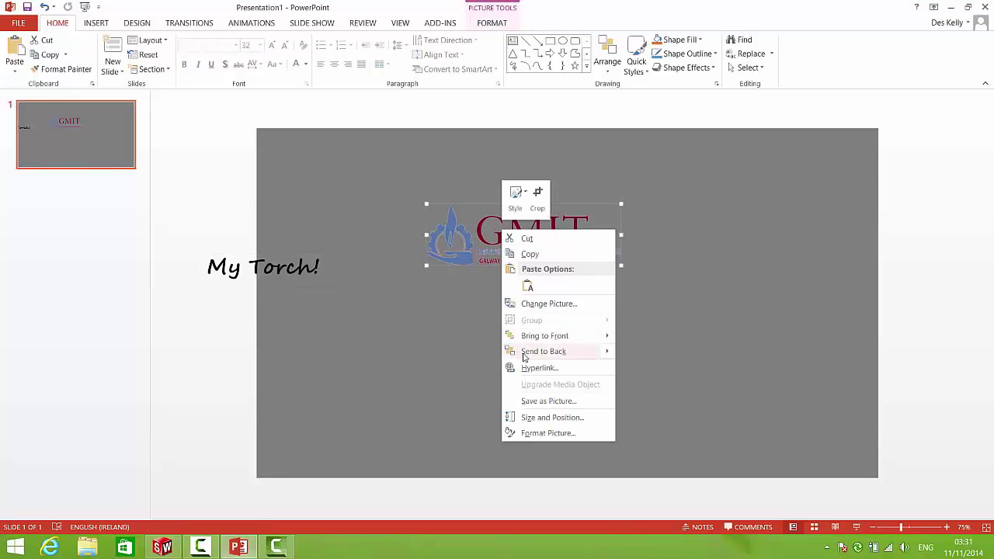
{"action": "left_click", "coordinate": [535, 402]}
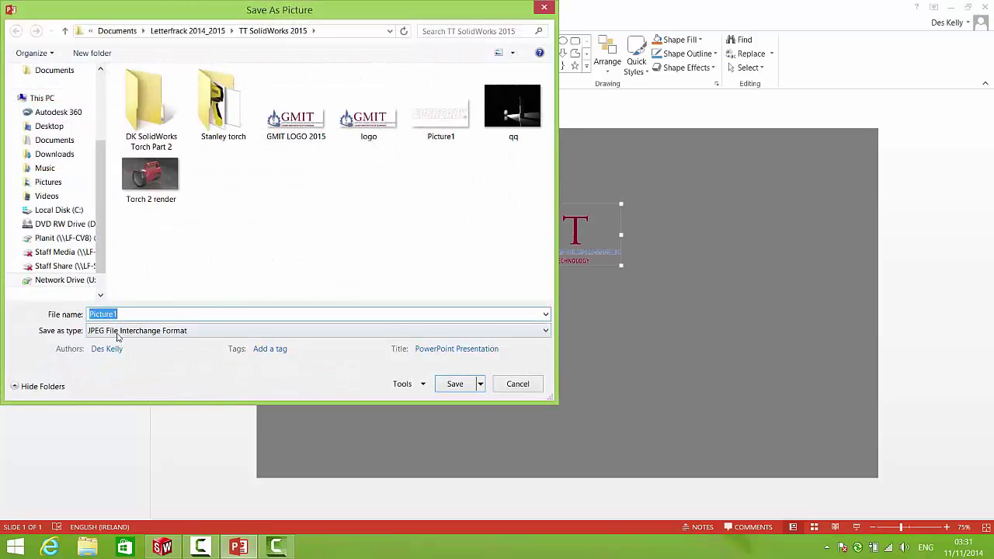
{"action": "left_click", "coordinate": [93, 330]}
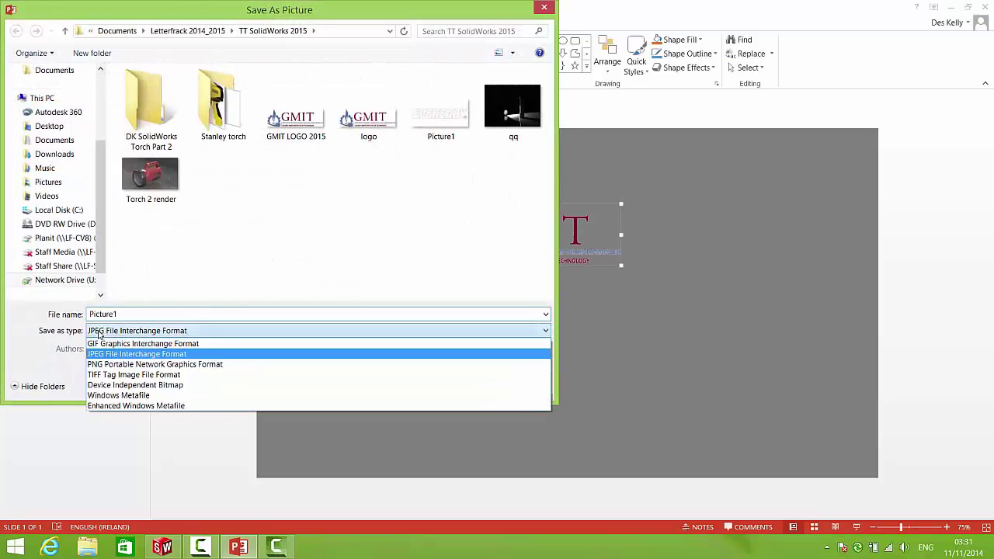
{"action": "left_click", "coordinate": [101, 365]}
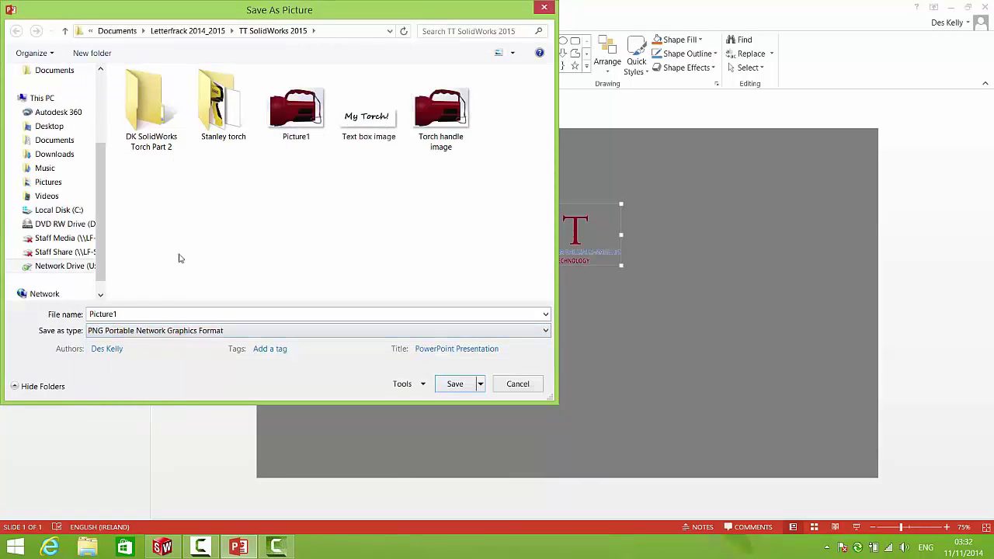
{"action": "double_click", "coordinate": [145, 314]}
{"action": "type", "text": "LOGO"}
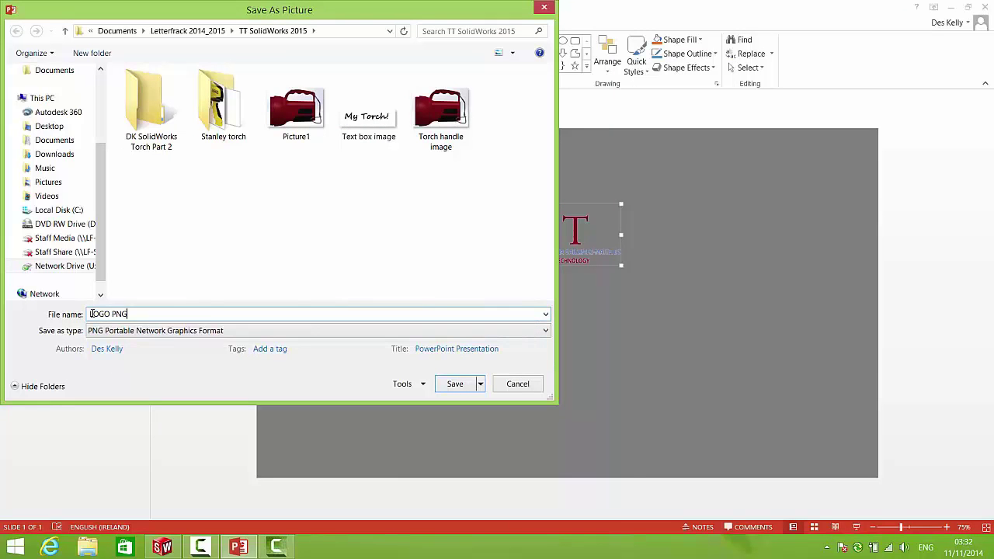
{"action": "type", "text": " PNG"}
{"action": "left_click", "coordinate": [455, 384]}
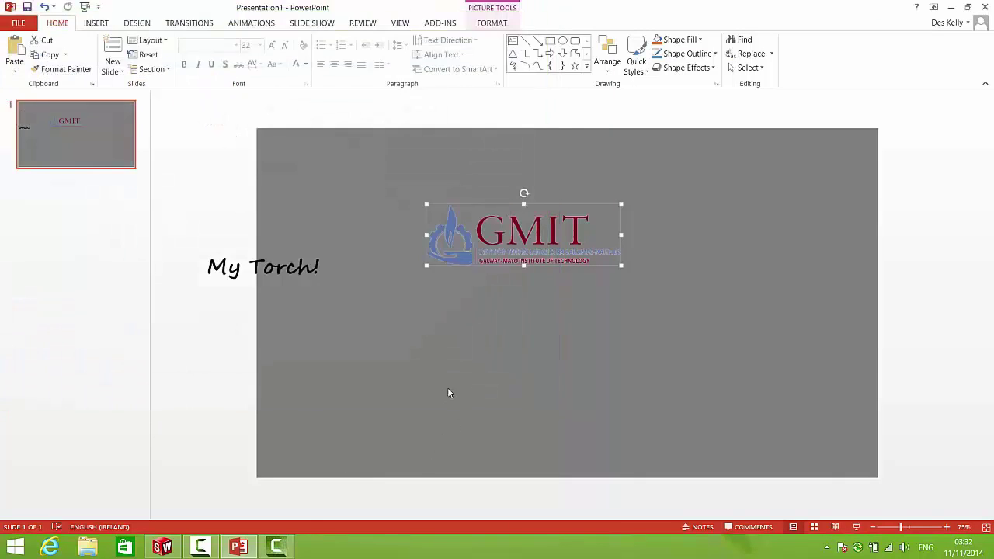
Step: Return to SolidWorks and load LOGO PNG from the TT SolidWorks 2015 folder as the decal image
{"action": "left_click", "coordinate": [161, 547]}
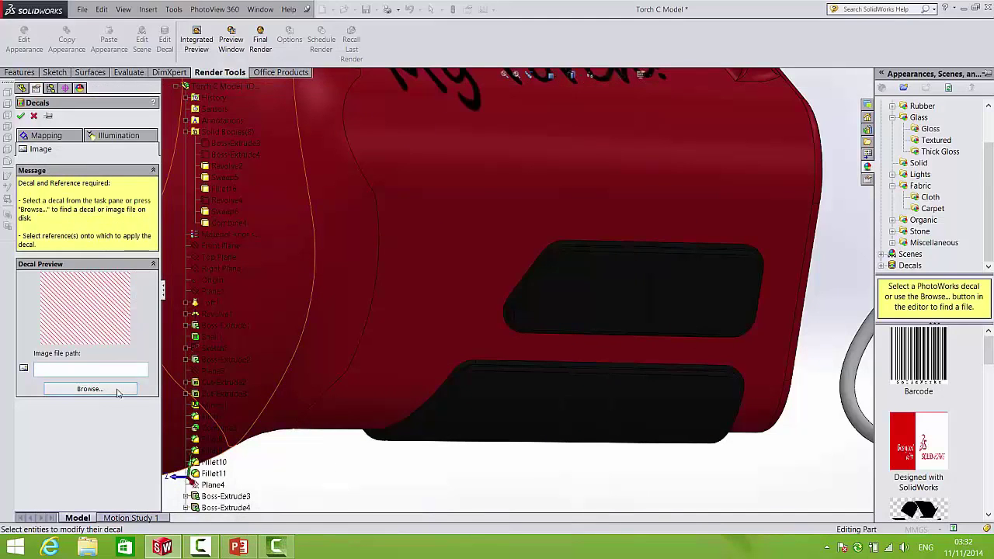
{"action": "left_click", "coordinate": [118, 393]}
{"action": "scroll", "coordinate": [69, 90], "scroll_direction": "up", "scroll_amount": 1}
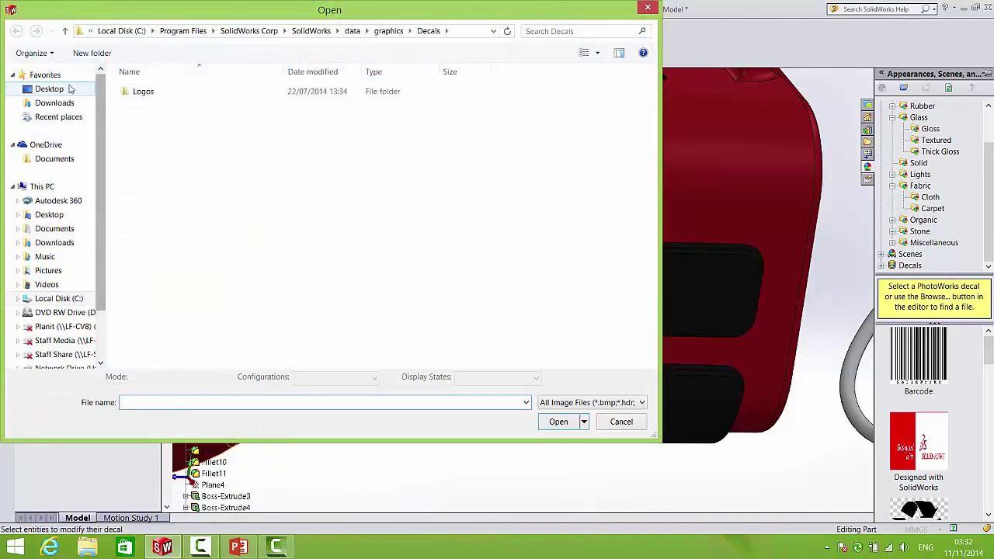
{"action": "left_click", "coordinate": [66, 90]}
{"action": "double_click", "coordinate": [475, 160]}
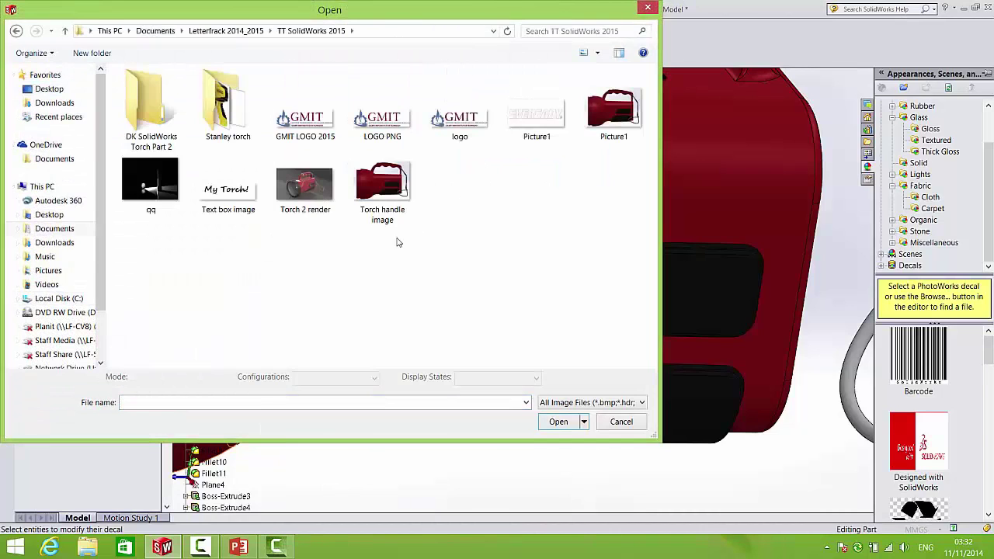
{"action": "double_click", "coordinate": [381, 120]}
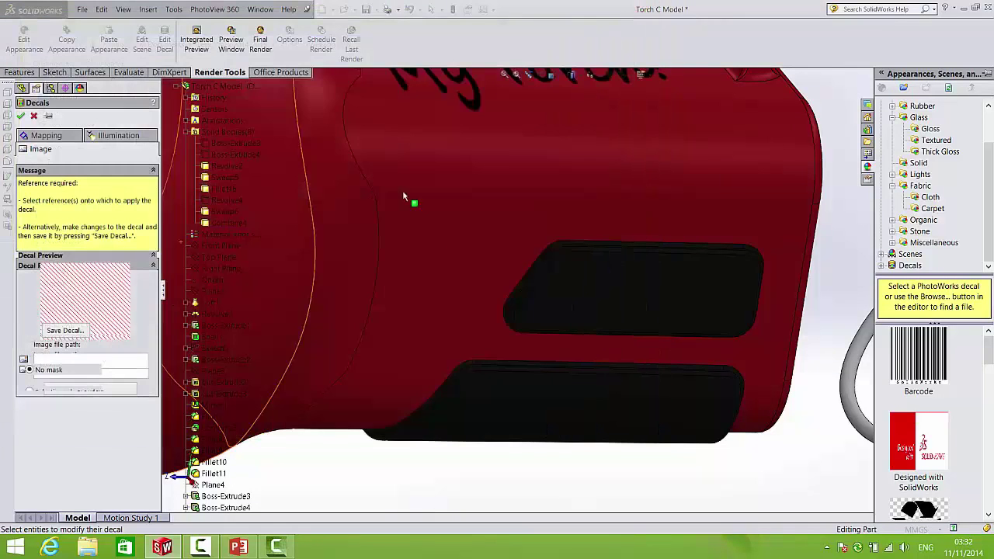
Step: Apply the GMIT decal to the upper black side panel, masked by its image alpha channel, and turn it horizontal and enlarge it
{"action": "left_click", "coordinate": [620, 295]}
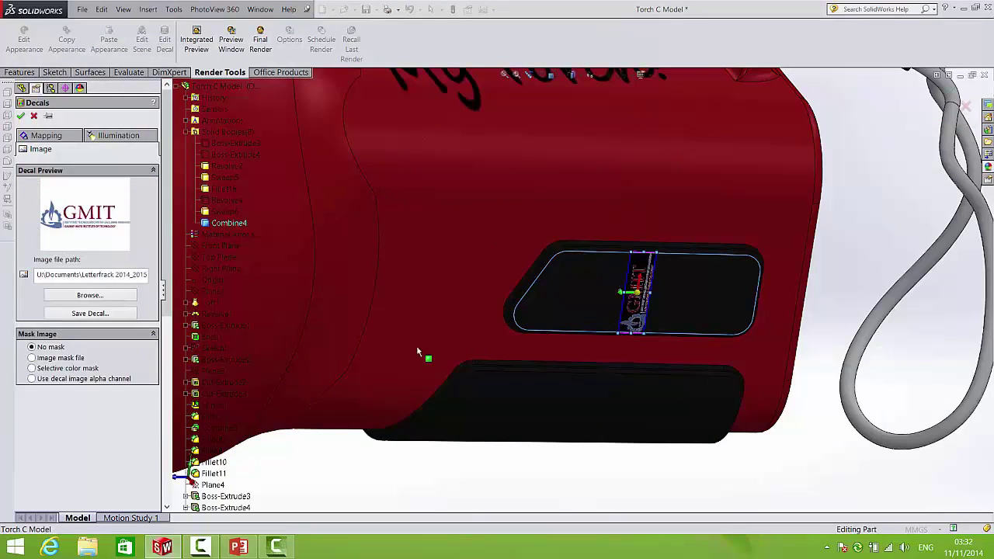
{"action": "left_click", "coordinate": [32, 379]}
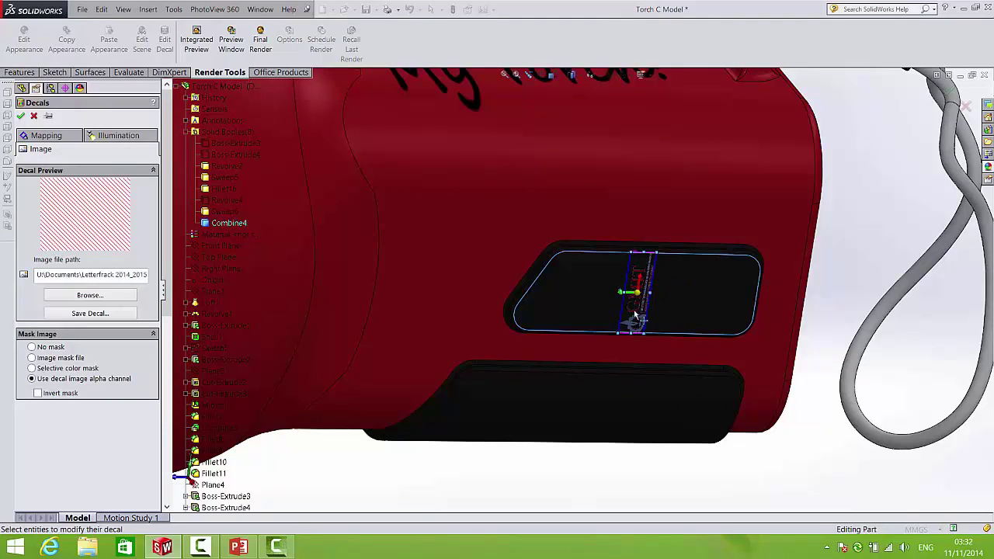
{"action": "left_click_drag", "start_coordinate": [626, 325], "coordinate": [648, 258]}
{"action": "left_click_drag", "start_coordinate": [612, 293], "coordinate": [641, 273]}
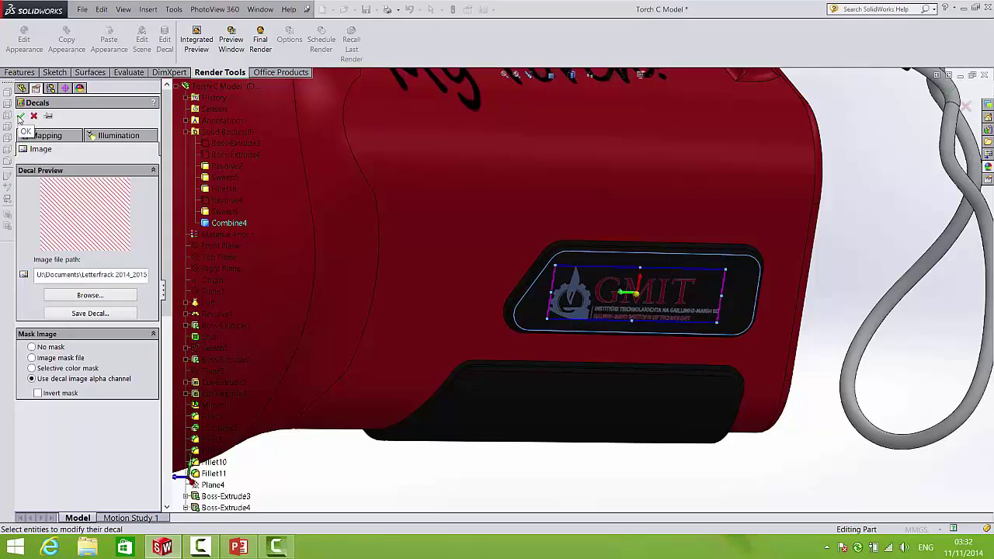
{"action": "left_click", "coordinate": [22, 117]}
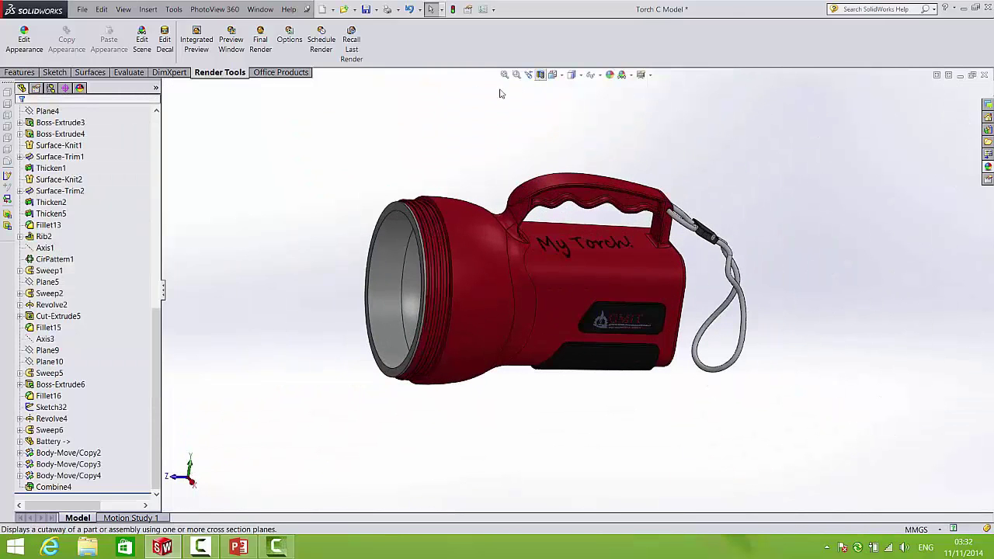
Step: Create a reference plane offset 100 mm above the Top Plane
{"action": "left_click", "coordinate": [21, 72]}
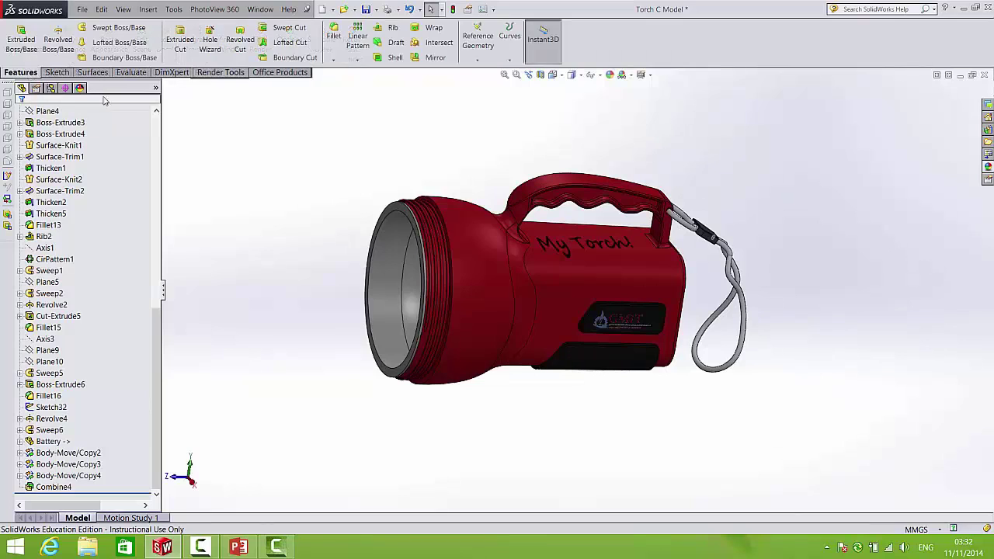
{"action": "left_click", "coordinate": [510, 59]}
{"action": "left_click", "coordinate": [478, 59]}
{"action": "left_click", "coordinate": [485, 72]}
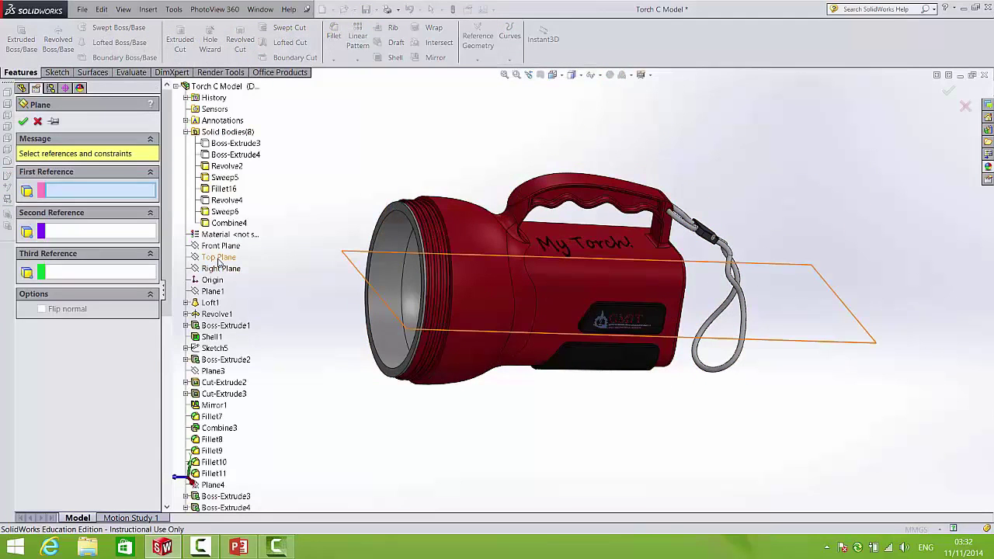
{"action": "left_click", "coordinate": [218, 257]}
{"action": "middle_click_drag", "start_coordinate": [578, 271], "coordinate": [542, 267]}
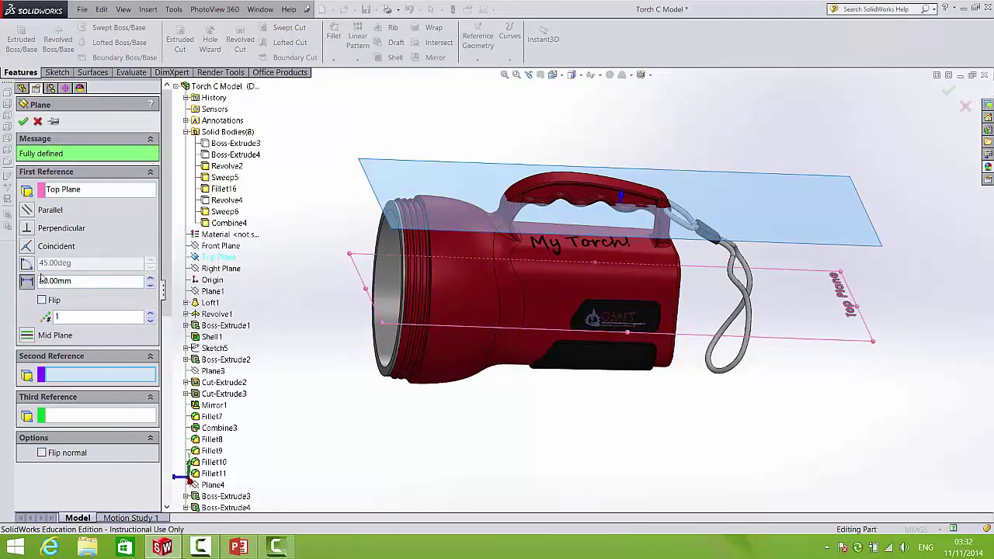
{"action": "left_click", "coordinate": [149, 279]}
{"action": "left_click", "coordinate": [150, 280]}
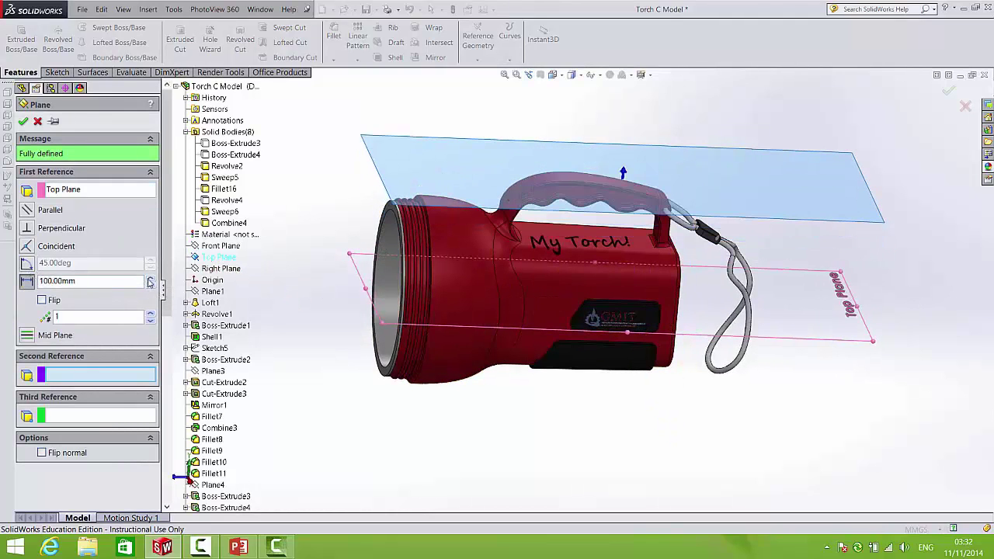
{"action": "left_click", "coordinate": [946, 92]}
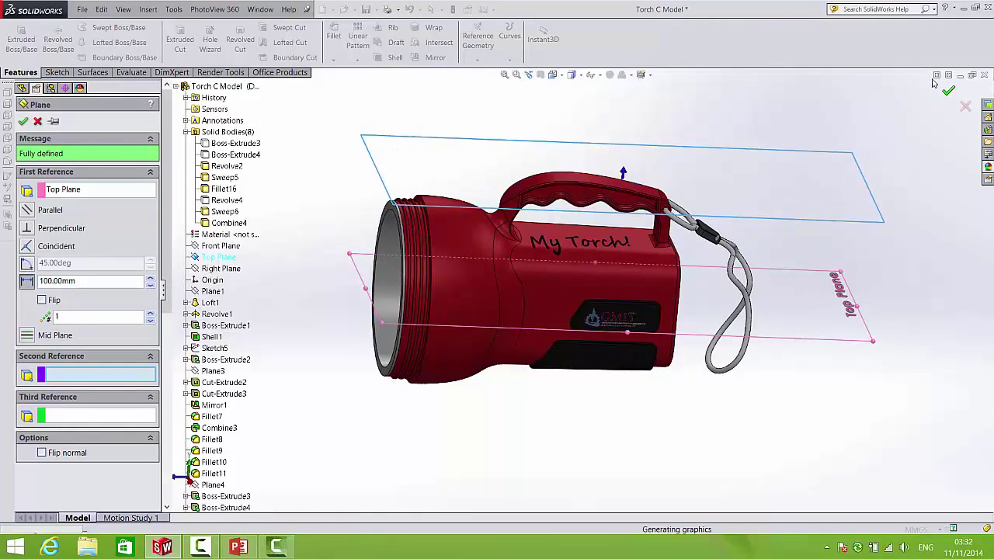
Step: Sketch a lengthwise ellipse with radii of about 12 and 7 mm on the new plane, centred over the handle's front end
{"action": "left_click", "coordinate": [57, 72]}
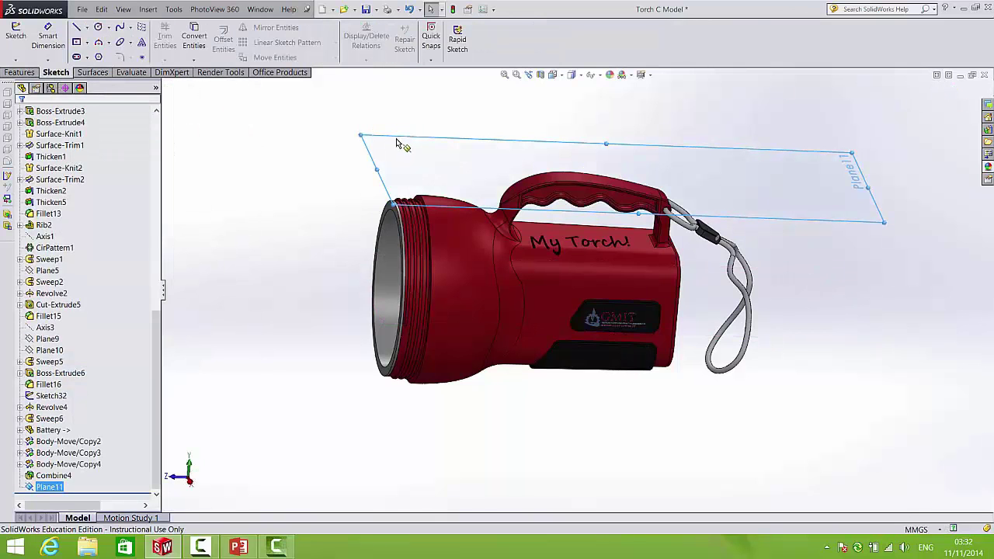
{"action": "key", "text": "space"}
{"action": "left_click", "coordinate": [513, 204]}
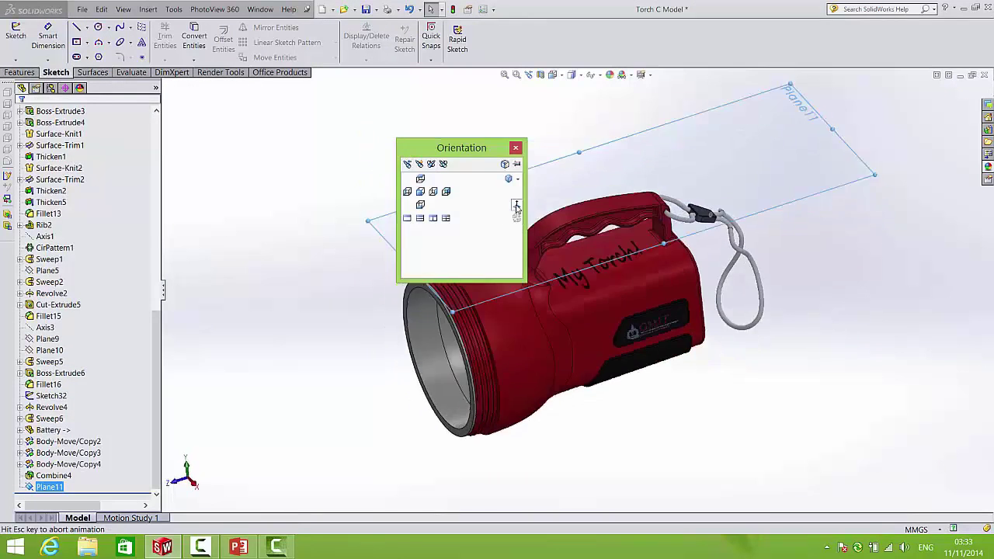
{"action": "scroll", "coordinate": [594, 356], "scroll_direction": "down", "scroll_amount": 2}
{"action": "scroll", "coordinate": [595, 356], "scroll_direction": "down", "scroll_amount": 3}
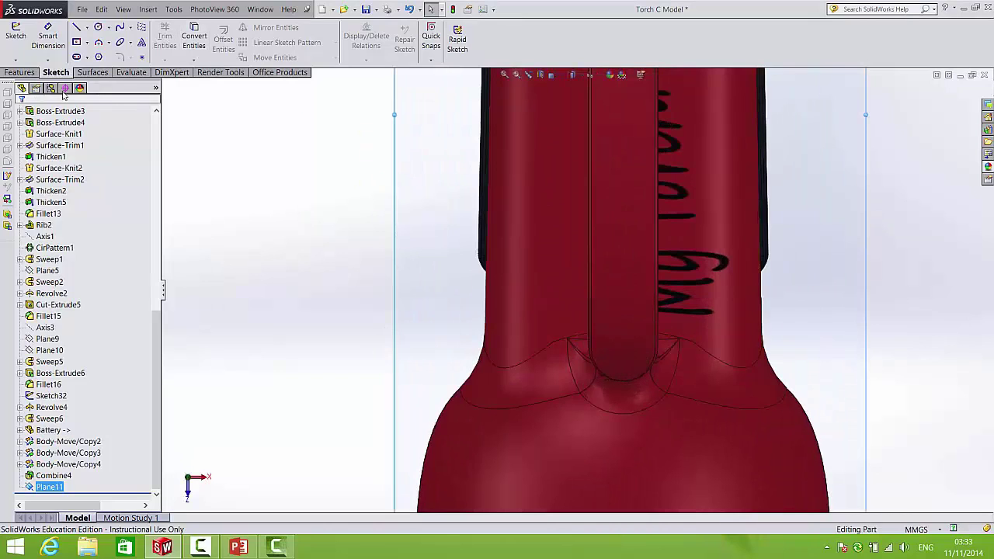
{"action": "left_click", "coordinate": [120, 43]}
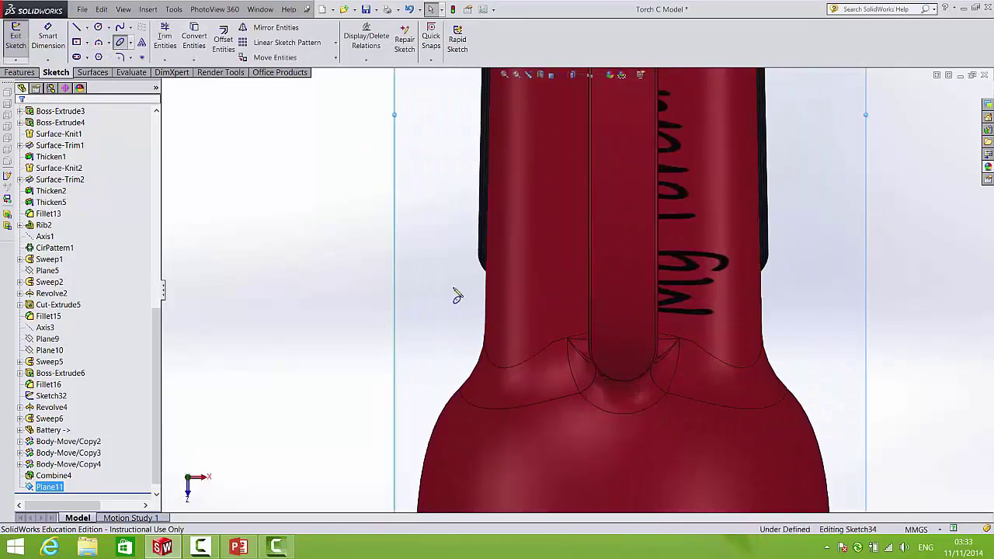
{"action": "left_click", "coordinate": [626, 302]}
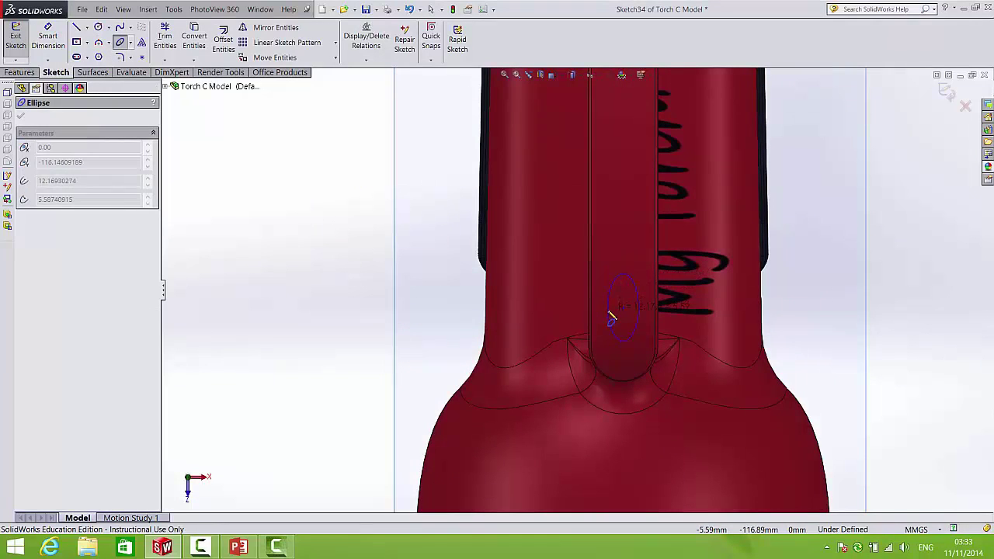
{"action": "left_click", "coordinate": [606, 317]}
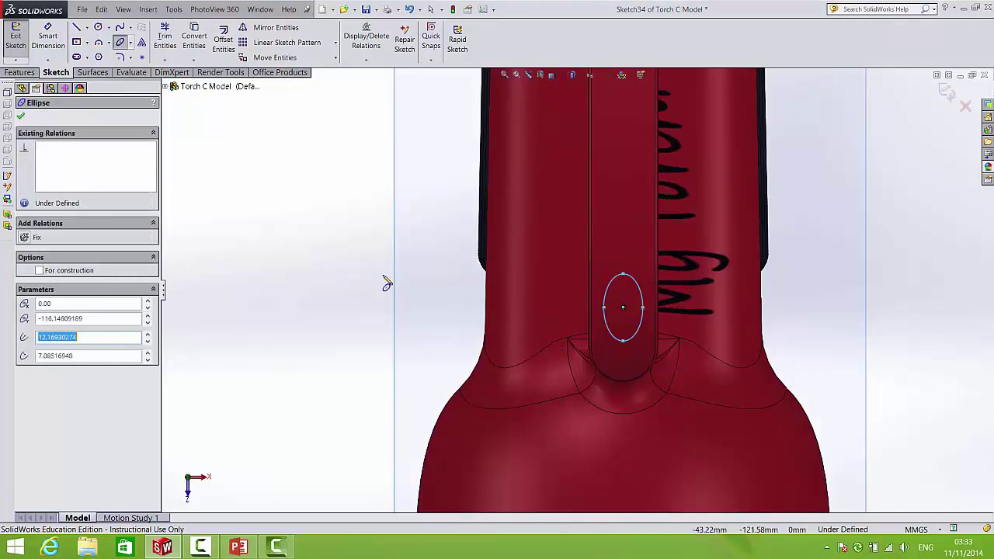
Step: Extrude-cut the ellipse into the handle, ending at a 1.5 mm reversed offset from the handle's curved outer face
{"action": "left_click", "coordinate": [22, 71]}
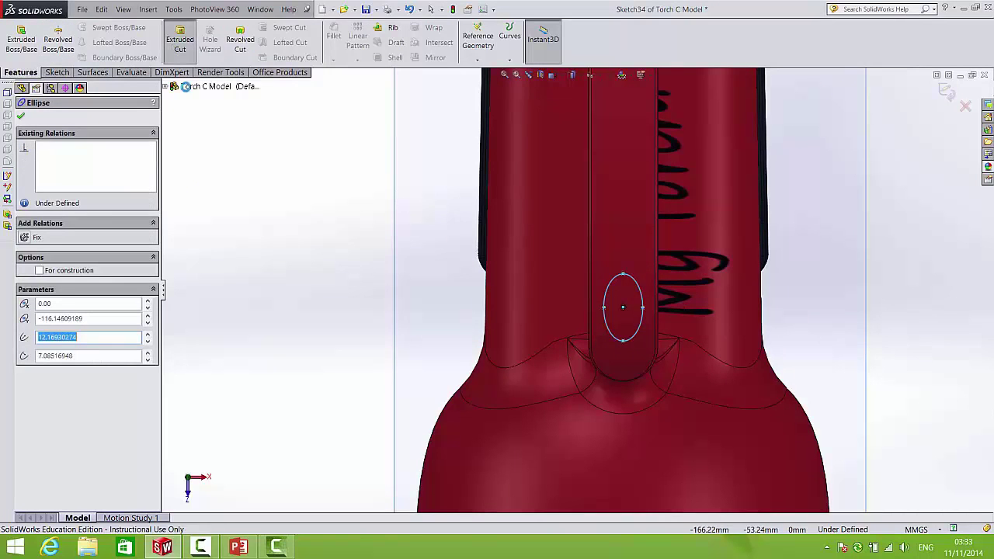
{"action": "left_click", "coordinate": [180, 39]}
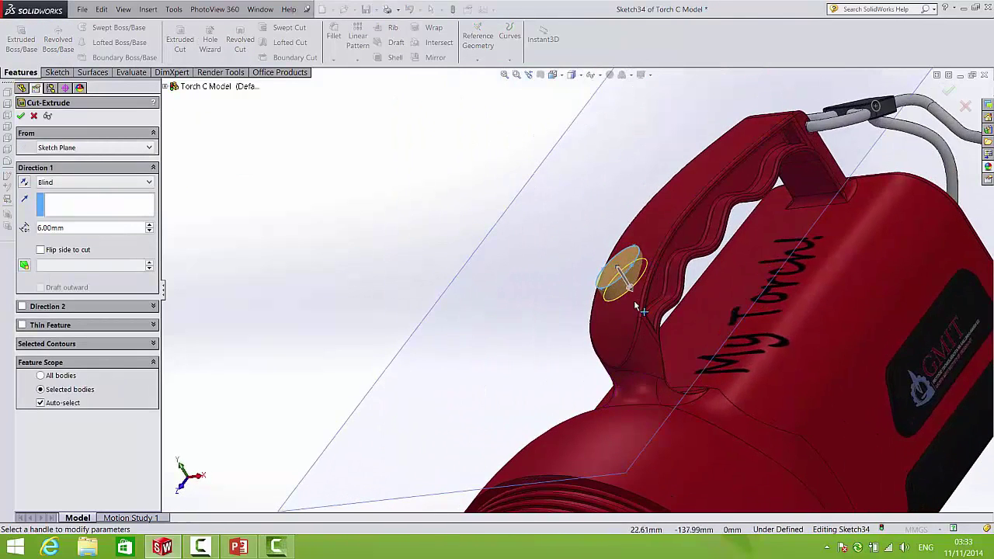
{"action": "mouse_move", "coordinate": [623, 252]}
{"action": "middle_mouse_down"}
{"action": "mouse_move", "coordinate": [612, 246]}
{"action": "mouse_move", "coordinate": [610, 257]}
{"action": "mouse_move", "coordinate": [625, 292]}
{"action": "mouse_move", "coordinate": [666, 286]}
{"action": "middle_mouse_up"}
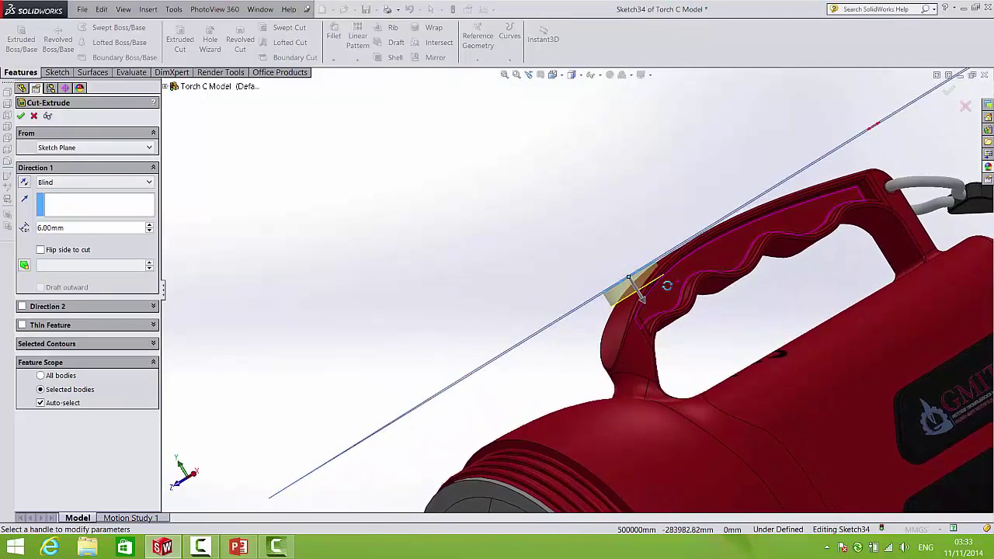
{"action": "left_click", "coordinate": [54, 185]}
{"action": "left_click", "coordinate": [62, 246]}
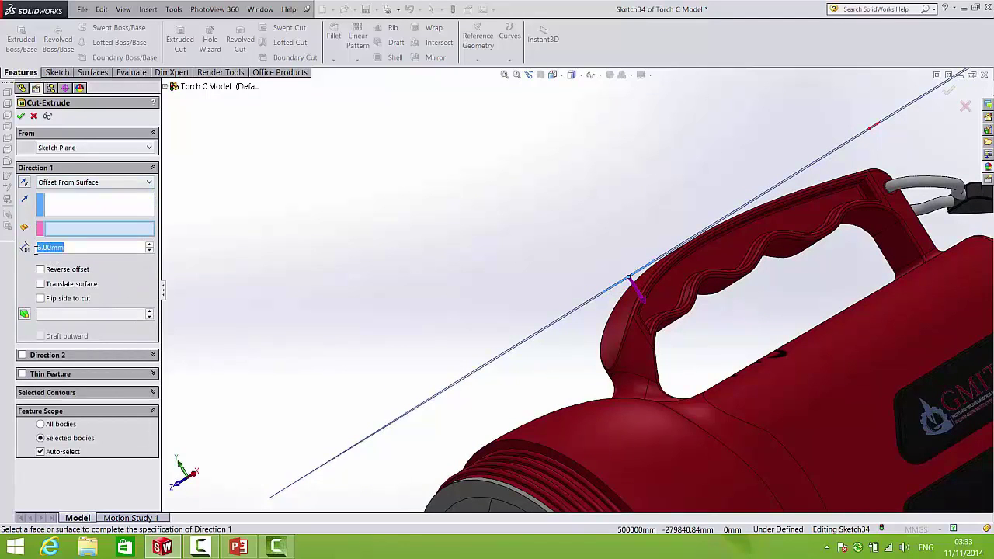
{"action": "type", "text": "1.5"}
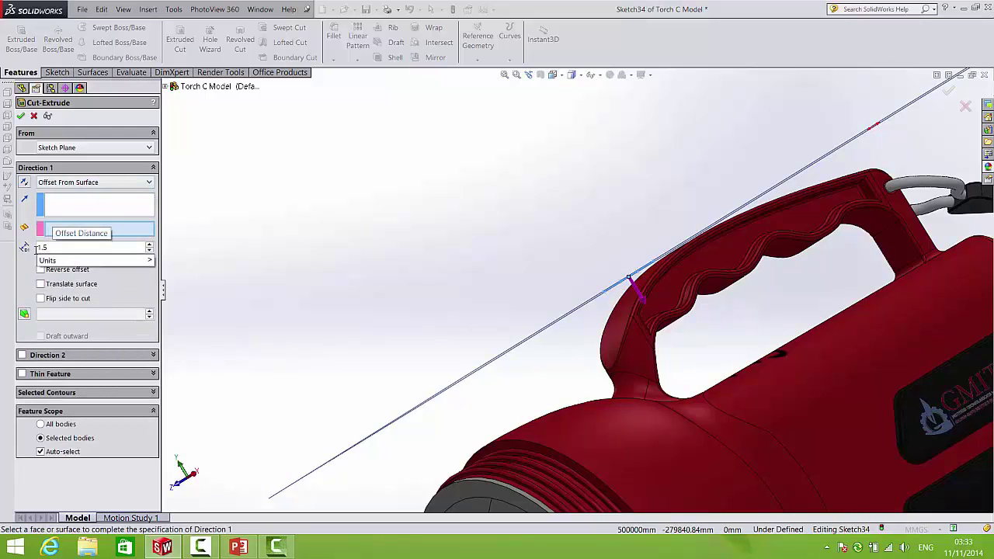
{"action": "left_click", "coordinate": [634, 310]}
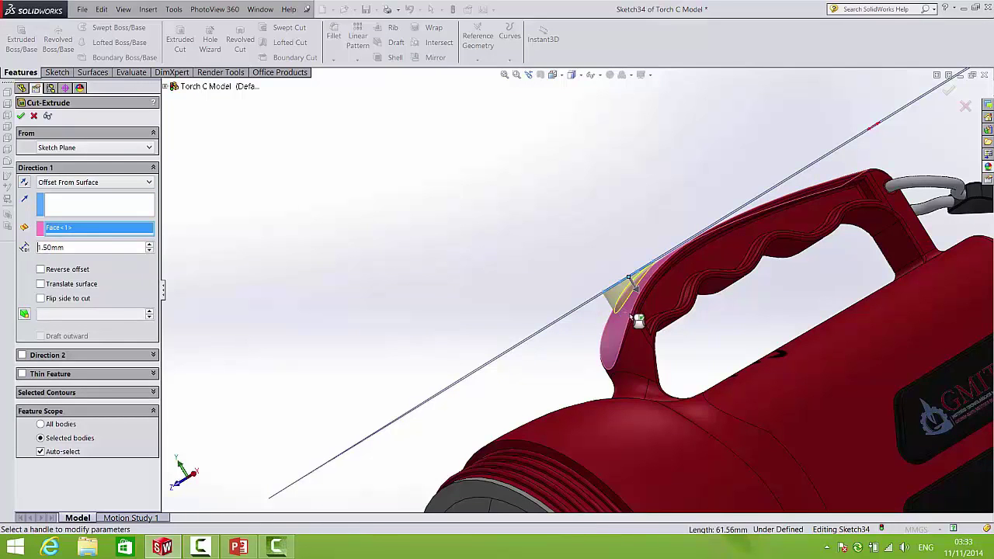
{"action": "left_click", "coordinate": [954, 97]}
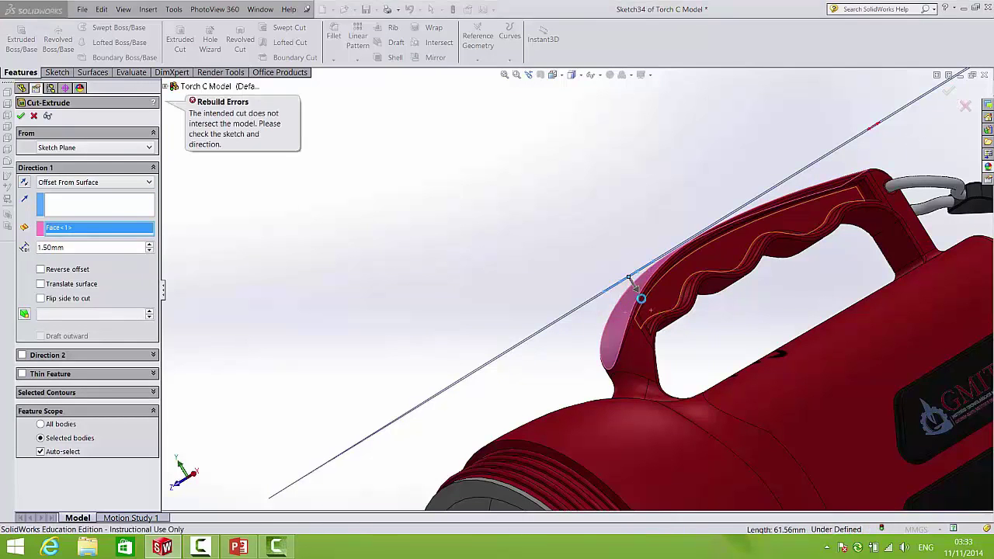
{"action": "middle_click_drag", "start_coordinate": [667, 313], "coordinate": [629, 306]}
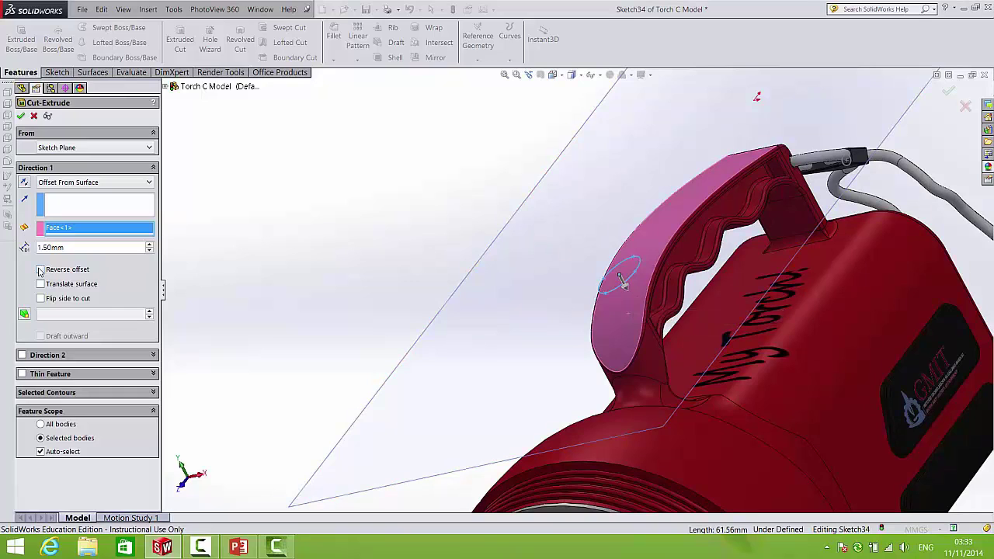
{"action": "left_click", "coordinate": [41, 269]}
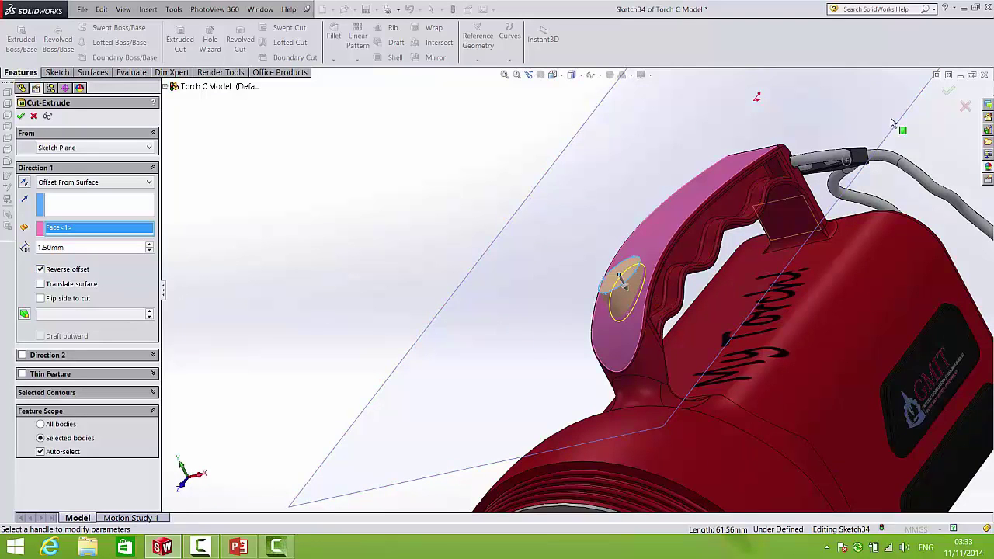
{"action": "left_click", "coordinate": [947, 92]}
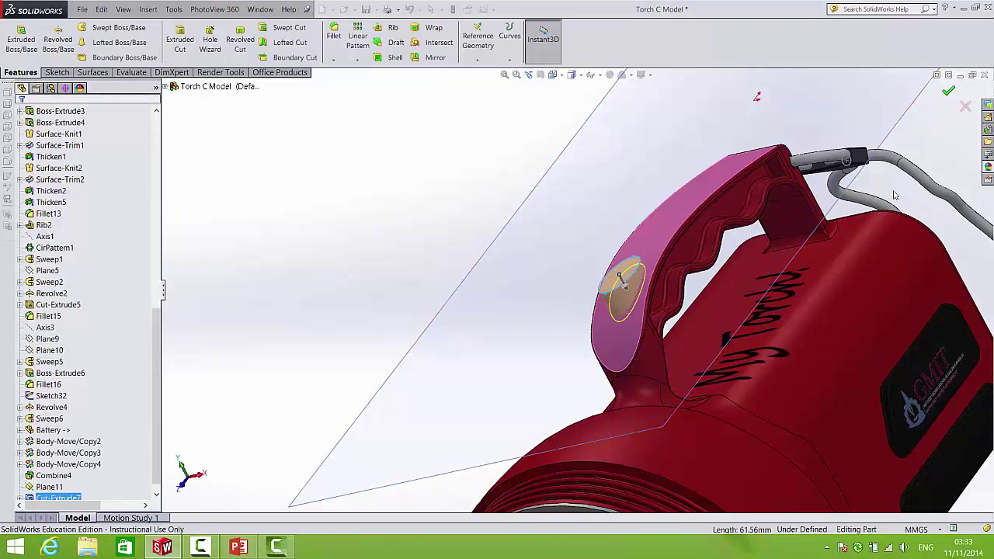
Step: Hide the reference plane above the handle
{"action": "left_click", "coordinate": [519, 217]}
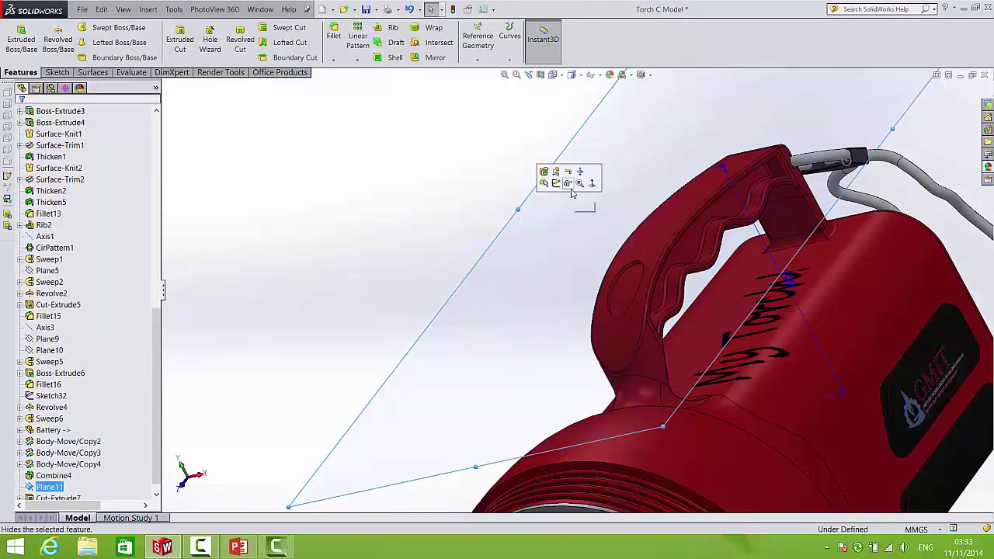
{"action": "left_click", "coordinate": [546, 271]}
{"action": "scroll", "coordinate": [643, 302], "scroll_direction": "down", "scroll_amount": 5}
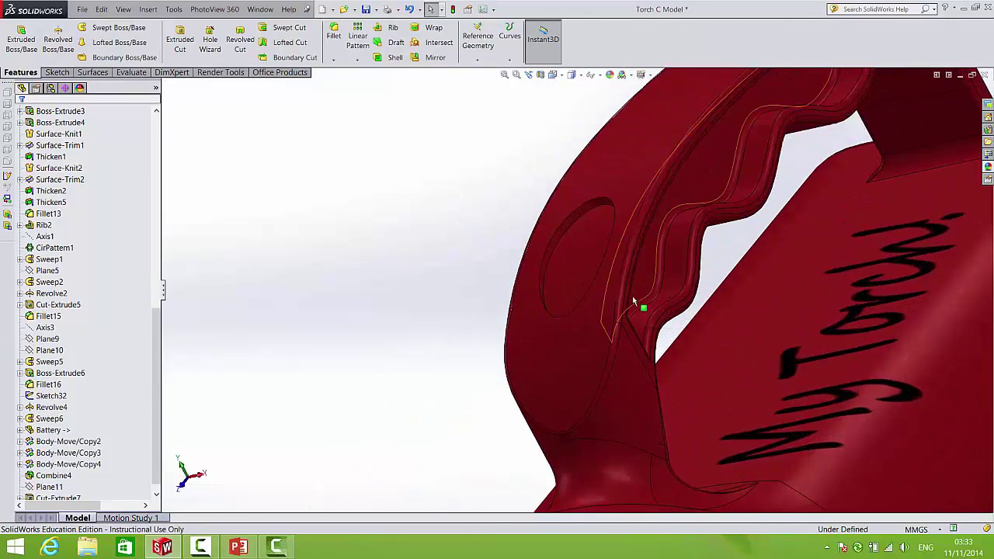
{"action": "scroll", "coordinate": [617, 292], "scroll_direction": "up", "scroll_amount": 2}
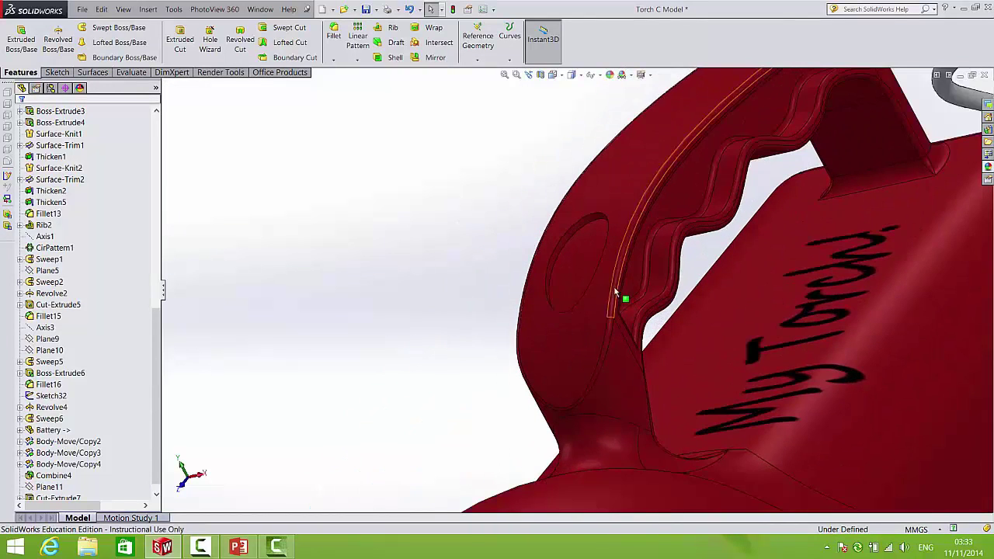
Step: Add a 3 mm dome to the floor of the elliptical recess in the handle
{"action": "left_click", "coordinate": [148, 9]}
{"action": "mouse_move", "coordinate": [163, 52]}
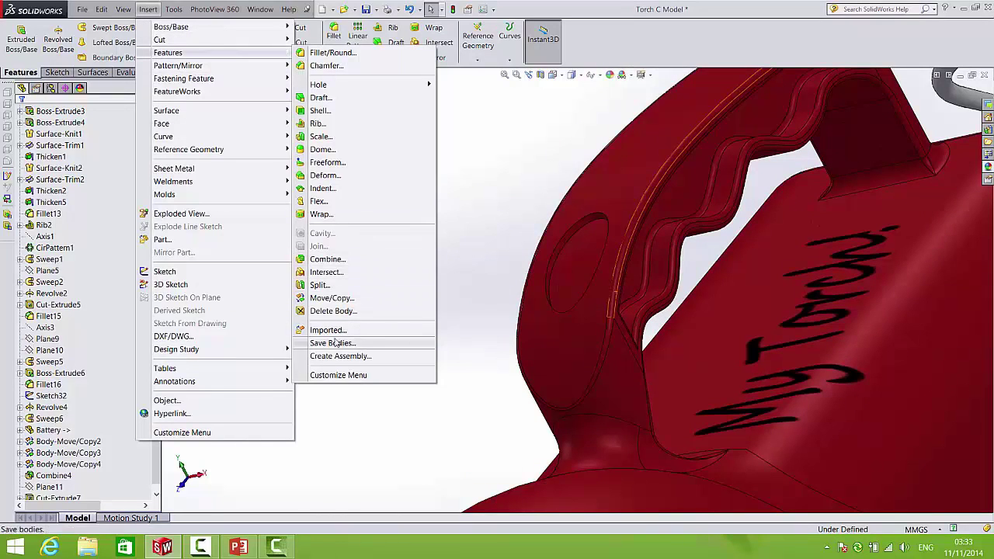
{"action": "left_click", "coordinate": [321, 150]}
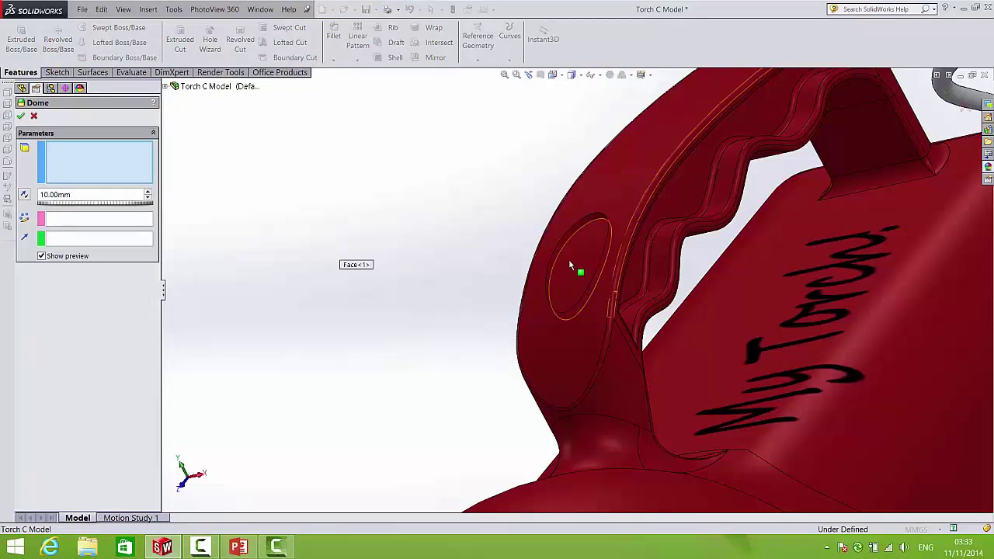
{"action": "left_click", "coordinate": [538, 281]}
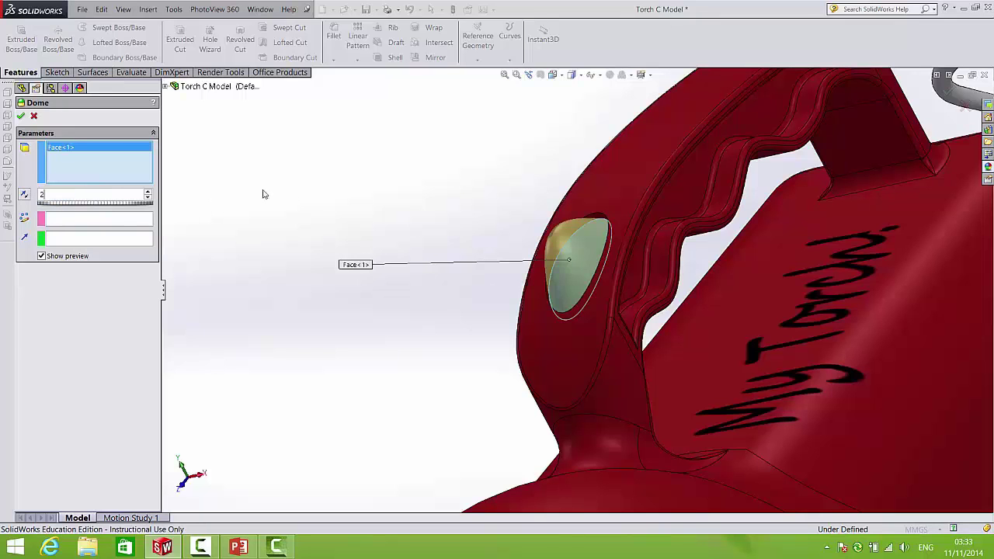
{"action": "type", "text": "2"}
{"action": "key", "text": "Return"}
{"action": "middle_click_drag", "start_coordinate": [538, 255], "coordinate": [522, 262]}
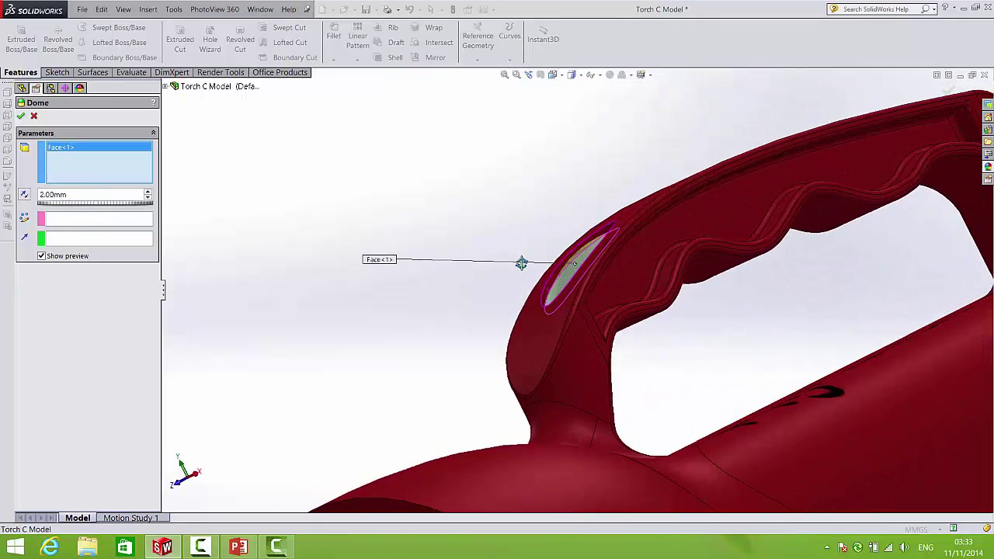
{"action": "type", "text": "3"}
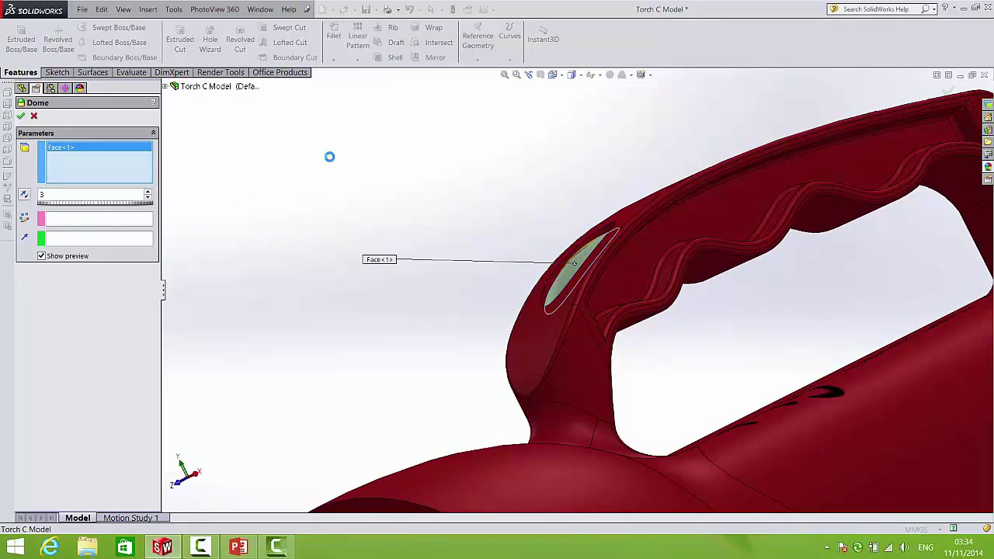
{"action": "key", "text": "Return"}
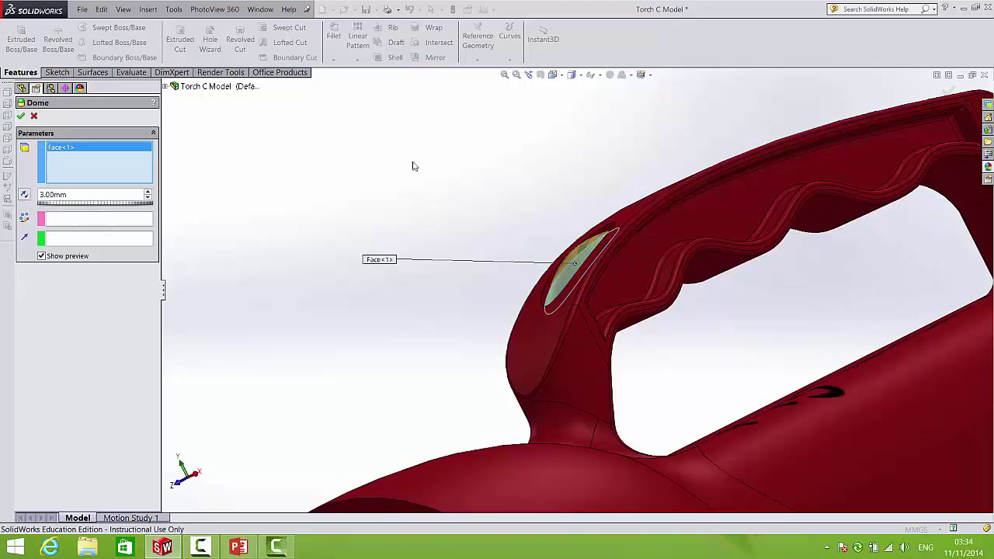
{"action": "left_click", "coordinate": [950, 91]}
Step: Apply a dark rubber appearance to only the domed face inside the handle recess
{"action": "mouse_move", "coordinate": [589, 276]}
{"action": "middle_mouse_down"}
{"action": "mouse_move", "coordinate": [607, 280]}
{"action": "mouse_move", "coordinate": [582, 269]}
{"action": "middle_mouse_up"}
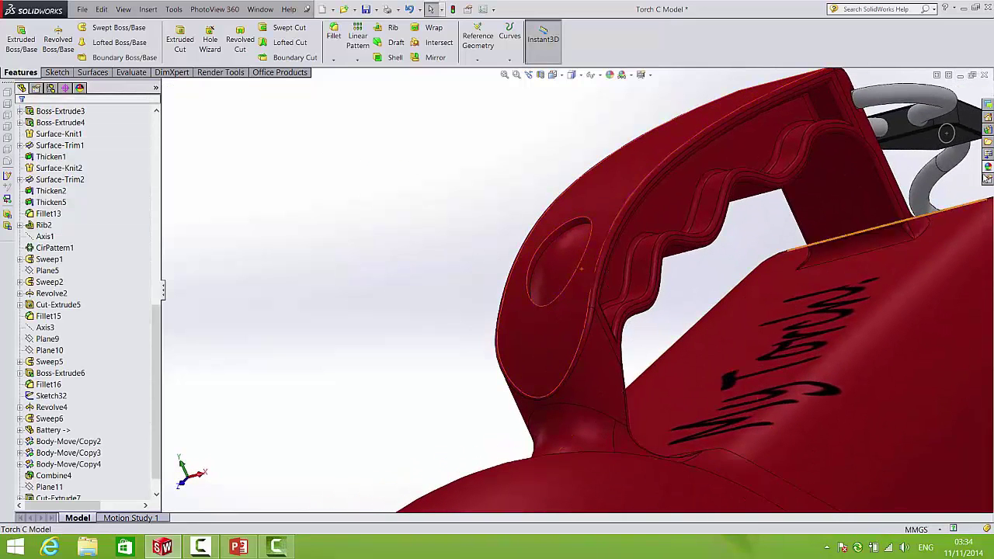
{"action": "left_click", "coordinate": [988, 166]}
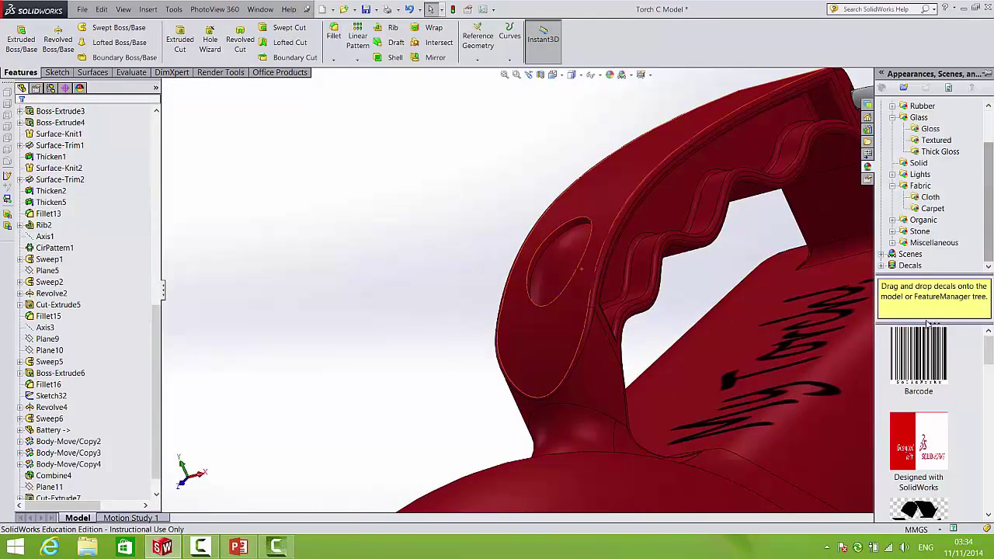
{"action": "left_click", "coordinate": [893, 106]}
{"action": "left_click", "coordinate": [931, 117]}
{"action": "left_click_drag", "start_coordinate": [921, 358], "coordinate": [570, 260]}
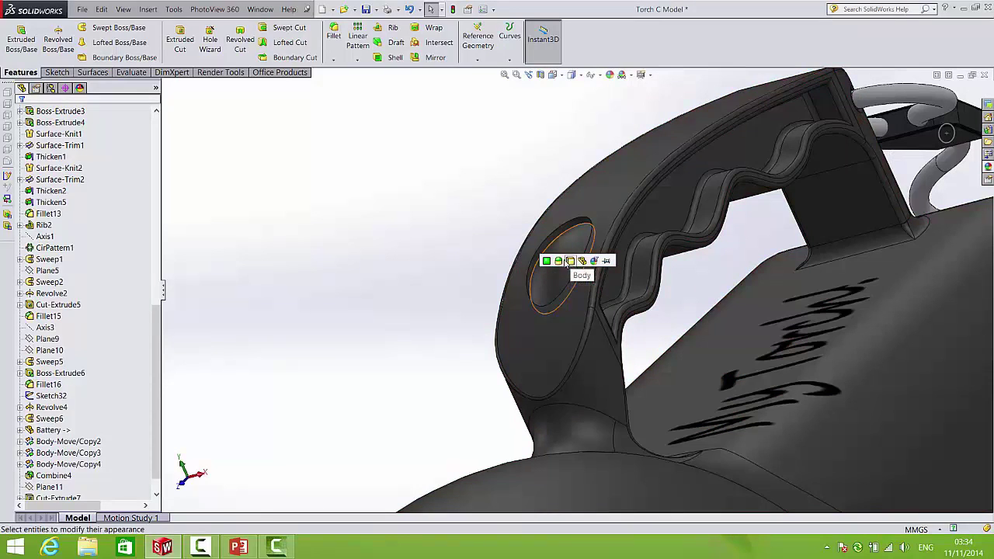
{"action": "left_click", "coordinate": [547, 261]}
{"action": "scroll", "coordinate": [487, 334], "scroll_direction": "up", "scroll_amount": 5}
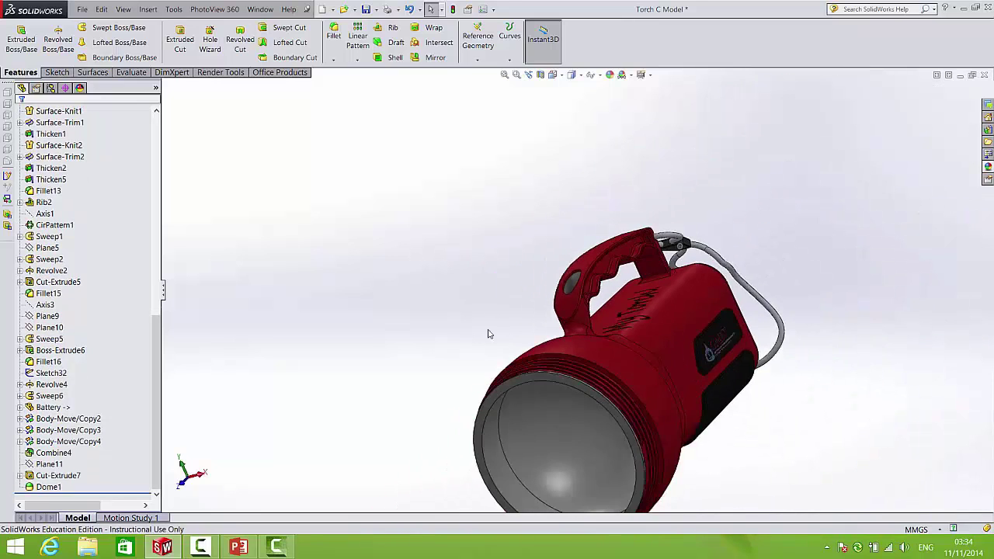
{"action": "middle_click_drag", "start_coordinate": [488, 334], "coordinate": [492, 415]}
{"action": "scroll", "coordinate": [494, 414], "scroll_direction": "up", "scroll_amount": 2}
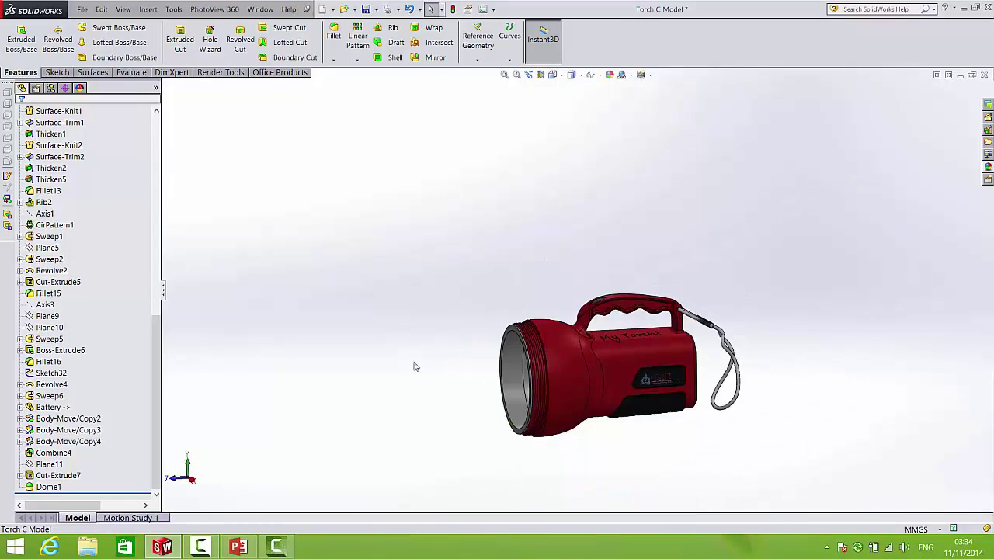
{"action": "middle_click_drag", "start_coordinate": [550, 344], "coordinate": [559, 394]}
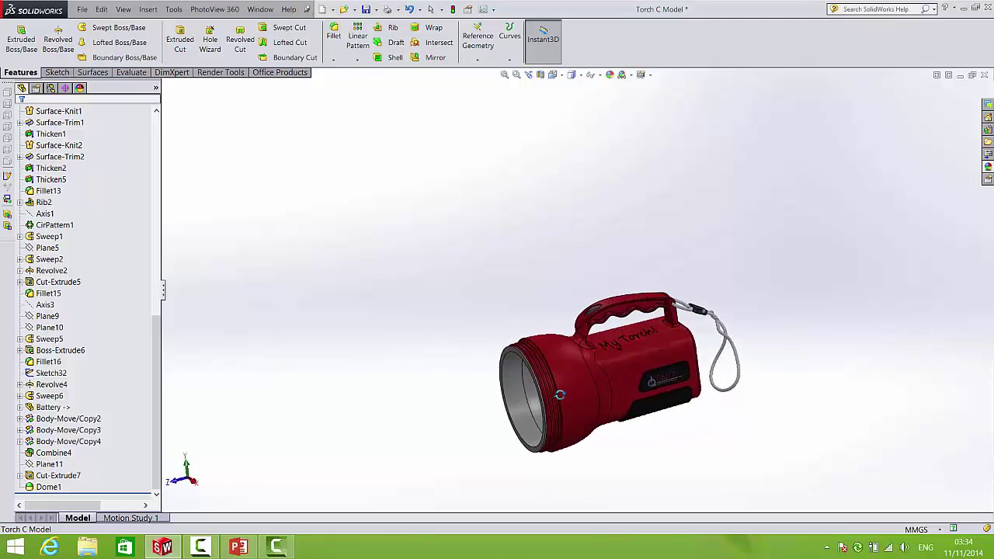
{"action": "scroll", "coordinate": [559, 394], "scroll_direction": "up", "scroll_amount": 4}
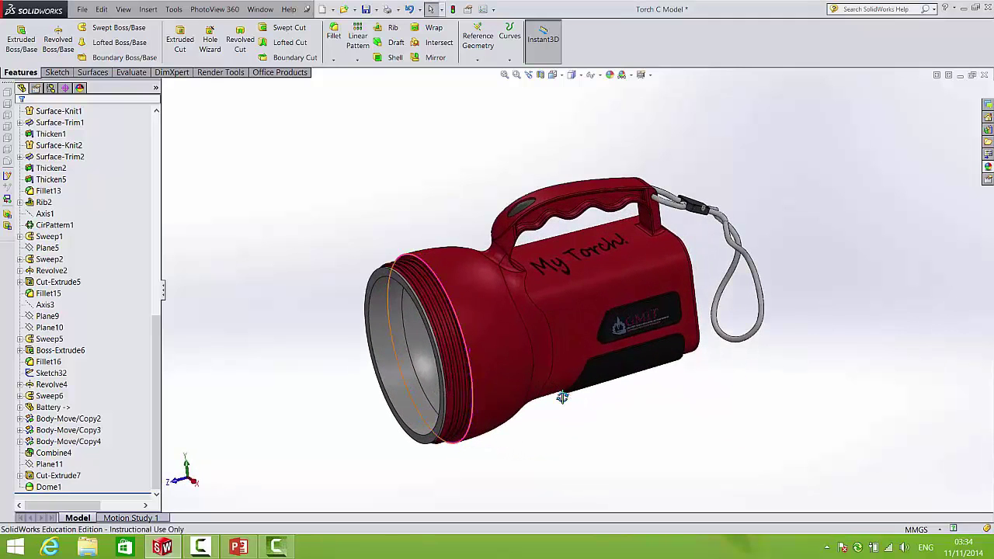
Step: Minimise SolidWorks, open the Torch 2 render image from the TT SolidWorks 2015 folder in Windows Photo Viewer and widen its window
{"action": "left_click", "coordinate": [962, 9]}
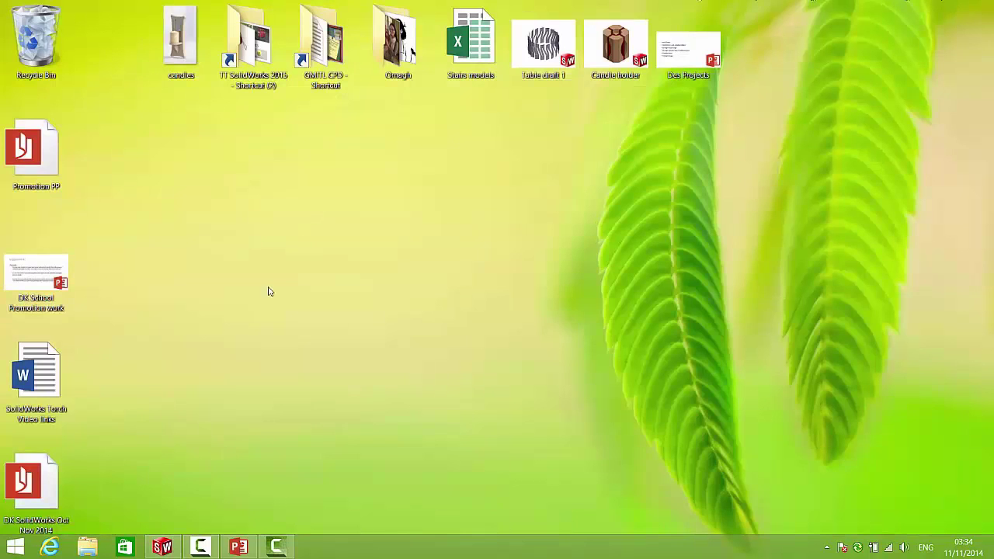
{"action": "double_click", "coordinate": [253, 42]}
{"action": "double_click", "coordinate": [505, 433]}
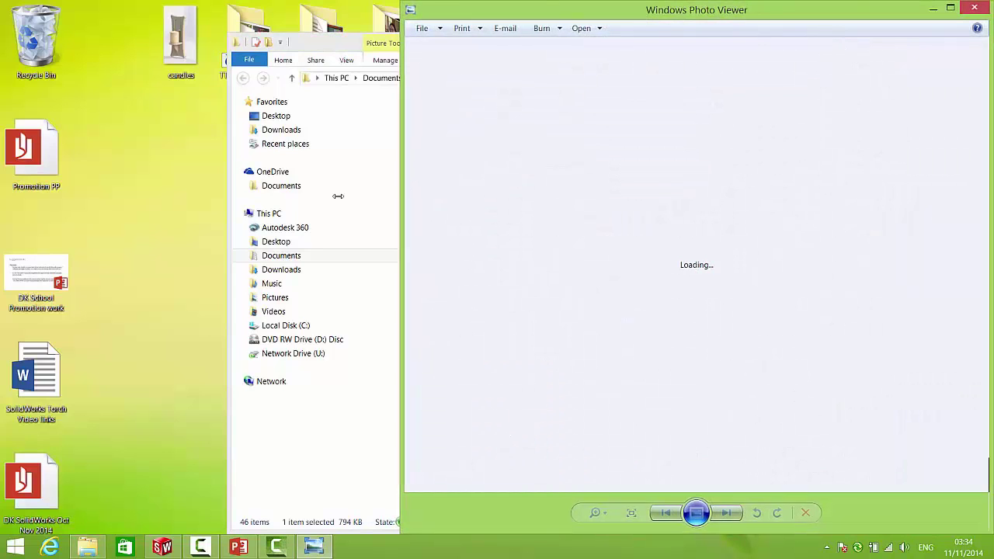
{"action": "left_click_drag", "start_coordinate": [400, 195], "coordinate": [234, 204]}
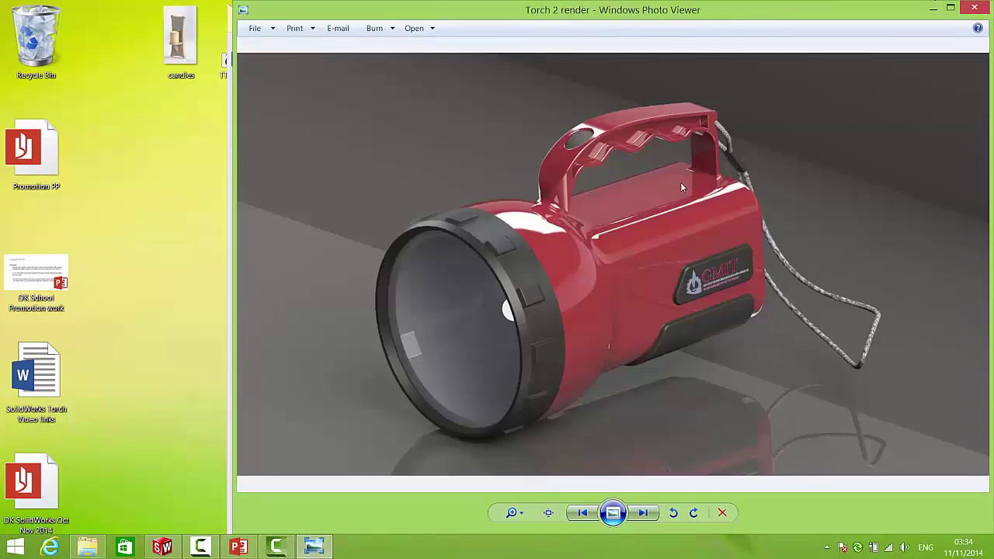